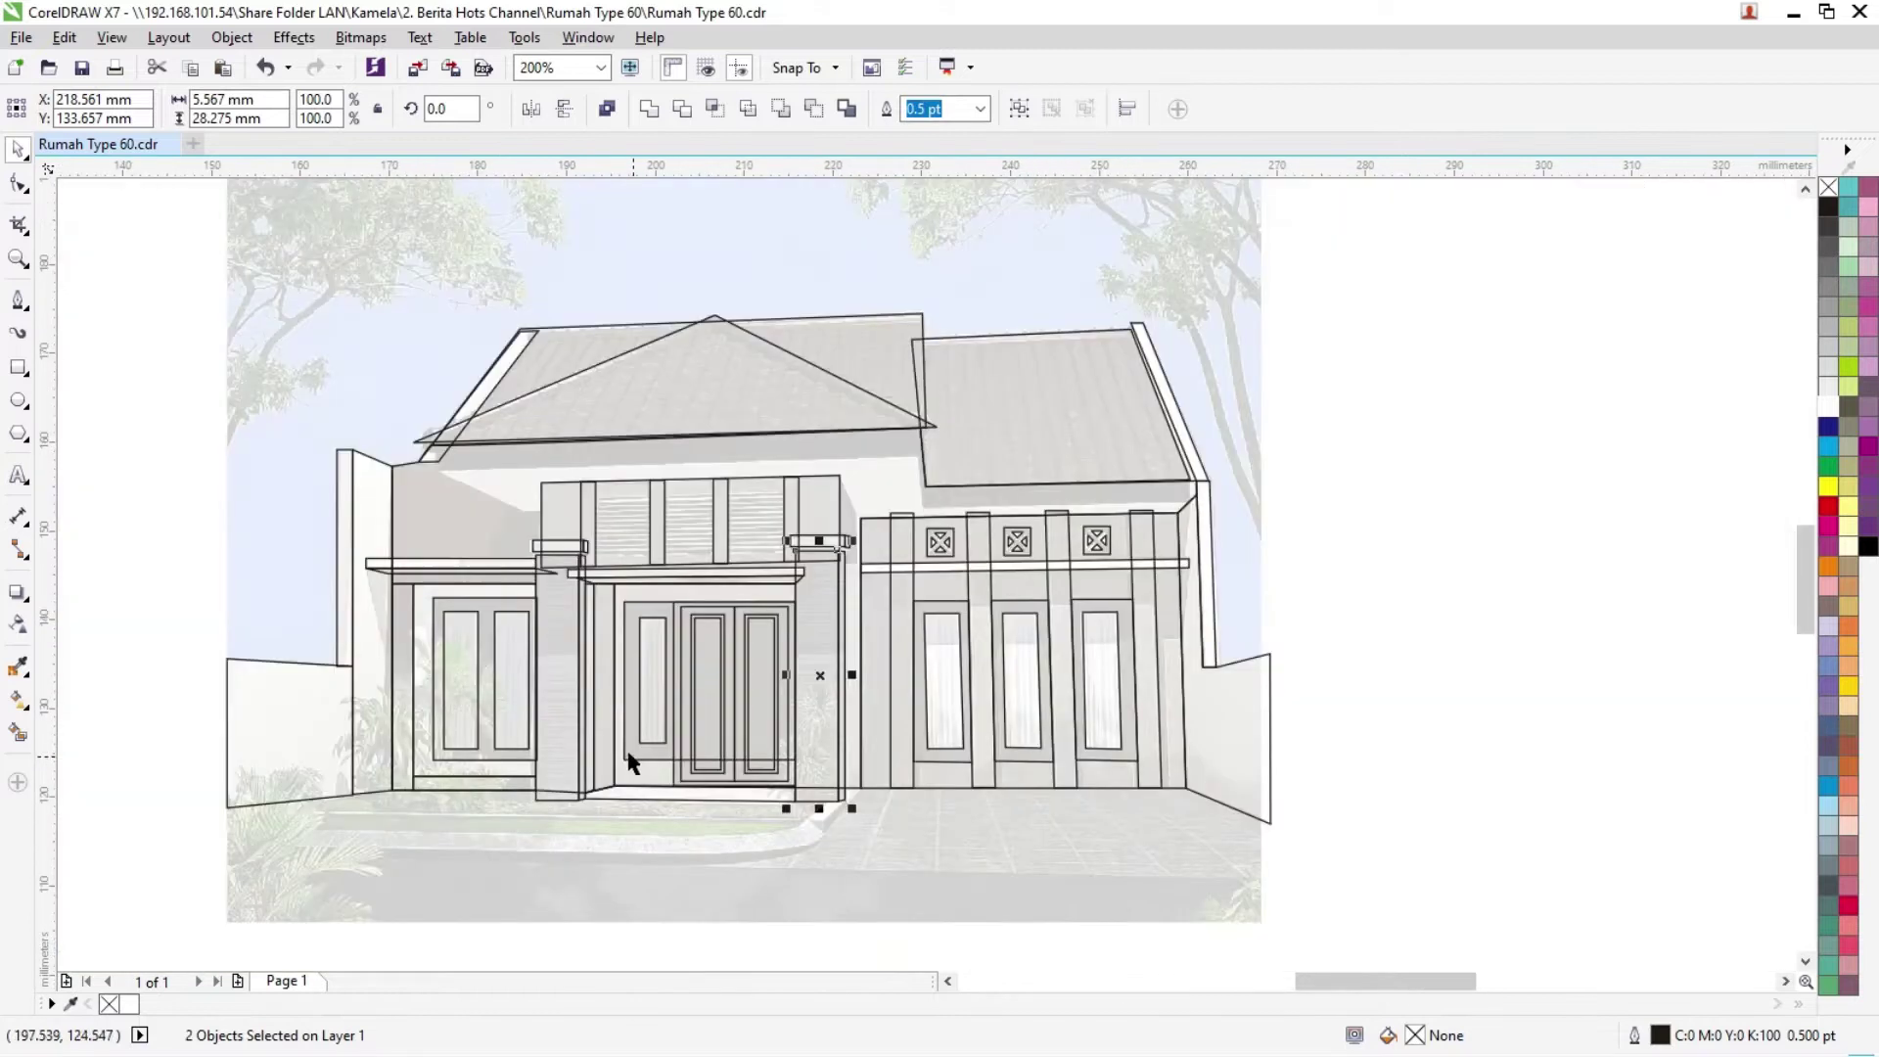
Step: Draw a closed slanted four-sided shape, about 4.1 by 2.2 mm, over the curb top at the base of the right entrance column
scroll(827, 818, "up", 2)
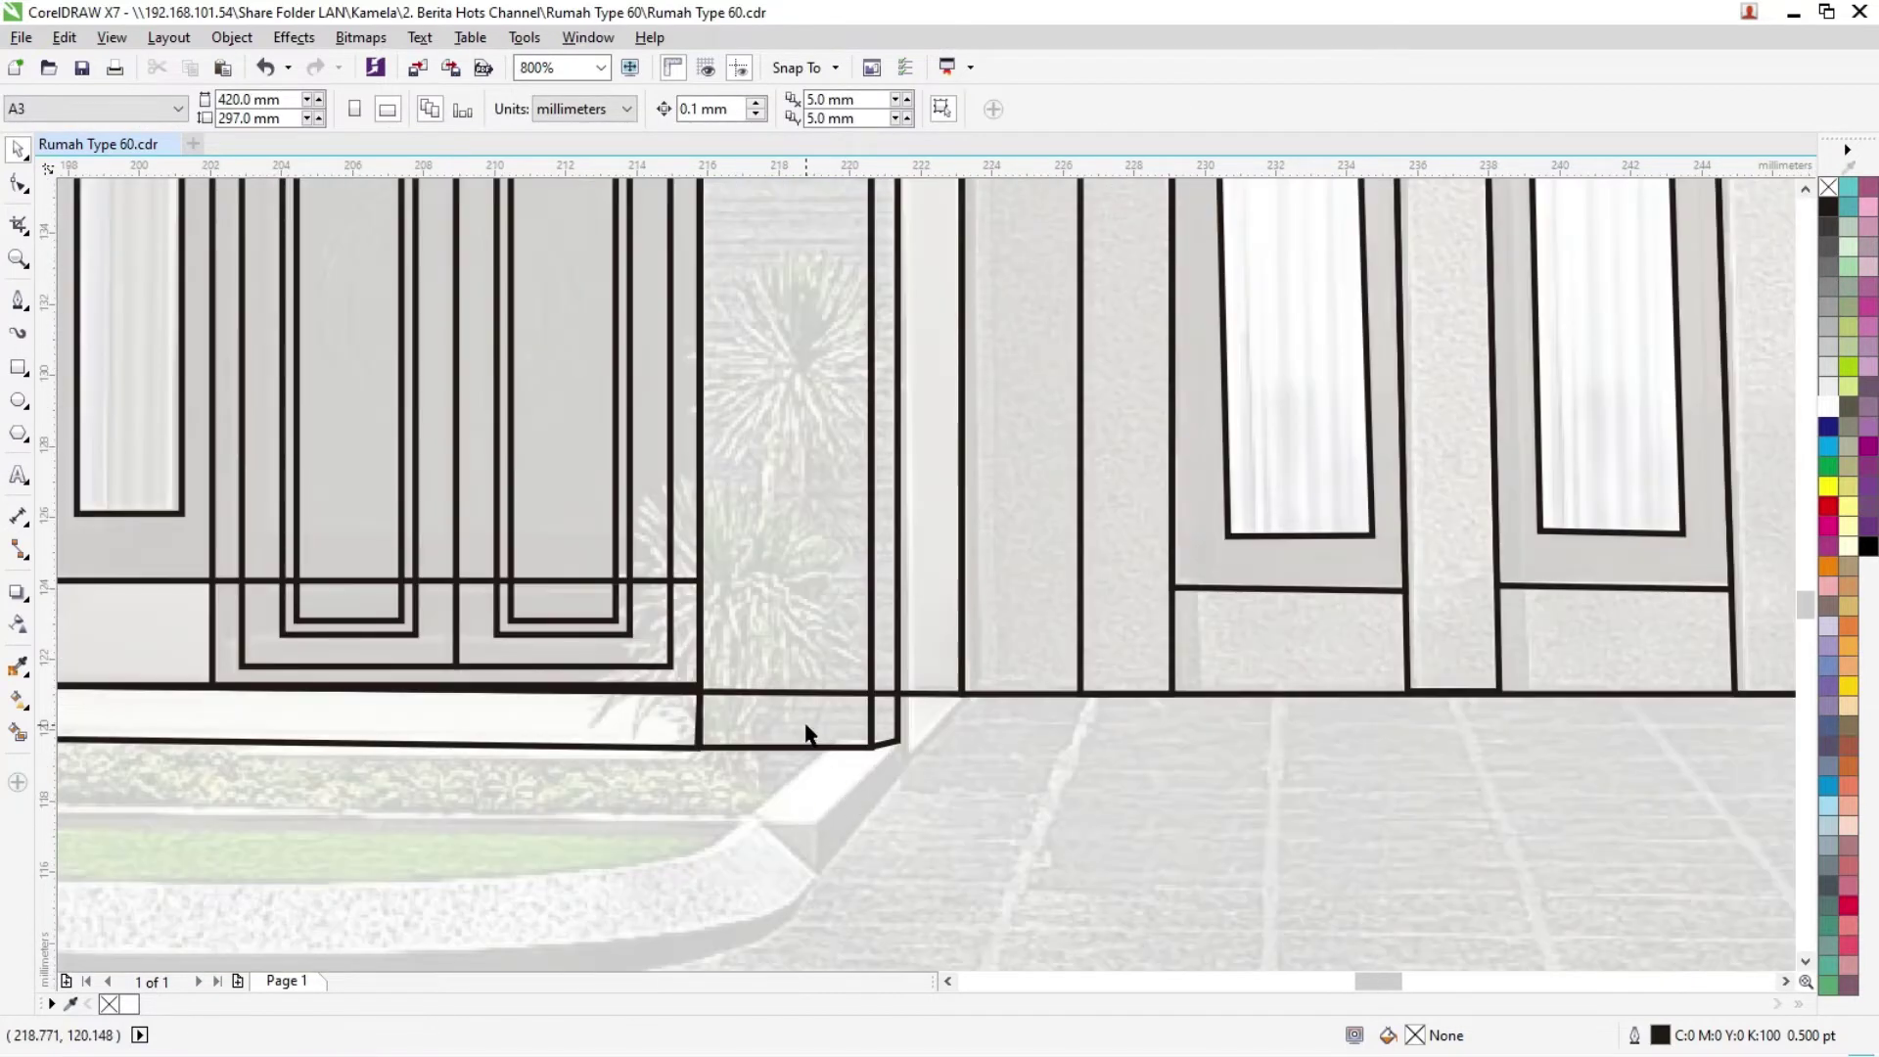
left_click(872, 736)
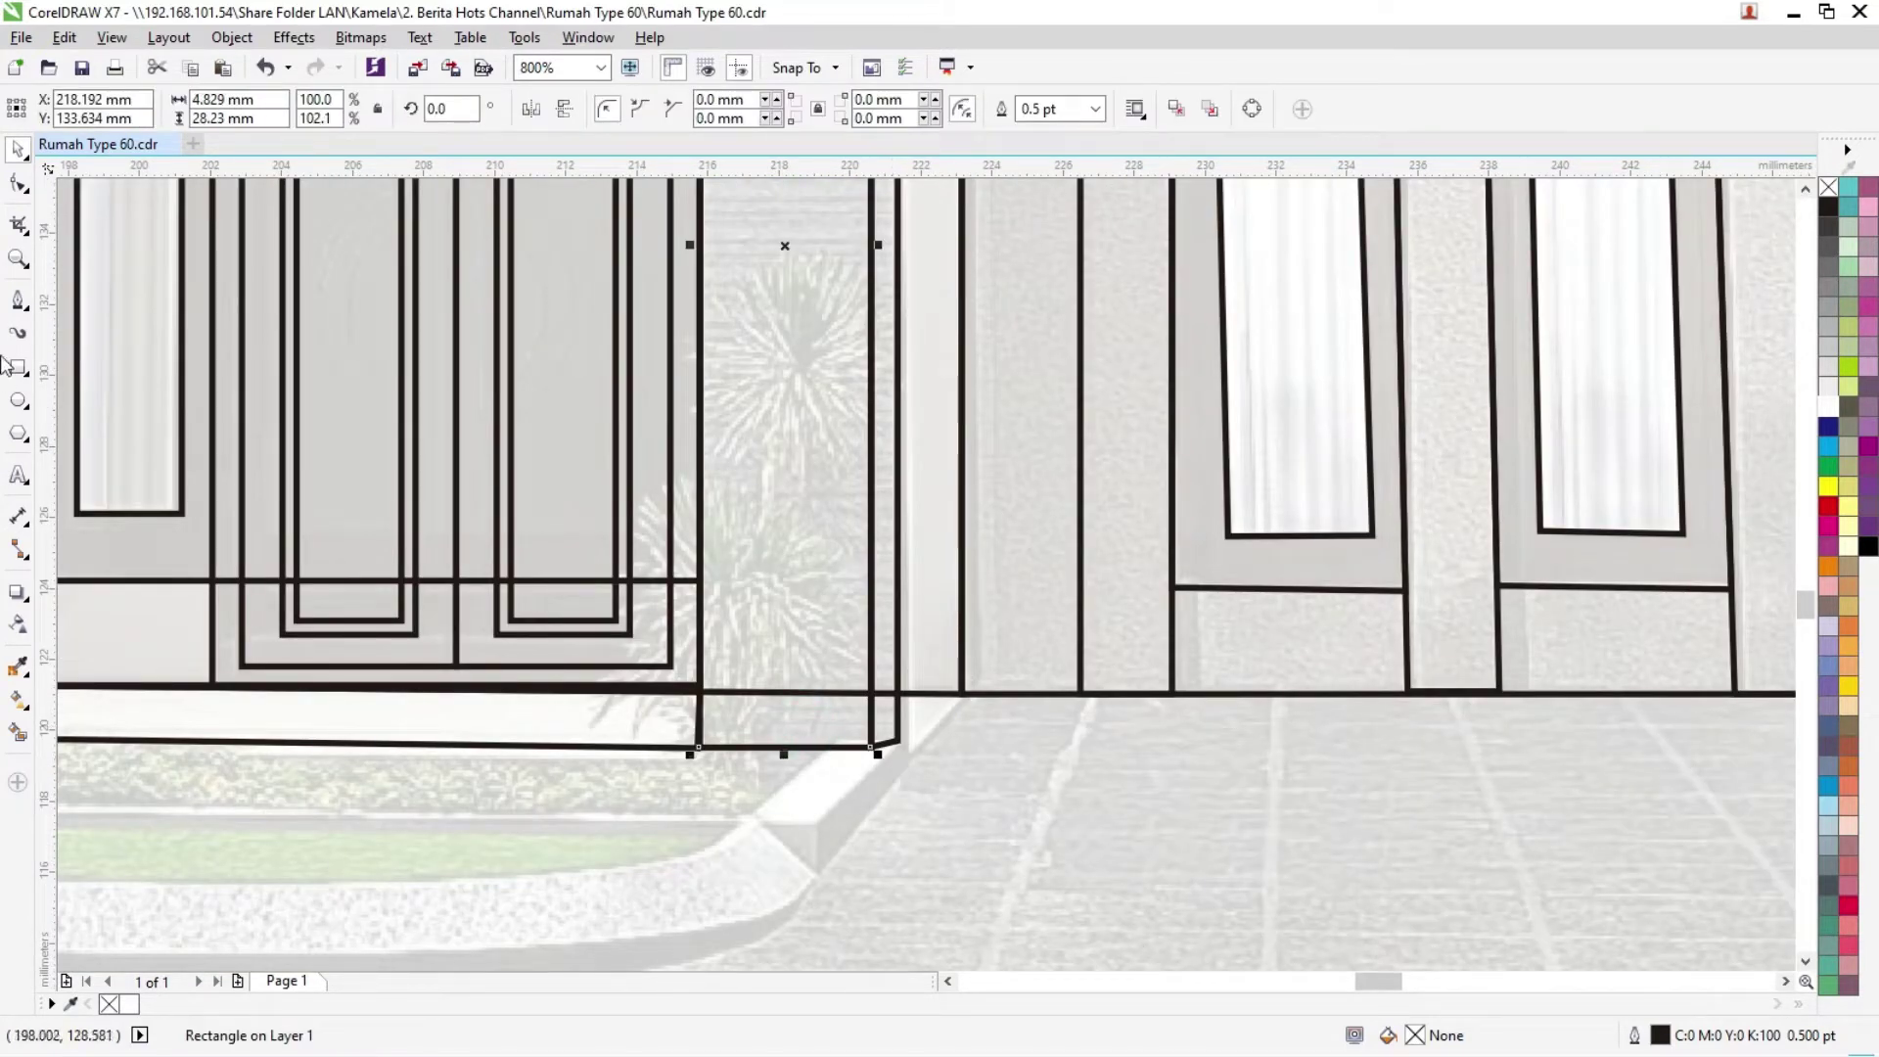
left_click(17, 298)
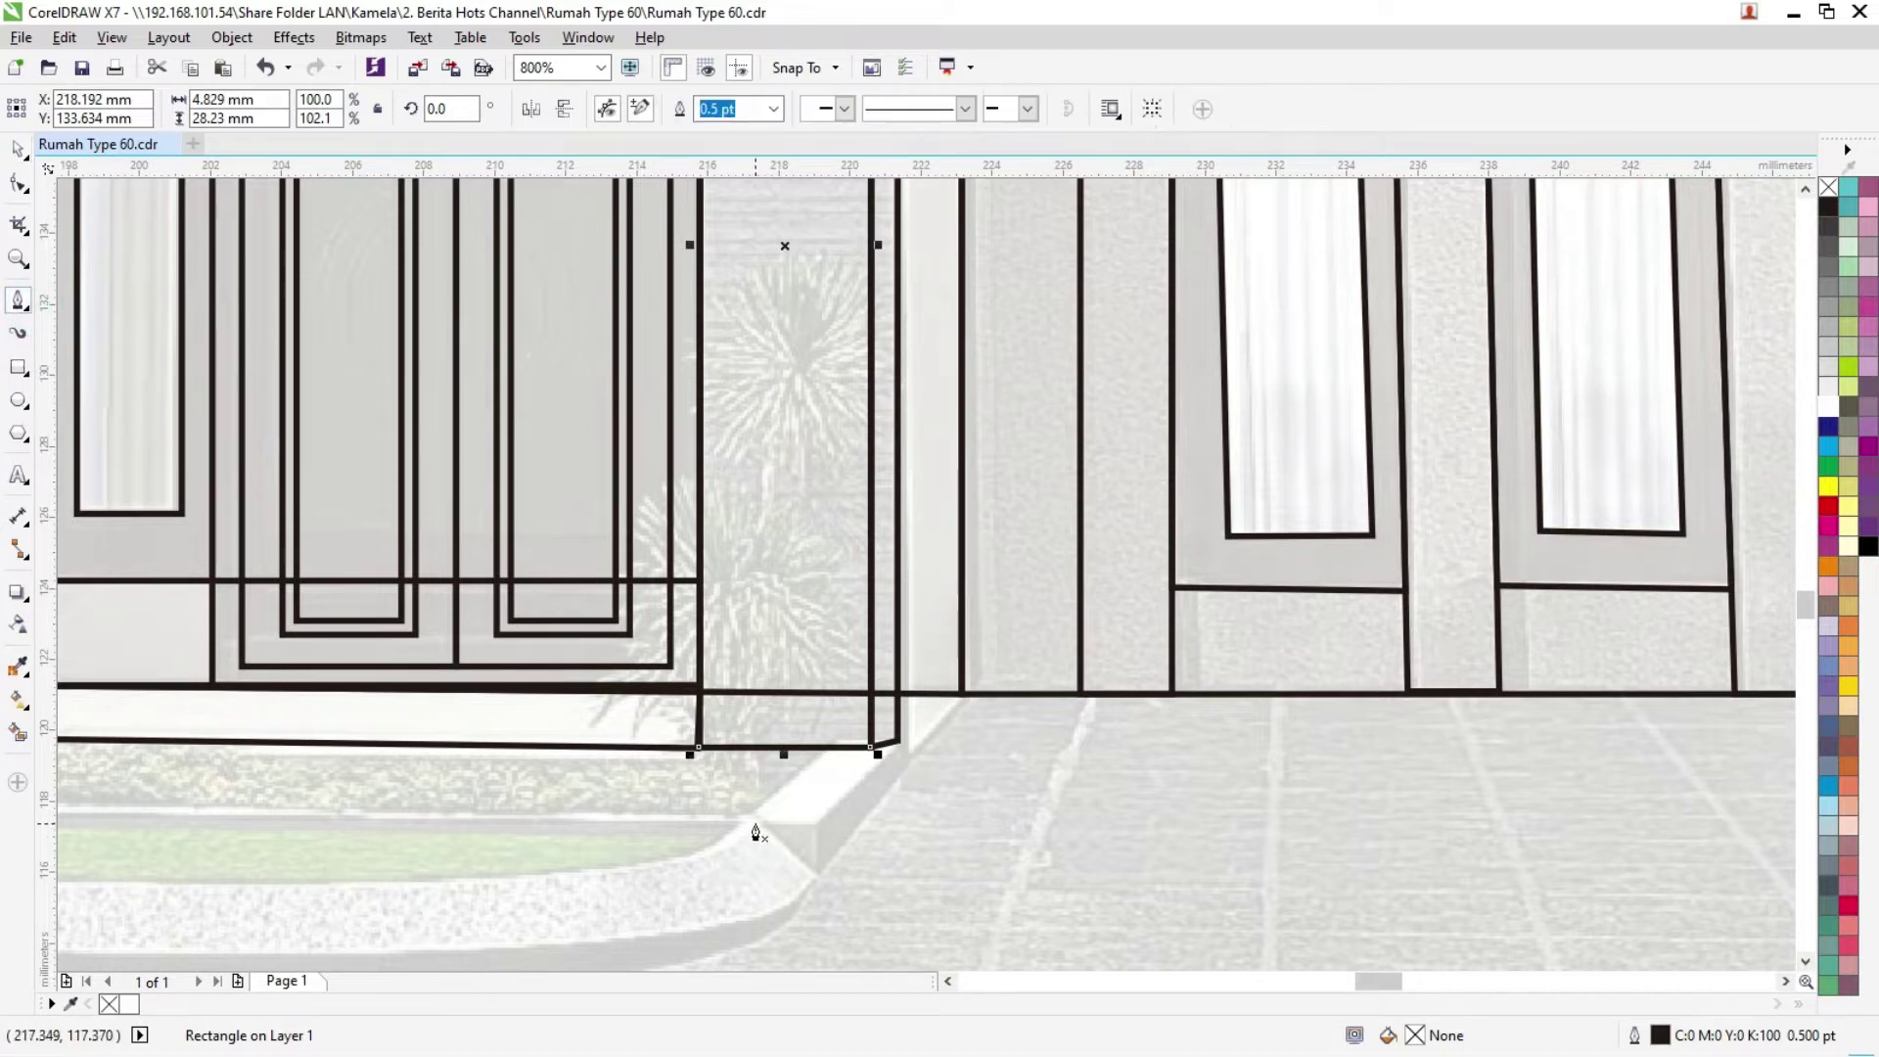
left_click(751, 818)
left_click(822, 820)
left_click(897, 740)
left_click(828, 747)
left_click(751, 819)
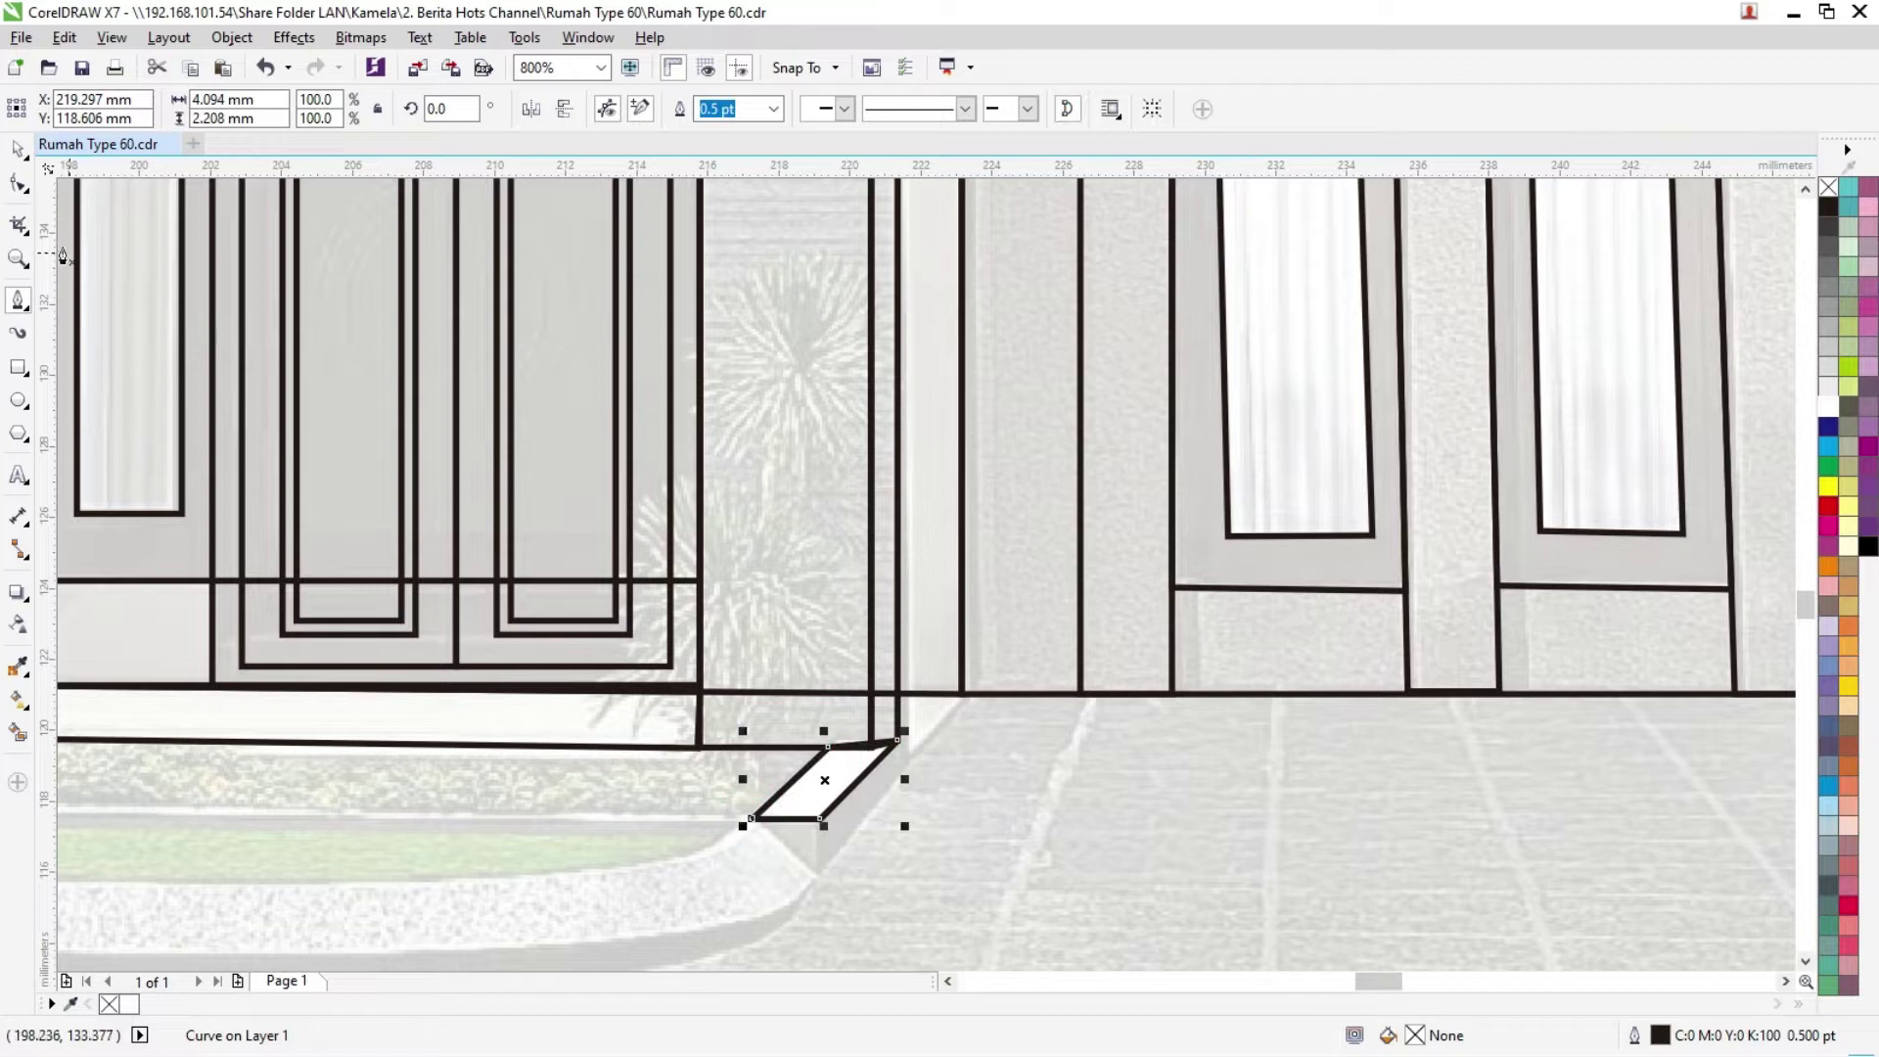
Step: Draw a closed triangle about 1.8 by 1.3 mm between the right column's lower corner and the adjacent wall's bottom edge
scroll(881, 827, "up", 1)
scroll(1117, 642, "down", 4)
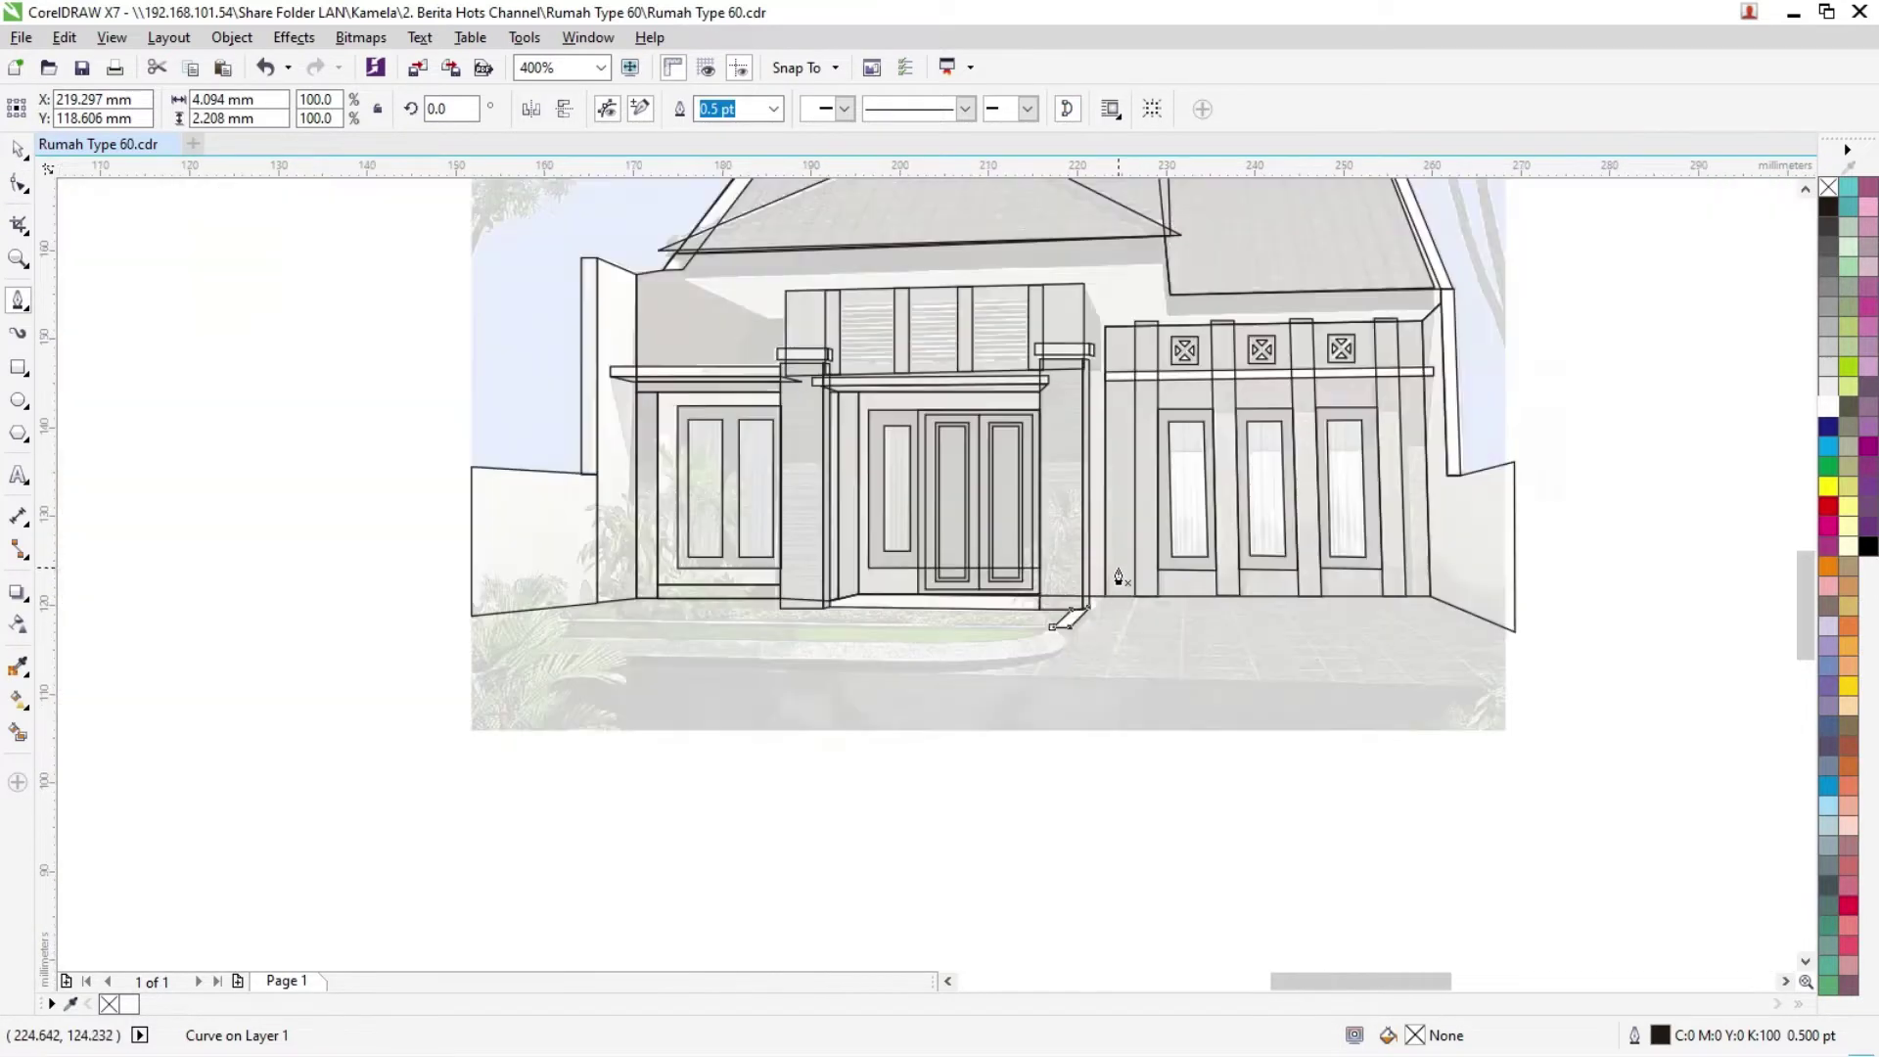
scroll(1109, 611, "up", 3)
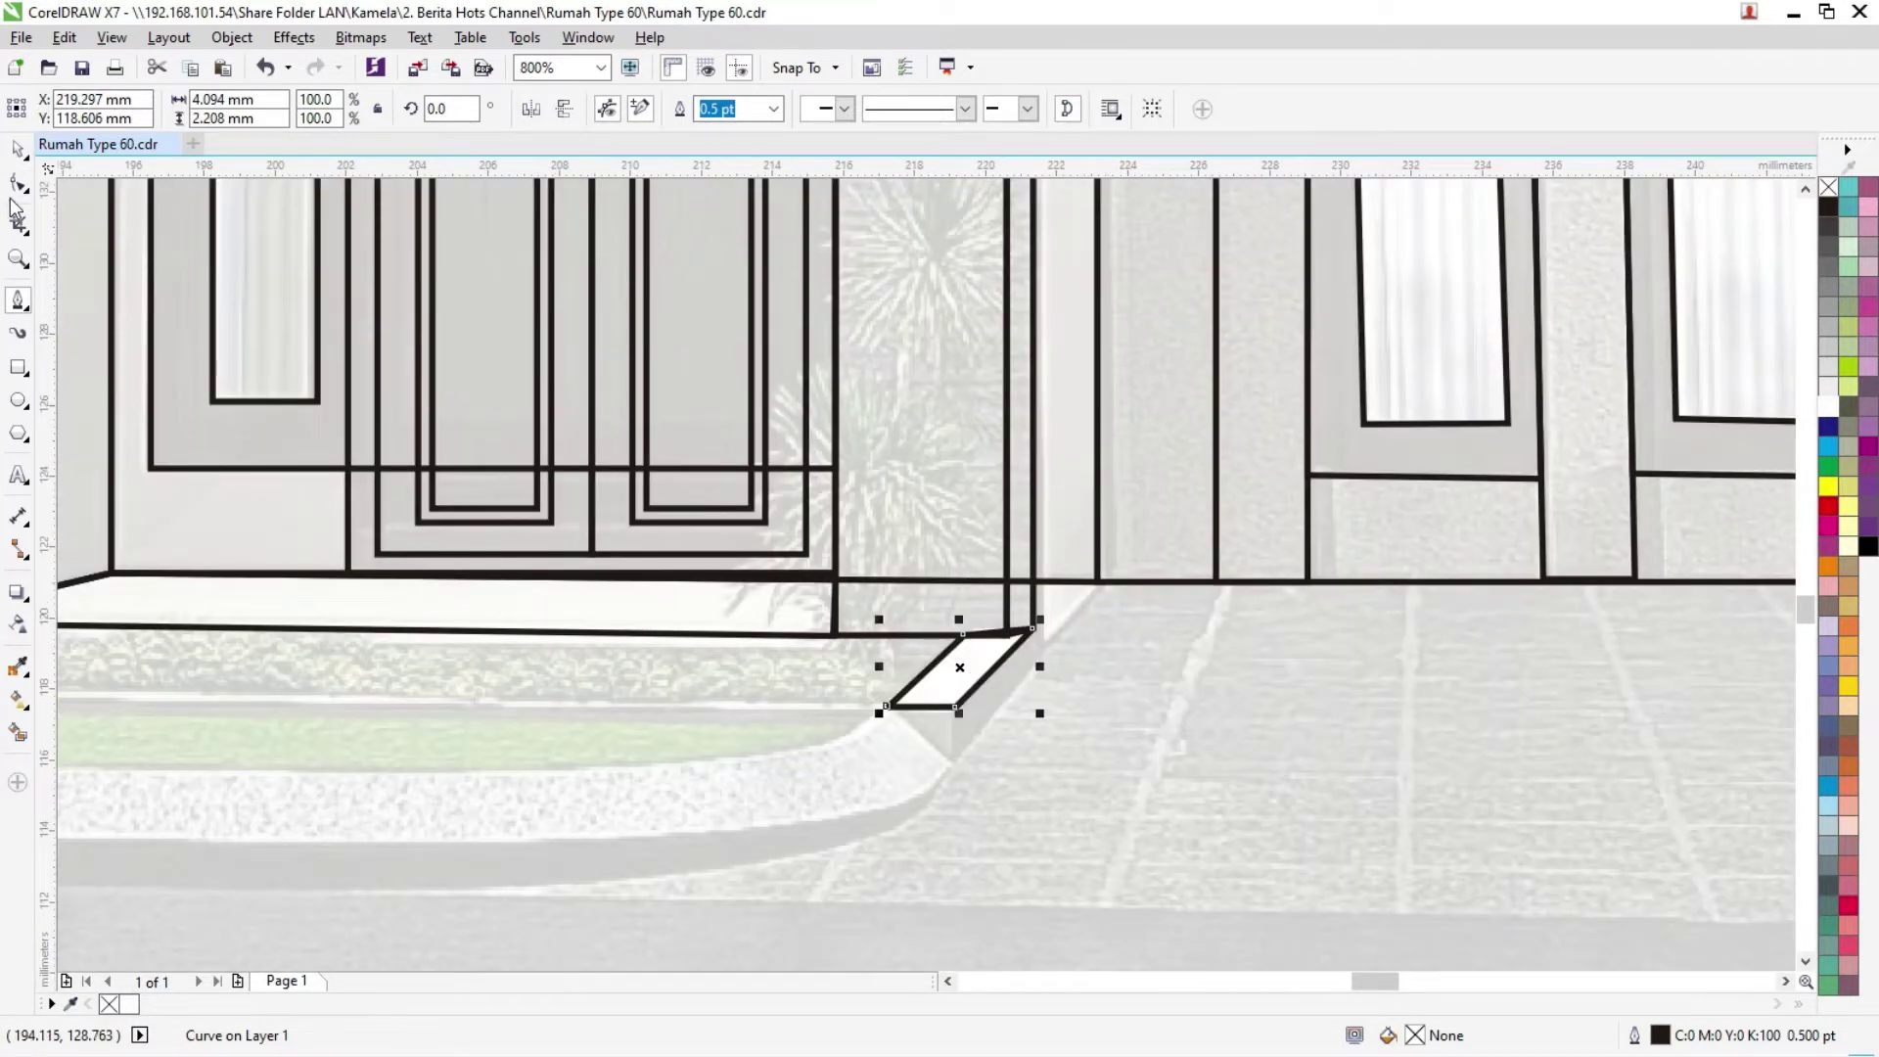
scroll(1065, 617, "up", 1)
left_click(1002, 638)
key("ctrl+z")
left_click(1131, 547)
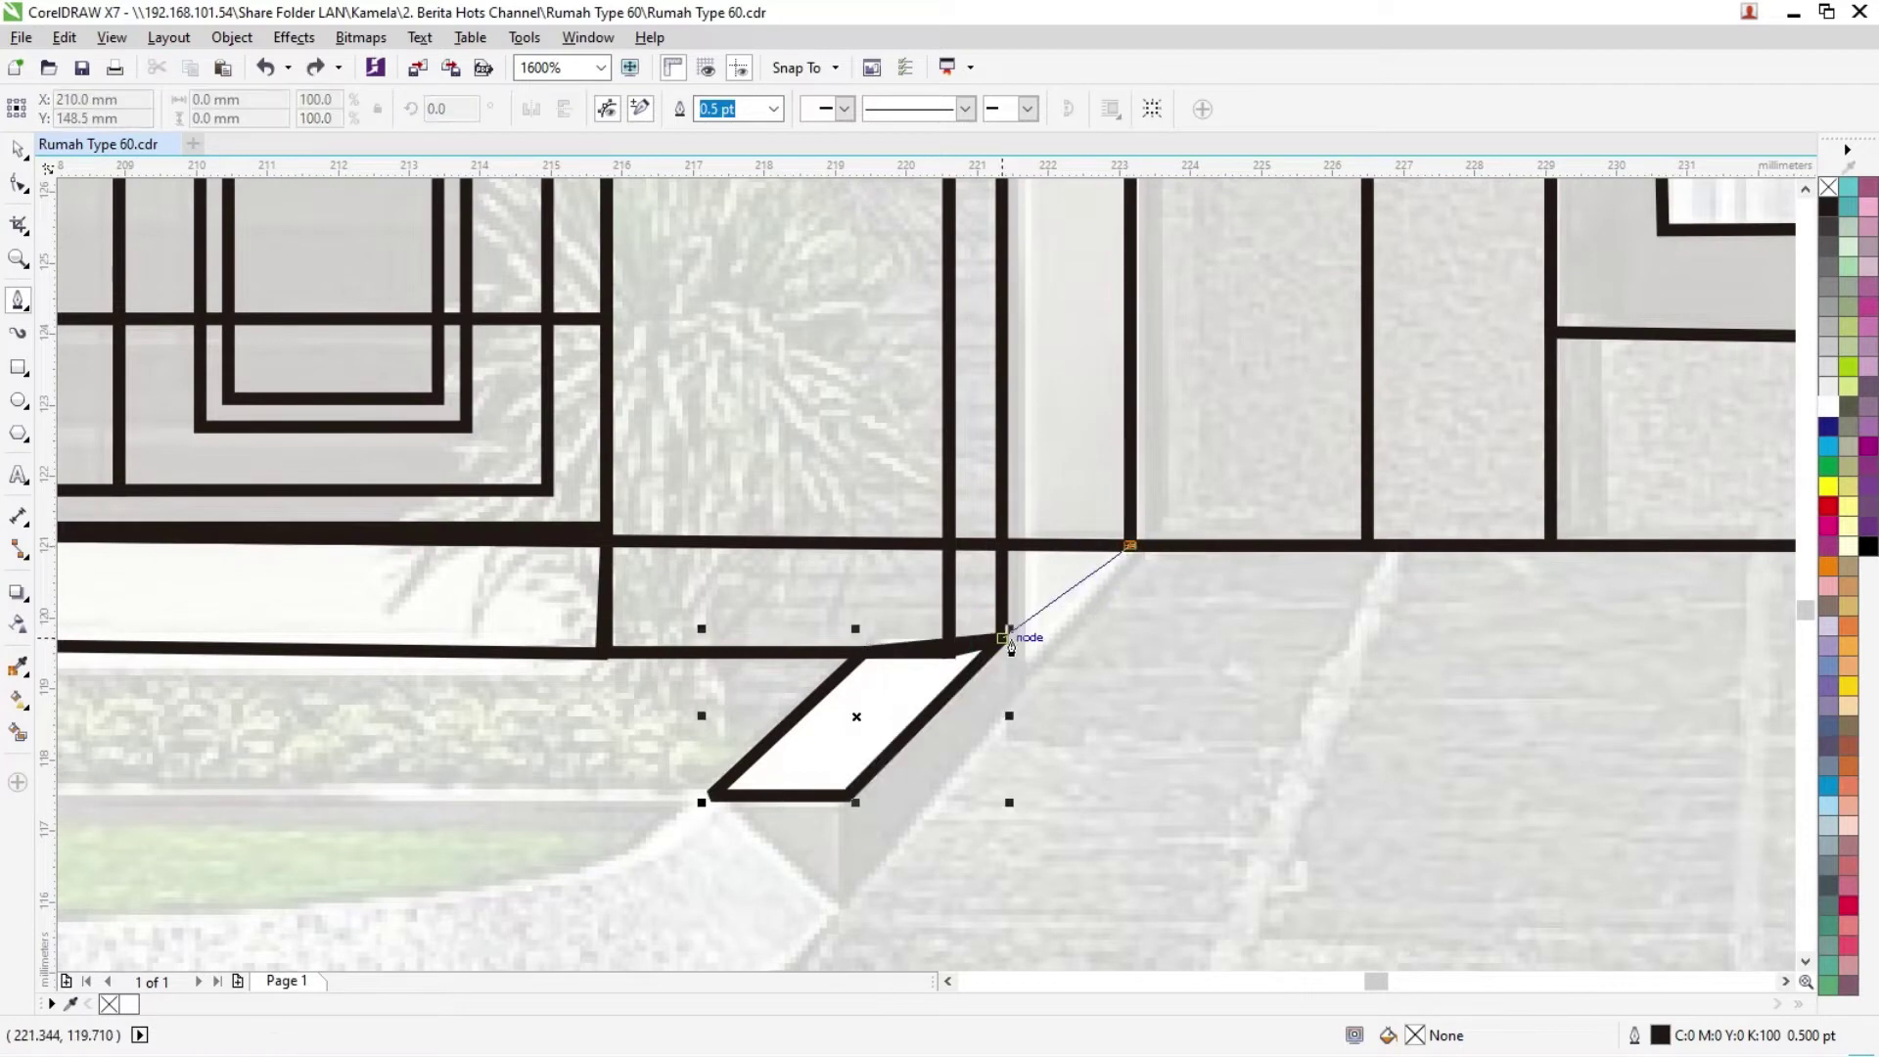
left_click(1000, 638)
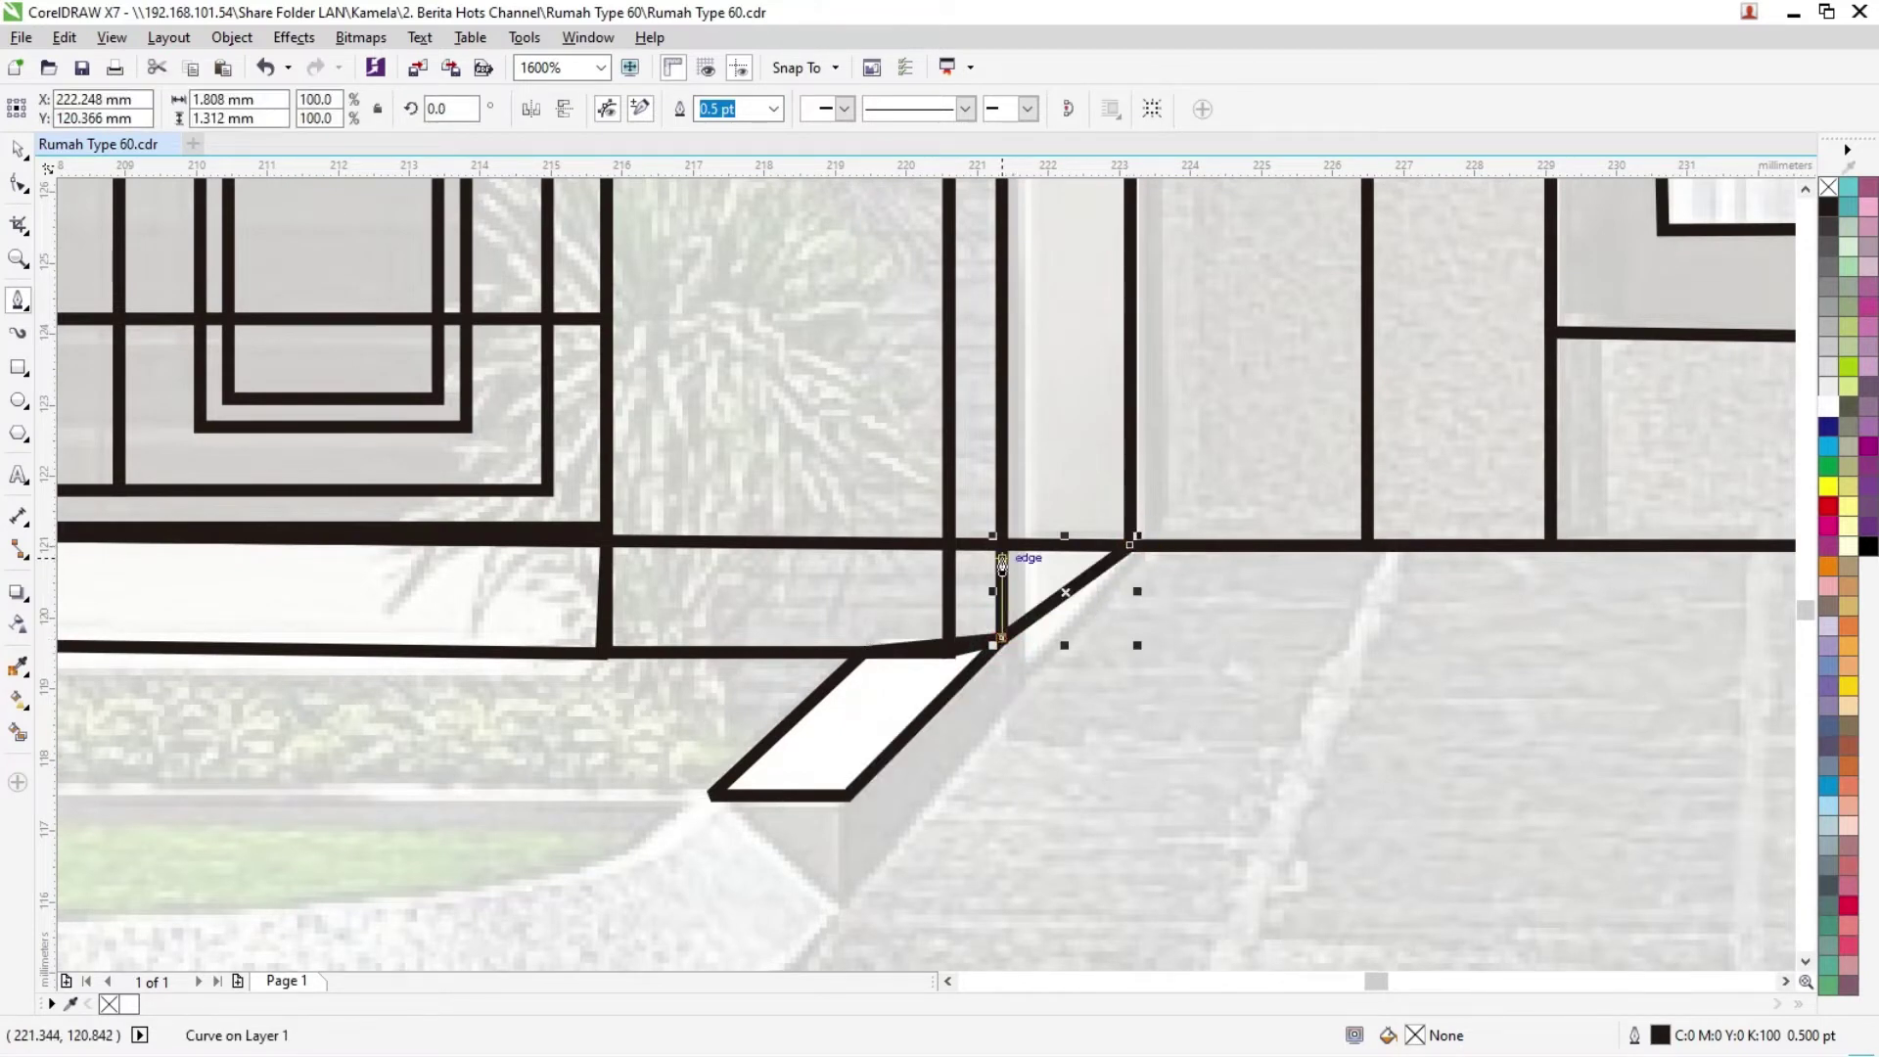
left_click(1001, 545)
left_click(1130, 545)
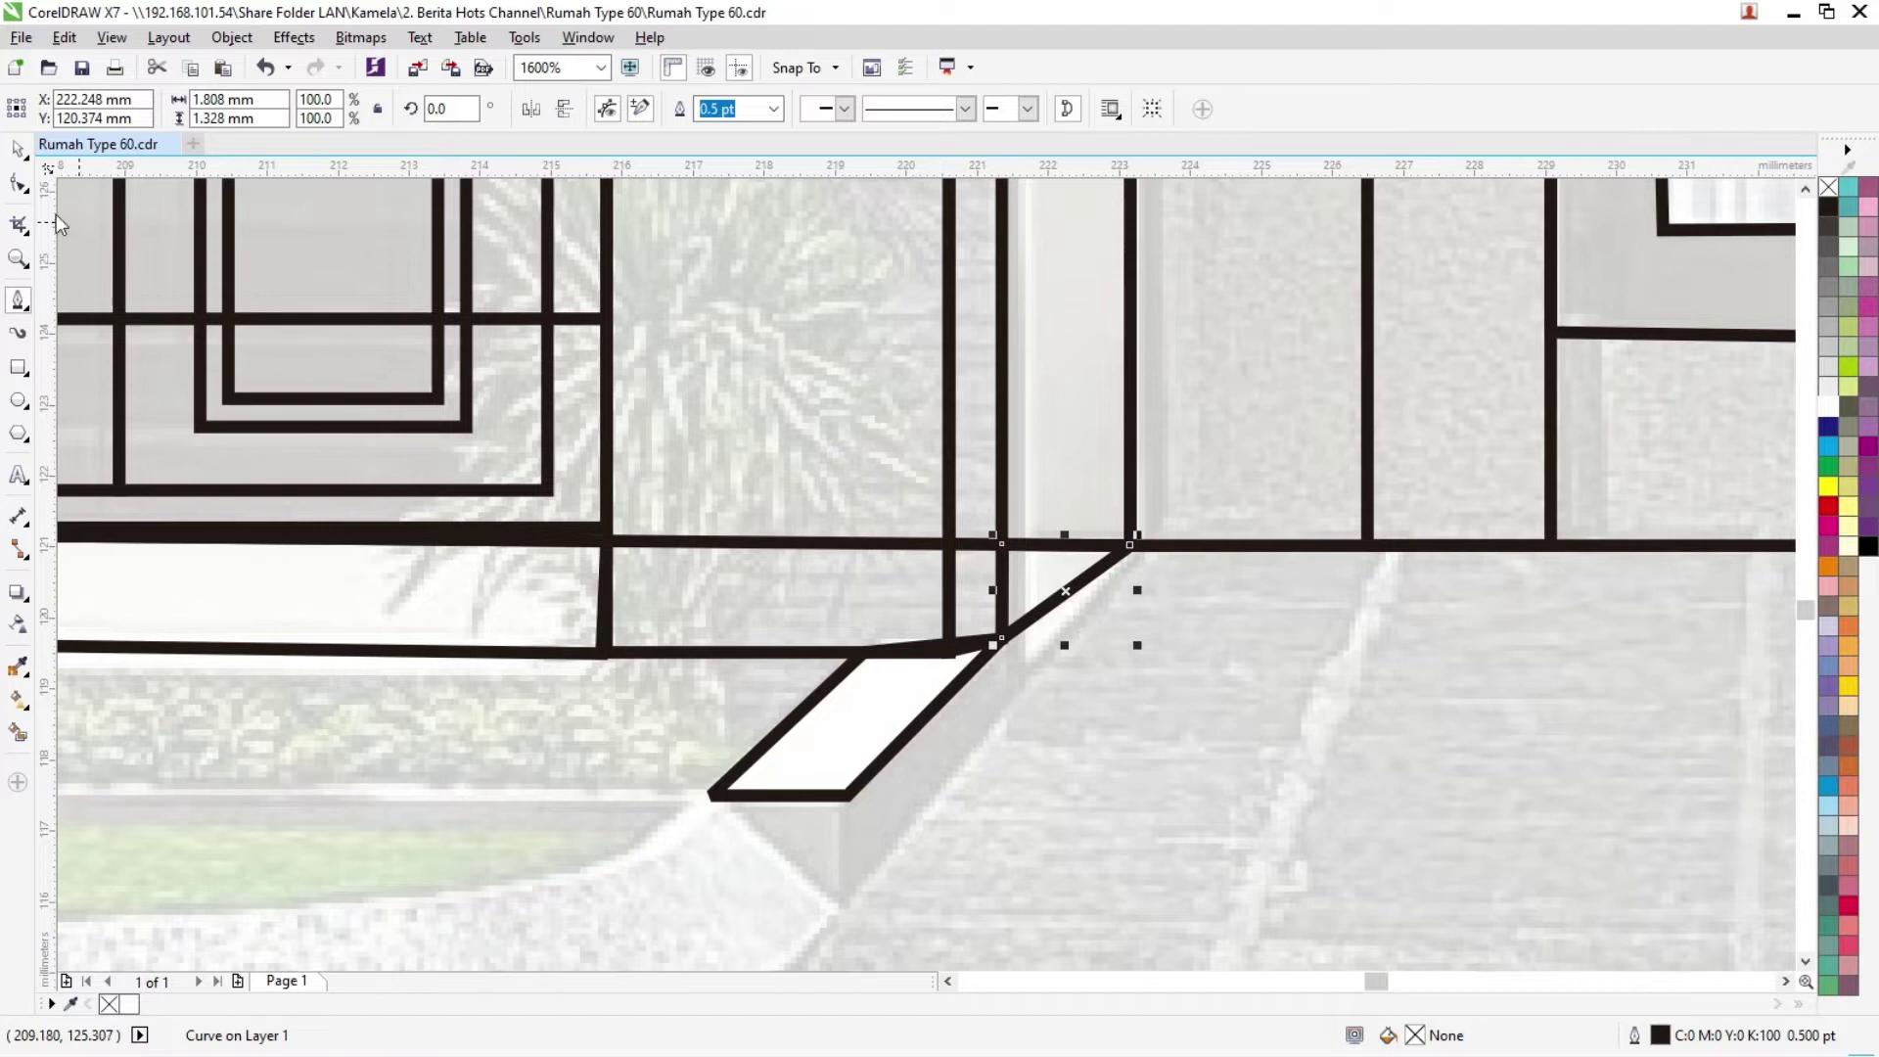
Step: Move the new triangle's lower node straight down so the shape is about 2.1 mm tall
left_click(18, 150)
scroll(952, 673, "up", 1)
key("F10")
left_click_drag(966, 639, 965, 735)
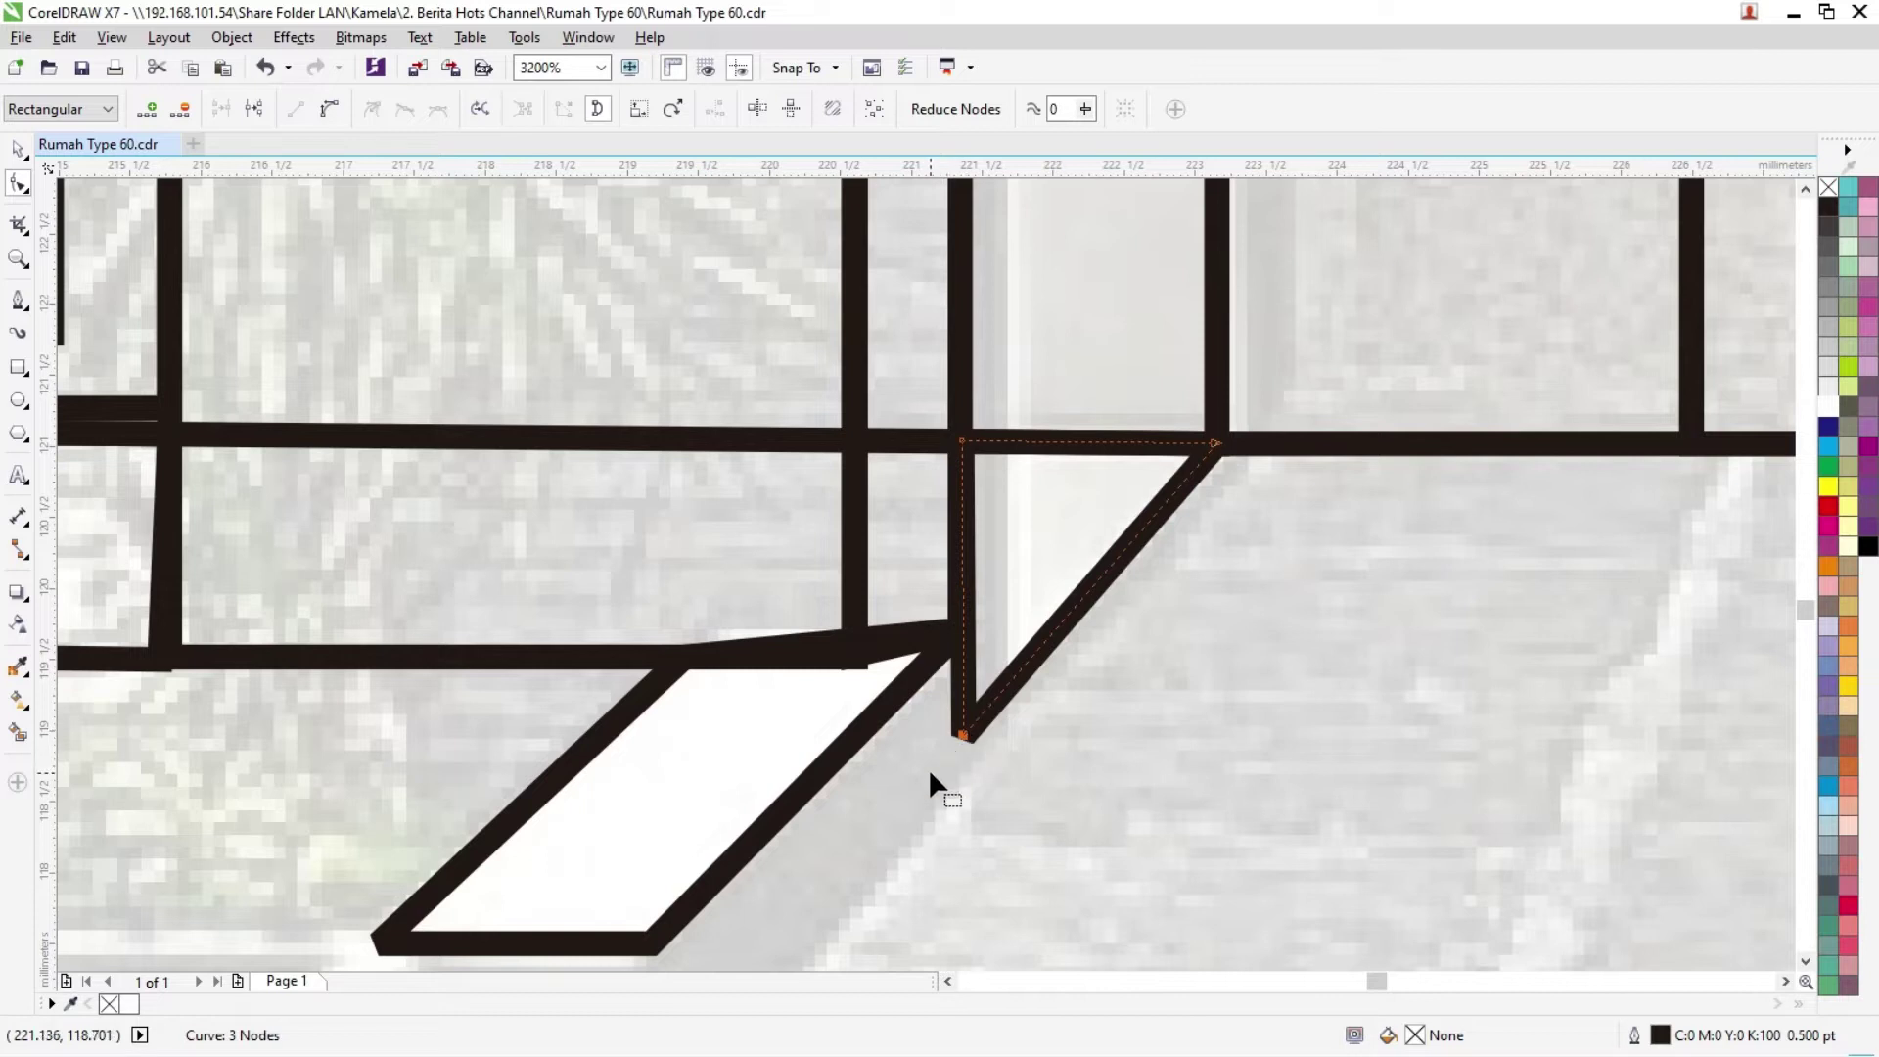
scroll(885, 842, "down", 1)
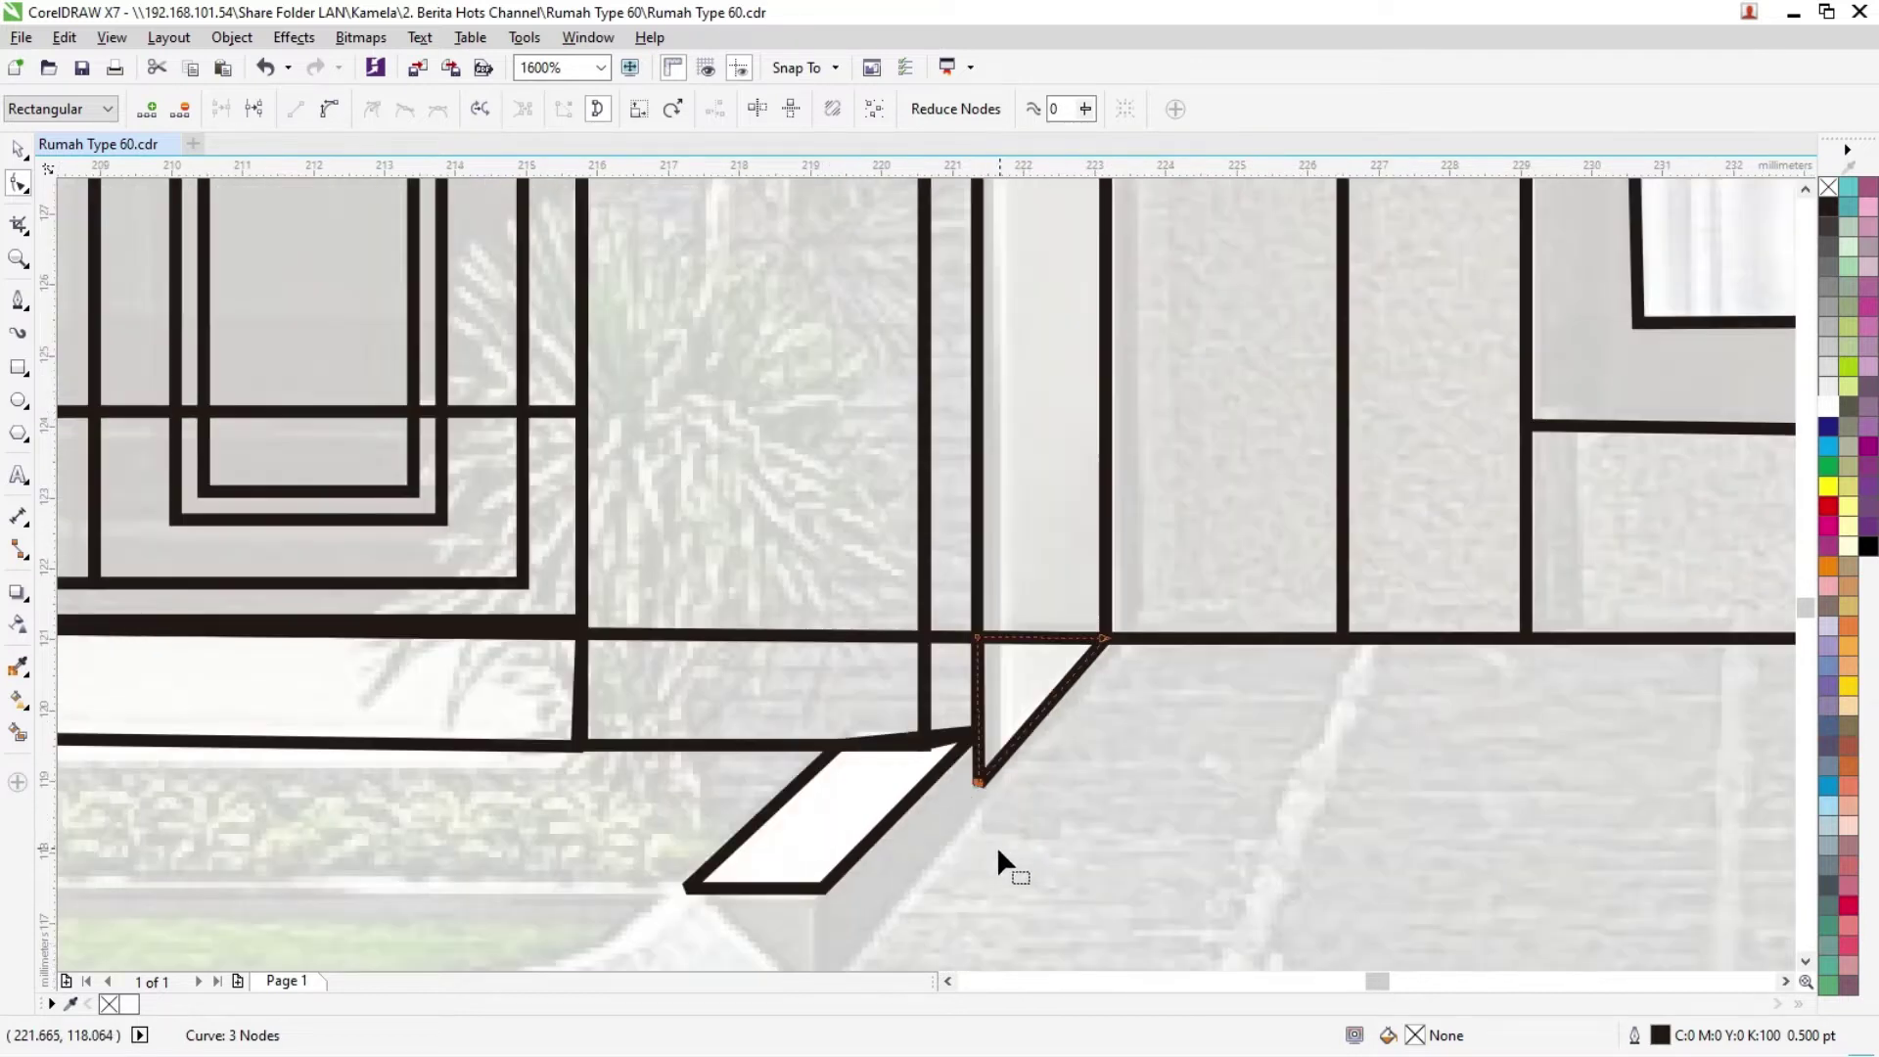
left_click(18, 149)
Step: Draw the curb block's side face below its slanted top as a closed outline, about 2.3 by 3.7 mm
scroll(1114, 837, "down", 1)
scroll(1055, 875, "up", 2)
left_click(1805, 961)
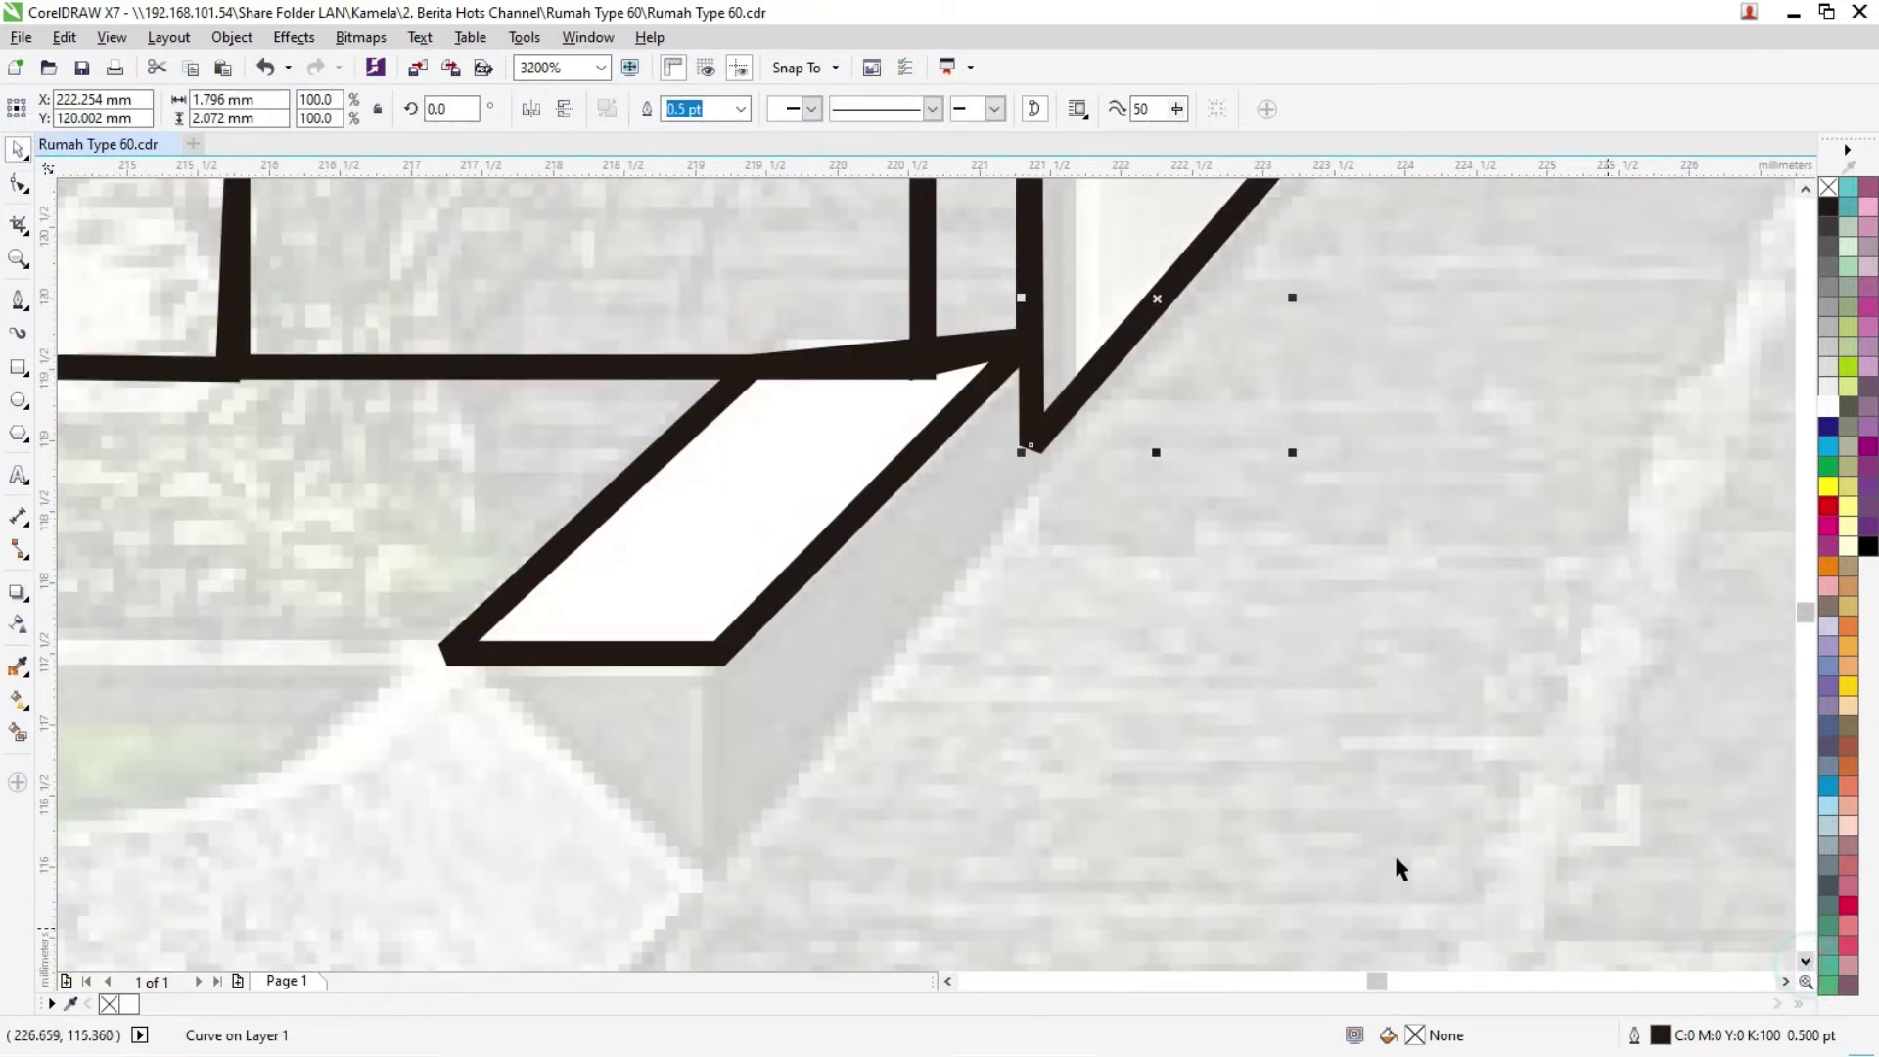
left_click(18, 299)
left_click(719, 653)
left_click(722, 860)
left_click(1039, 473)
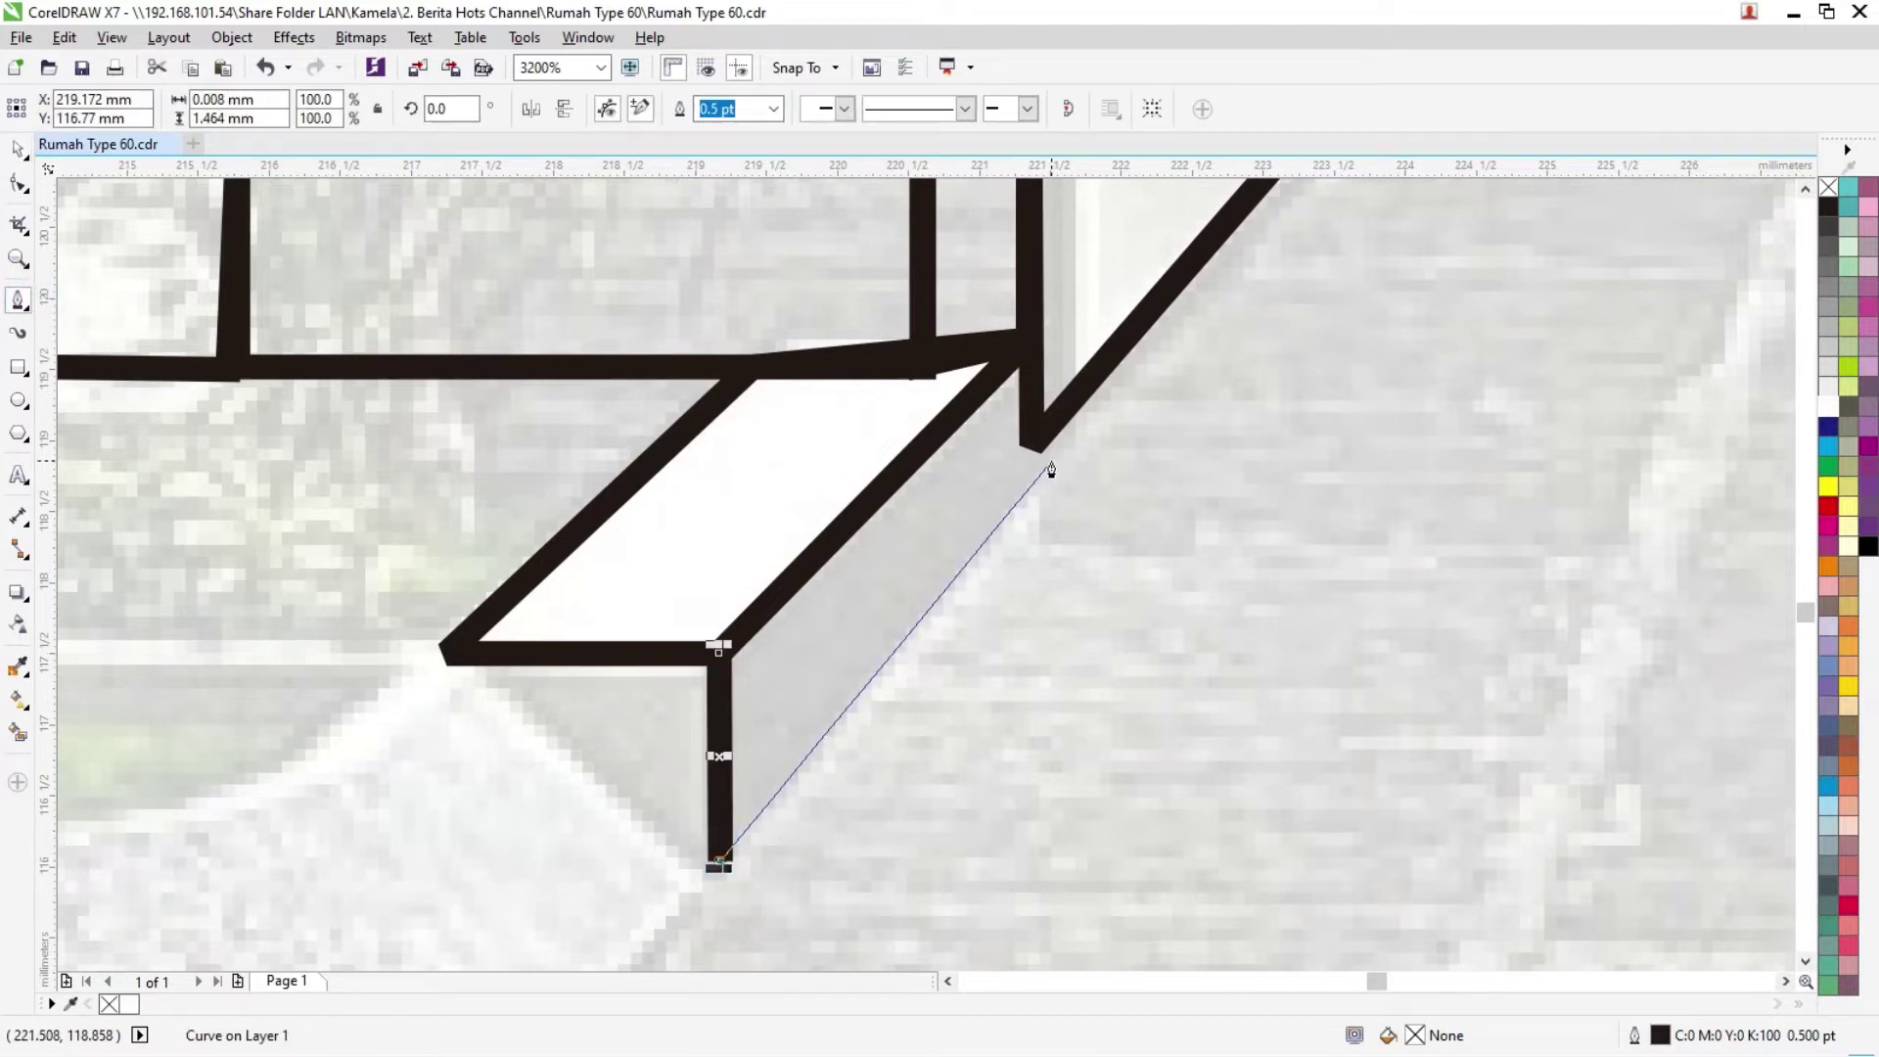
left_click(1039, 334)
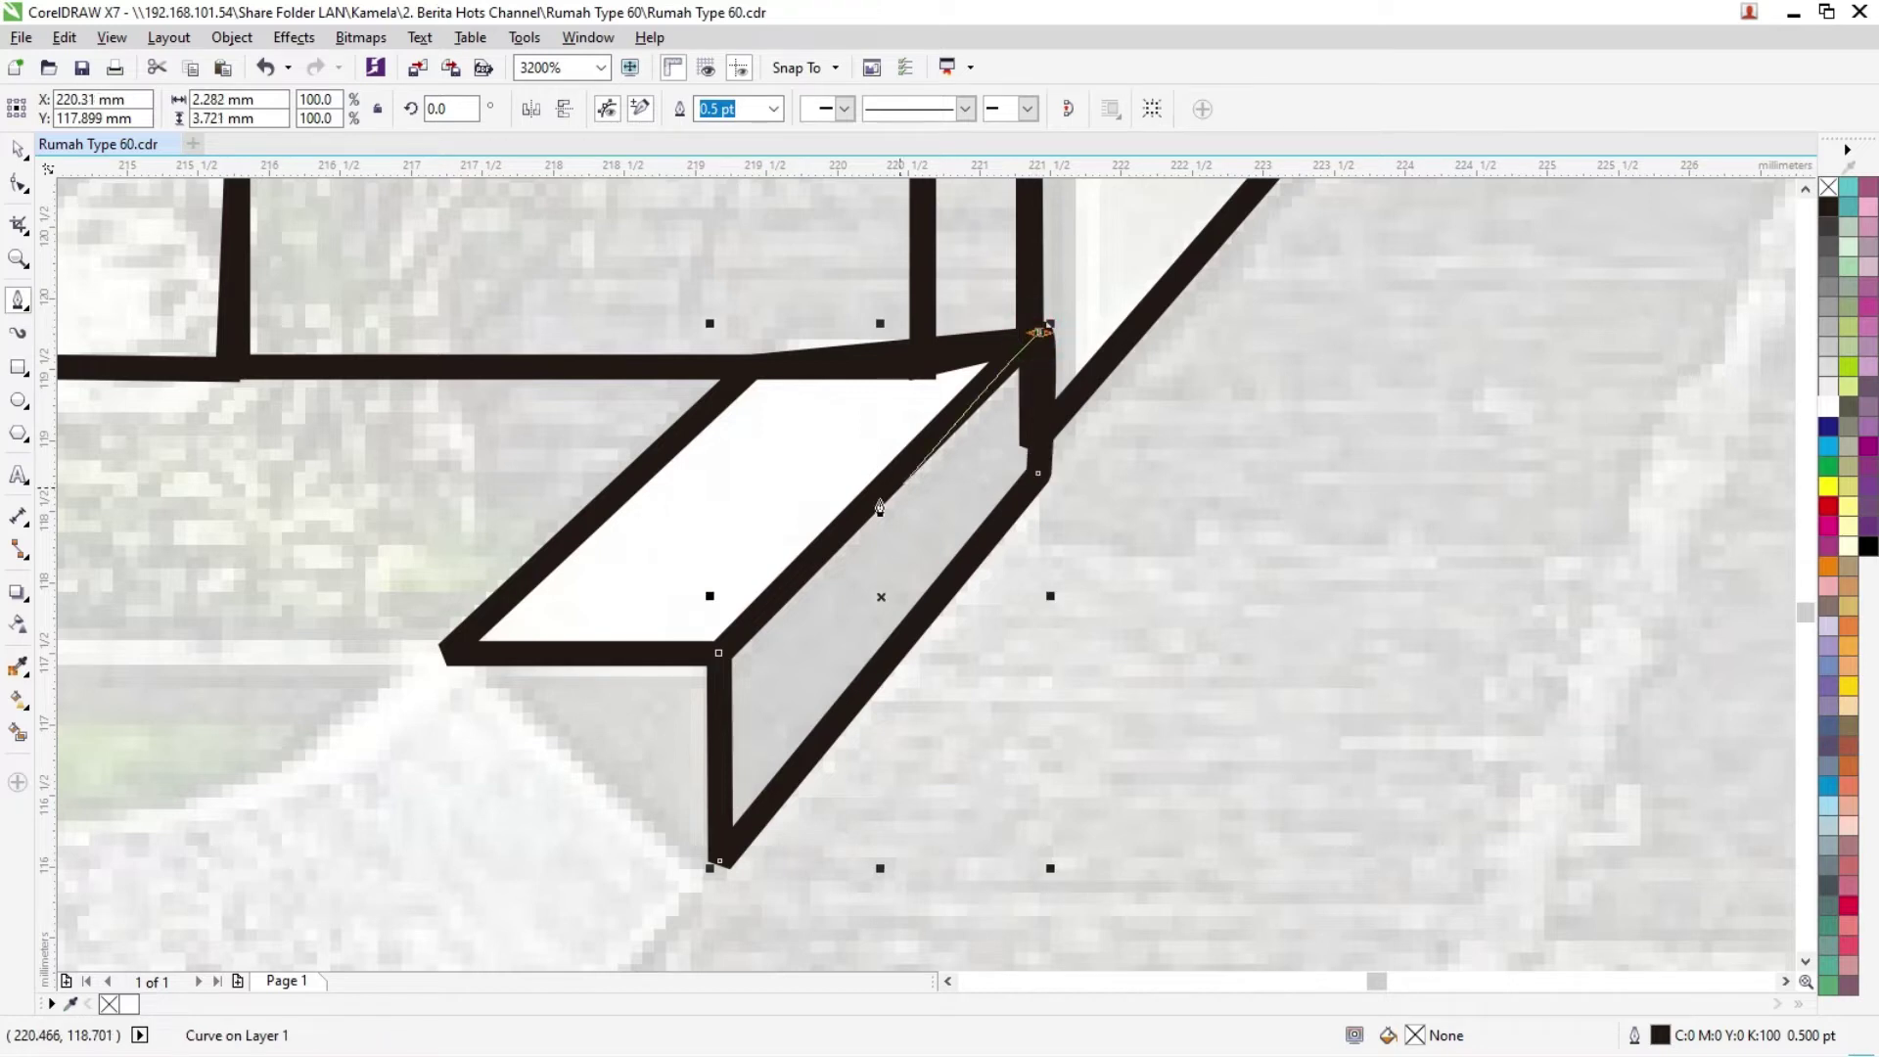
left_click(719, 653)
key("space")
scroll(1245, 753, "down", 5)
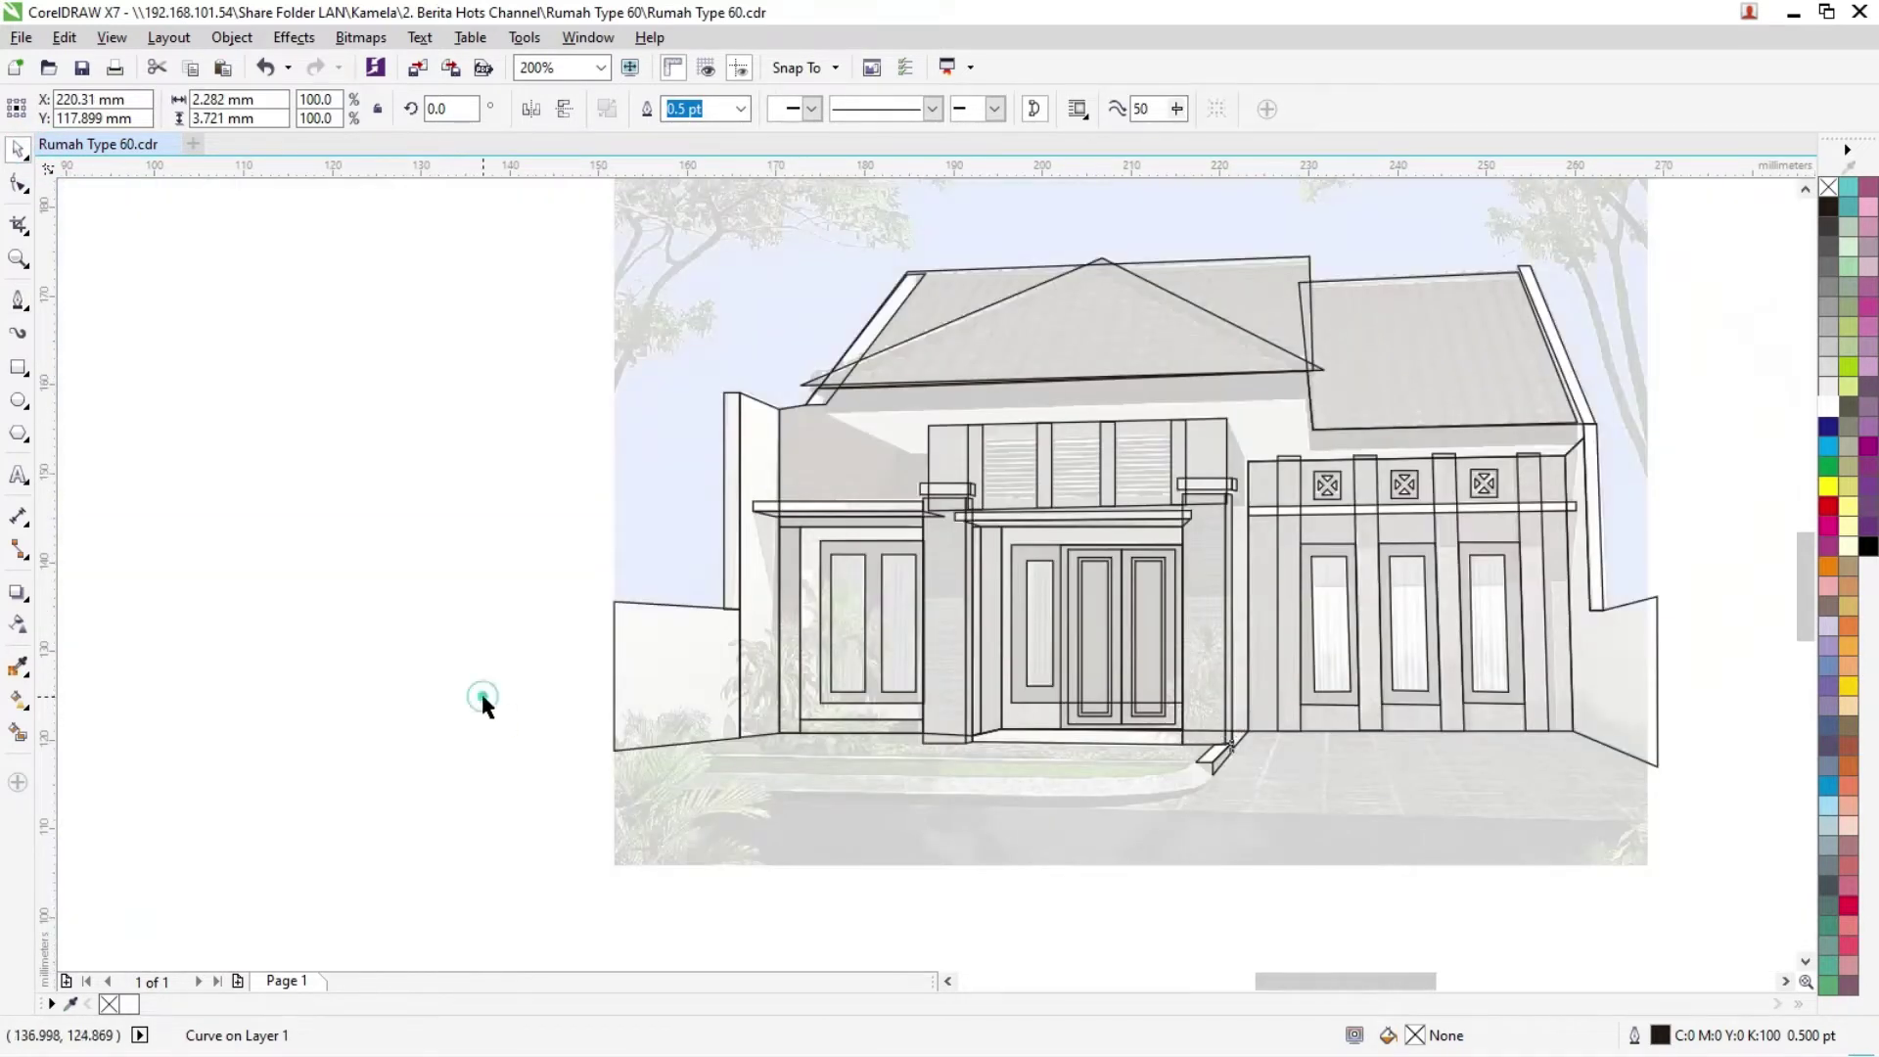
left_click(483, 703)
Step: Draw a closed triangle for the curb block's front face, from its top front edge down to the lower corner
scroll(1082, 766, "up", 3)
scroll(1082, 765, "up", 2)
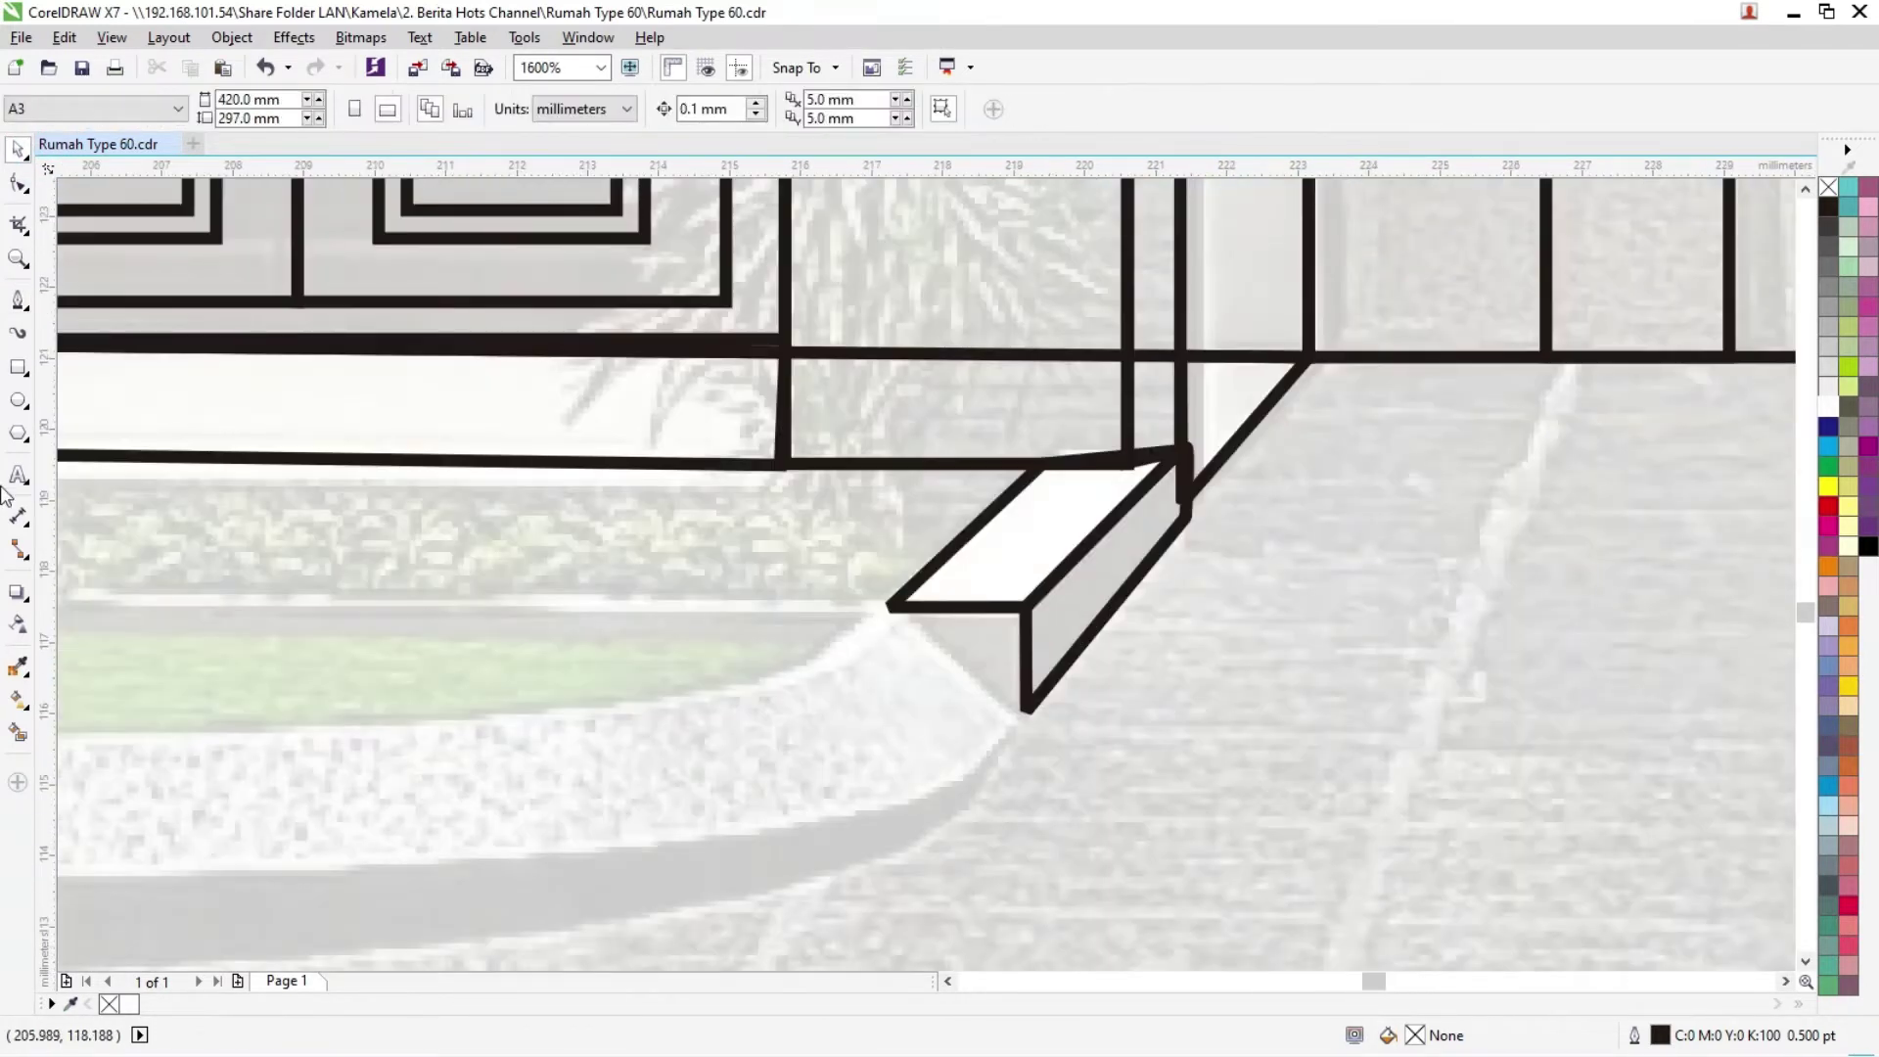
key("space")
scroll(1027, 717, "up", 2)
left_click(763, 507)
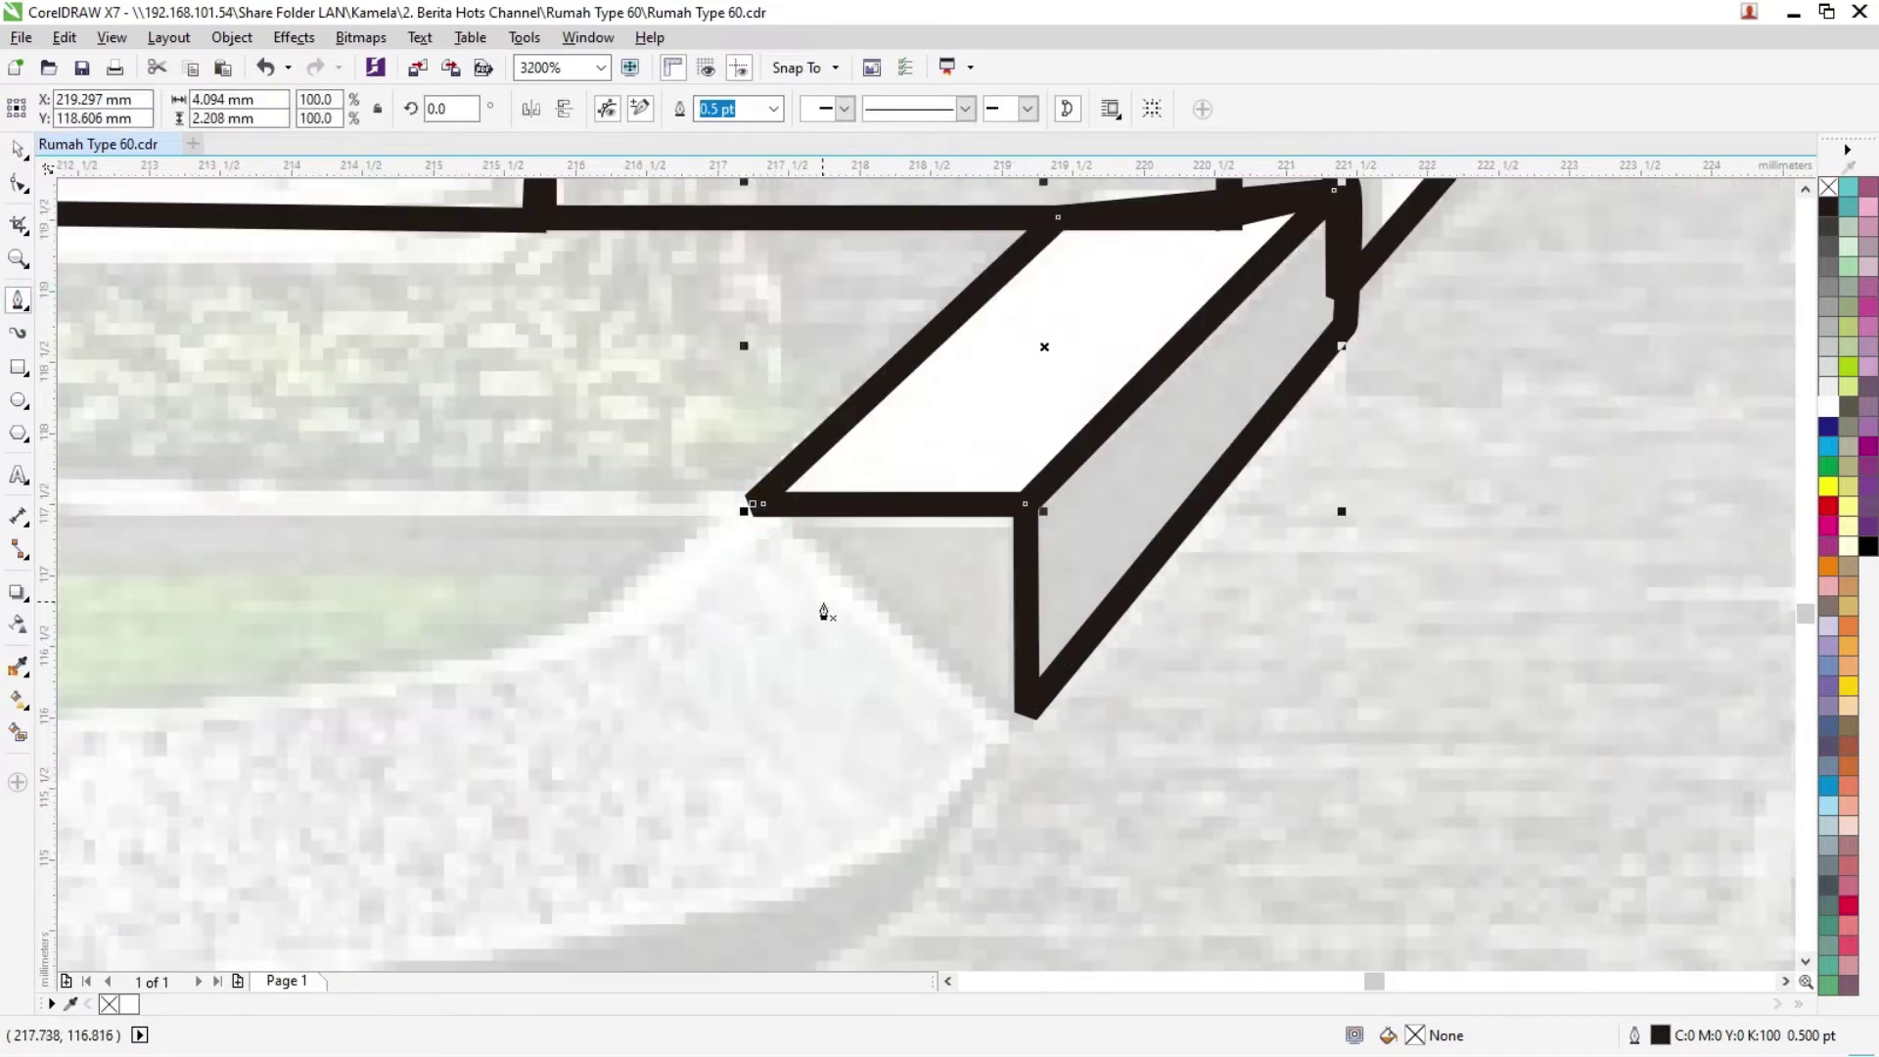
left_click(1008, 724)
left_click(754, 503)
left_click(1024, 504)
left_click(1016, 729)
left_click(1016, 729)
Step: Move the front triangle's lower node onto the bottom corner of the curb block's side face
left_click(18, 182)
left_click_drag(1007, 726, 1026, 712)
left_click(19, 149)
scroll(1017, 740, "down", 2)
scroll(1074, 776, "down", 2)
key("Escape")
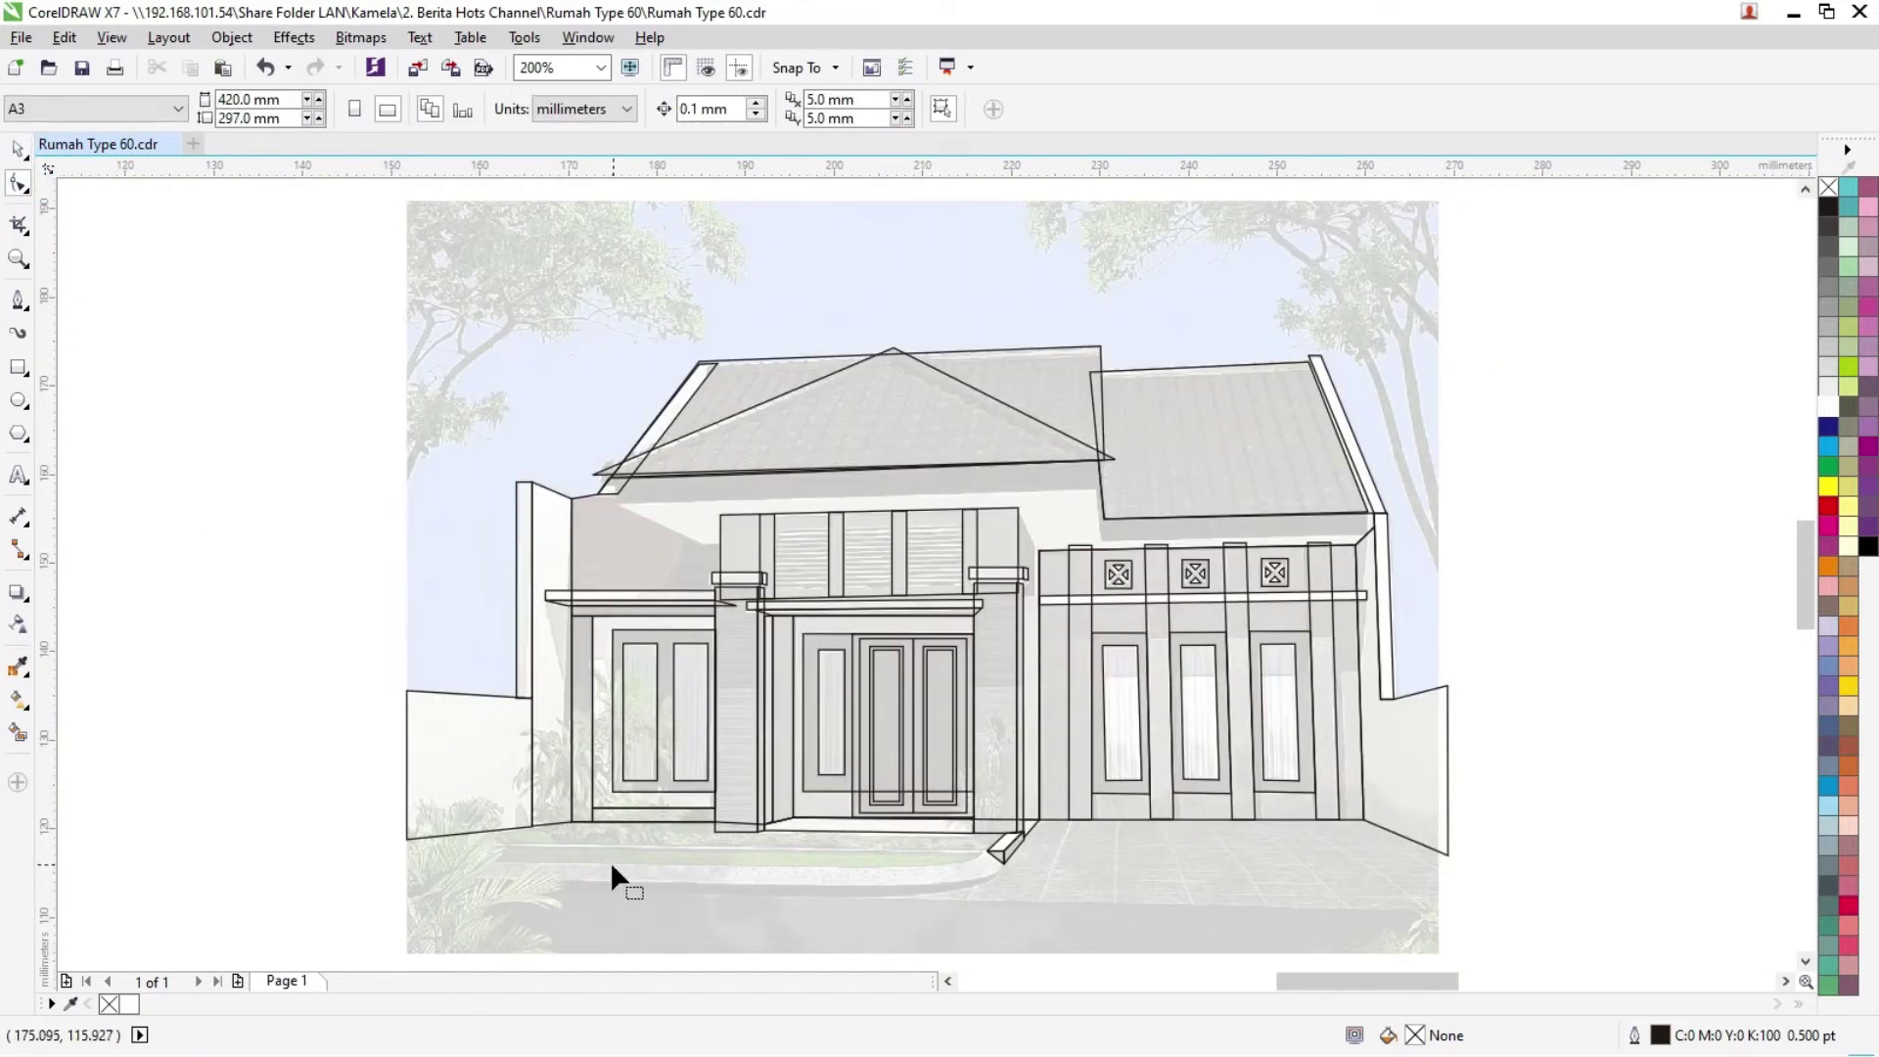
scroll(615, 862, "up", 1)
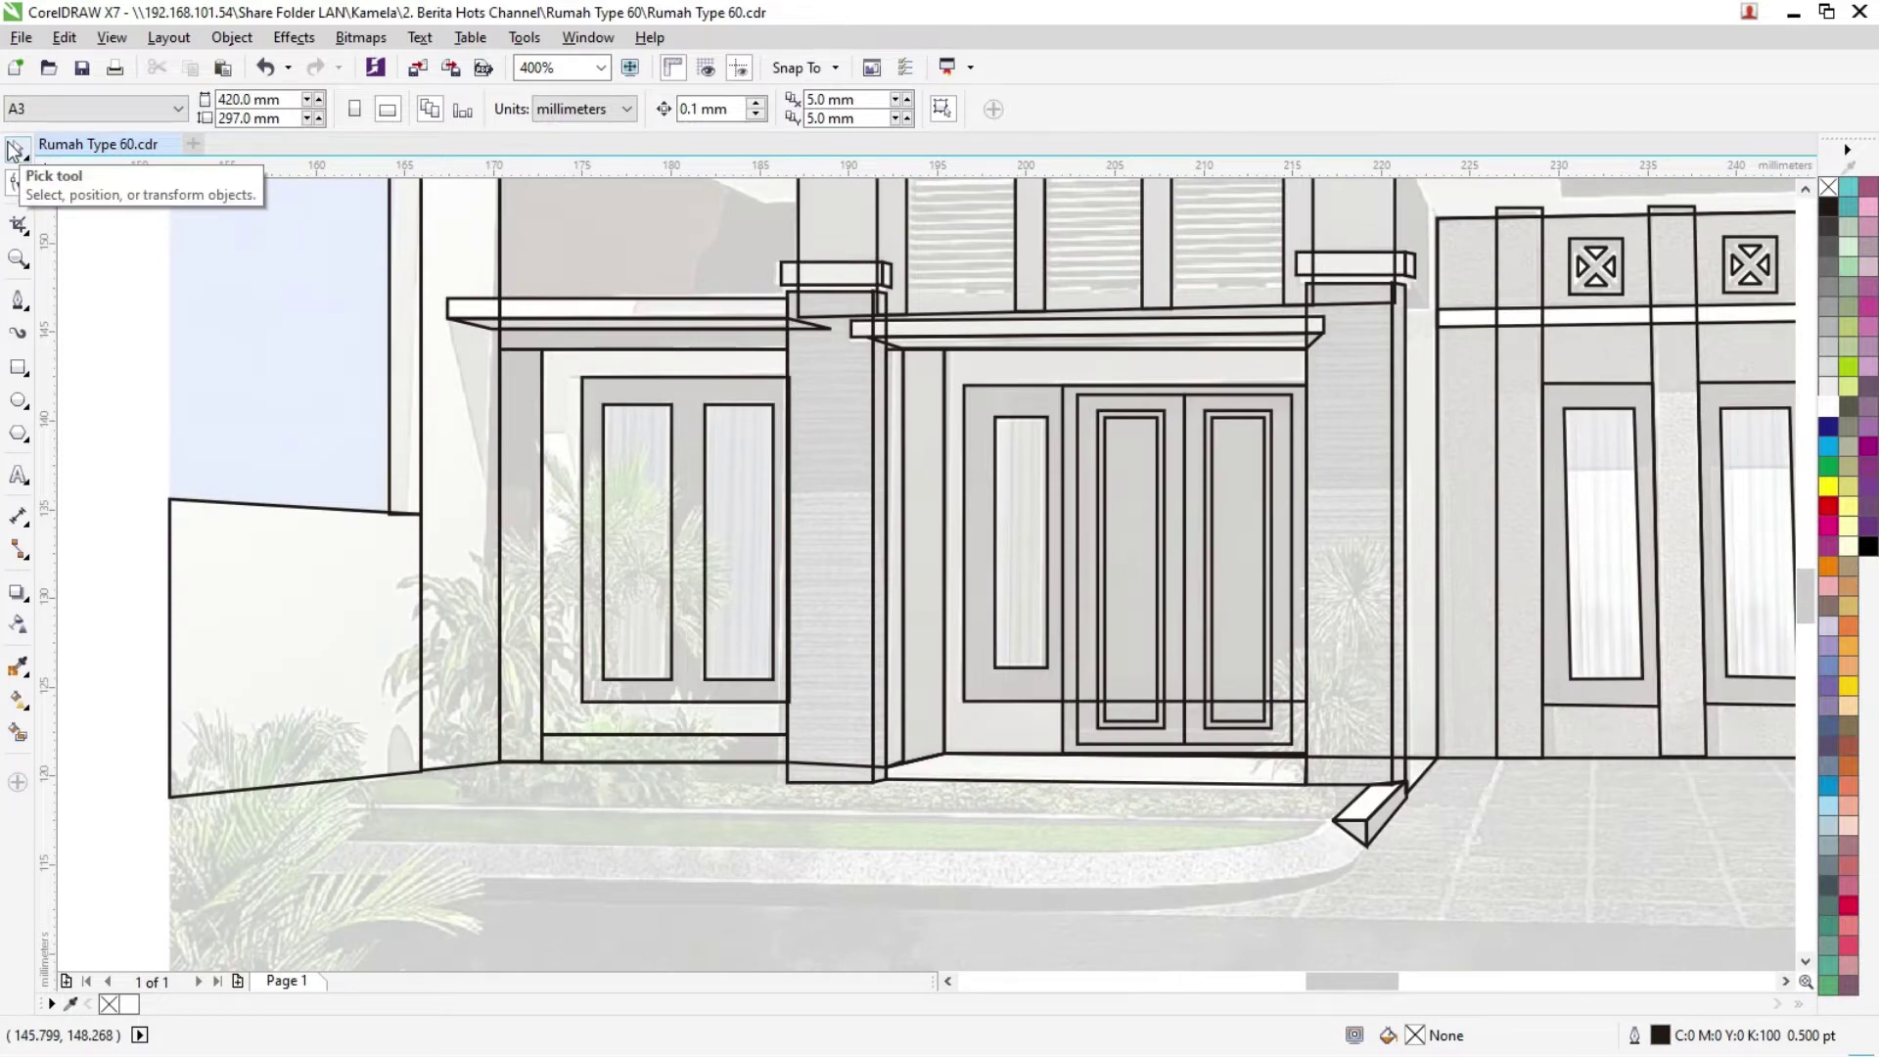
left_click(18, 300)
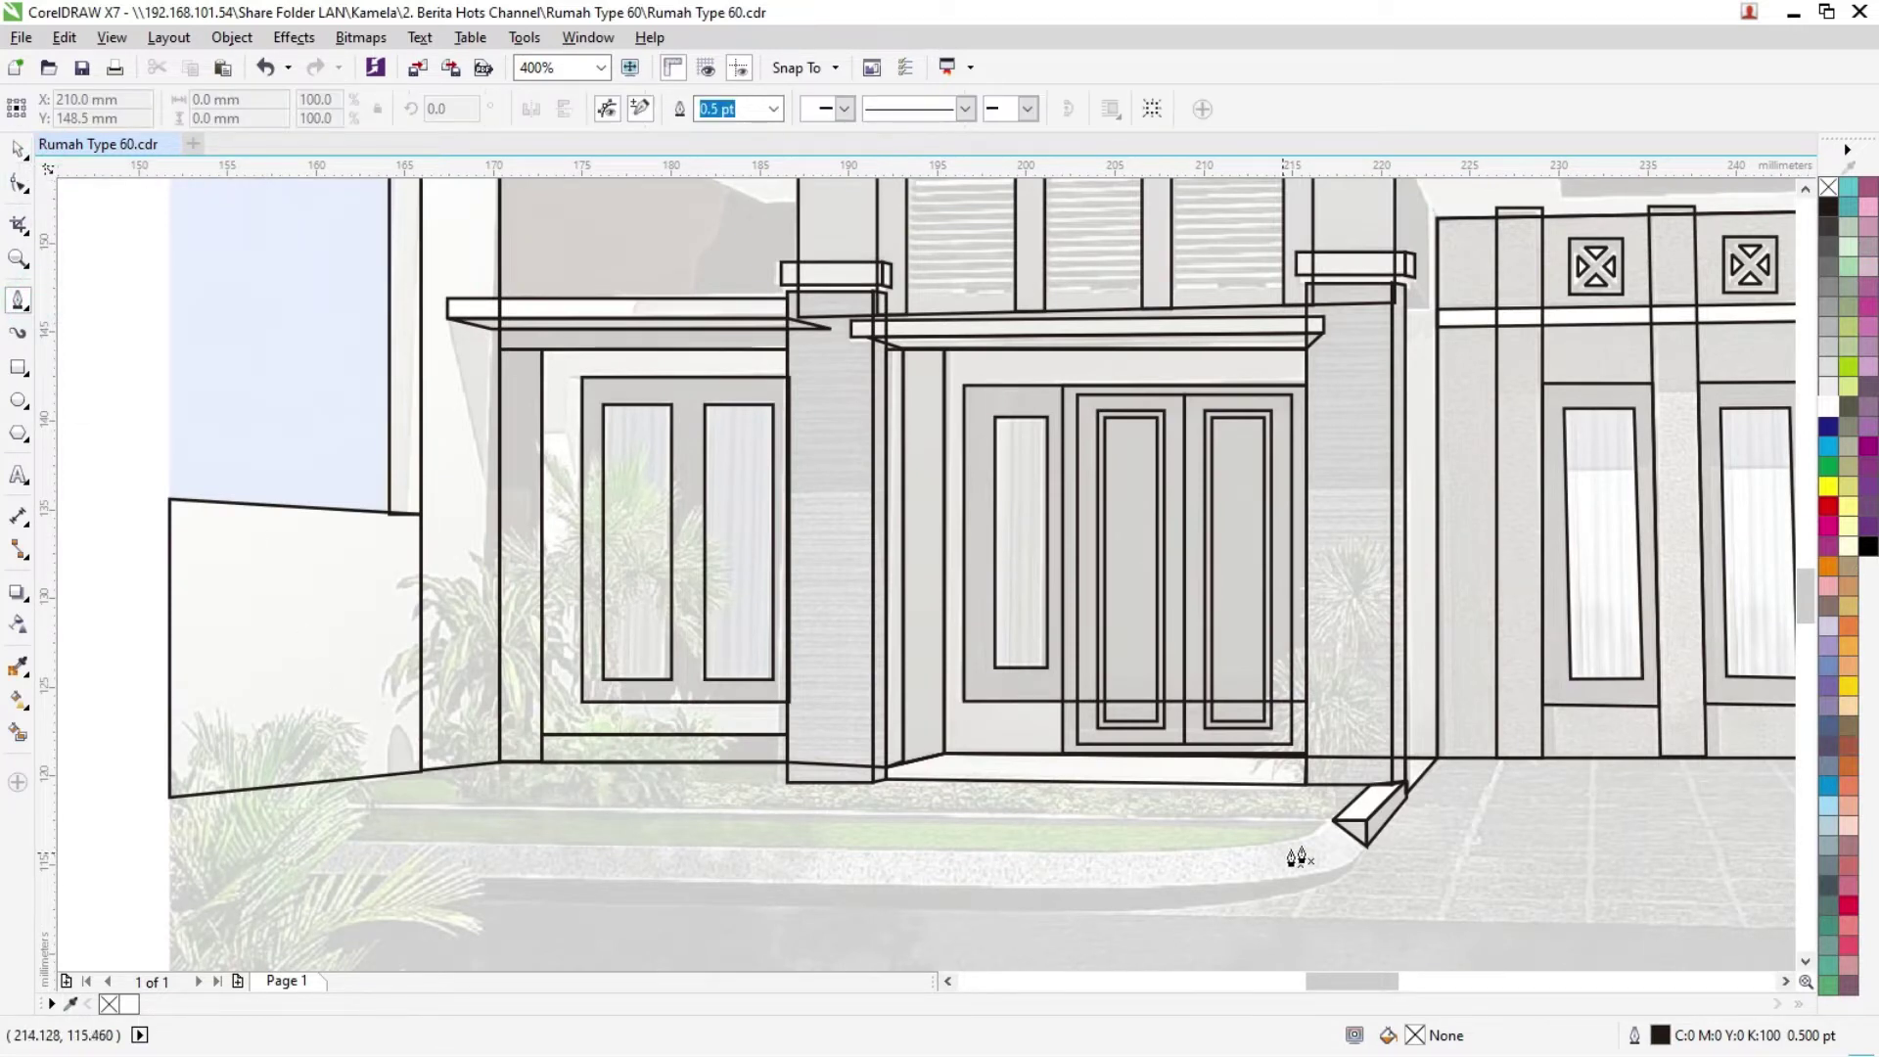
key("ctrl+z")
scroll(1304, 838, "up", 1)
key("ctrl+z")
scroll(881, 929, "down", 2)
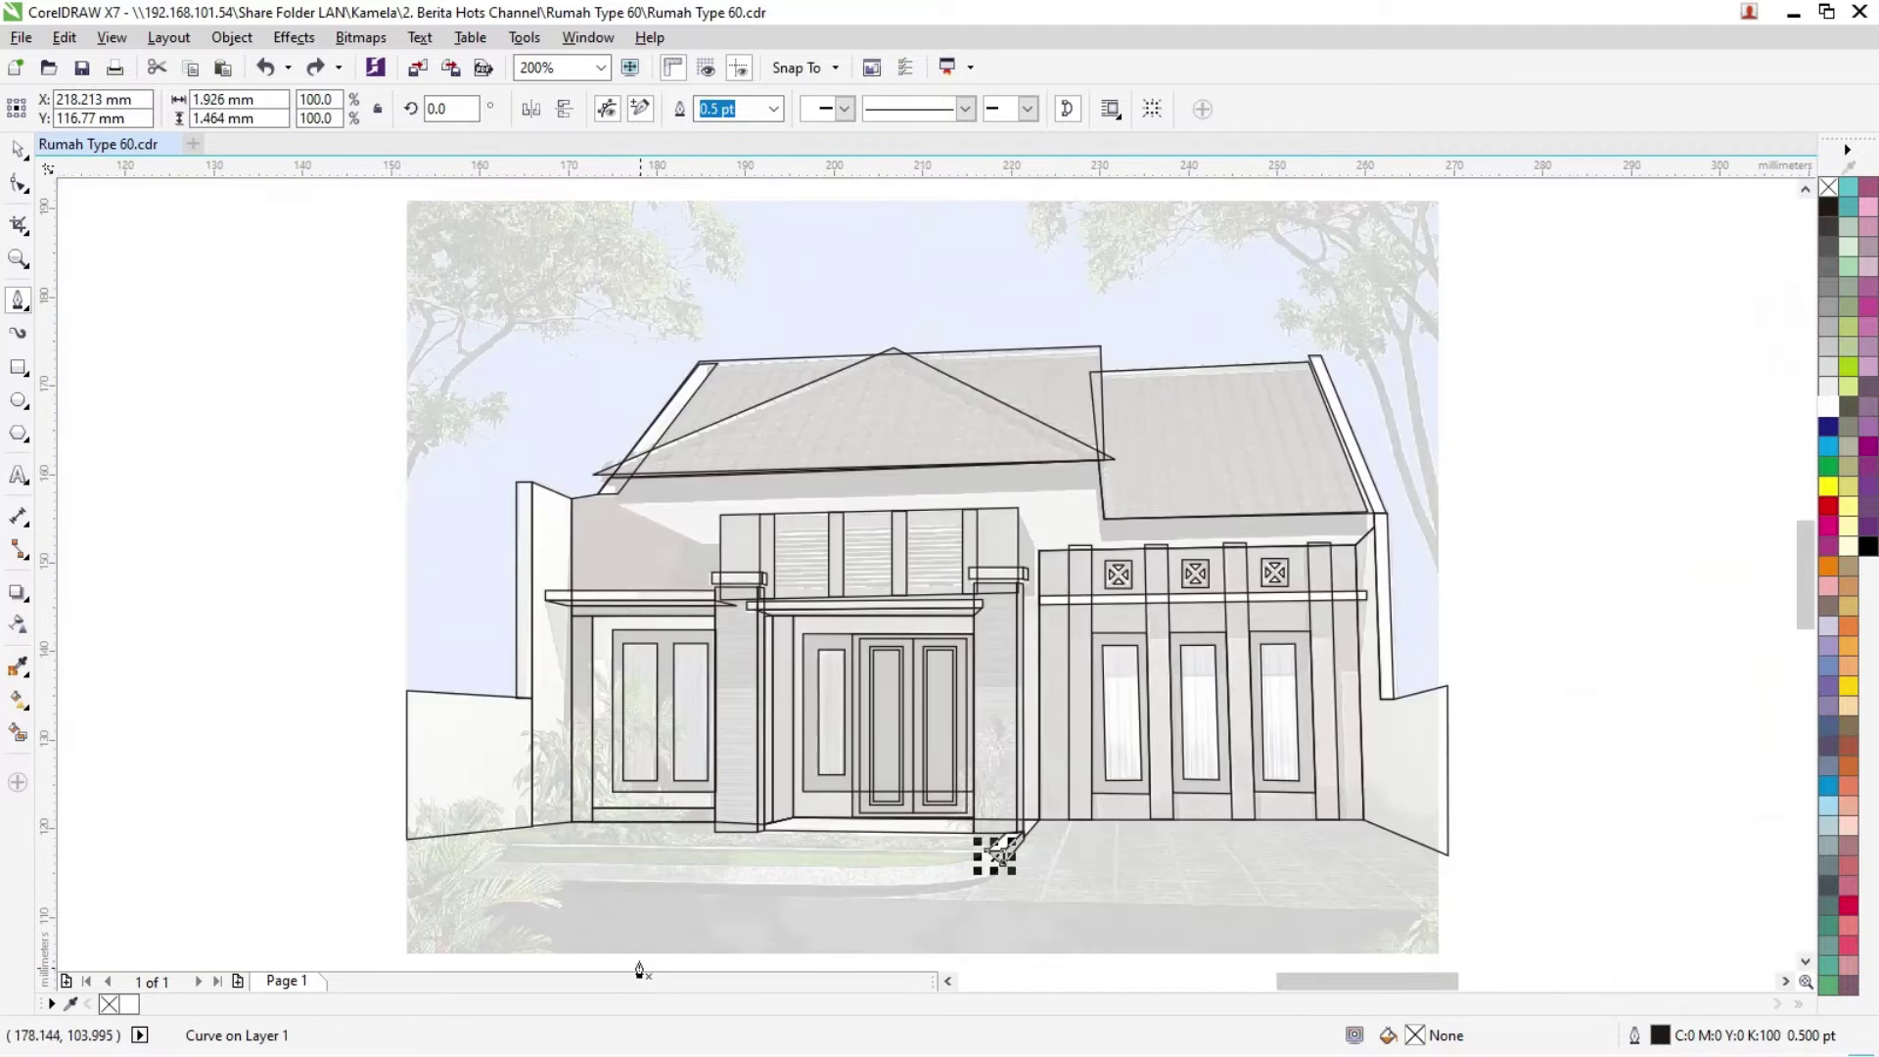
Step: Trace the curb's upper edge with the Pen tool from the photo's left border, curving up to the curb block's front corner
scroll(601, 907, "up", 1)
left_click(177, 820)
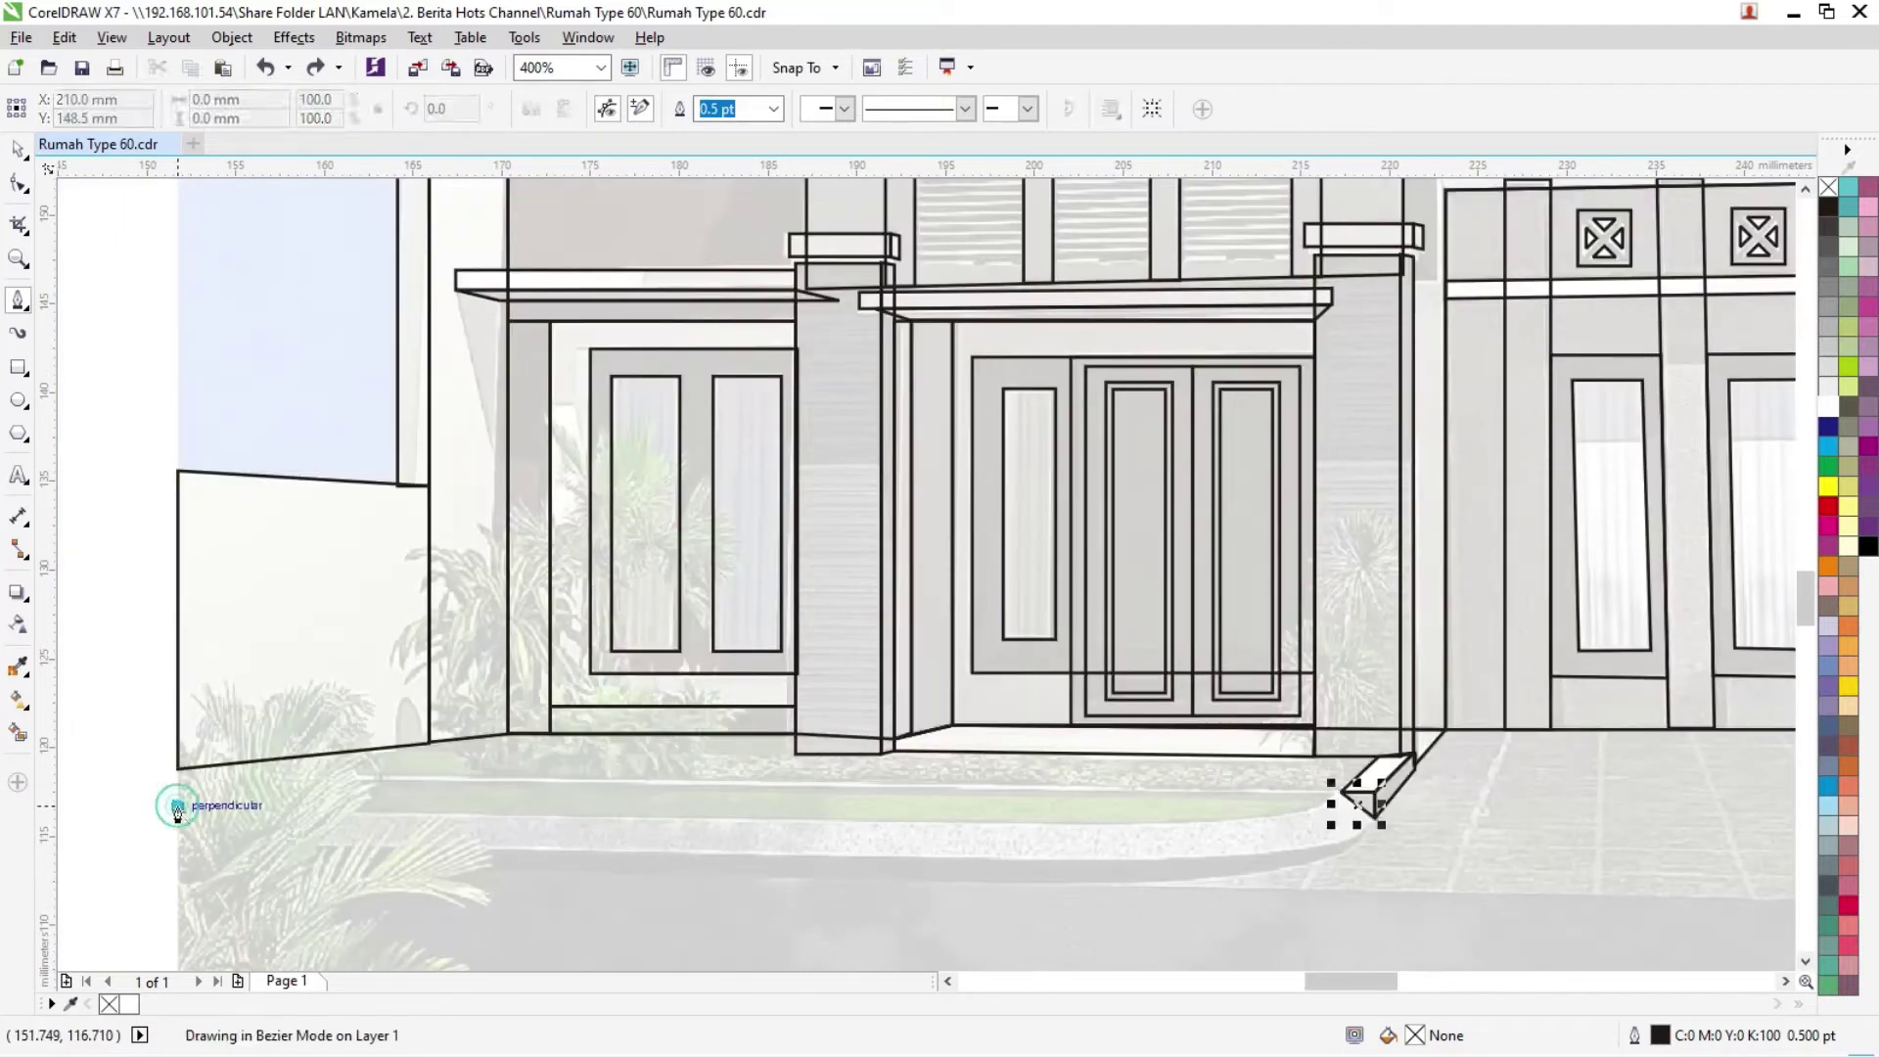
left_click(1112, 822)
scroll(1194, 827, "up", 1)
left_click(1265, 807)
left_click_drag(1399, 803, 1471, 755)
left_click(1471, 753)
Step: Continue the curb outline along the block's front face and back along the curved lower edge to the photo's left border
left_click(1540, 804)
left_click_drag(1454, 853, 1370, 874)
left_click(1347, 868)
left_click_drag(1118, 884, 1053, 891)
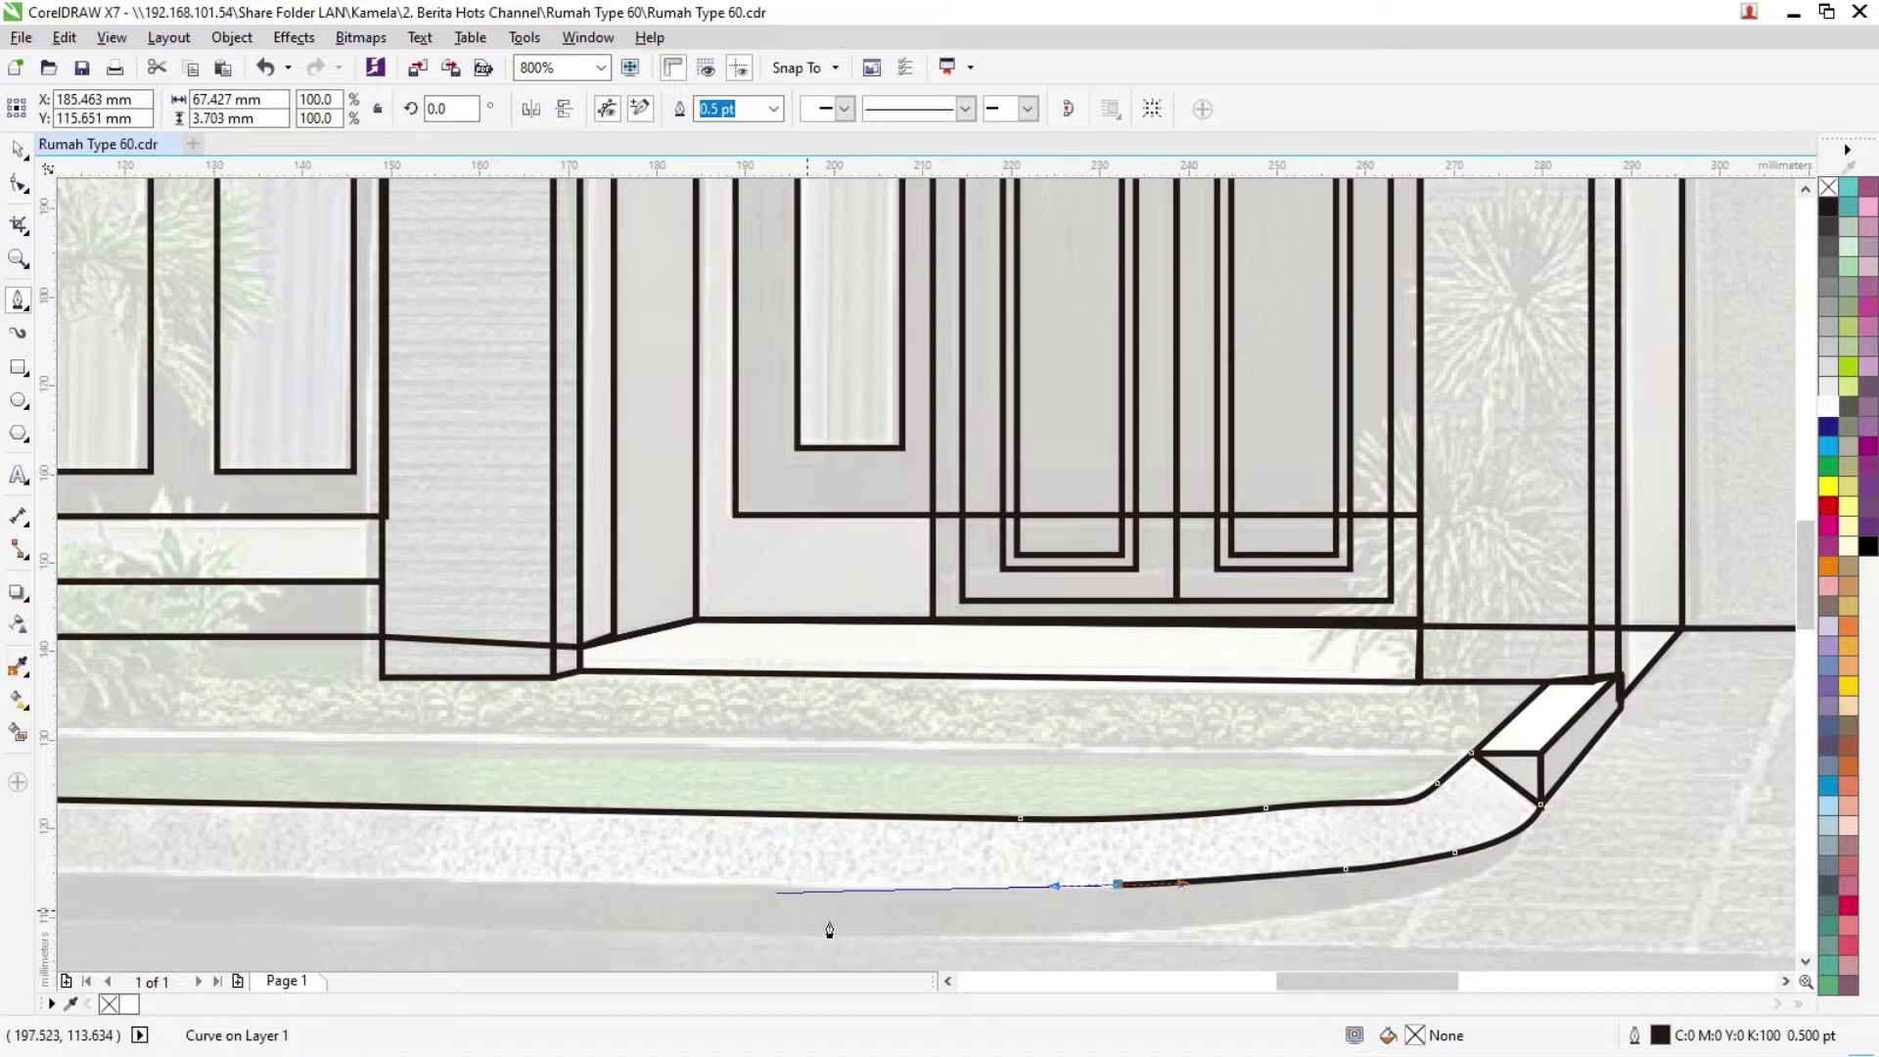
scroll(826, 931, "down", 2)
scroll(1018, 868, "up", 1)
left_click(432, 880)
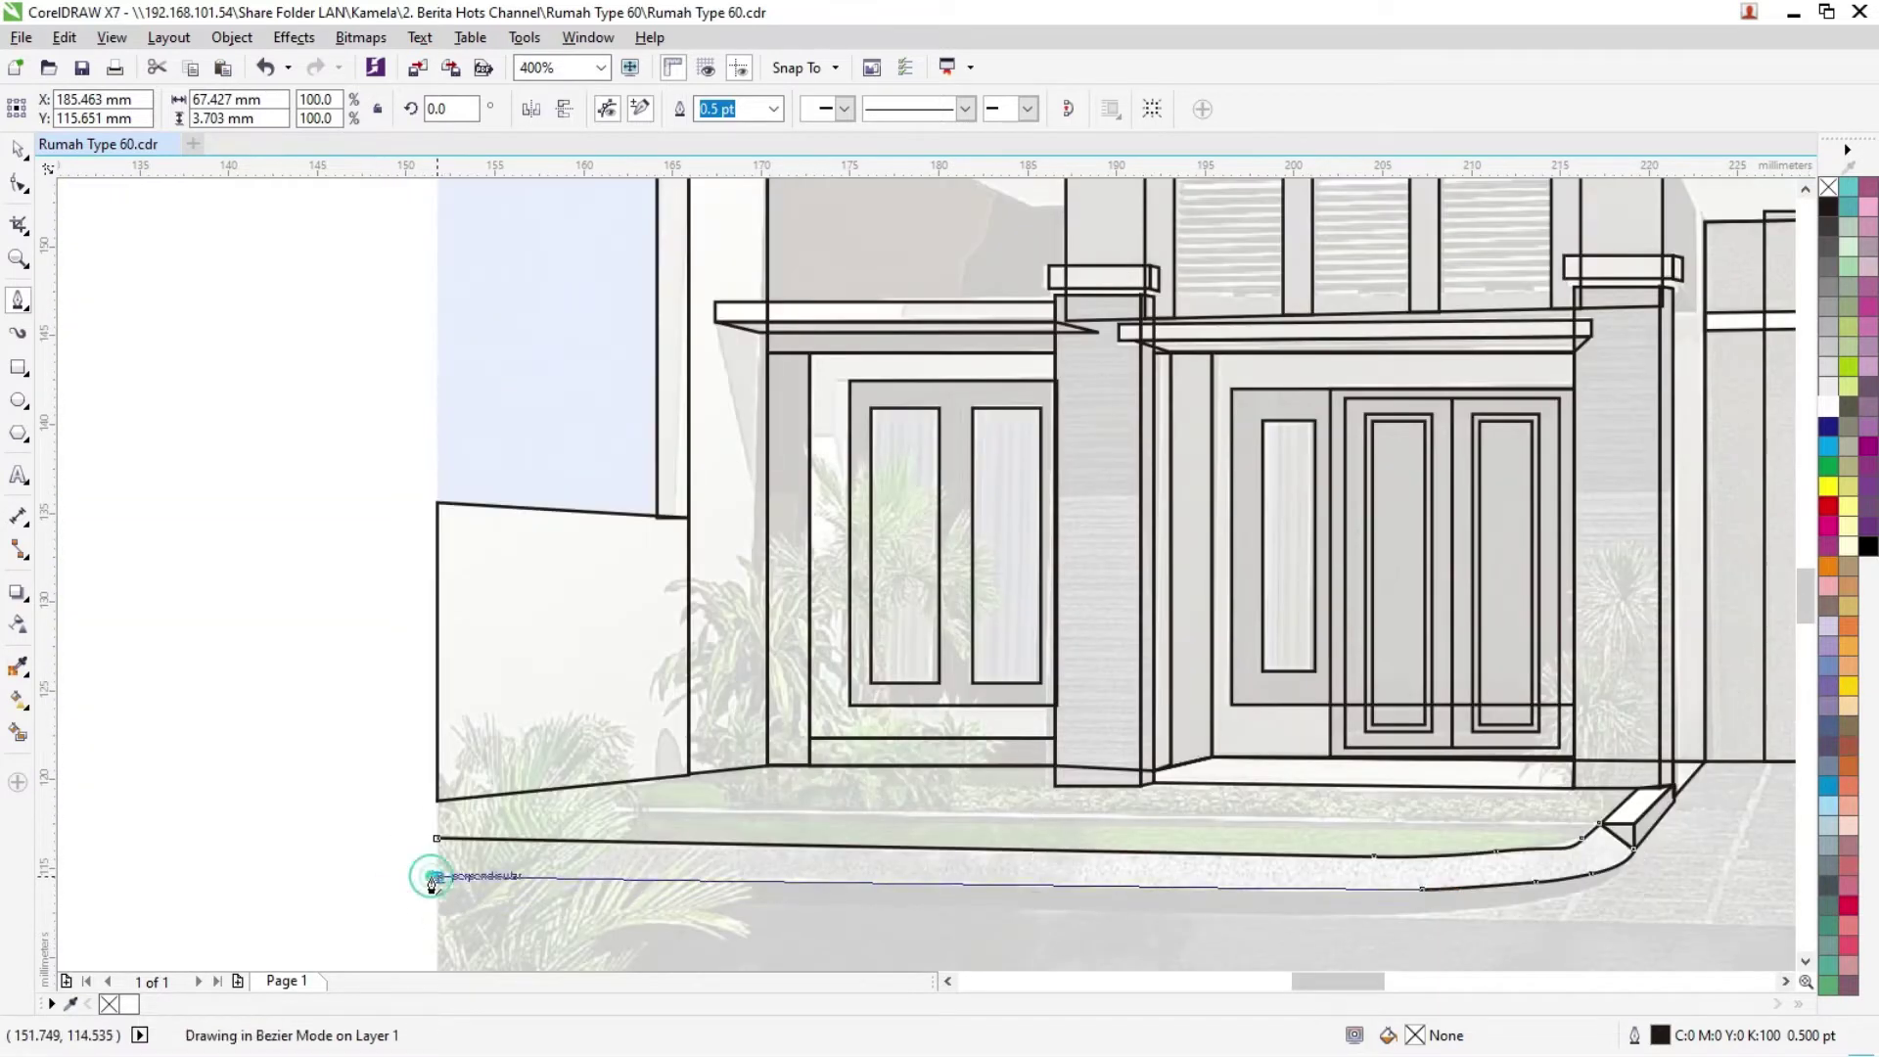
key("space")
left_click(252, 755)
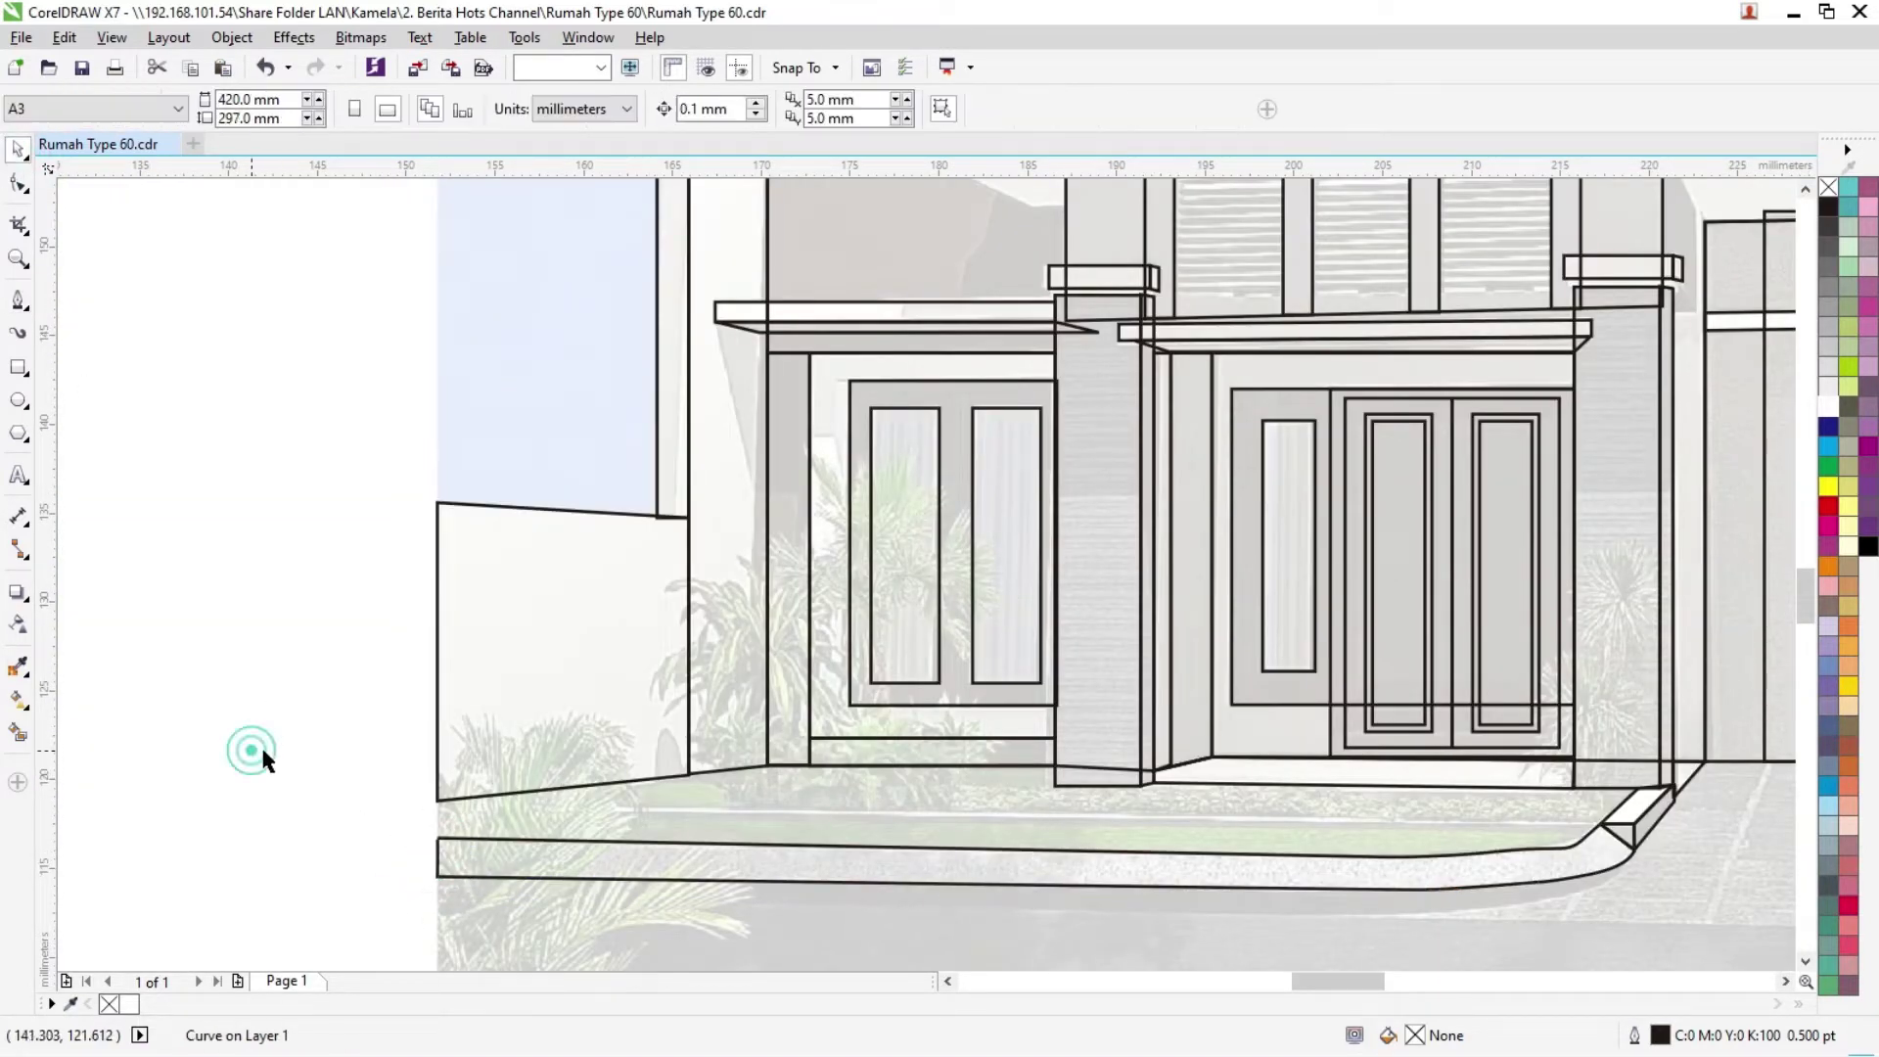
scroll(656, 729, "down", 1)
key("F4")
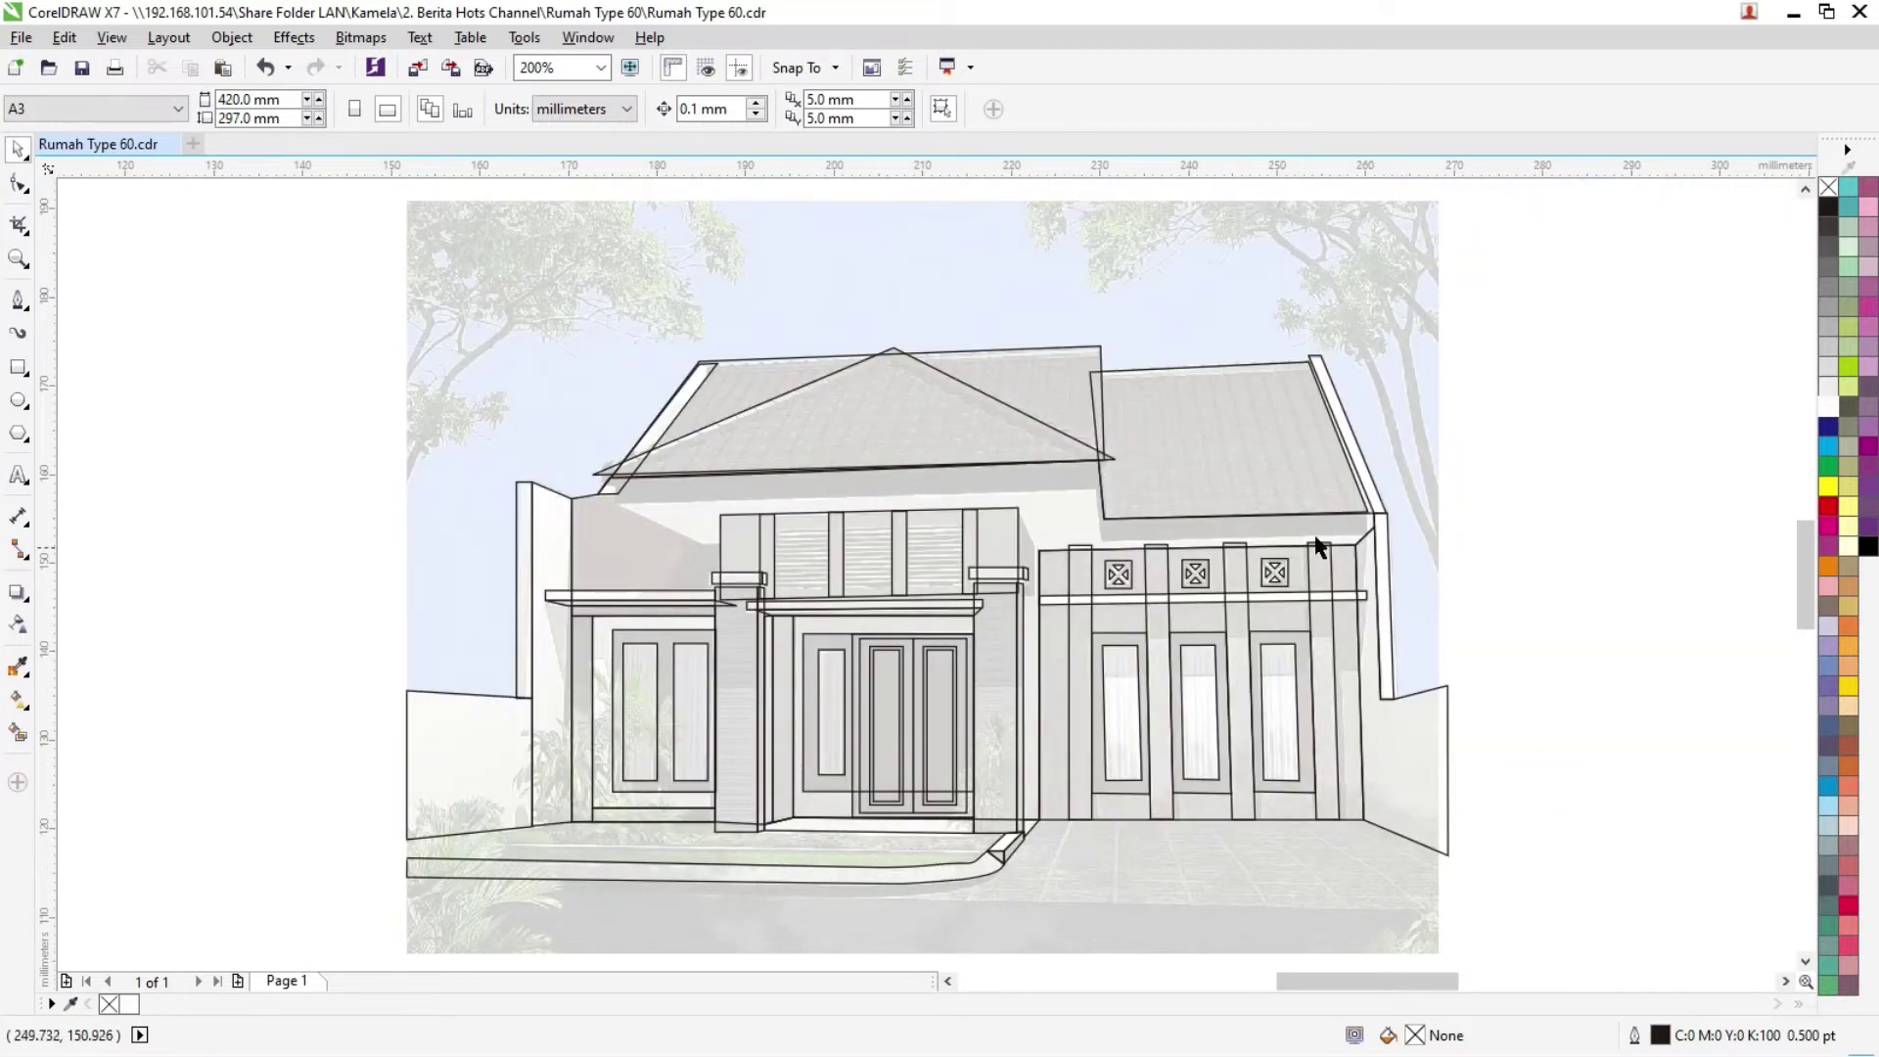
Step: Move the right roof outline's lower outer node outward to meet the slanted white trim
scroll(1394, 493, "up", 1)
left_click(1235, 487)
left_click(17, 183)
scroll(1324, 515, "up", 1)
left_click_drag(1343, 558, 1366, 561)
scroll(1334, 470, "down", 1)
Step: Move the right roof outline's upper outer node over to the inner edge of the slanted white trim
scroll(1228, 218, "up", 2)
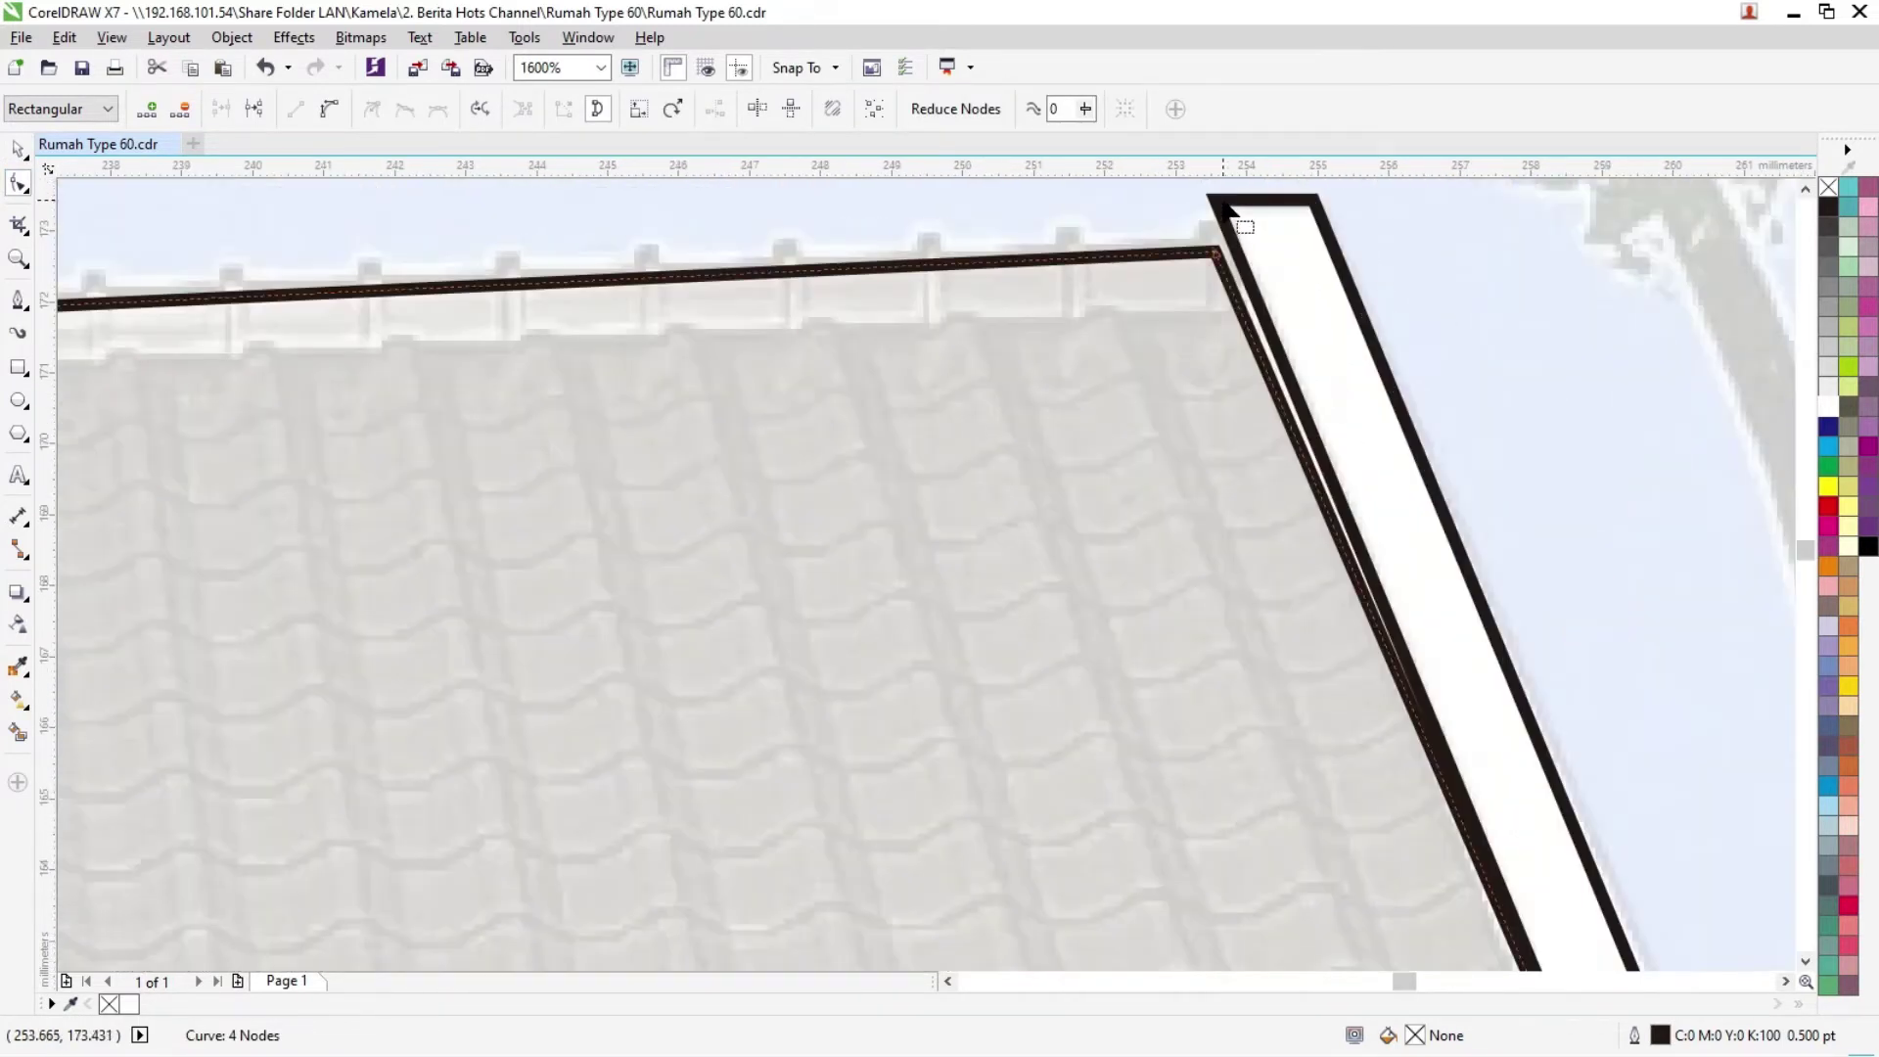
left_click_drag(1213, 252, 1238, 263)
scroll(1321, 470, "down", 2)
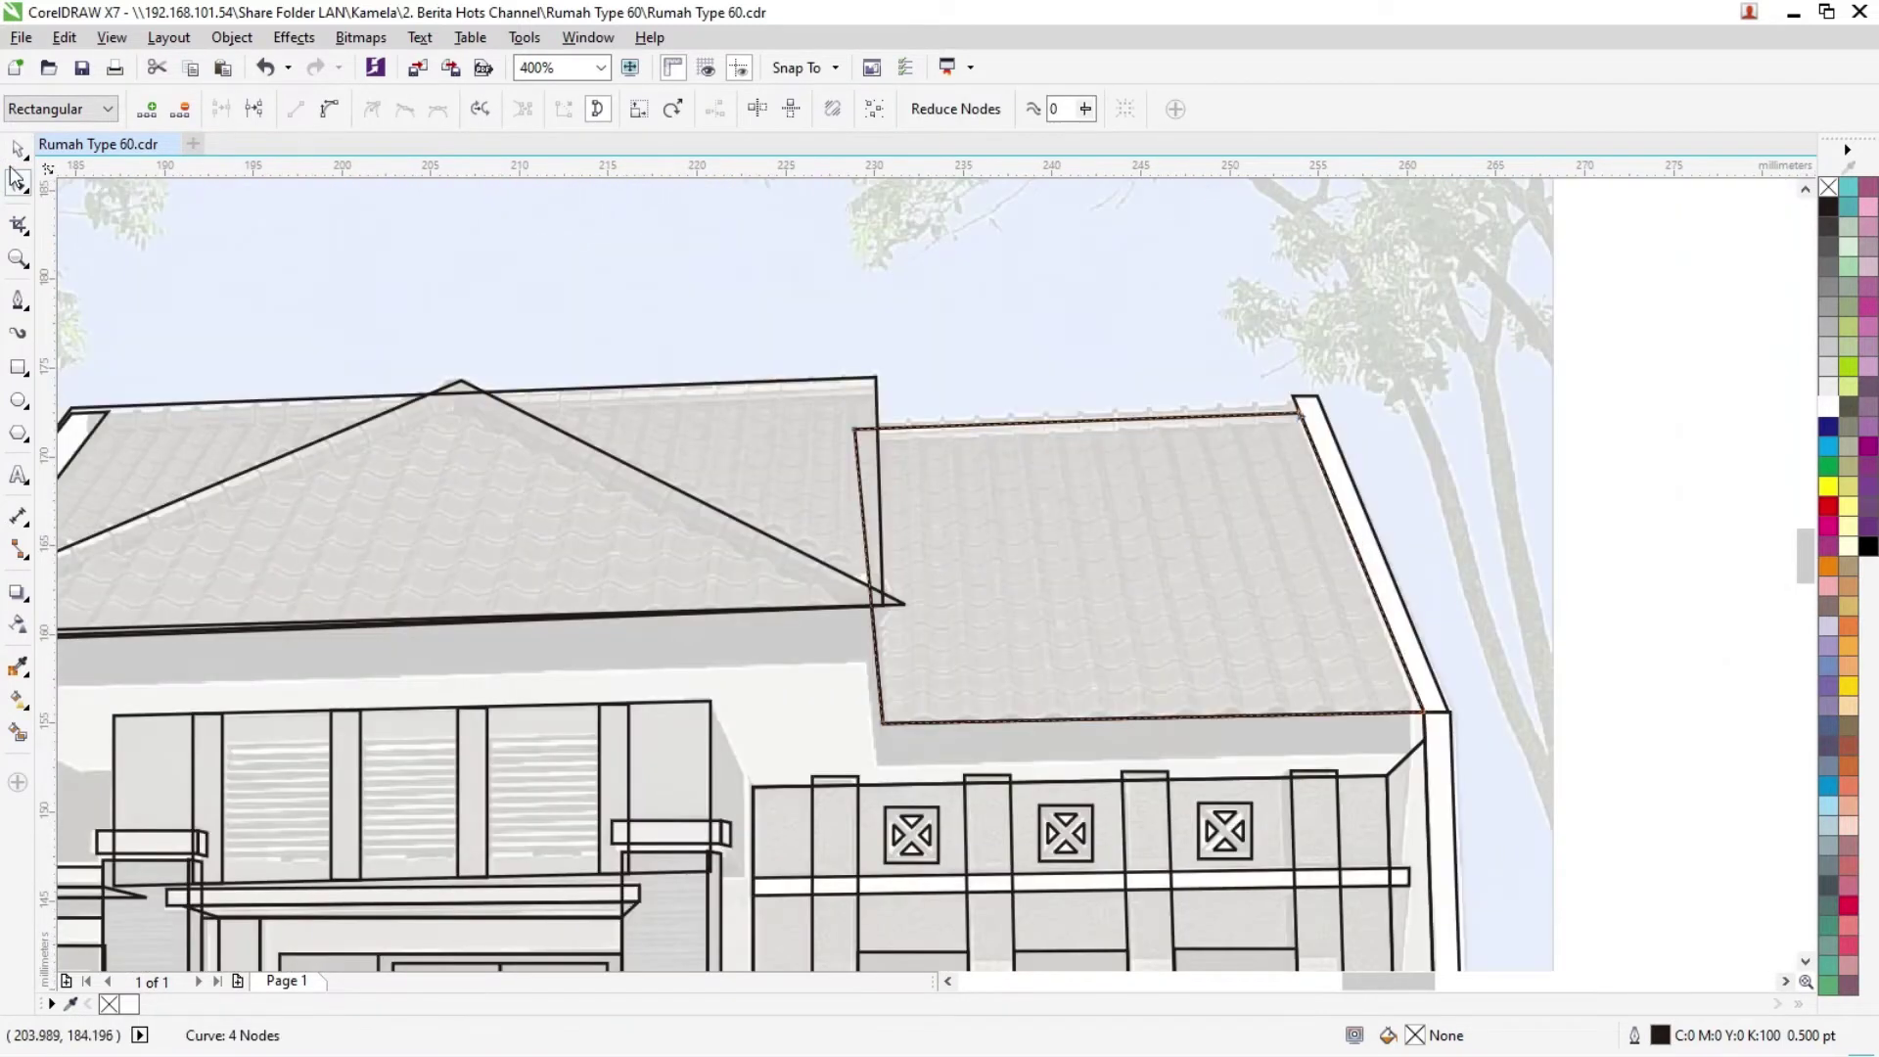
left_click(18, 154)
left_click(1597, 460)
key("F4")
left_click(1592, 658)
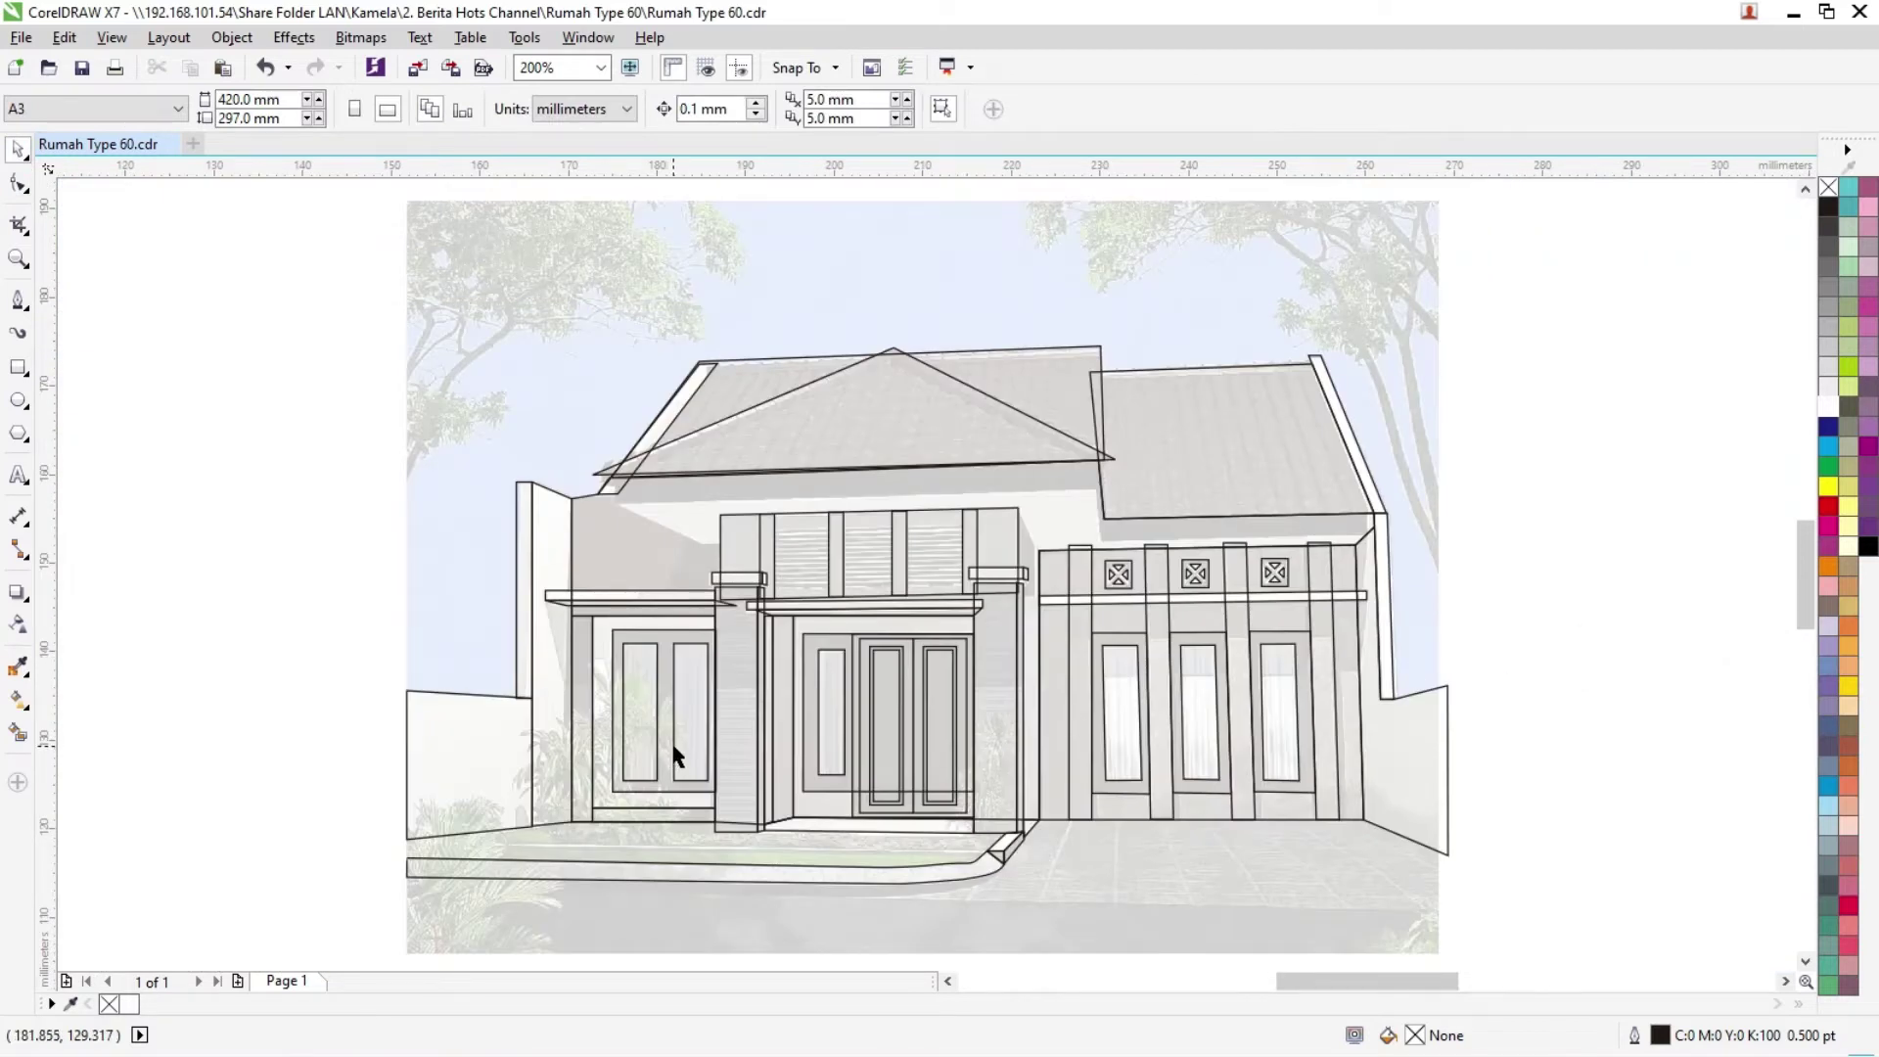
Step: Lower the bottom inner node of the slanted white trim on the main roof's left side, following the trim's slope
scroll(692, 401, "up", 1)
double_click(700, 350)
scroll(741, 323, "up", 2)
left_click_drag(510, 245, 742, 321)
scroll(901, 600, "down", 4)
scroll(684, 549, "up", 2)
scroll(613, 548, "up", 1)
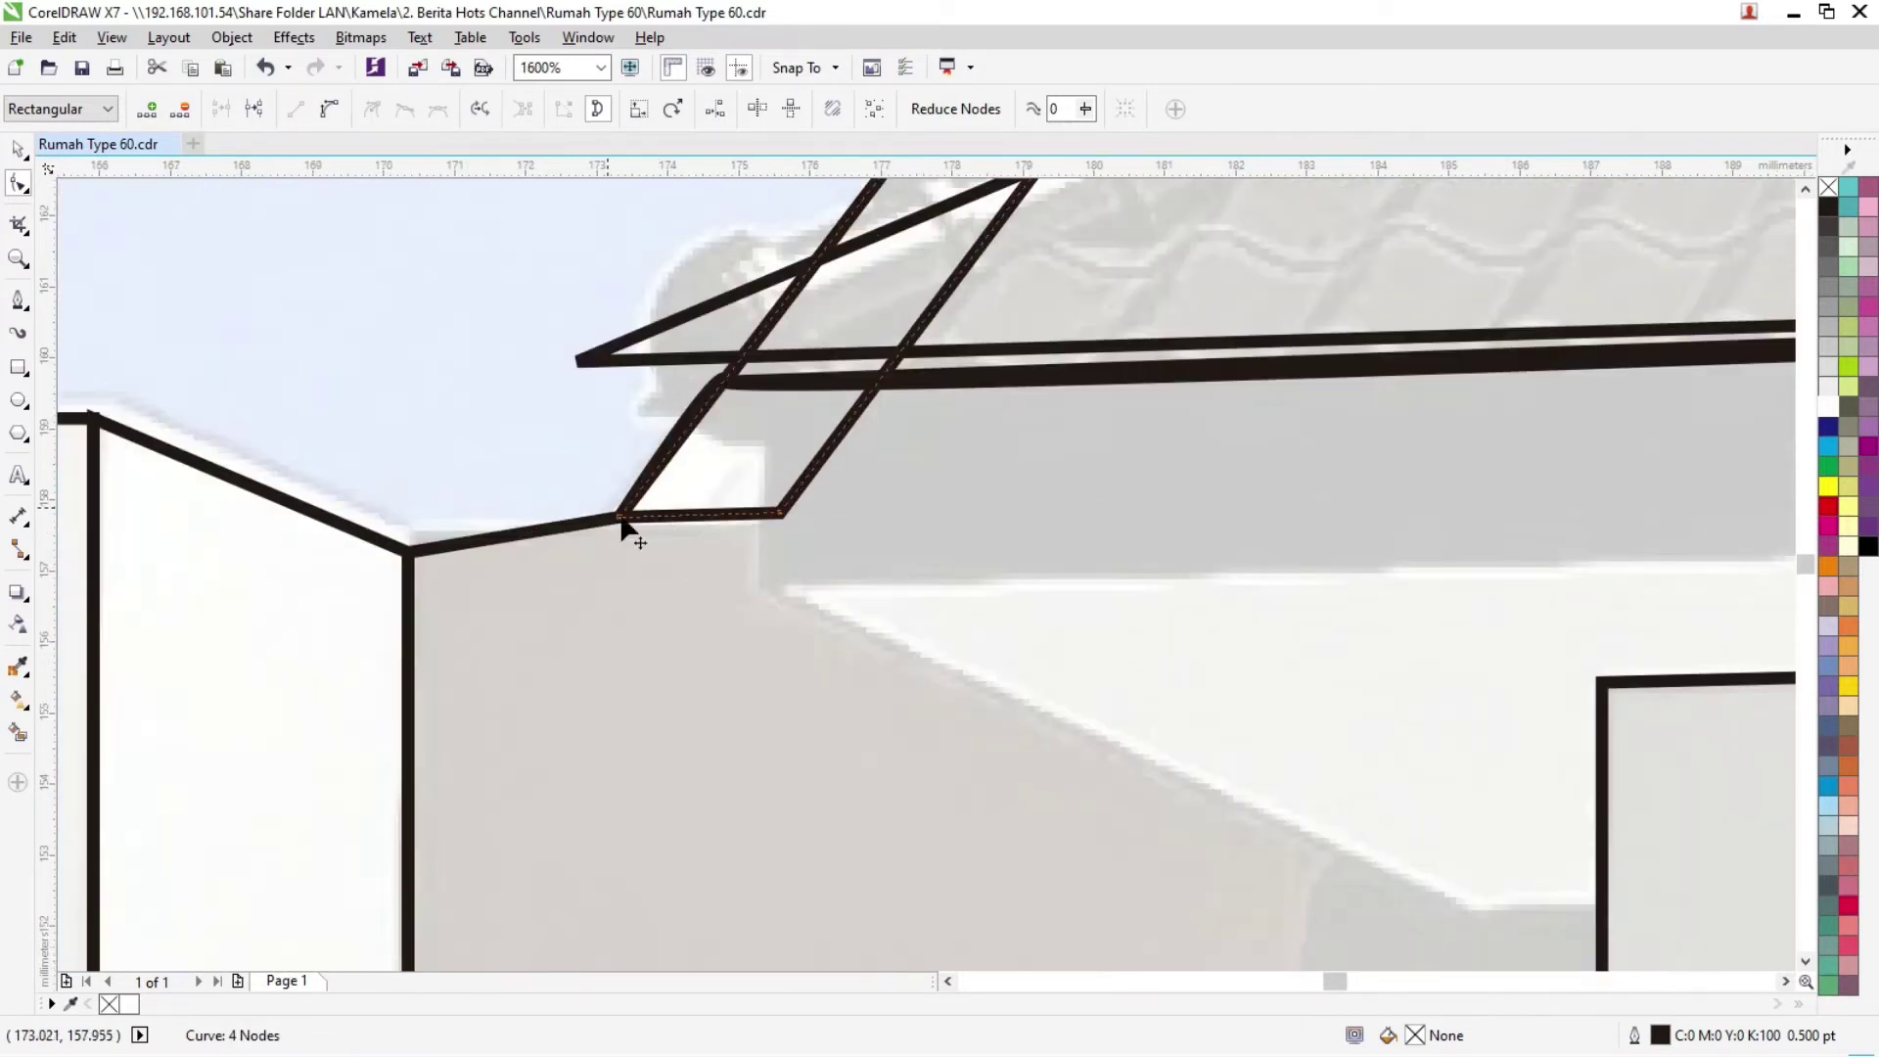
left_click_drag(778, 514, 753, 548)
Step: Move the wall outline's node at the trim's bottom outer corner down to level the wall's top edge
left_click(570, 519)
left_click_drag(573, 492, 643, 551)
left_click_drag(618, 511, 602, 548)
scroll(948, 561, "down", 2)
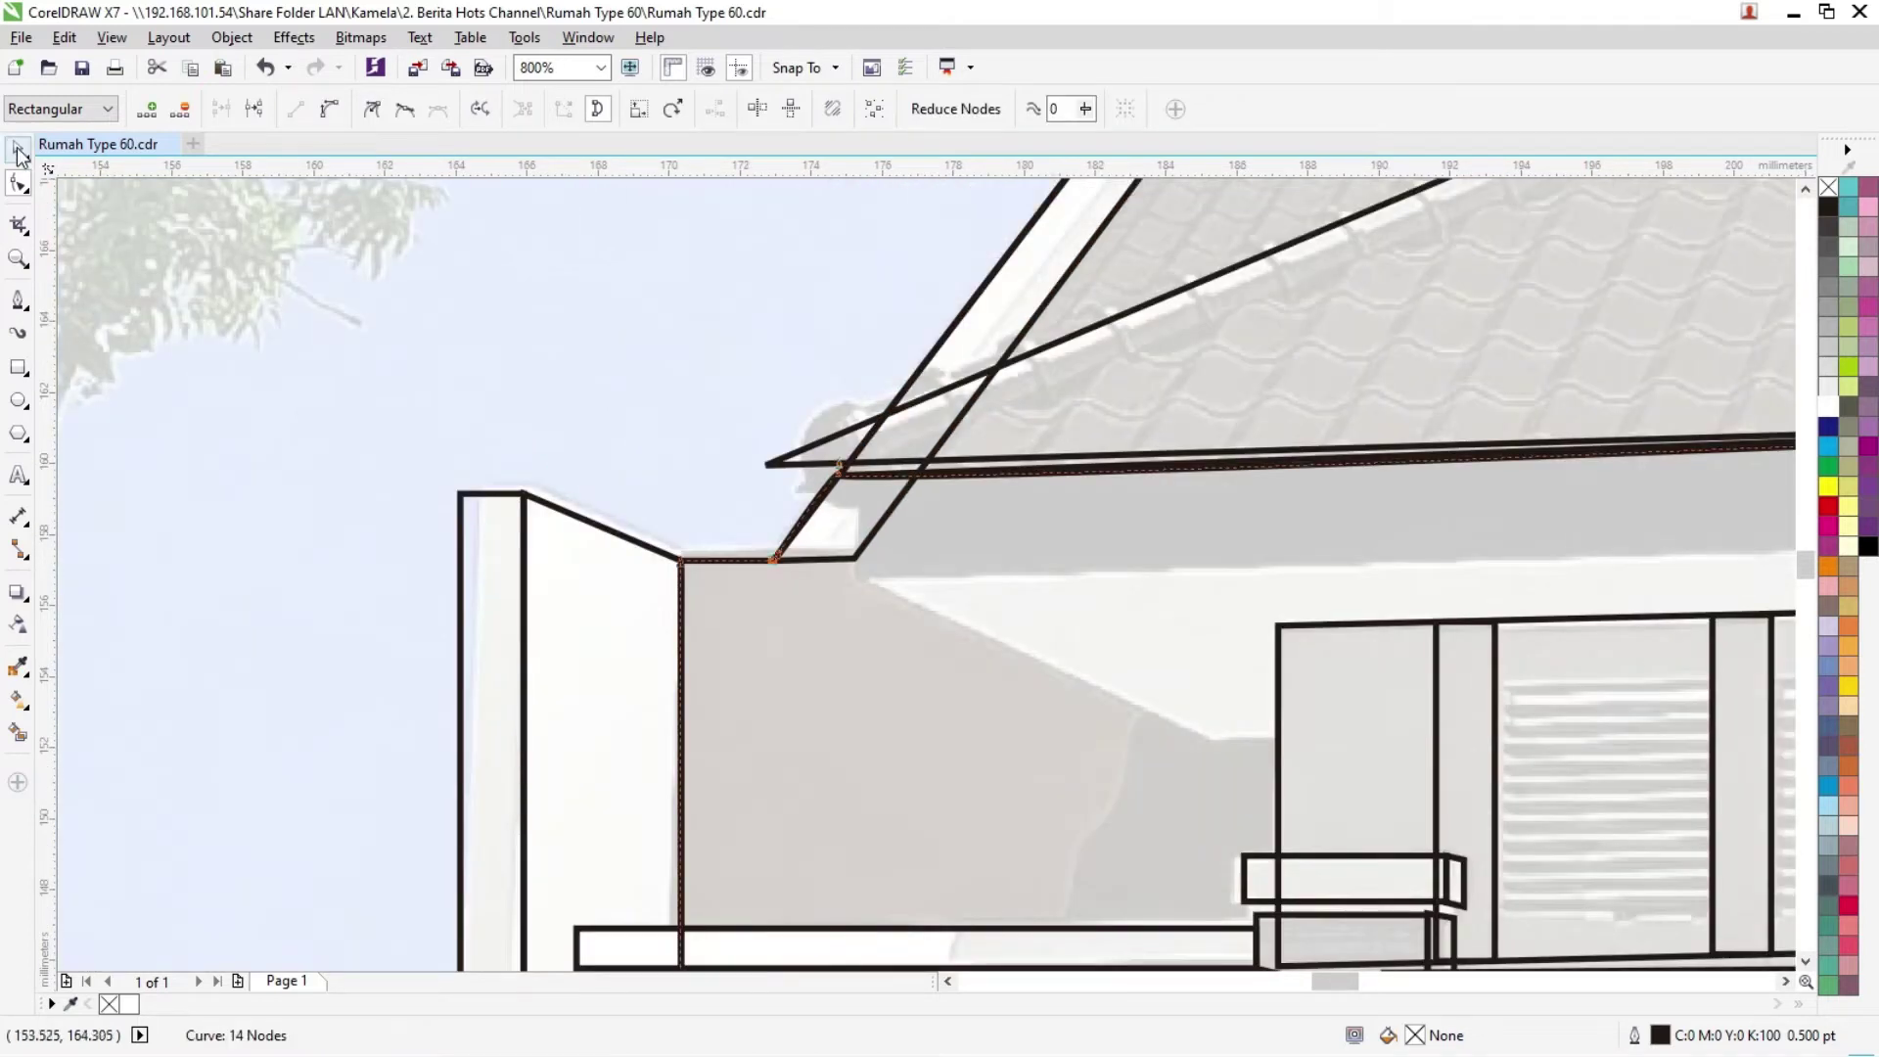
key("space")
key("Escape")
scroll(1088, 644, "down", 2)
scroll(728, 403, "up", 2)
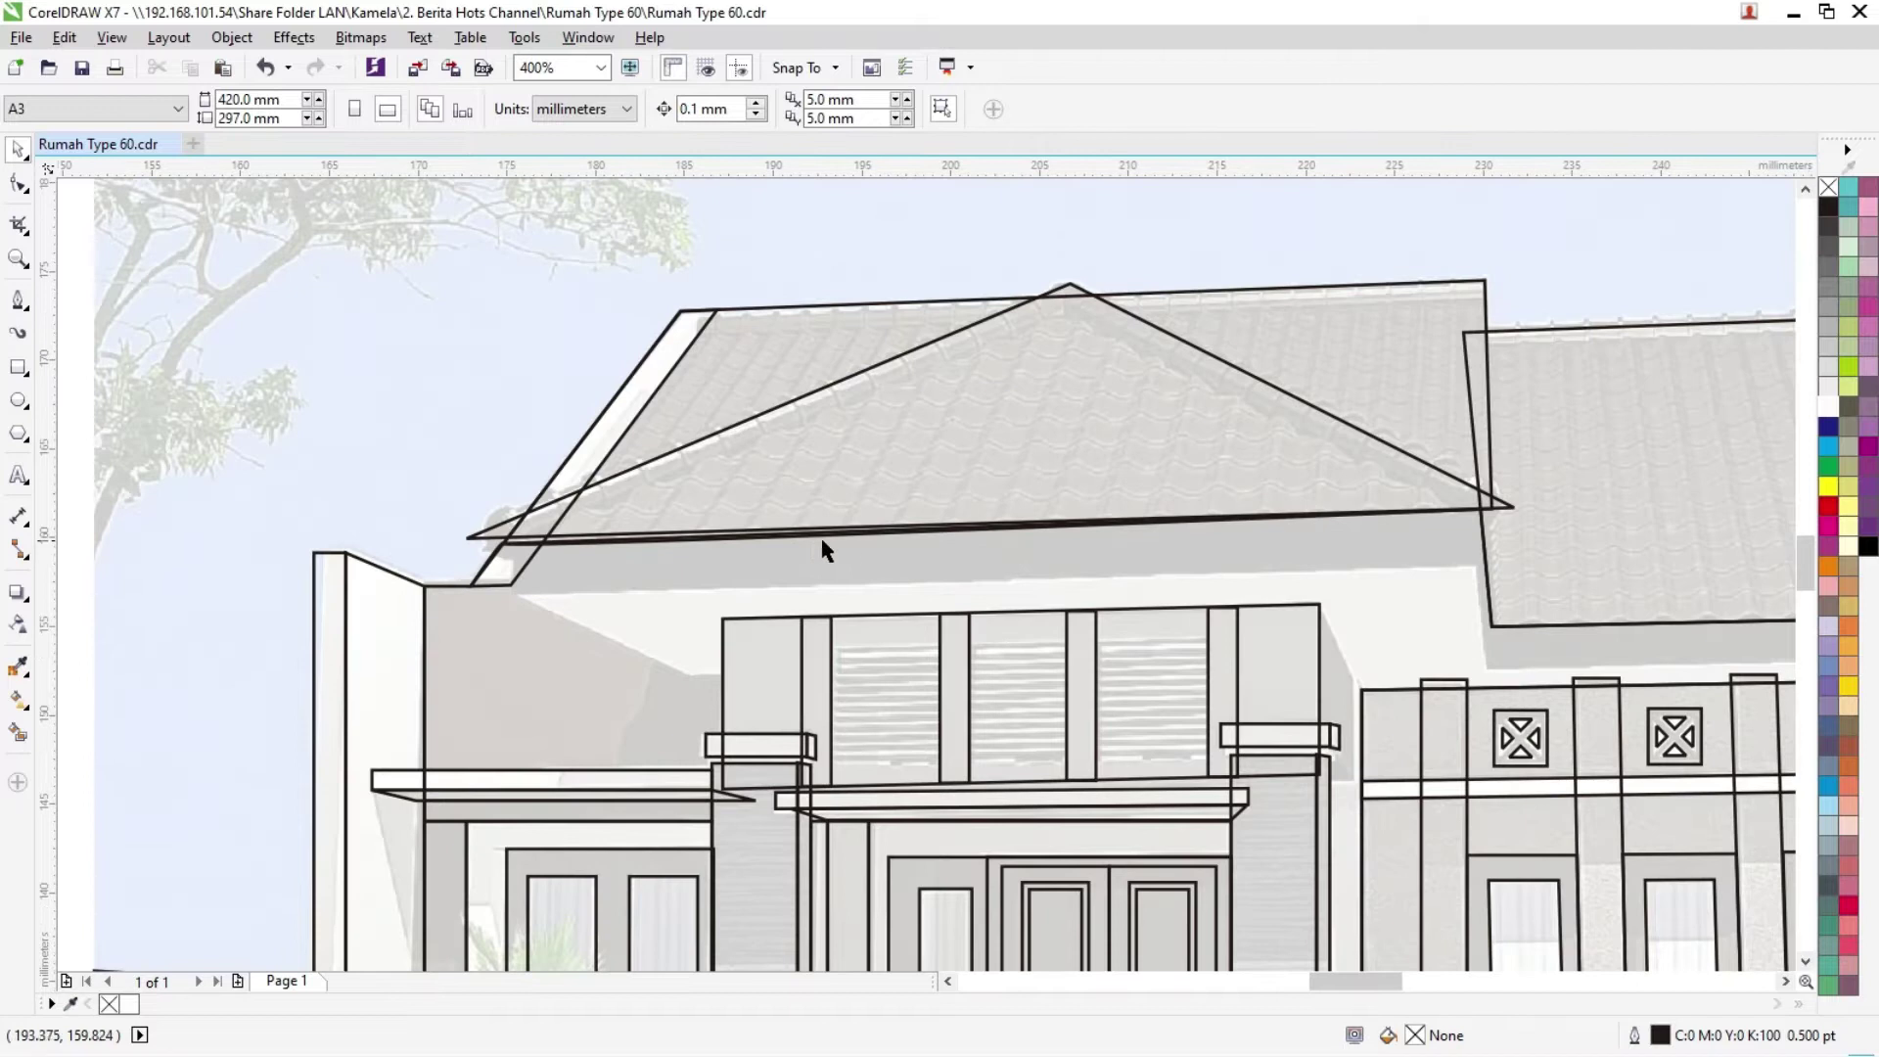
Step: Convert the wall outline's segment at its node below the main roof's lower left corner to a straight line
scroll(494, 528, "up", 1)
left_click(713, 508)
scroll(1270, 549, "down", 1)
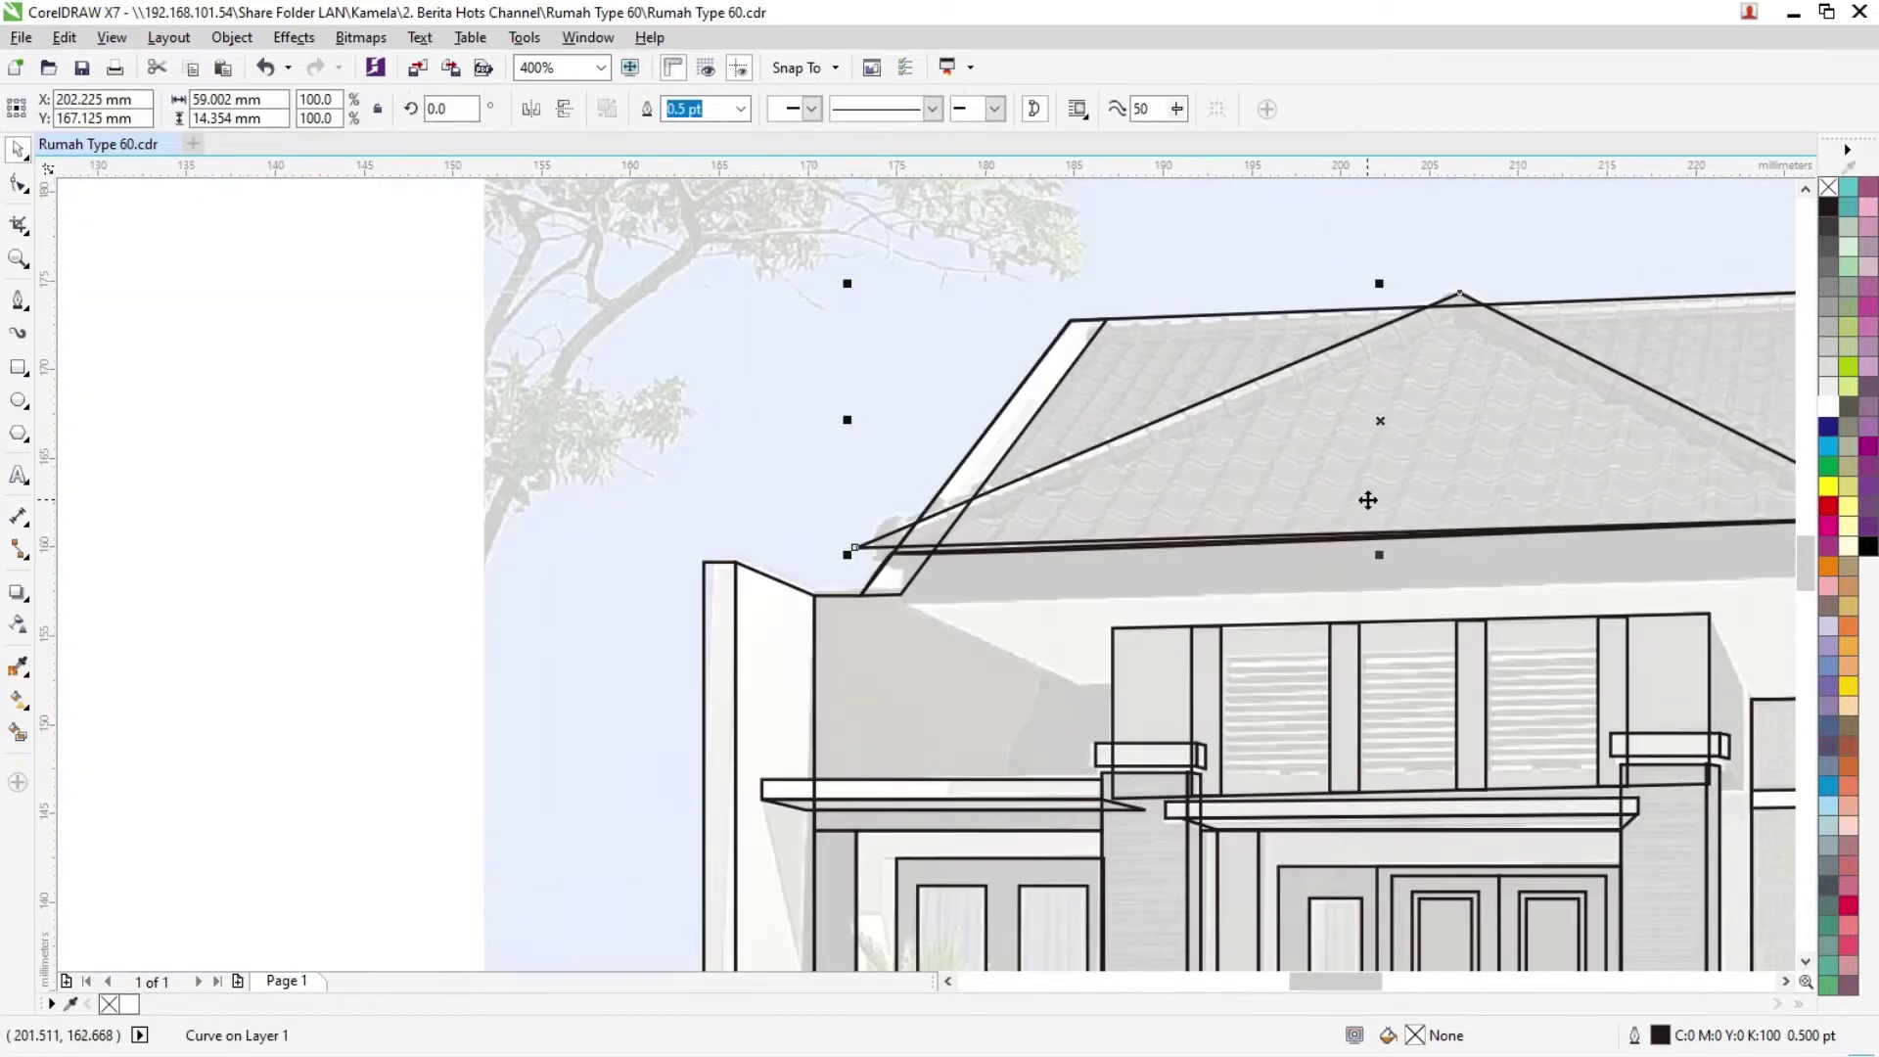
left_click(600, 67)
left_click(553, 90)
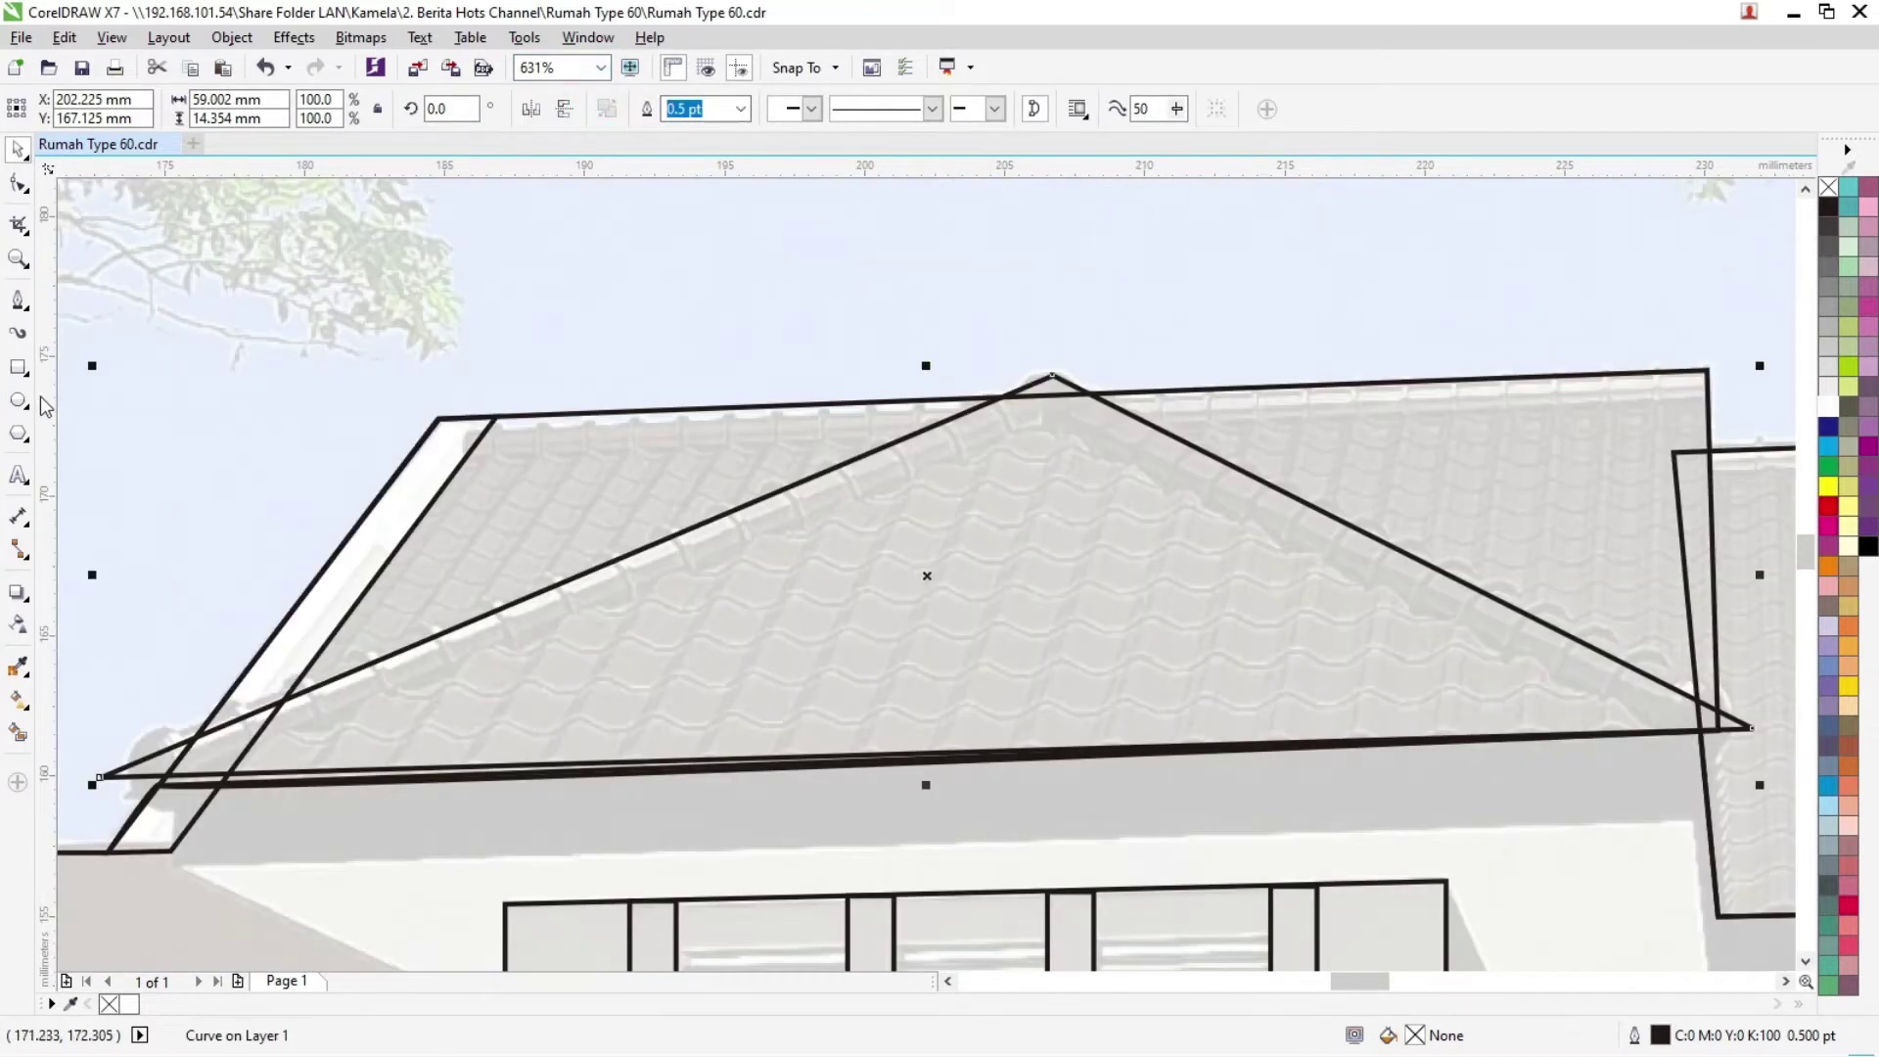
left_click(260, 807)
left_click(18, 186)
scroll(173, 787, "up", 2)
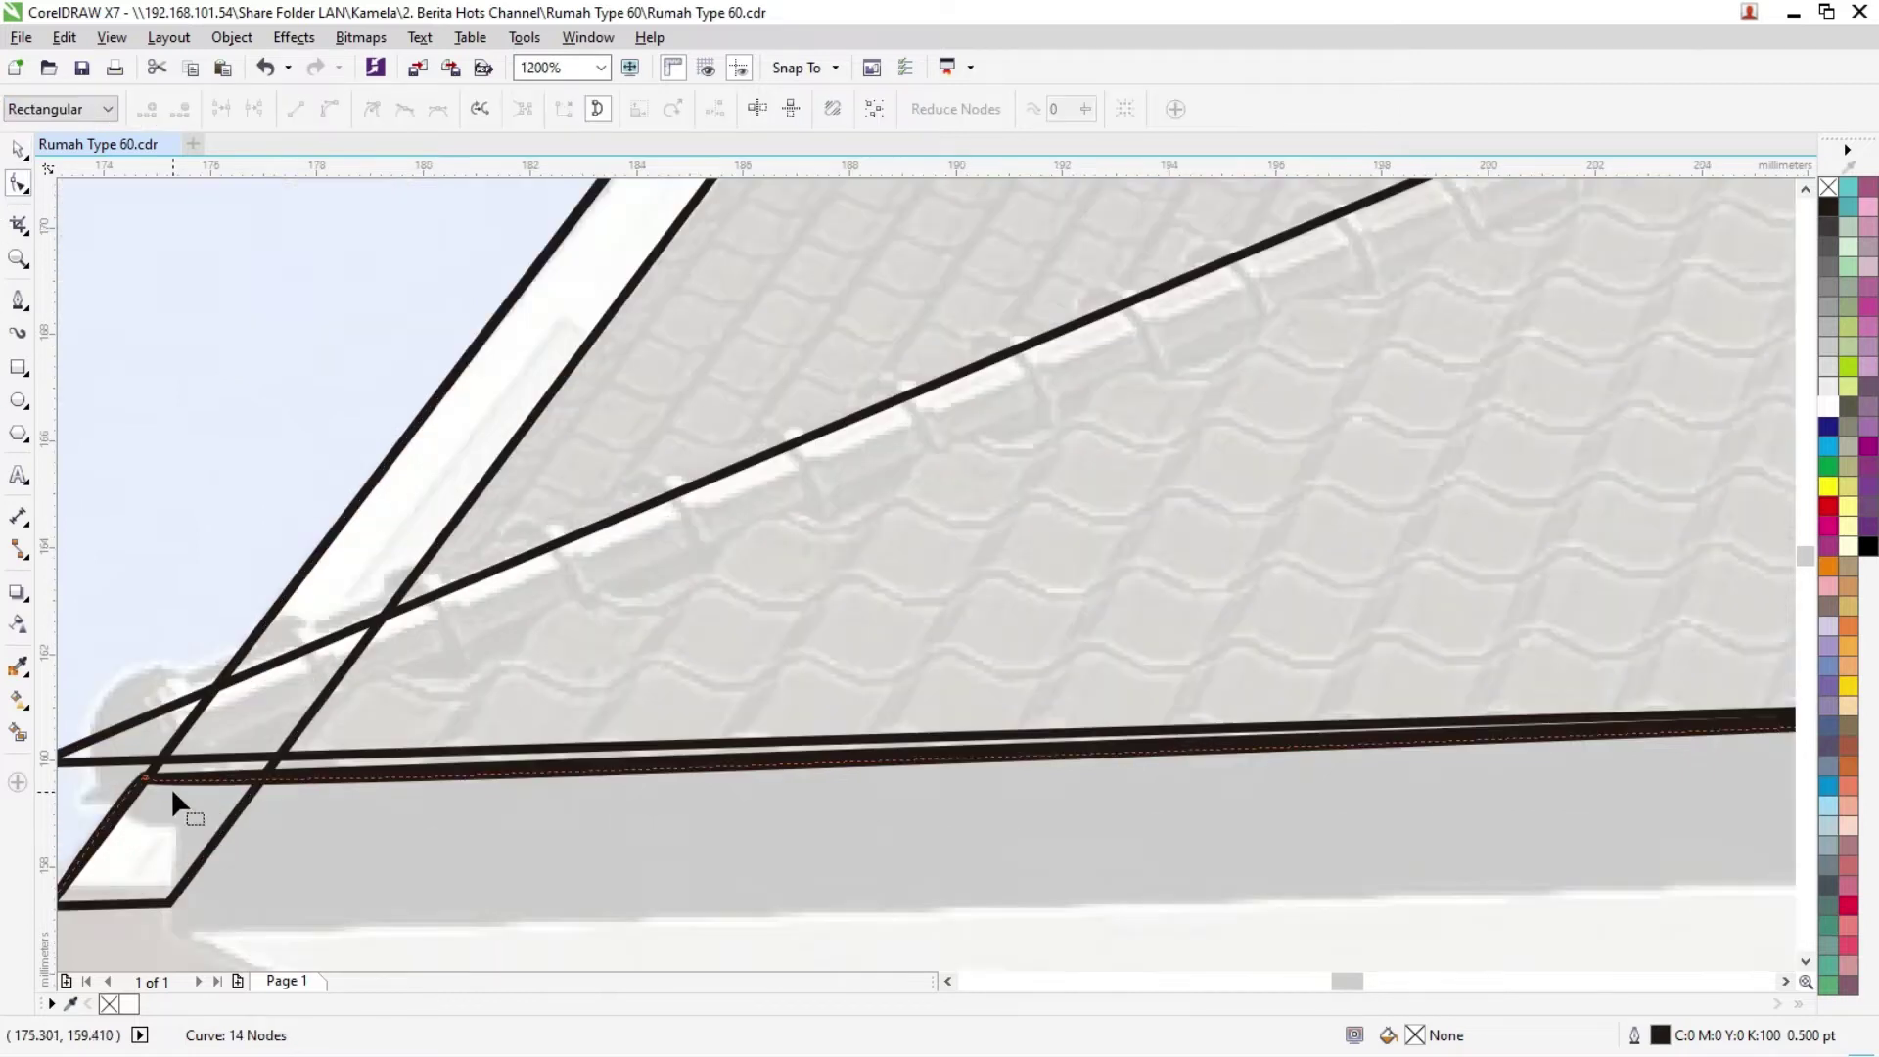
left_click(154, 783)
scroll(155, 783, "up", 2)
left_click(296, 108)
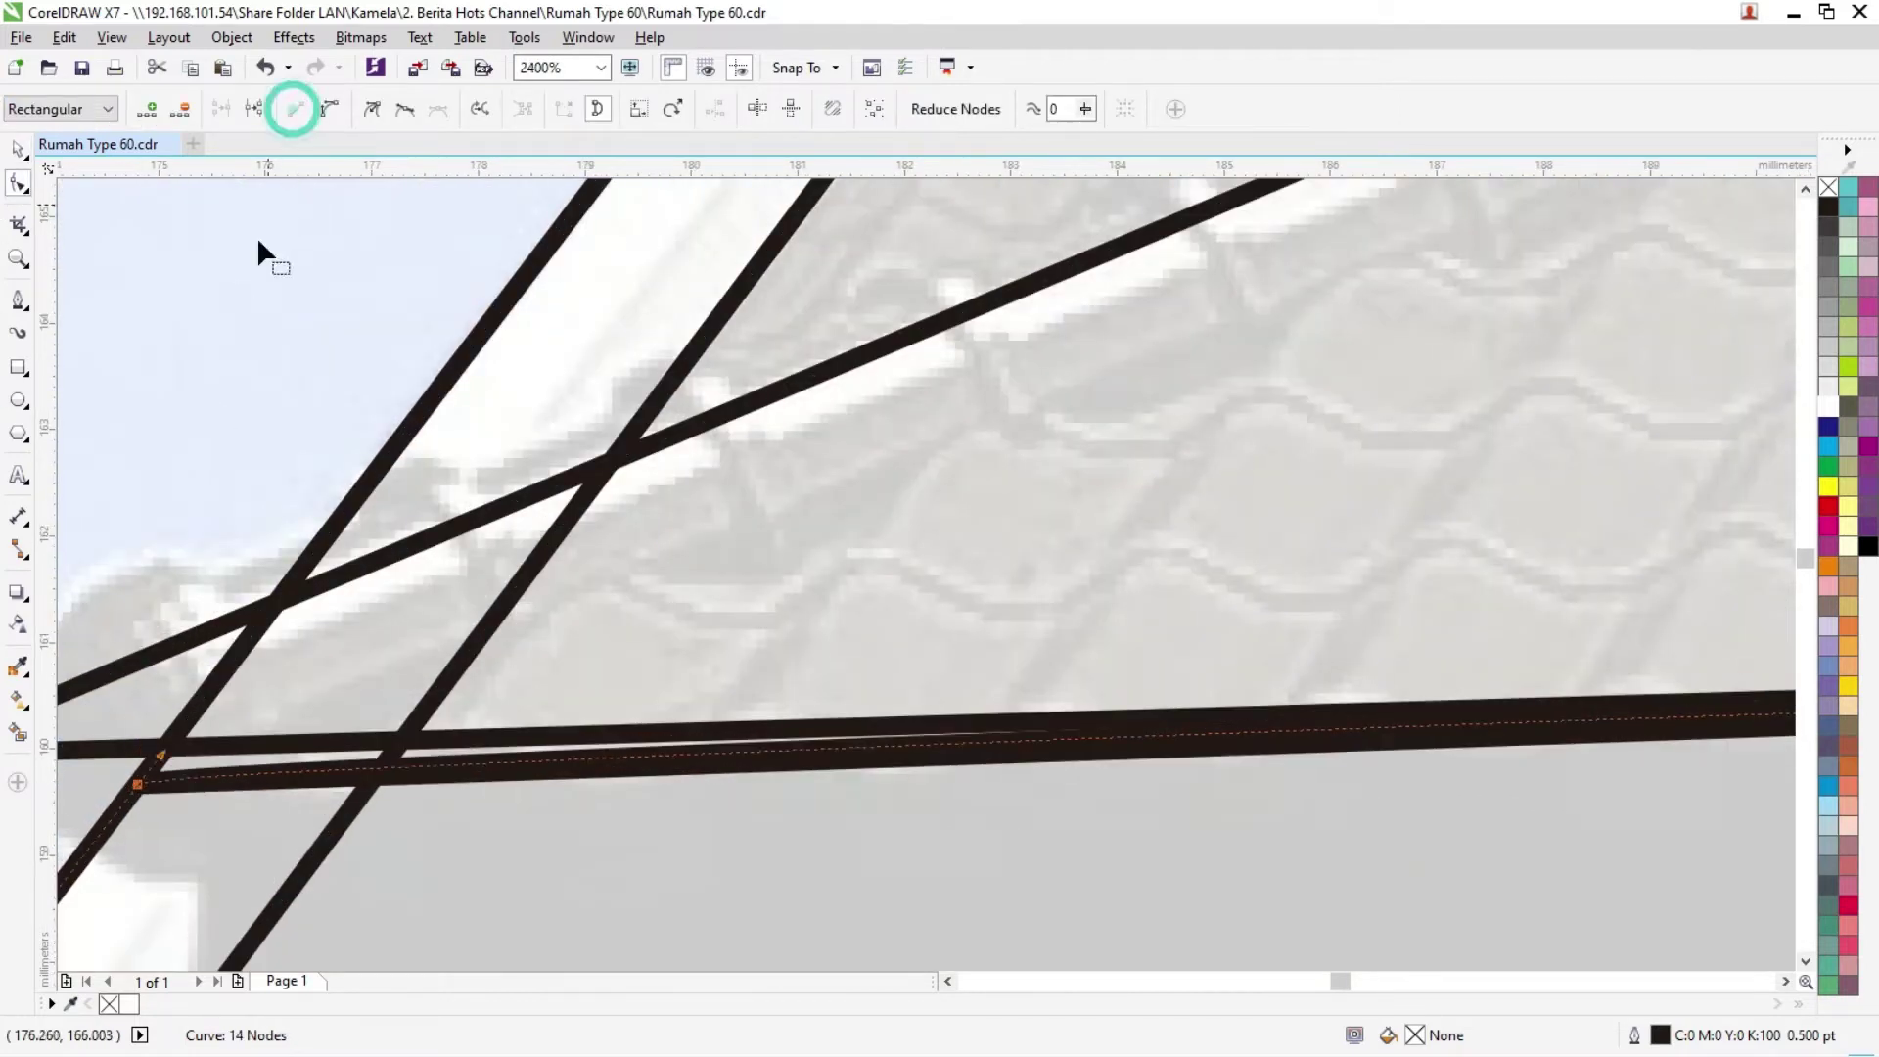
Step: Straighten the wall outline's long segment under the main roof's eave using the node at the eave's other end
scroll(1399, 783, "down", 7)
scroll(1272, 298, "up", 2)
left_click_drag(1270, 288, 1391, 357)
left_click(297, 108)
Step: Move the wall outline's left eave node onto the intersection of the slanted trim and the front roof triangle's bottom edge
scroll(407, 333, "up", 2)
left_click_drag(239, 319, 369, 314)
scroll(323, 358, "up", 4)
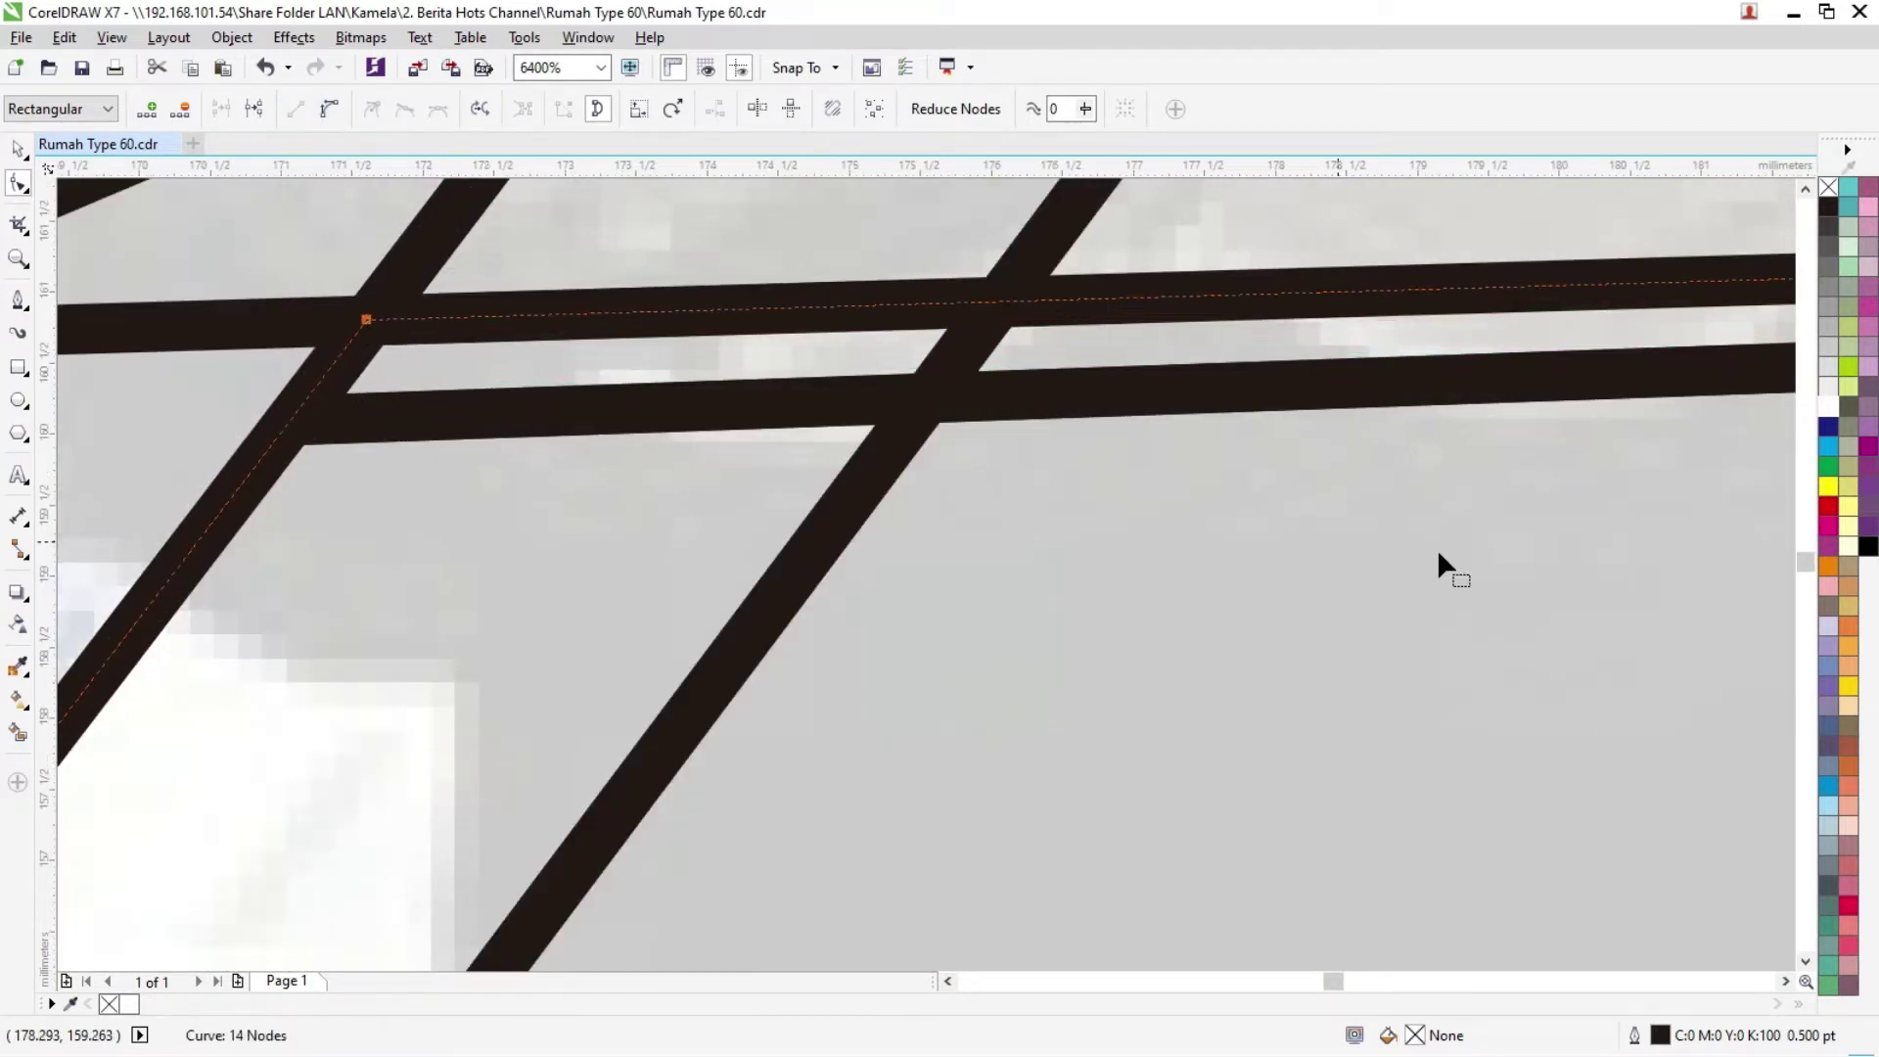
scroll(1439, 558, "down", 4)
scroll(1238, 560, "down", 5)
Step: Move the main roof outline's lower left node up onto the front roof triangle's bottom edge
scroll(650, 482, "up", 4)
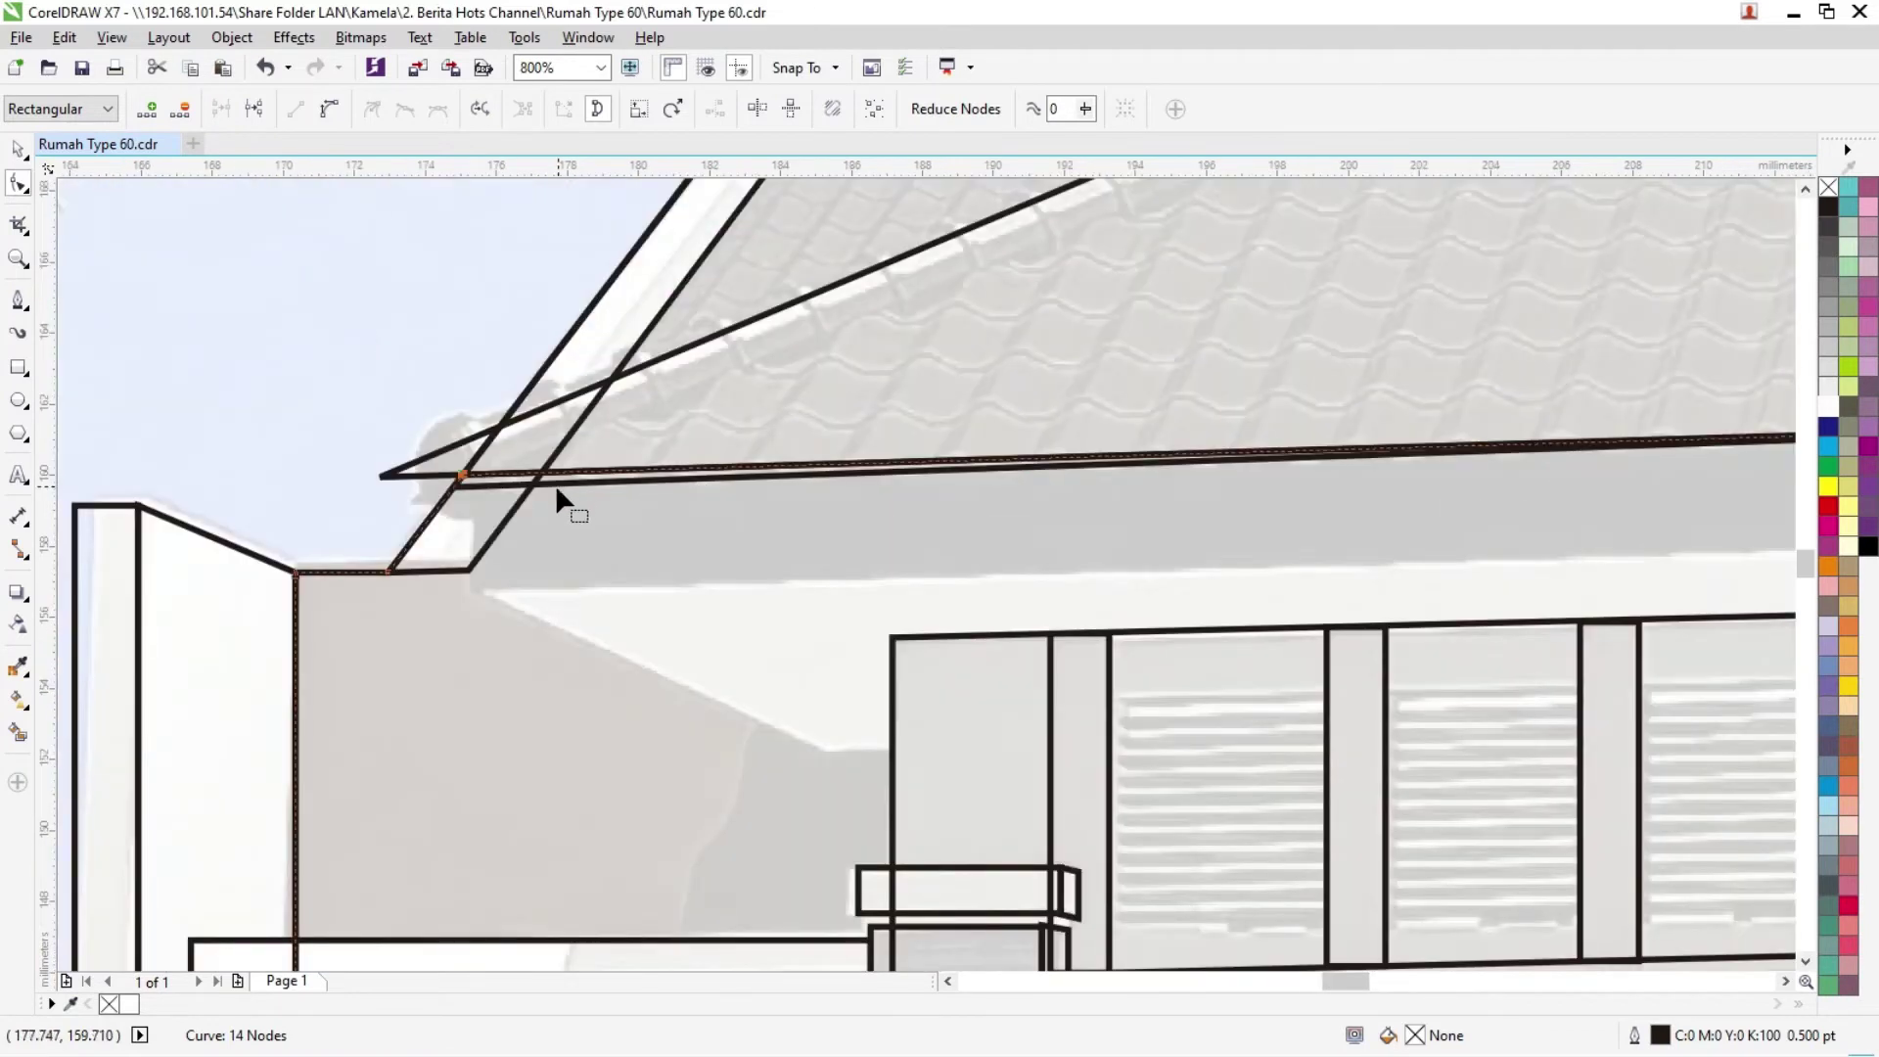
left_click(575, 484)
scroll(500, 483, "up", 1)
left_click_drag(417, 493, 428, 471)
scroll(1167, 516, "down", 1)
scroll(1301, 537, "down", 1)
left_click(290, 356)
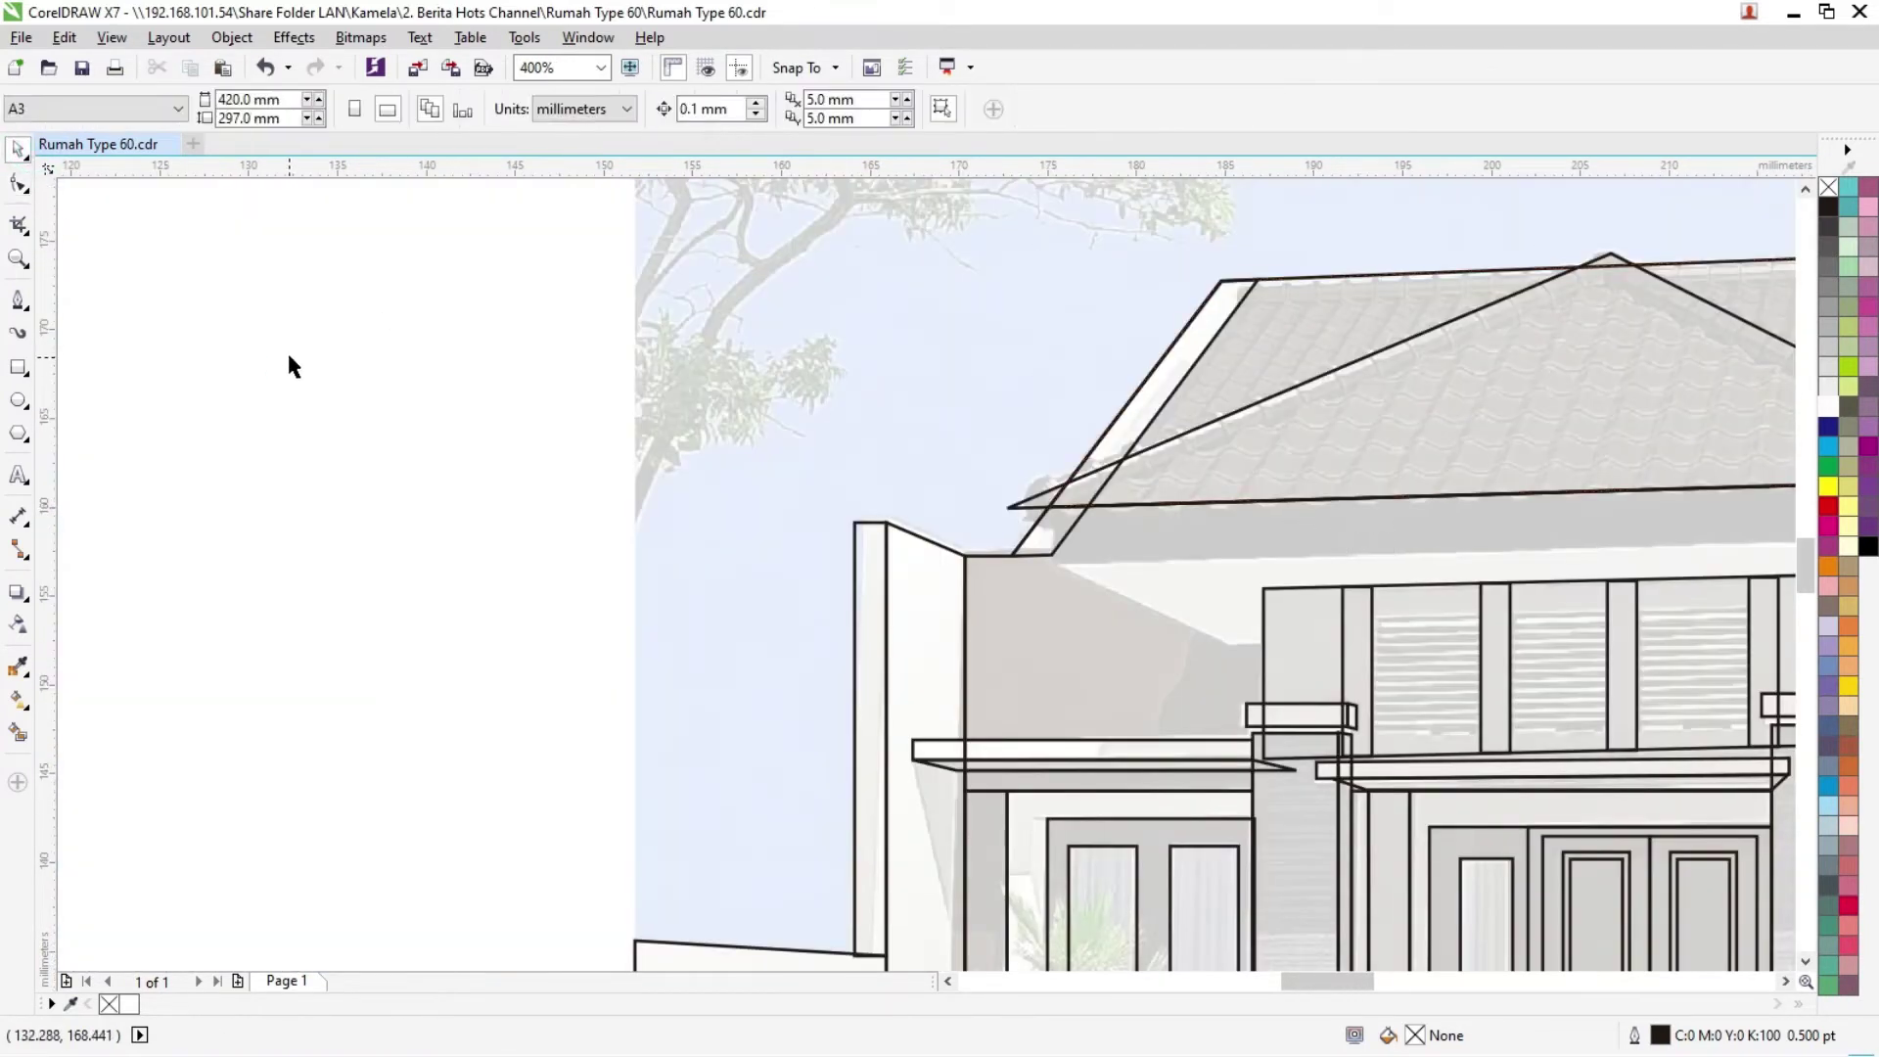
scroll(176, 435, "down", 1)
left_click(18, 148)
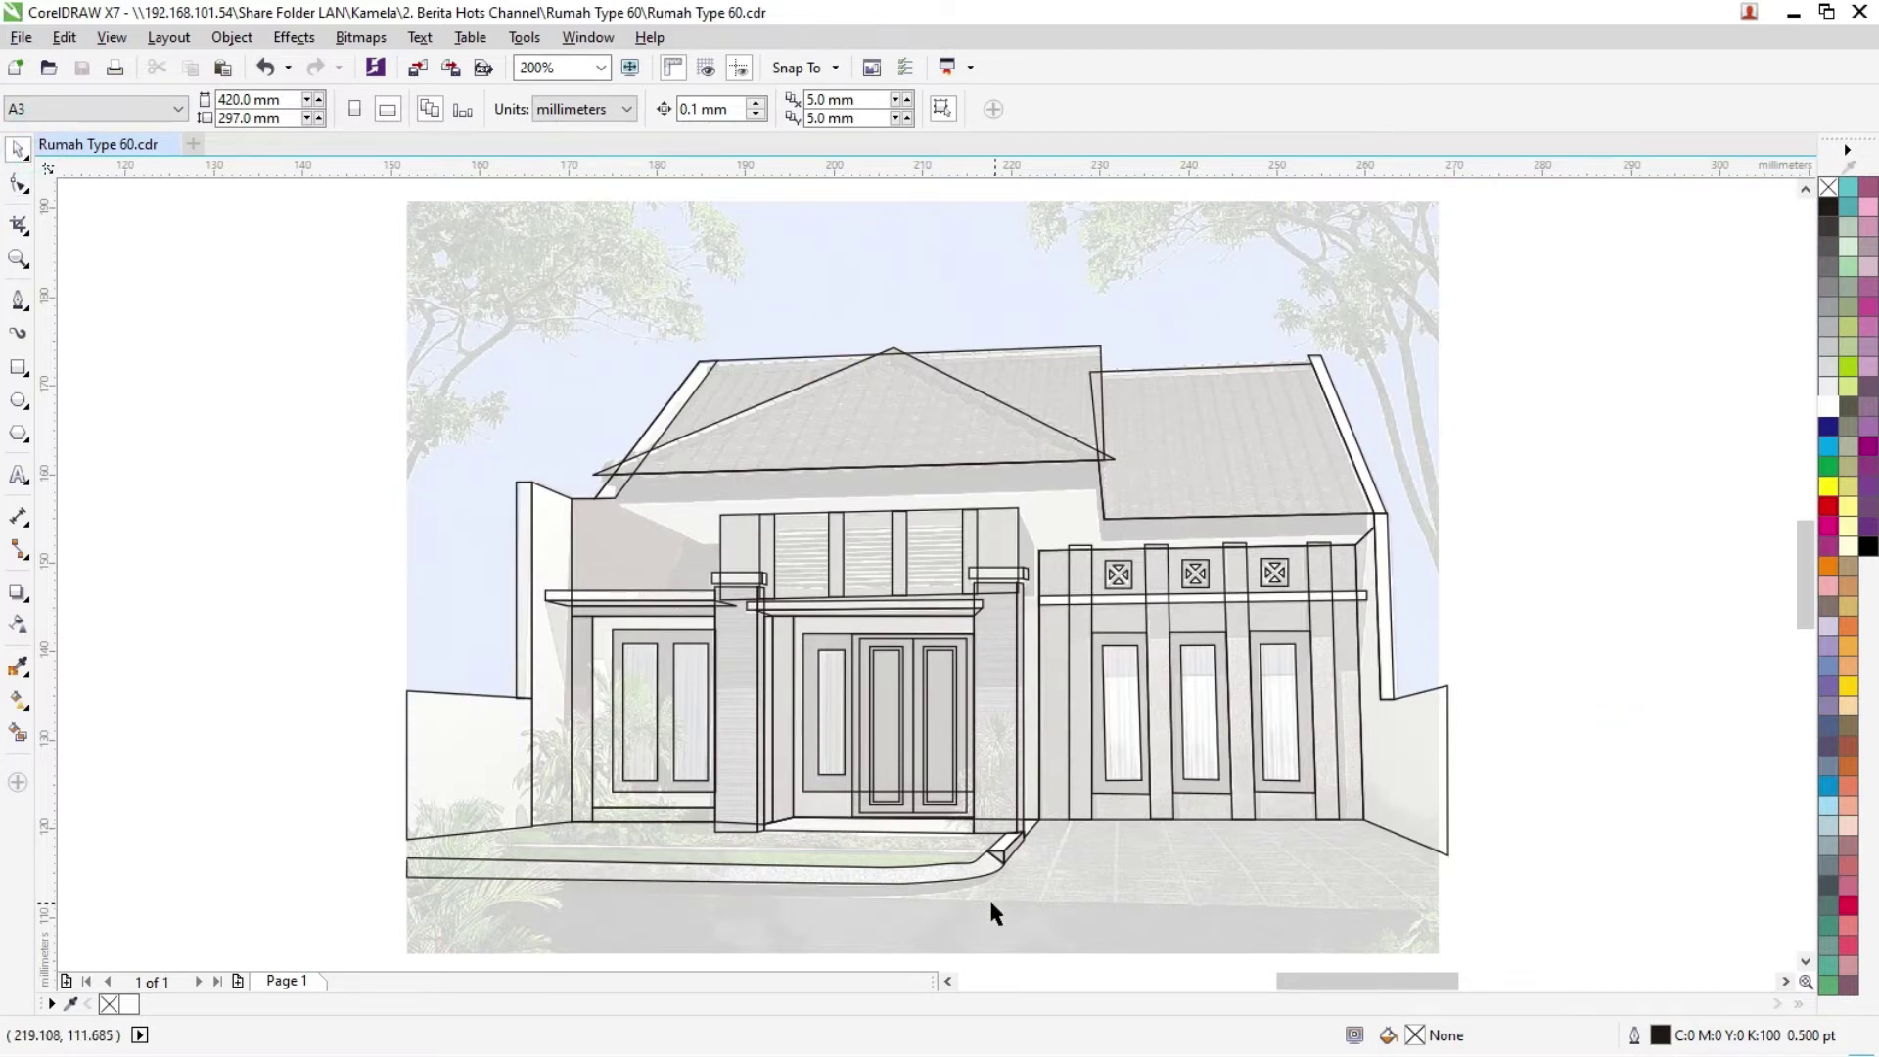
Step: Delete the surplus node near the rounded end of the curb outline
scroll(965, 898, "up", 2)
left_click(912, 780)
left_click(18, 182)
scroll(873, 788, "up", 1)
left_click_drag(742, 688, 855, 763)
key("Delete")
scroll(959, 812, "down", 1)
left_click(18, 154)
scroll(1329, 814, "down", 2)
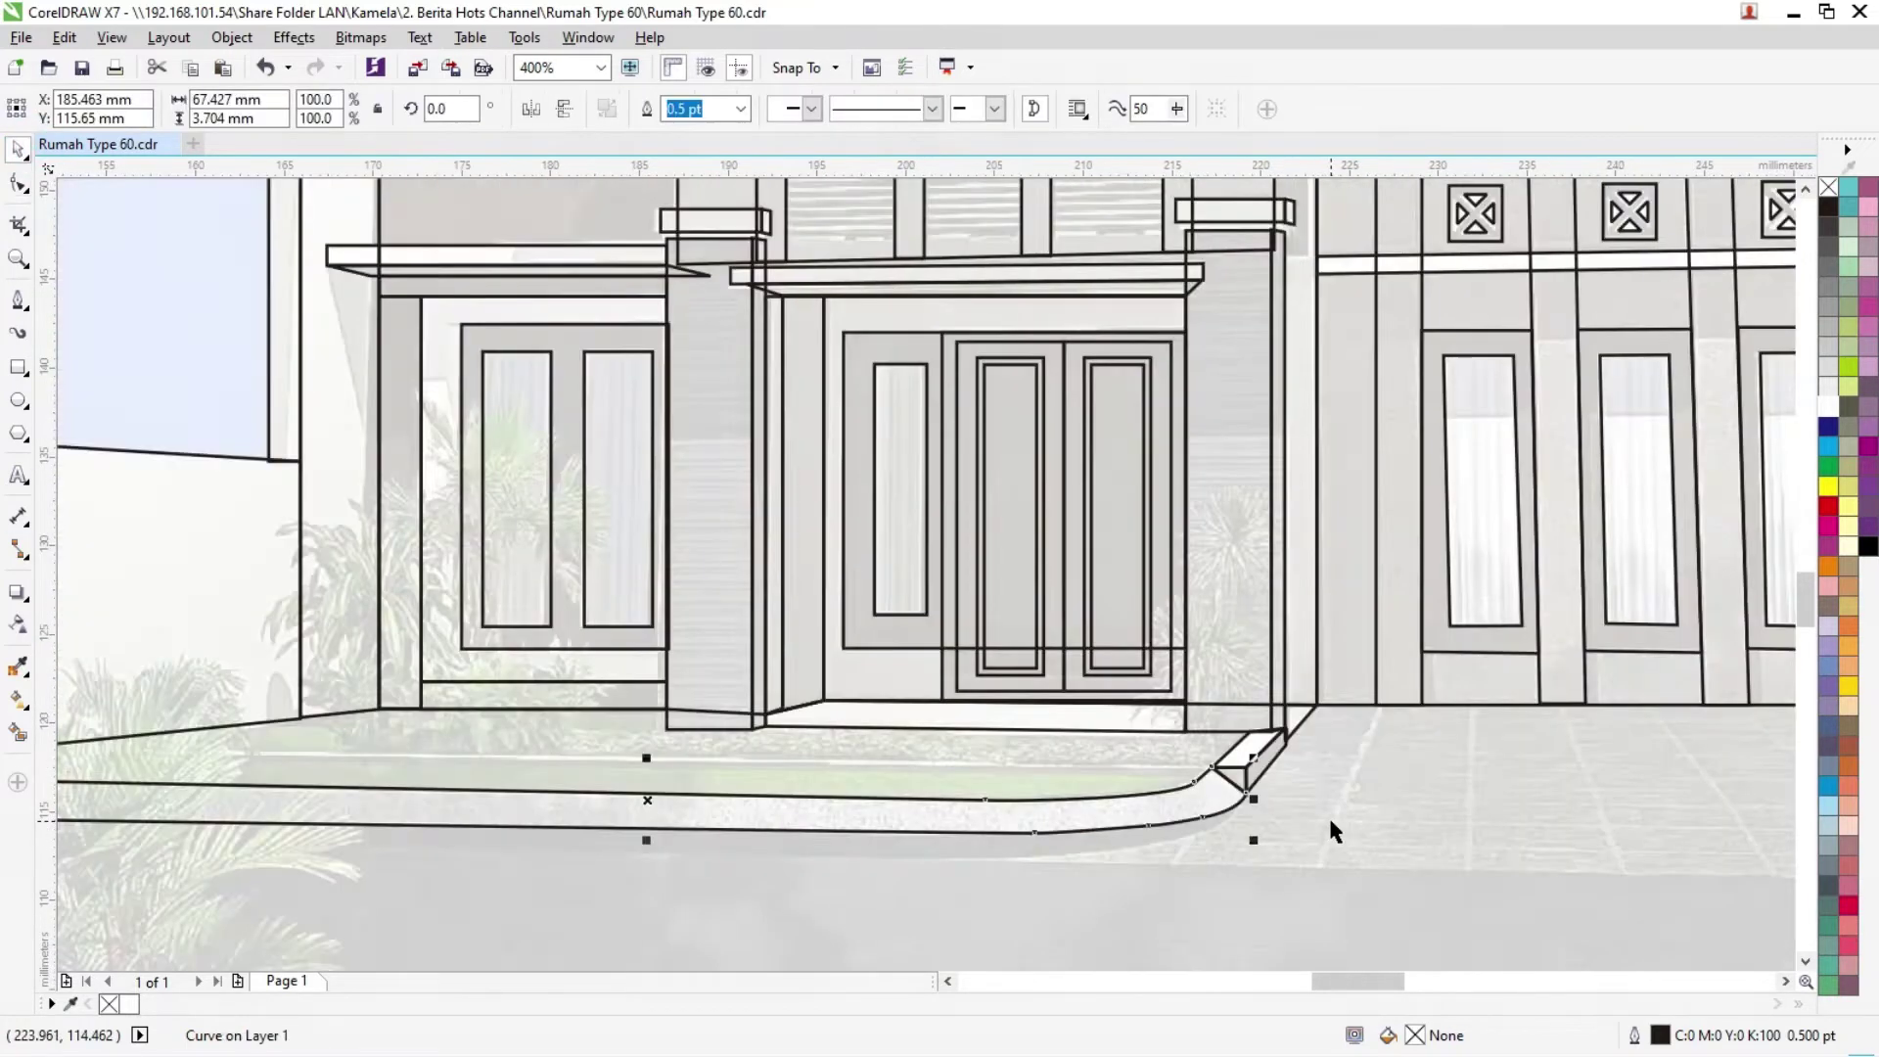
left_click(398, 773)
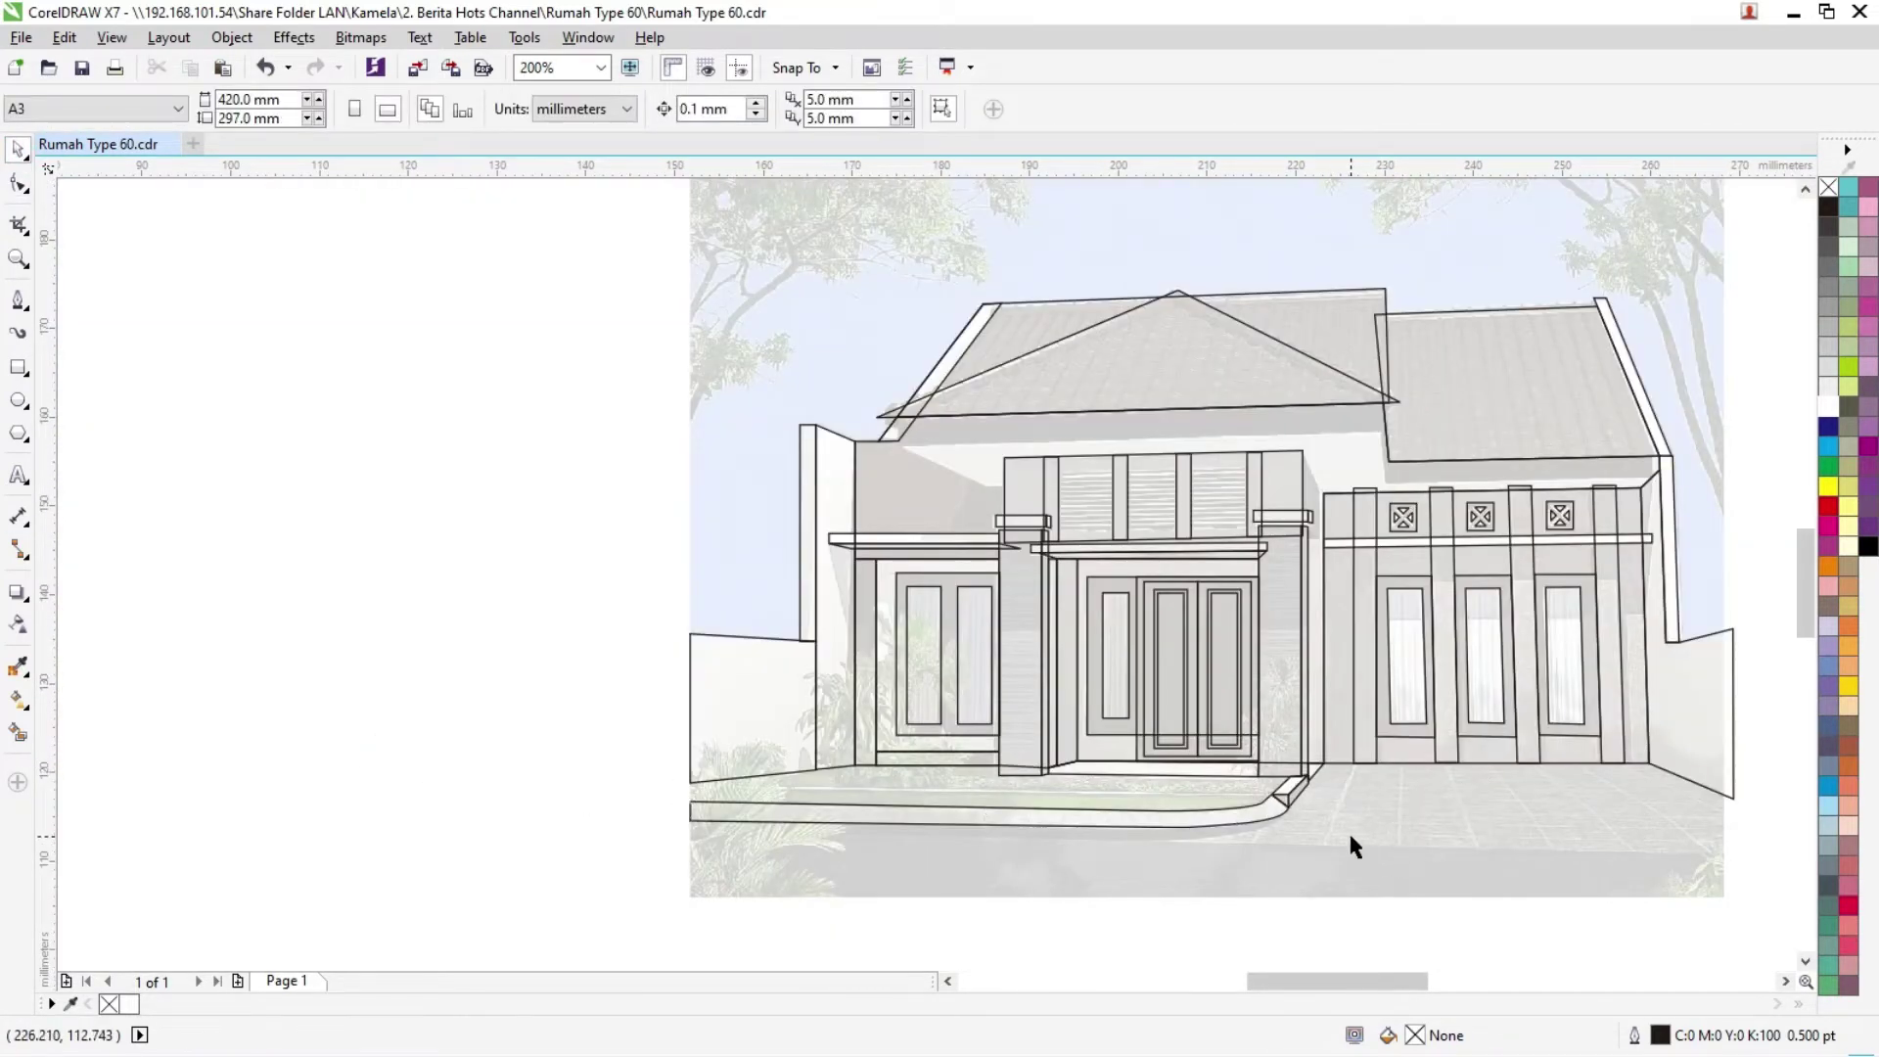
Step: Save the document with the finished house outlines
key("F4")
left_click(82, 68)
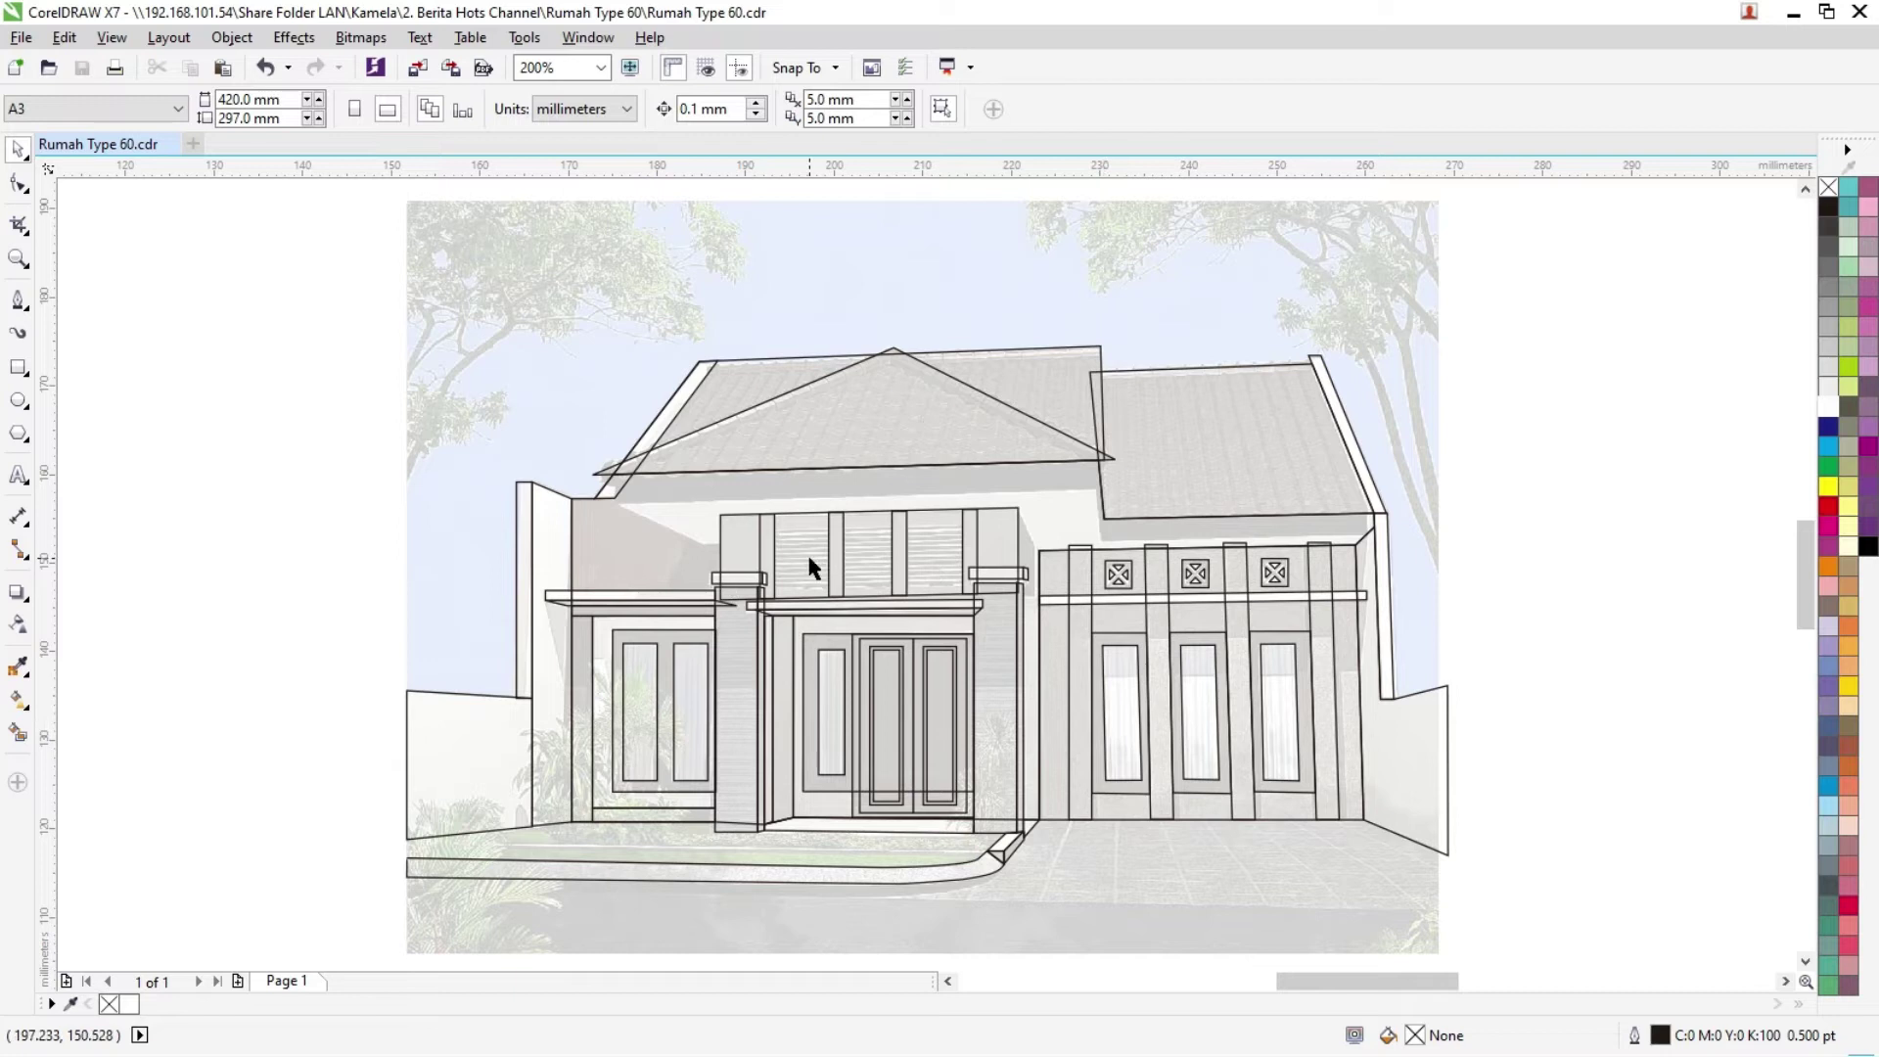
Step: Move the faded house photo straight up so that it sits clear above the traced outlines
scroll(809, 566, "up", 1)
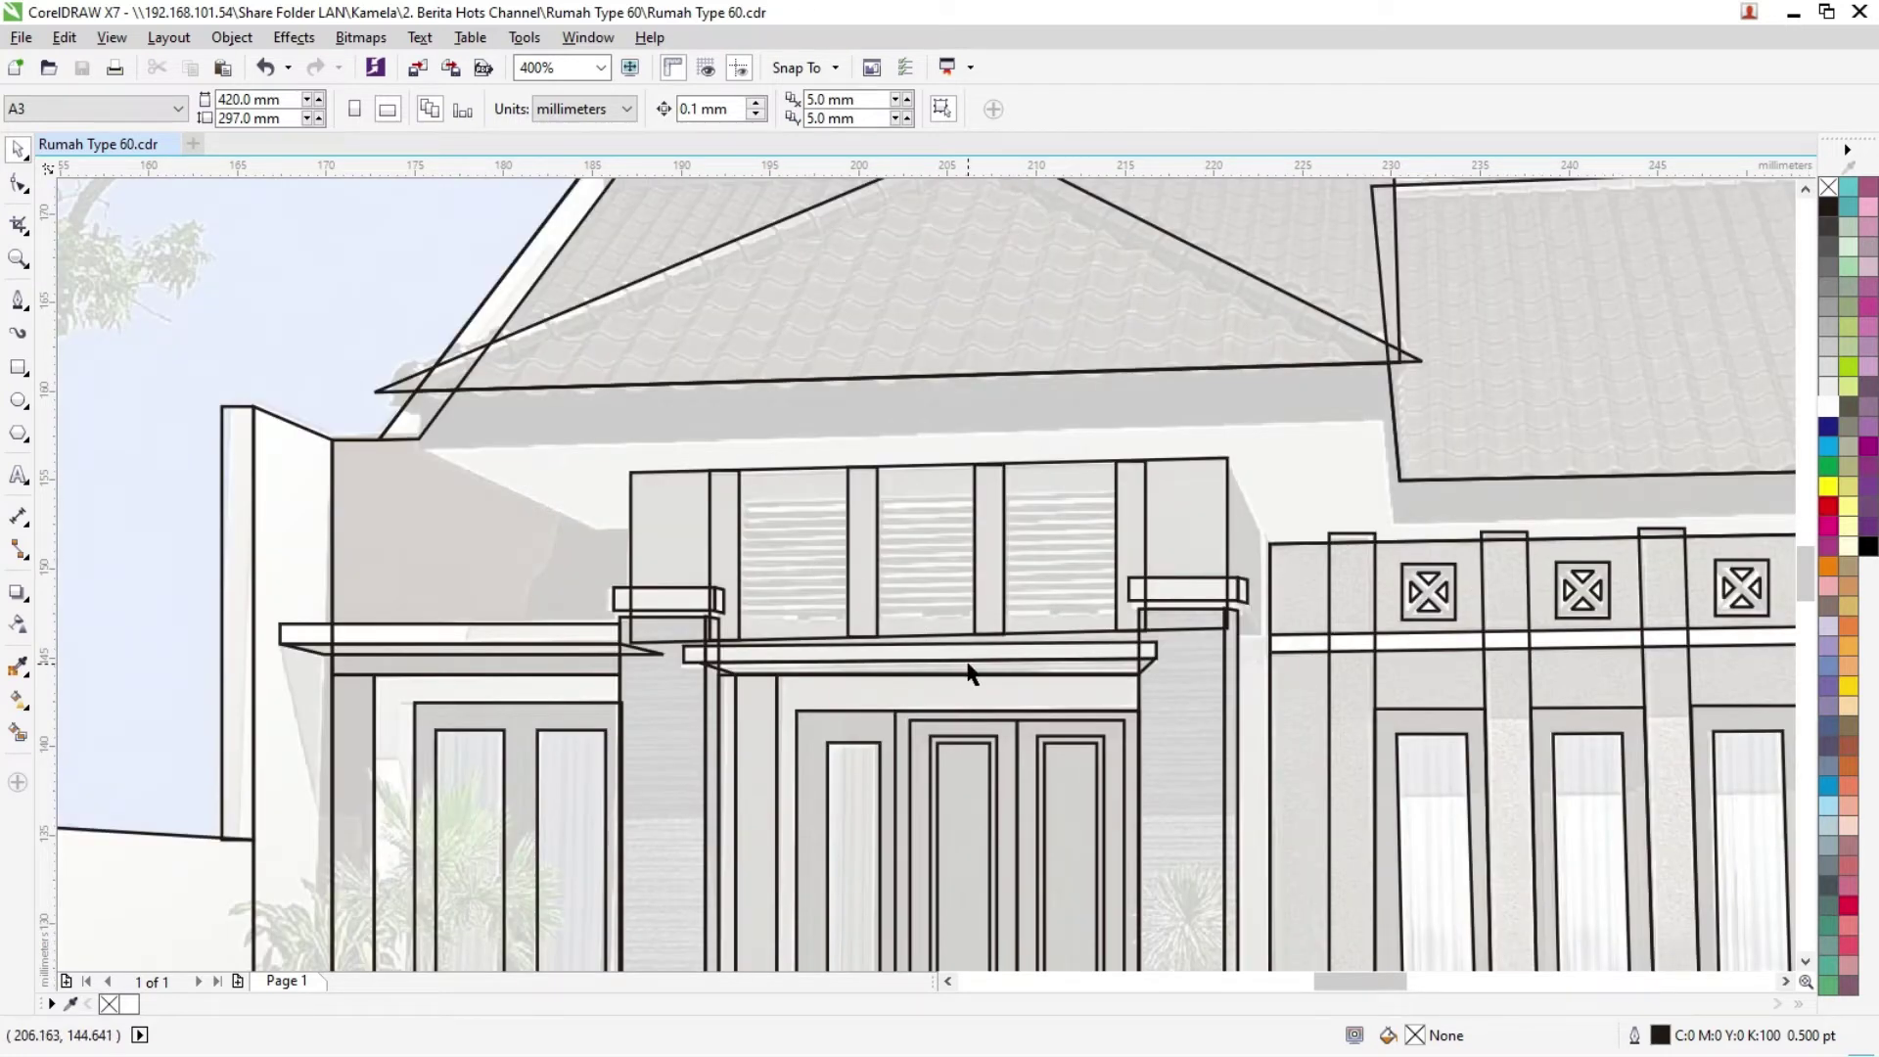
key("F4")
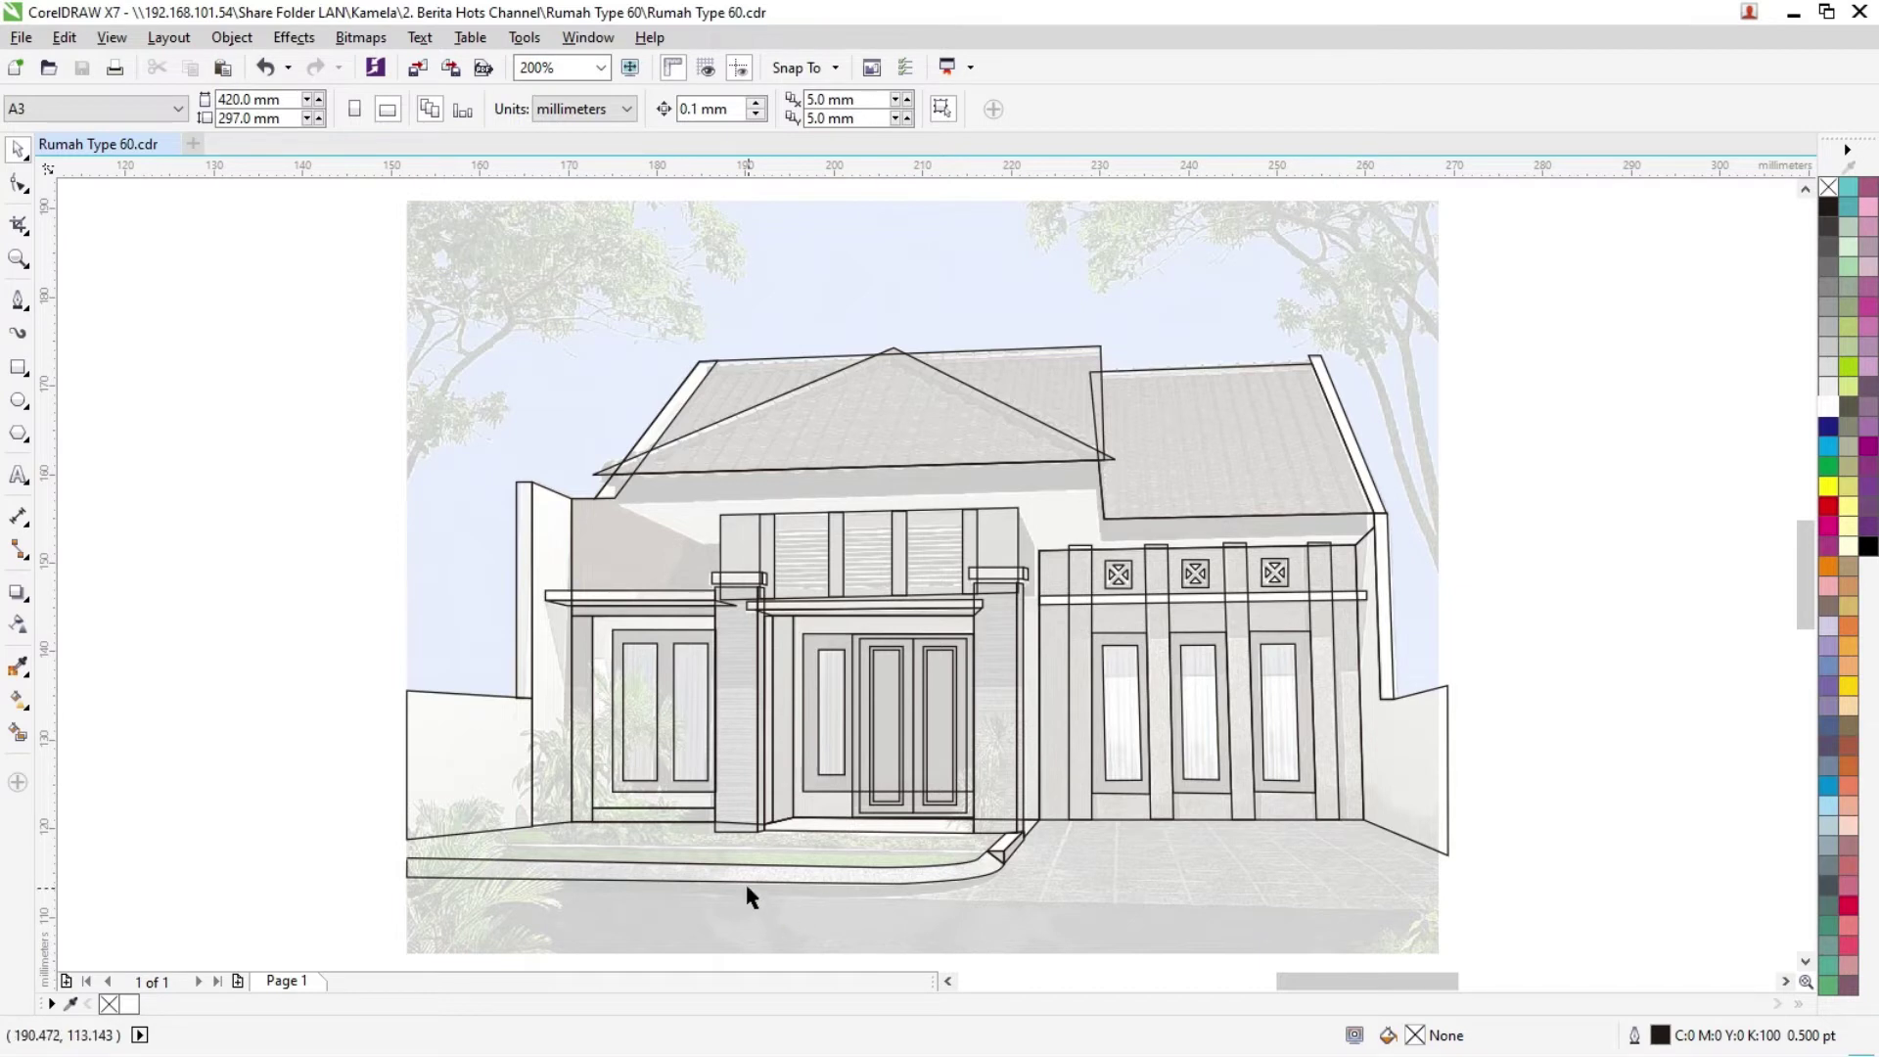
scroll(750, 881, "up", 1)
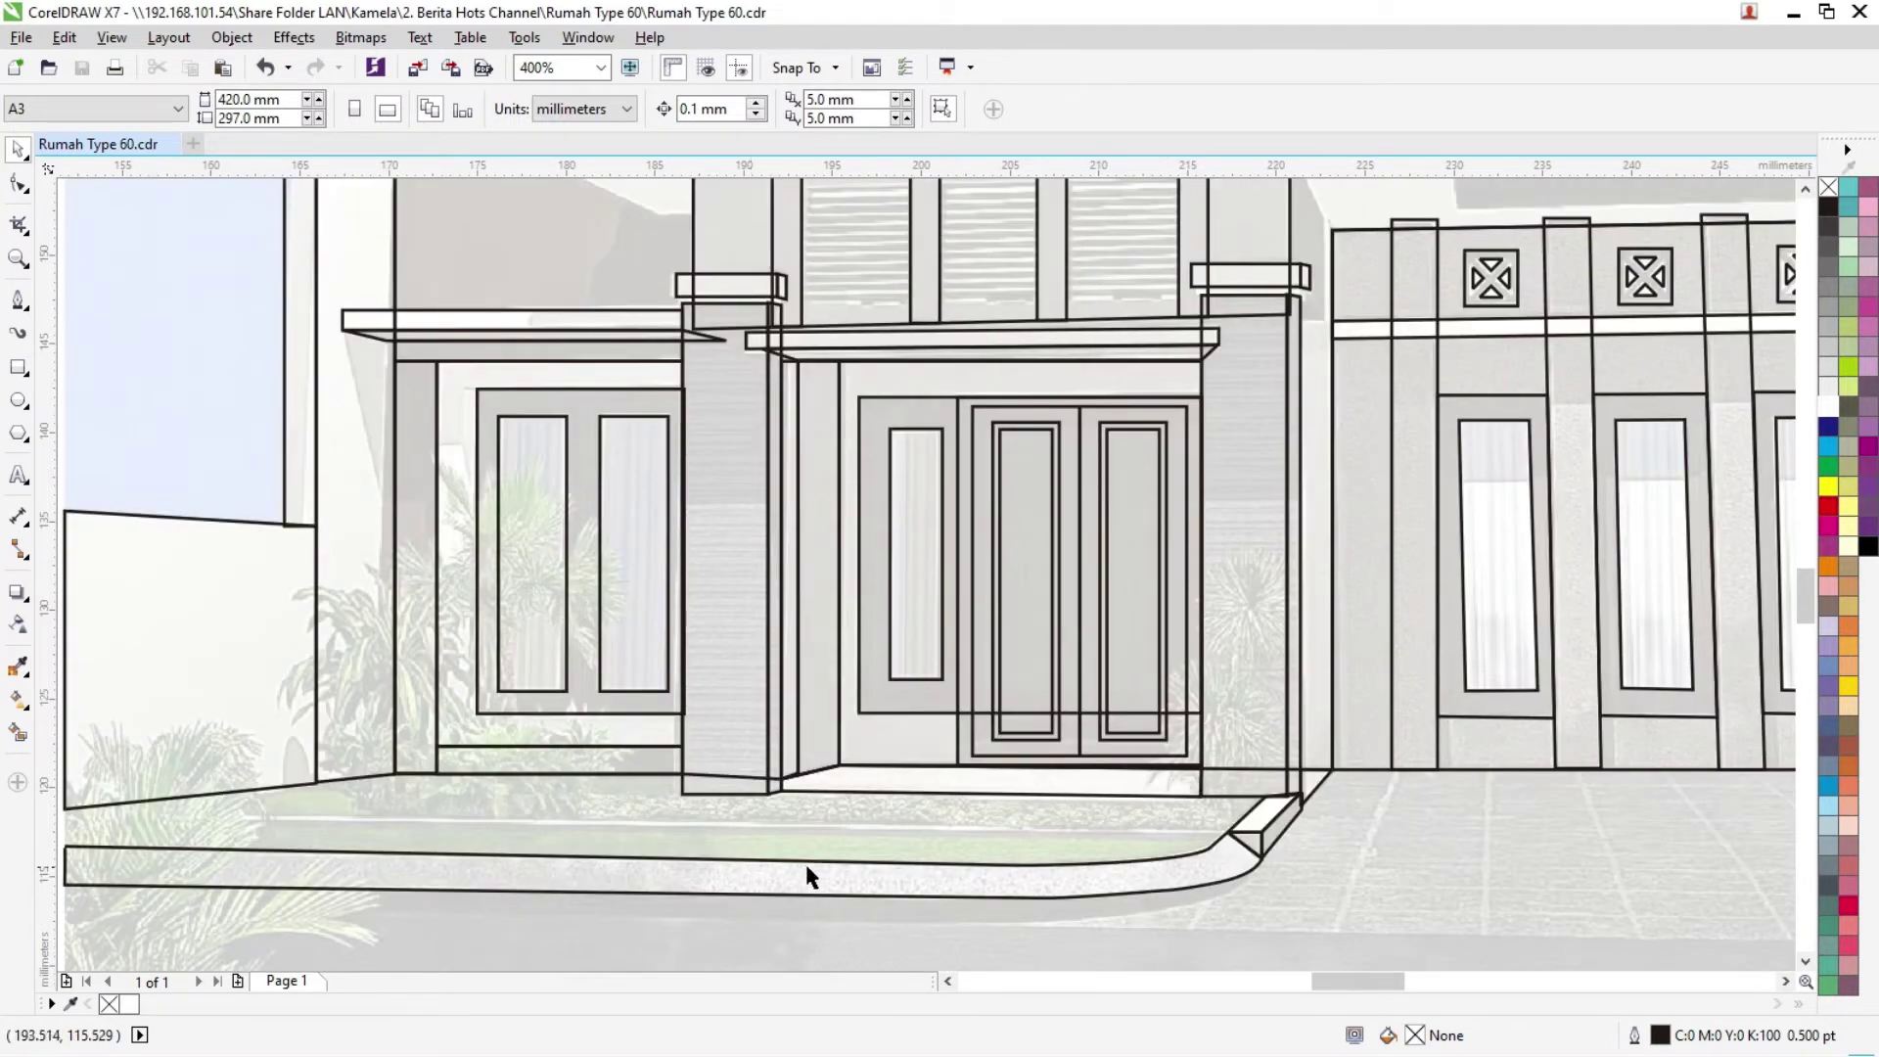
scroll(811, 867, "down", 2)
key("F4")
left_click(1205, 653)
scroll(1167, 677, "down", 1)
left_click_drag(1040, 636, 1044, 315)
left_click(1484, 495)
key("F4")
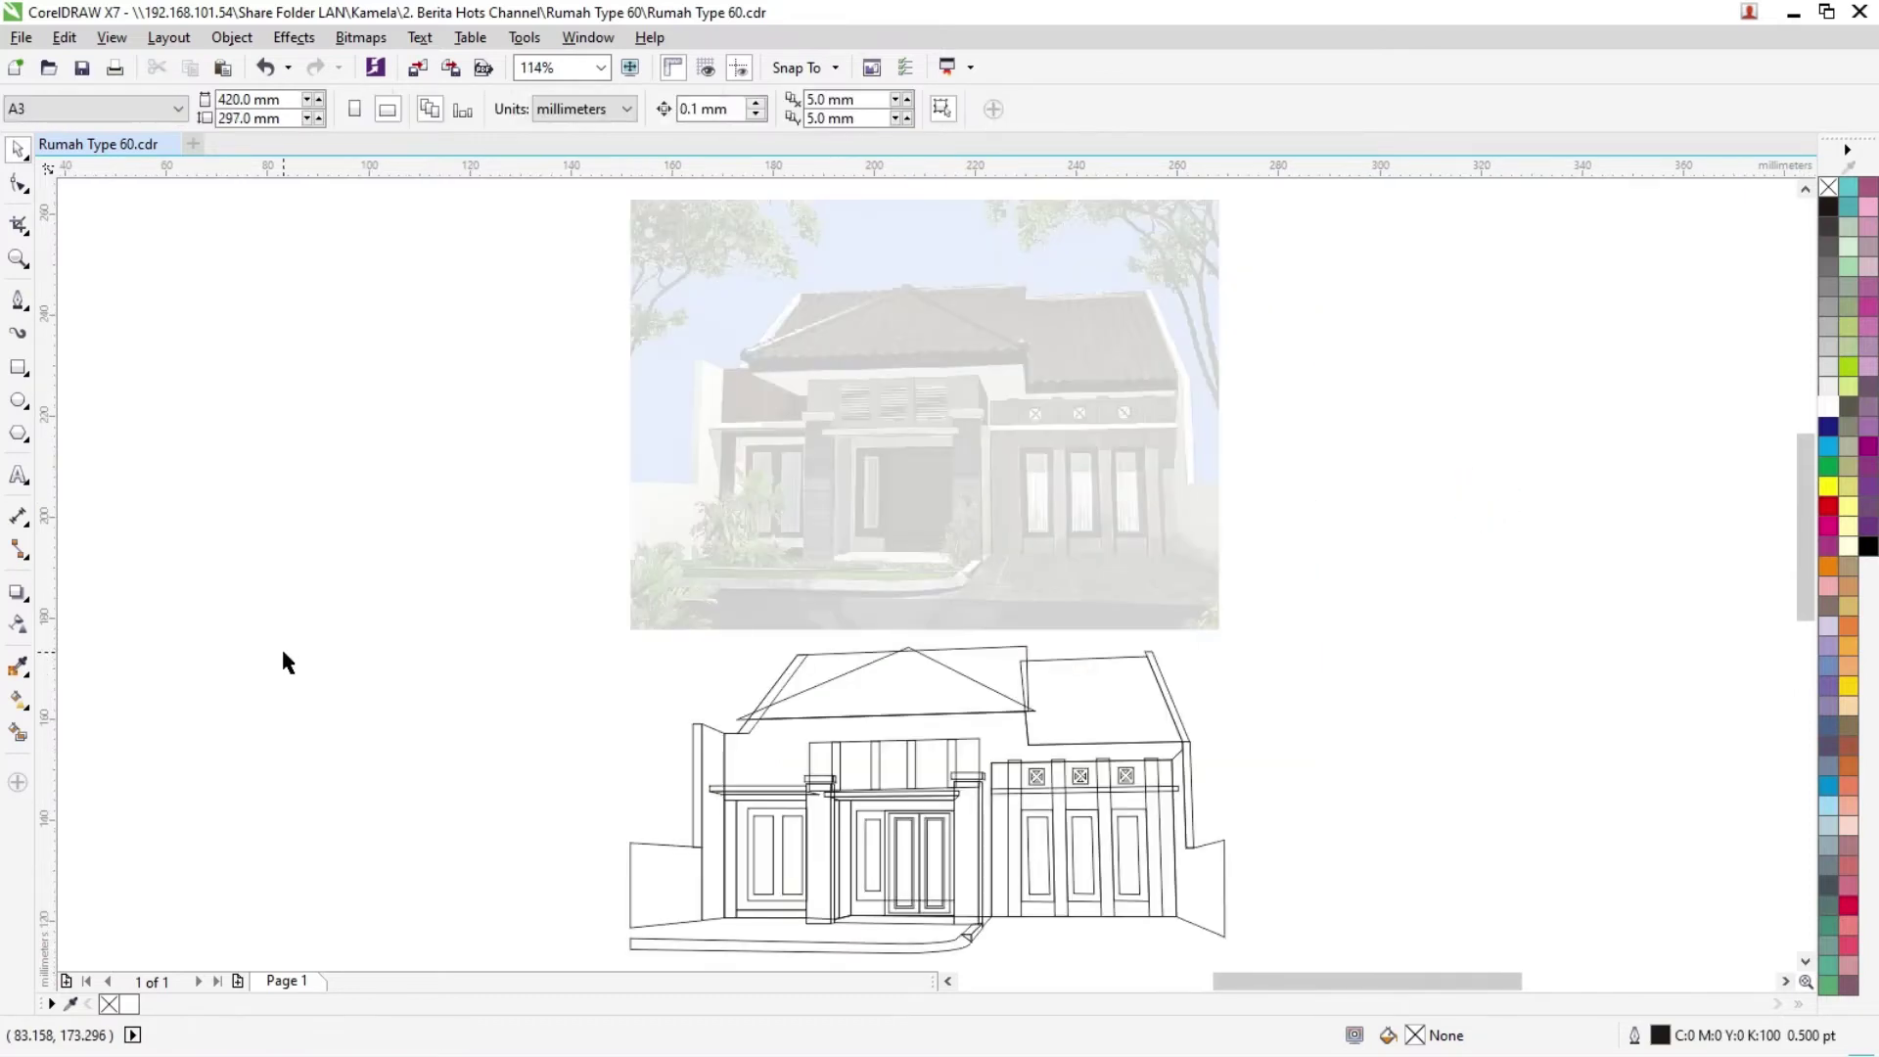
Step: Fill the main wall shape with 10% black and send it back behind the doors, windows and pillars
left_click(772, 775)
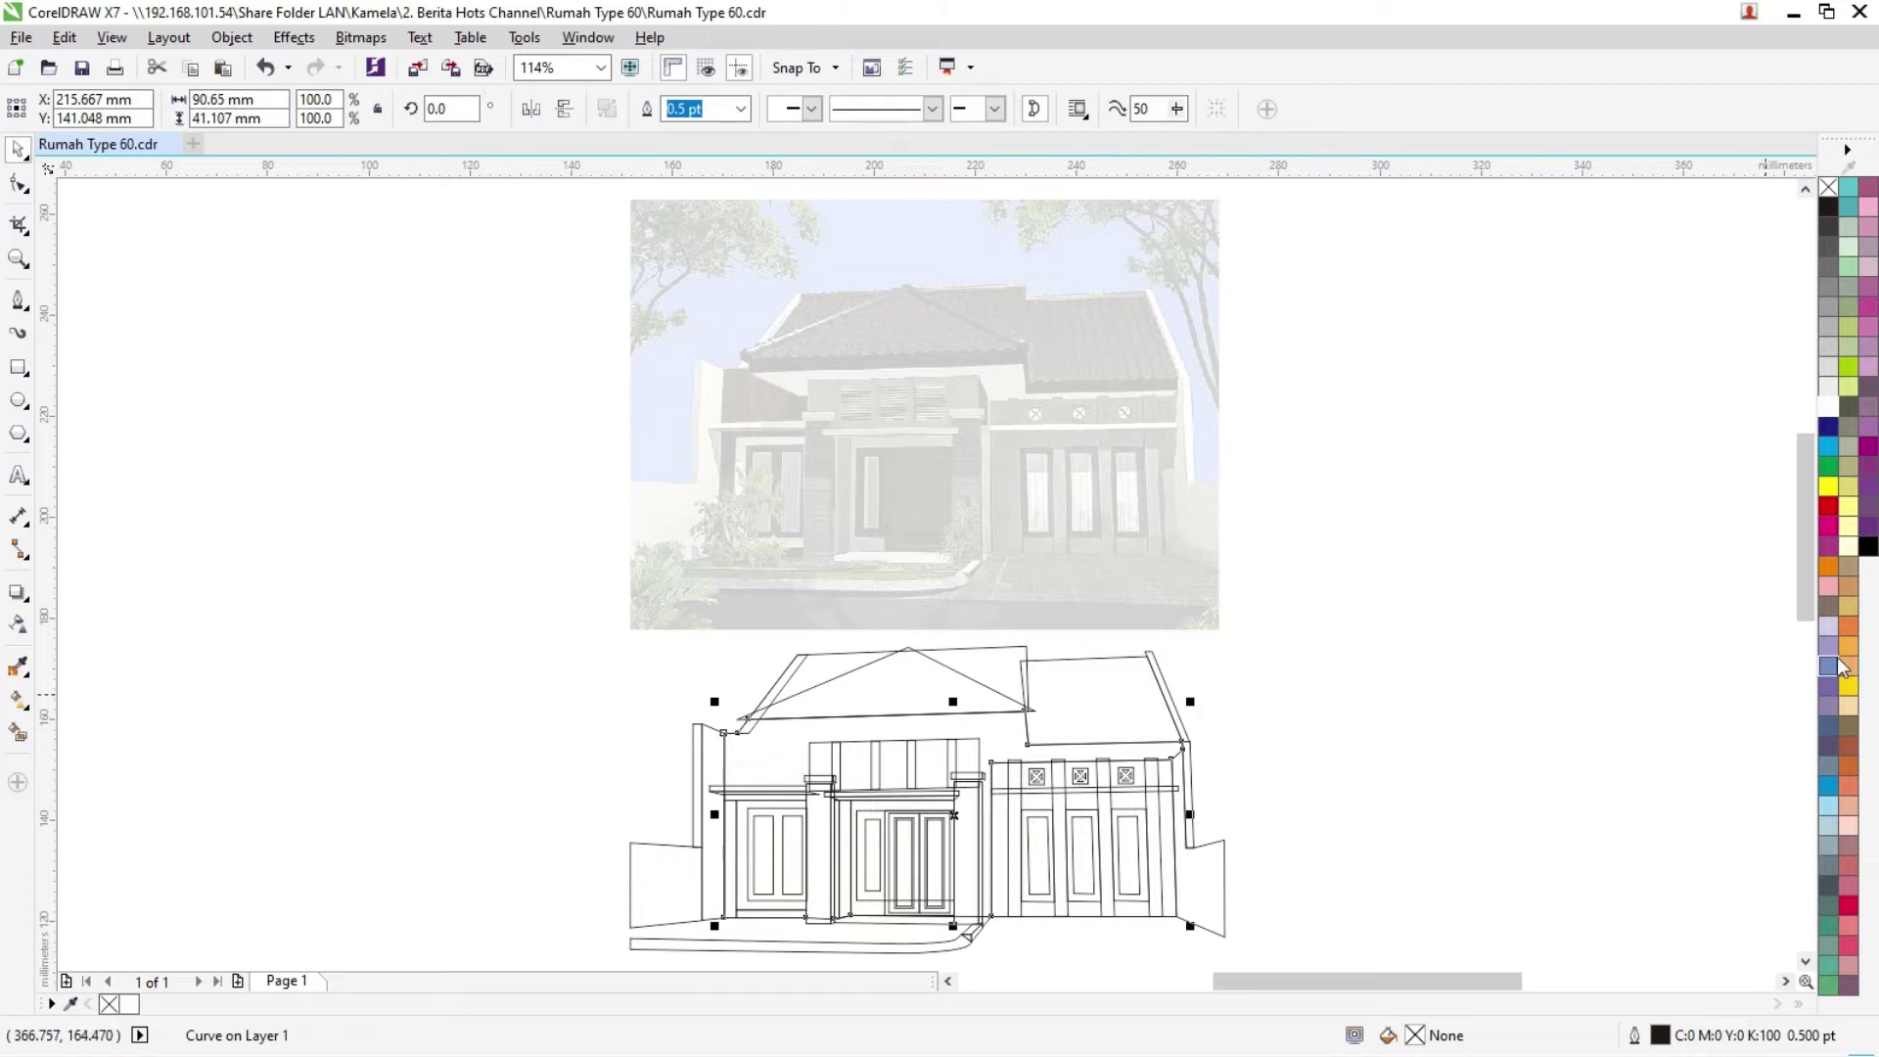
left_click(1828, 385)
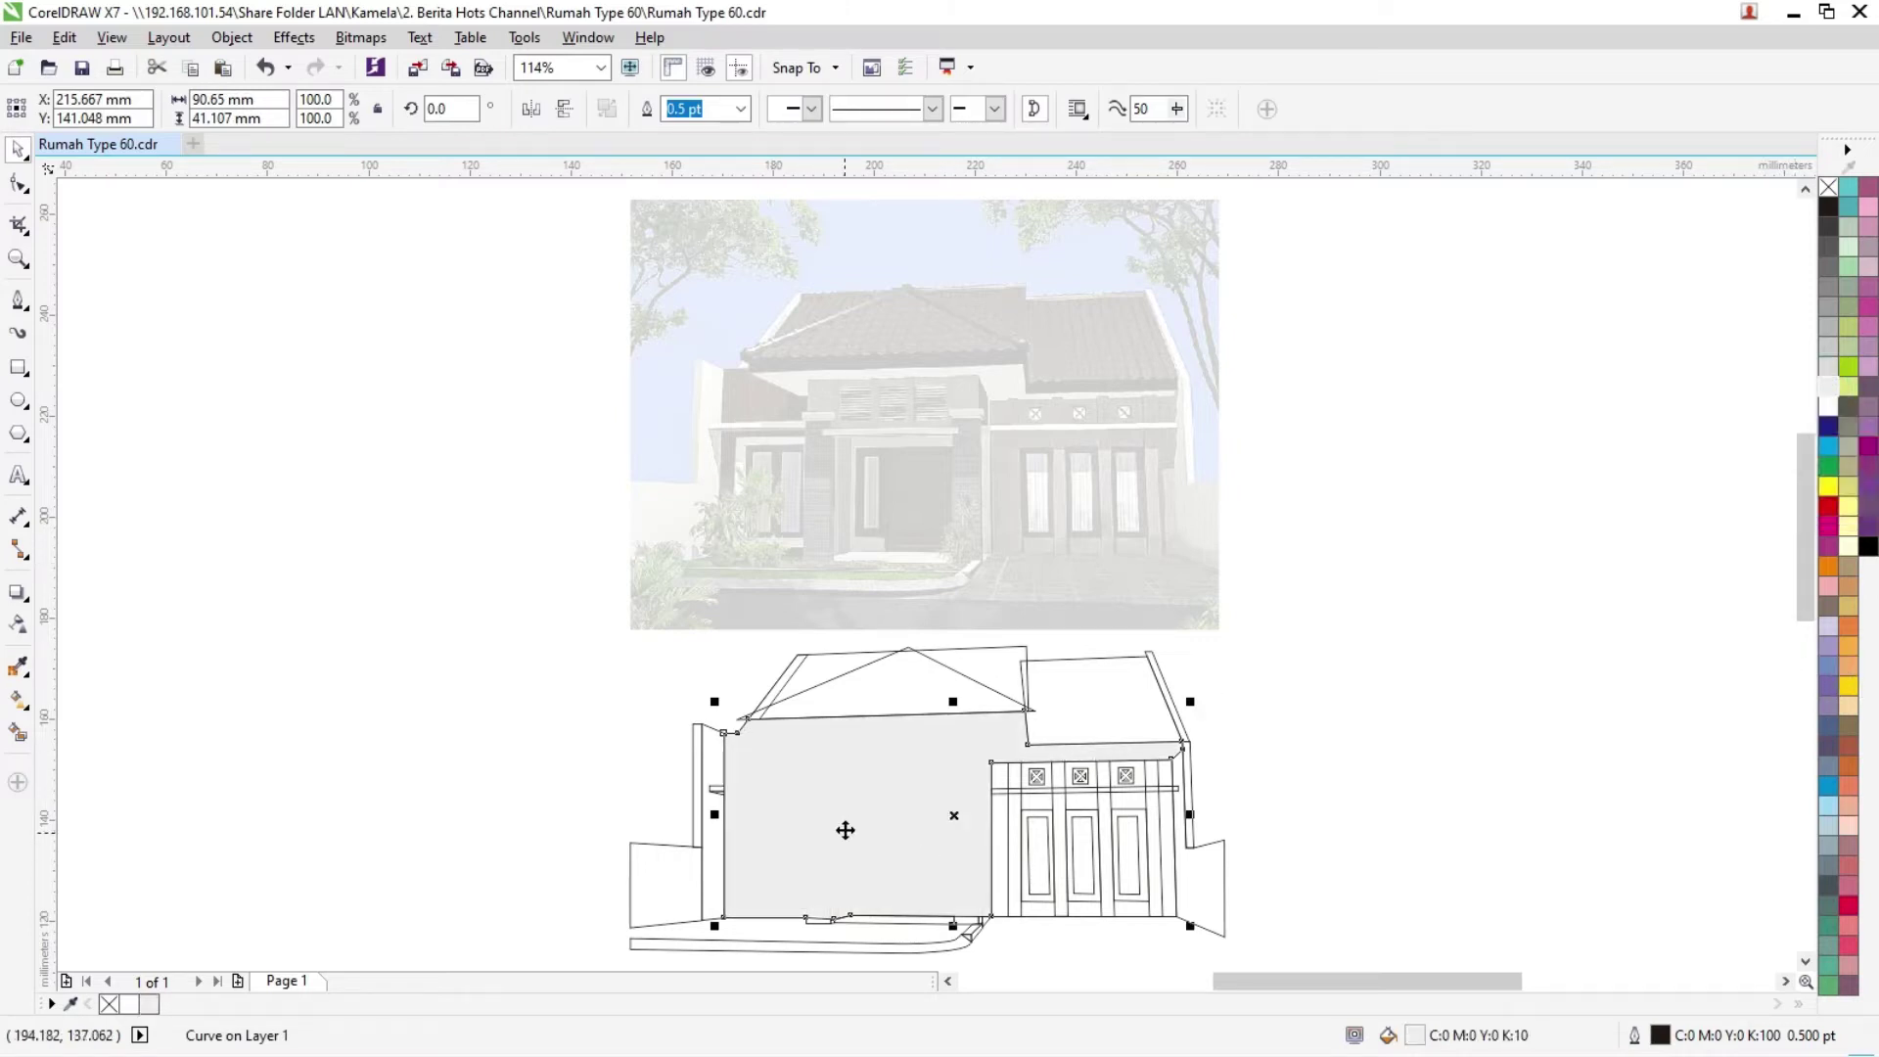
key("ctrl+Page_Down")
key("ctrl+Page_Down")
key("ctrl+Page_Down")
key("ctrl+Page_Down")
key("ctrl+Page_Down")
key("ctrl+Page_Down")
key("ctrl+Page_Down")
key("ctrl+Page_Down")
key("ctrl+Page_Down")
key("ctrl+Page_Down")
key("ctrl+Page_Down")
key("ctrl+Page_Down")
key("ctrl+Page_Down")
key("ctrl+Page_Down")
key("ctrl+Page_Down")
key("ctrl+Page_Down")
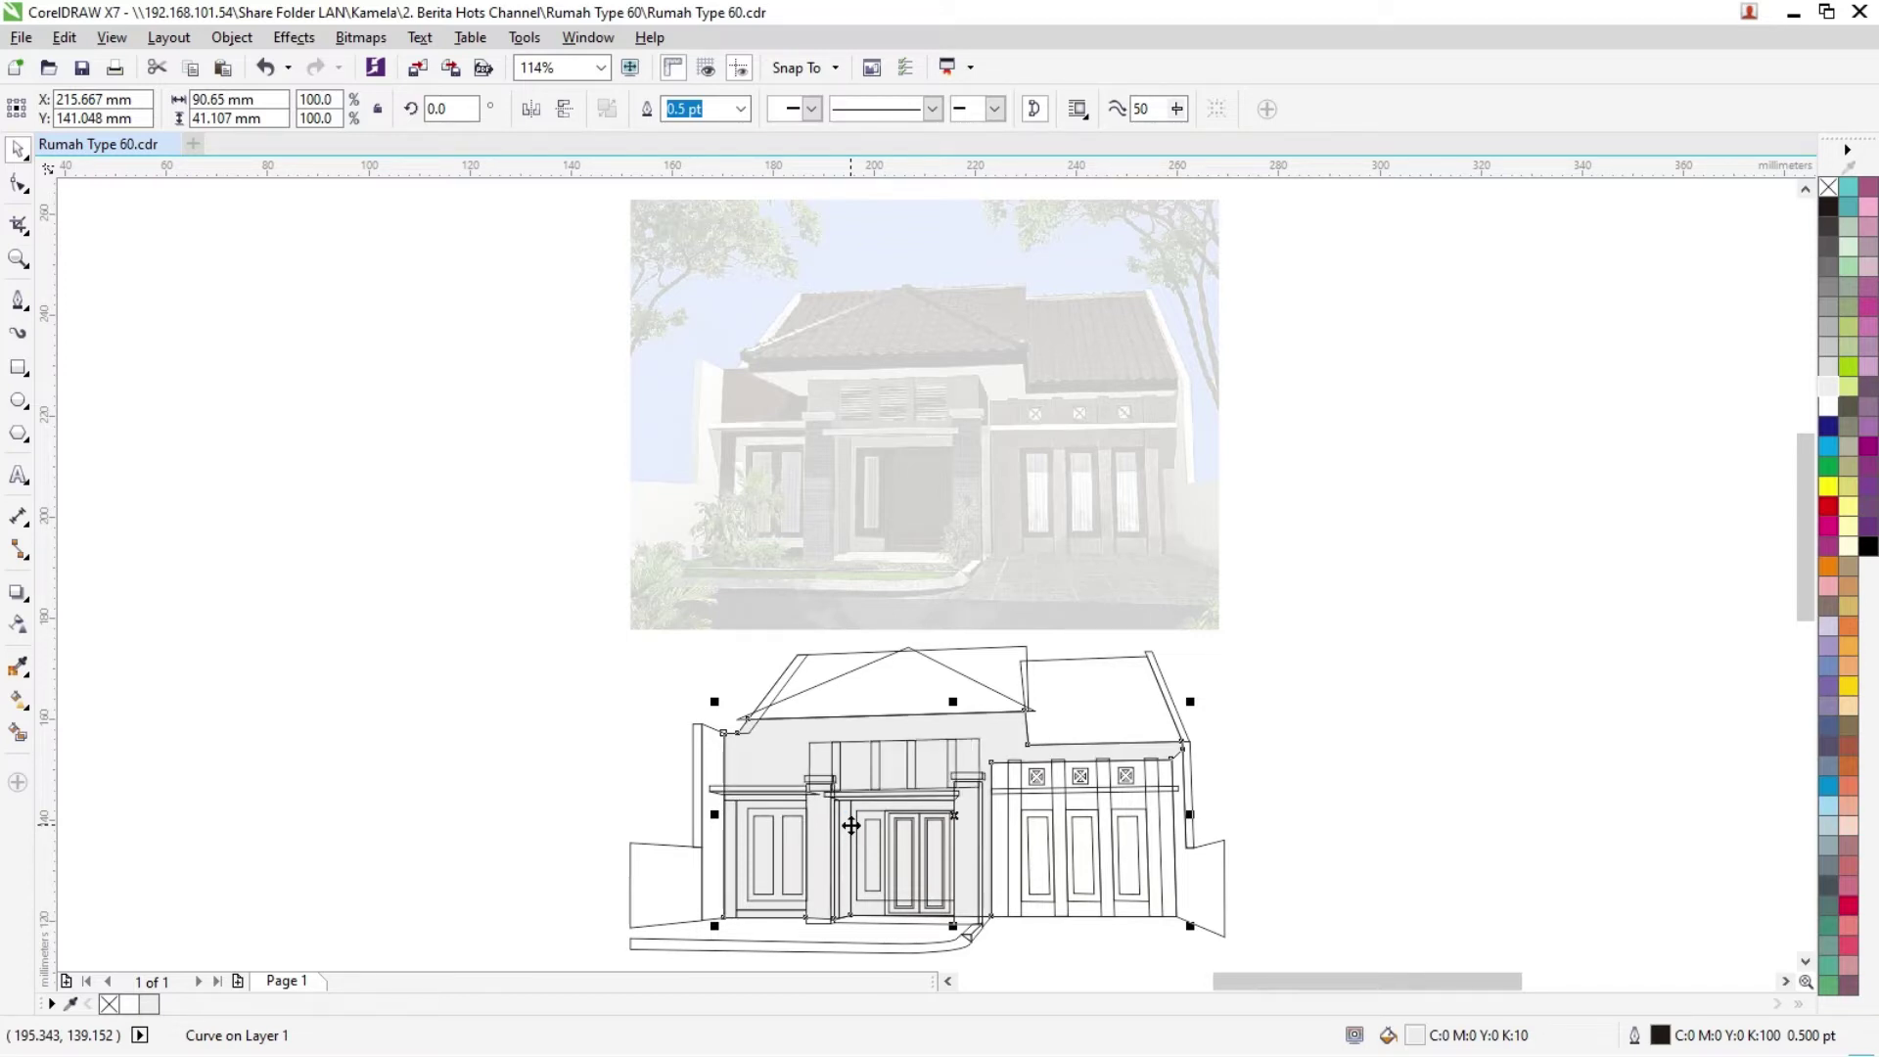
key("Escape")
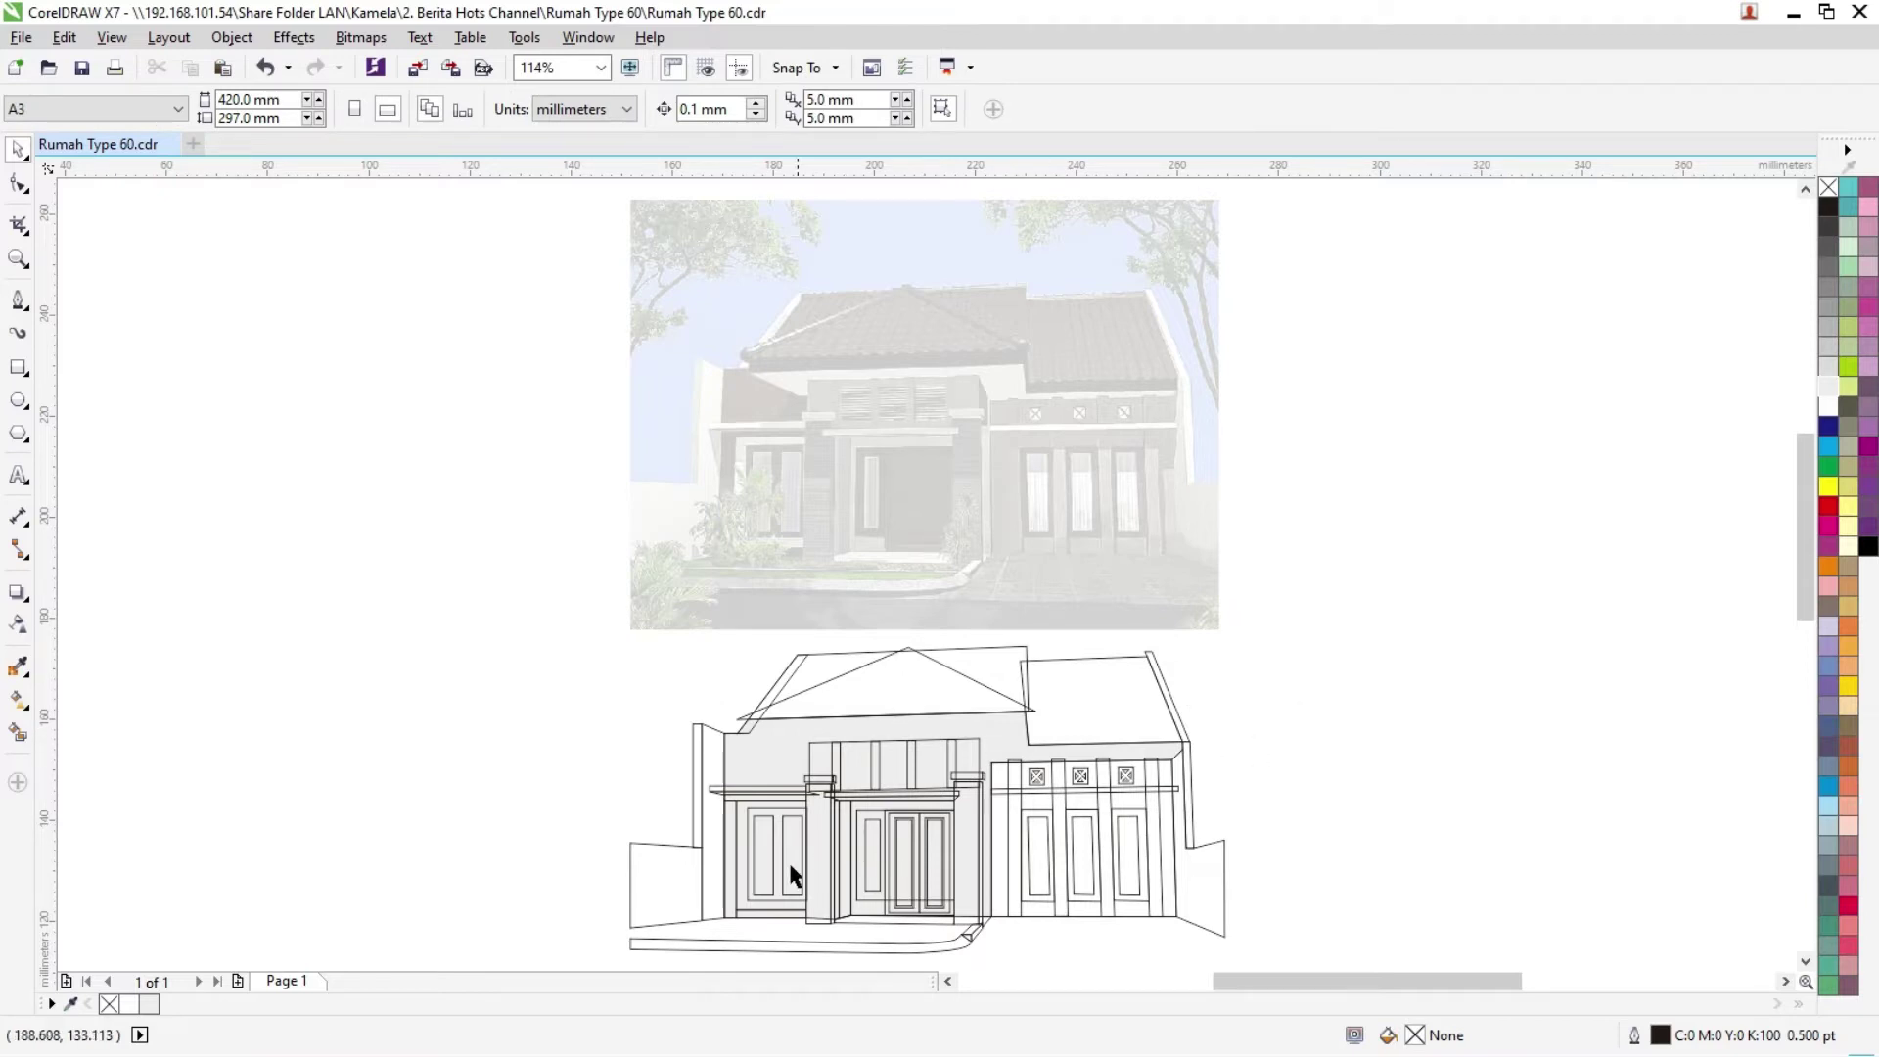
Step: Darken the main wall shape's fill to 20% black
left_click(713, 838)
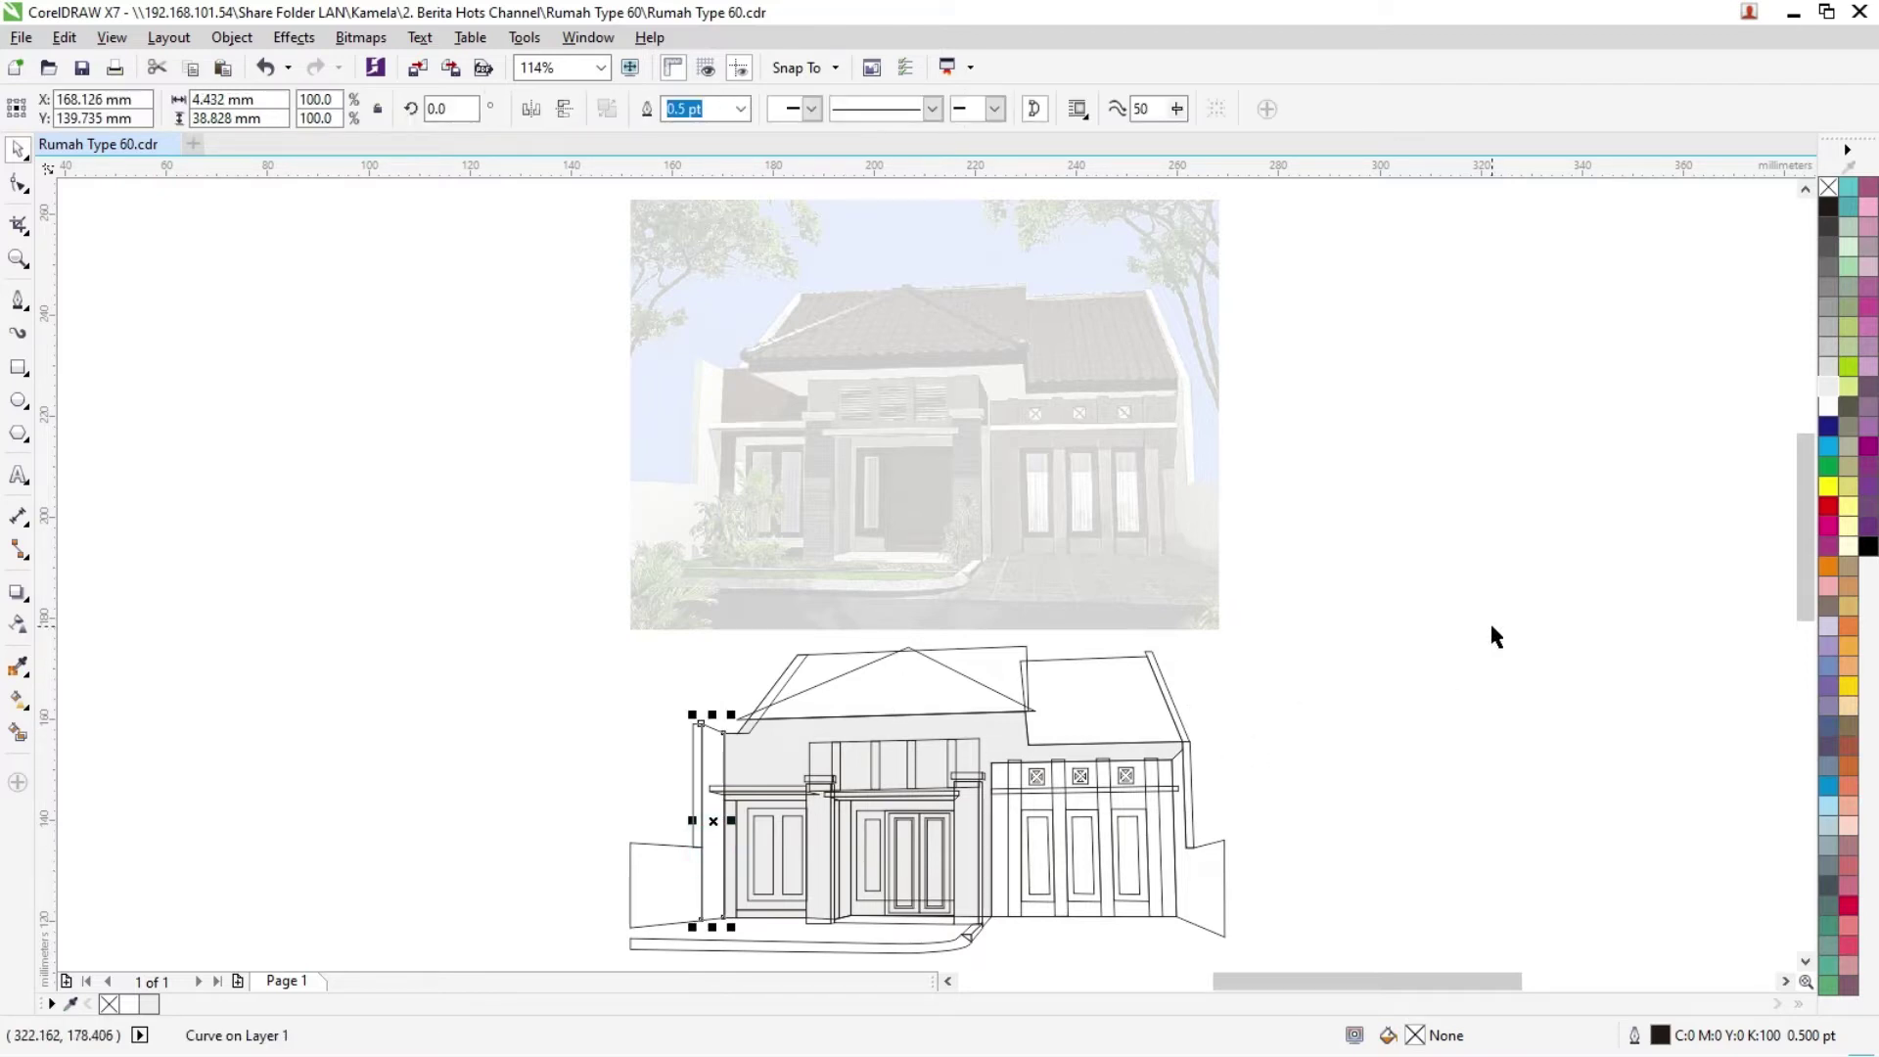
left_click(788, 758)
left_click(1828, 347)
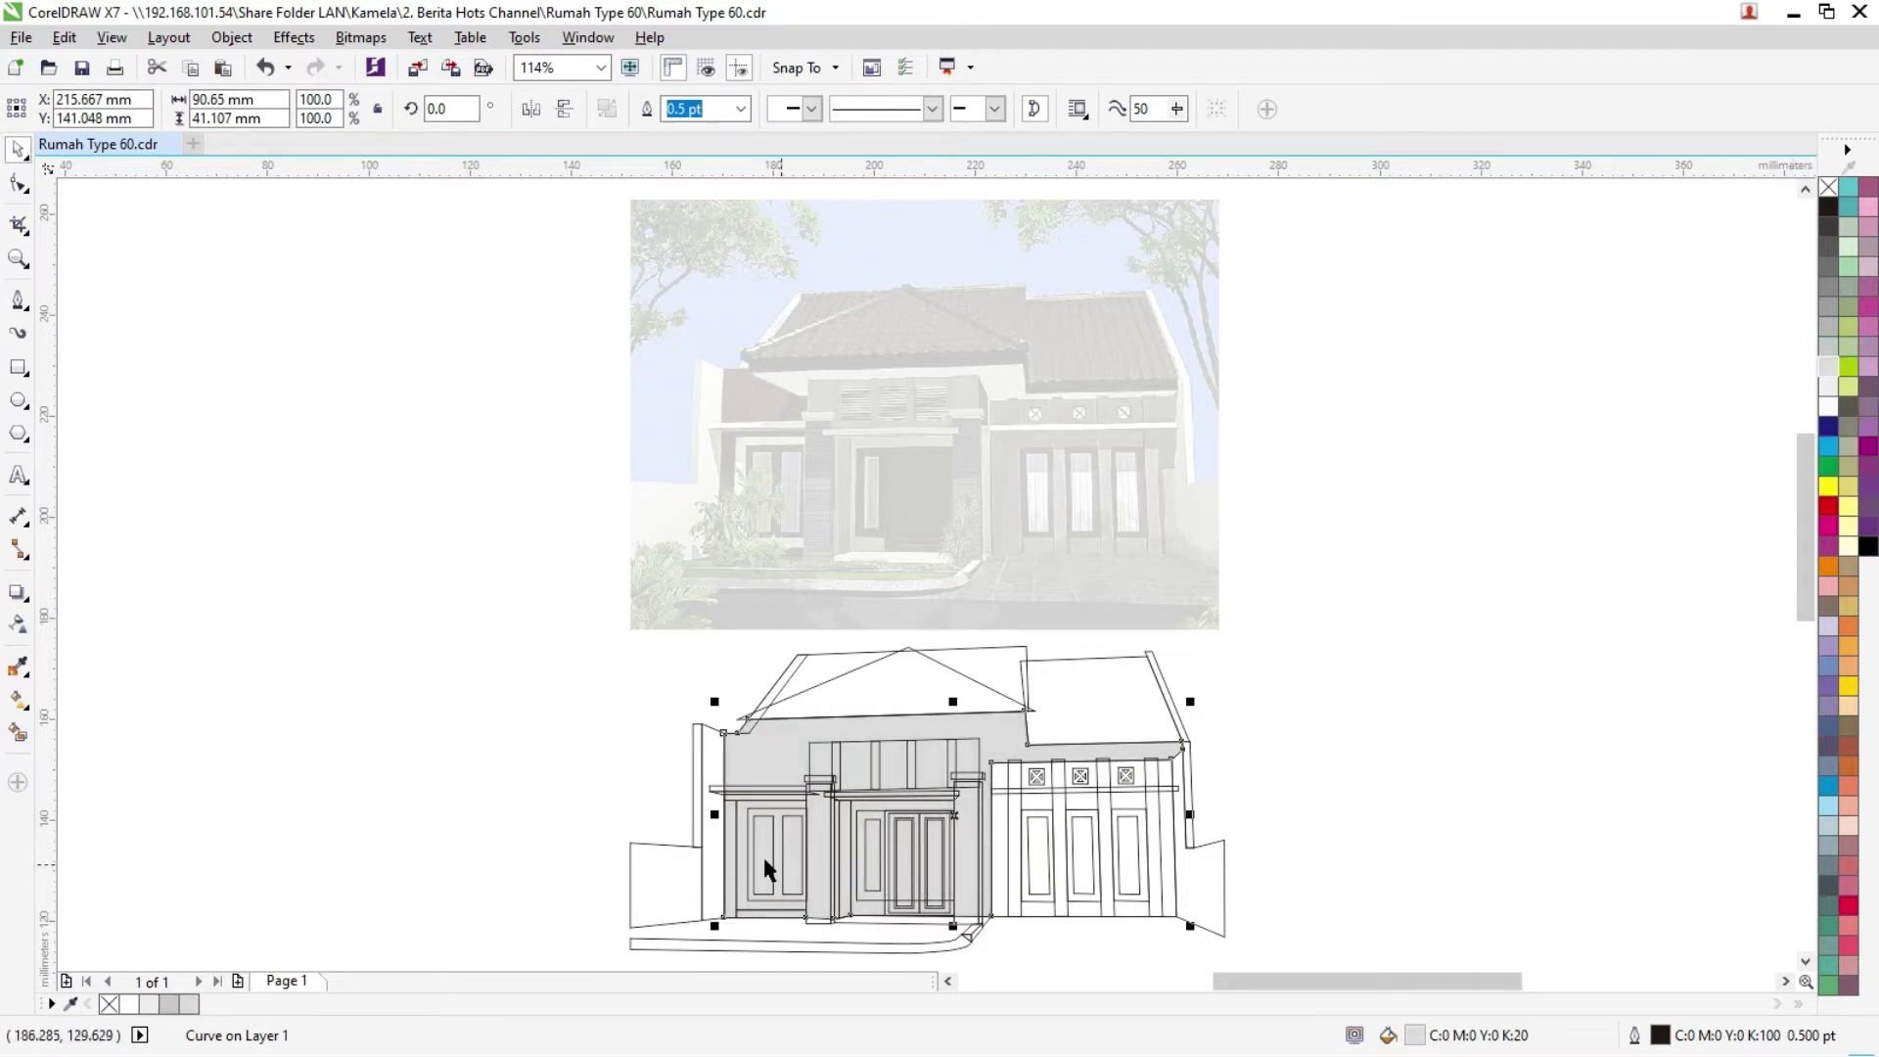
Step: Fill the house's left side wall with 10% black and its narrow outer edge strip with 20% black
left_click(712, 746)
left_click(1827, 386)
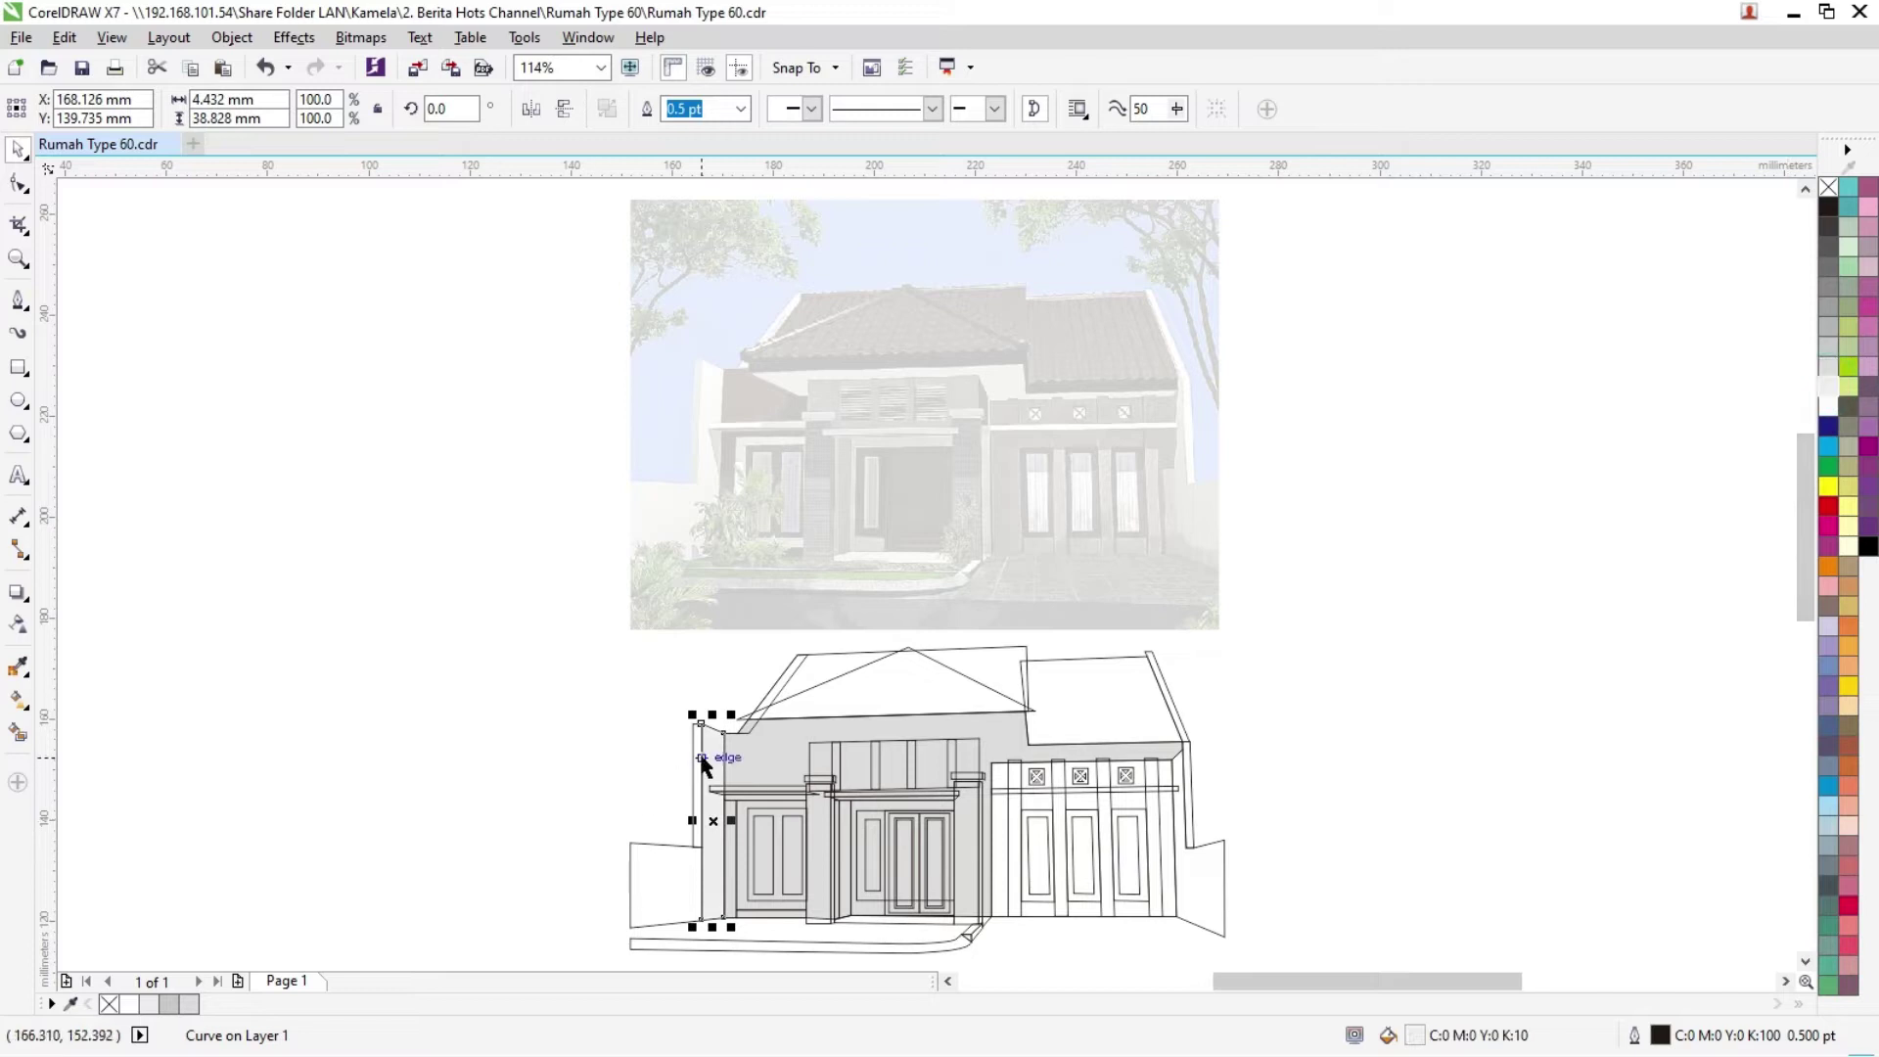
left_click(694, 757)
left_click(1828, 368)
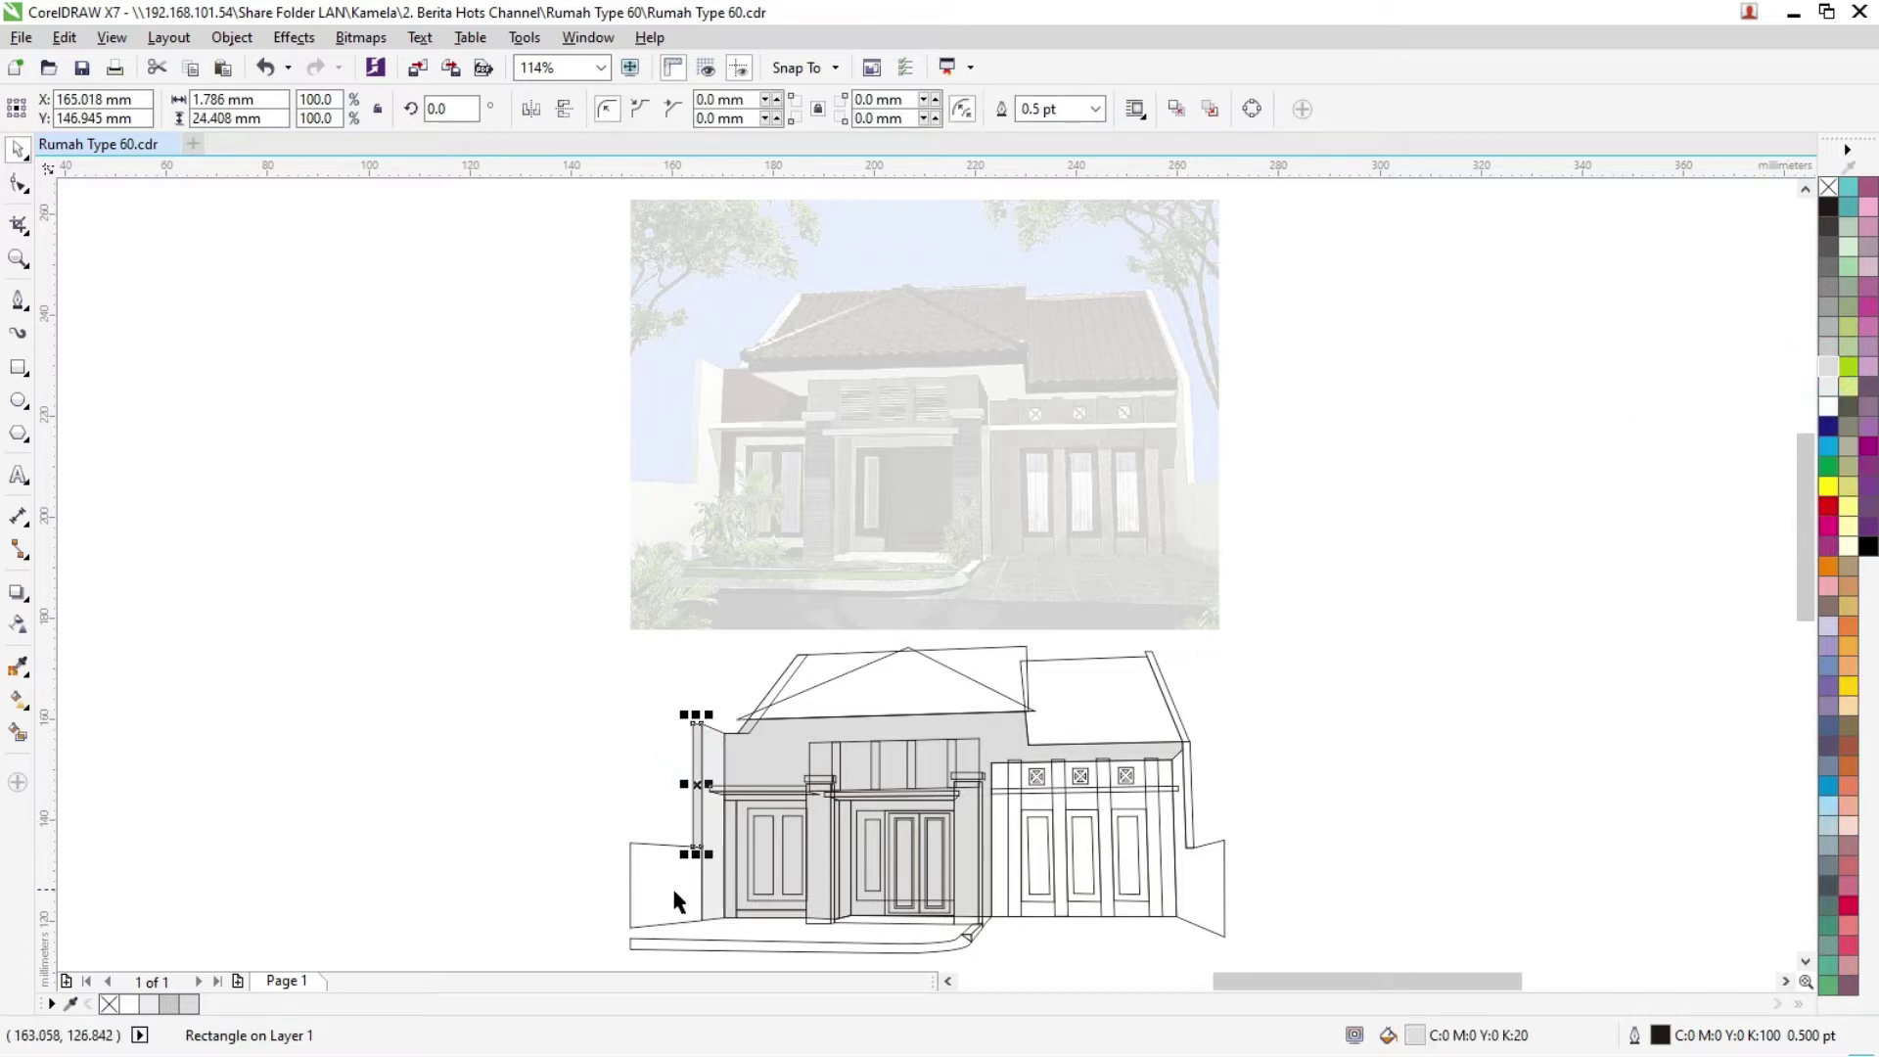
Step: Fill the low boundary wall on the house's left with 10% black and the one on its right with 20% black
left_click(700, 885)
left_click(1829, 386)
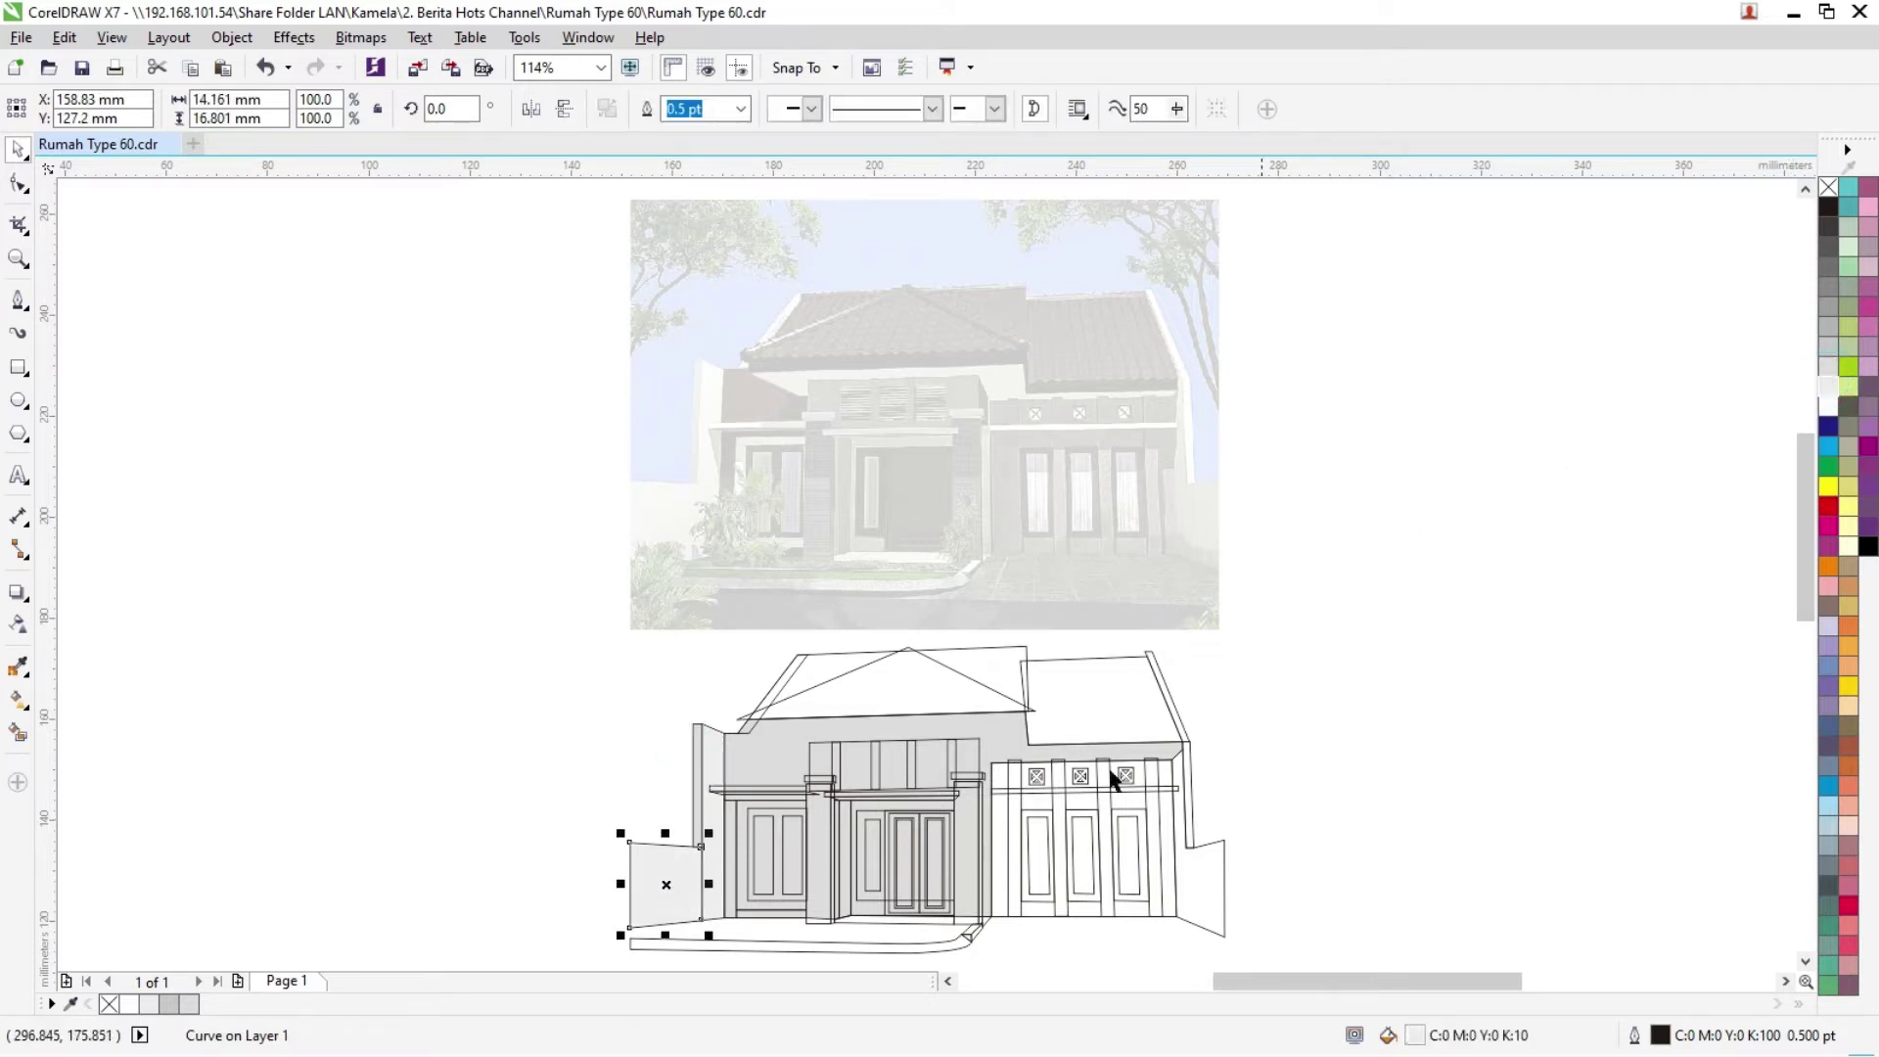
left_click(710, 753)
left_click(1447, 701)
left_click(1197, 904)
left_click(1829, 368)
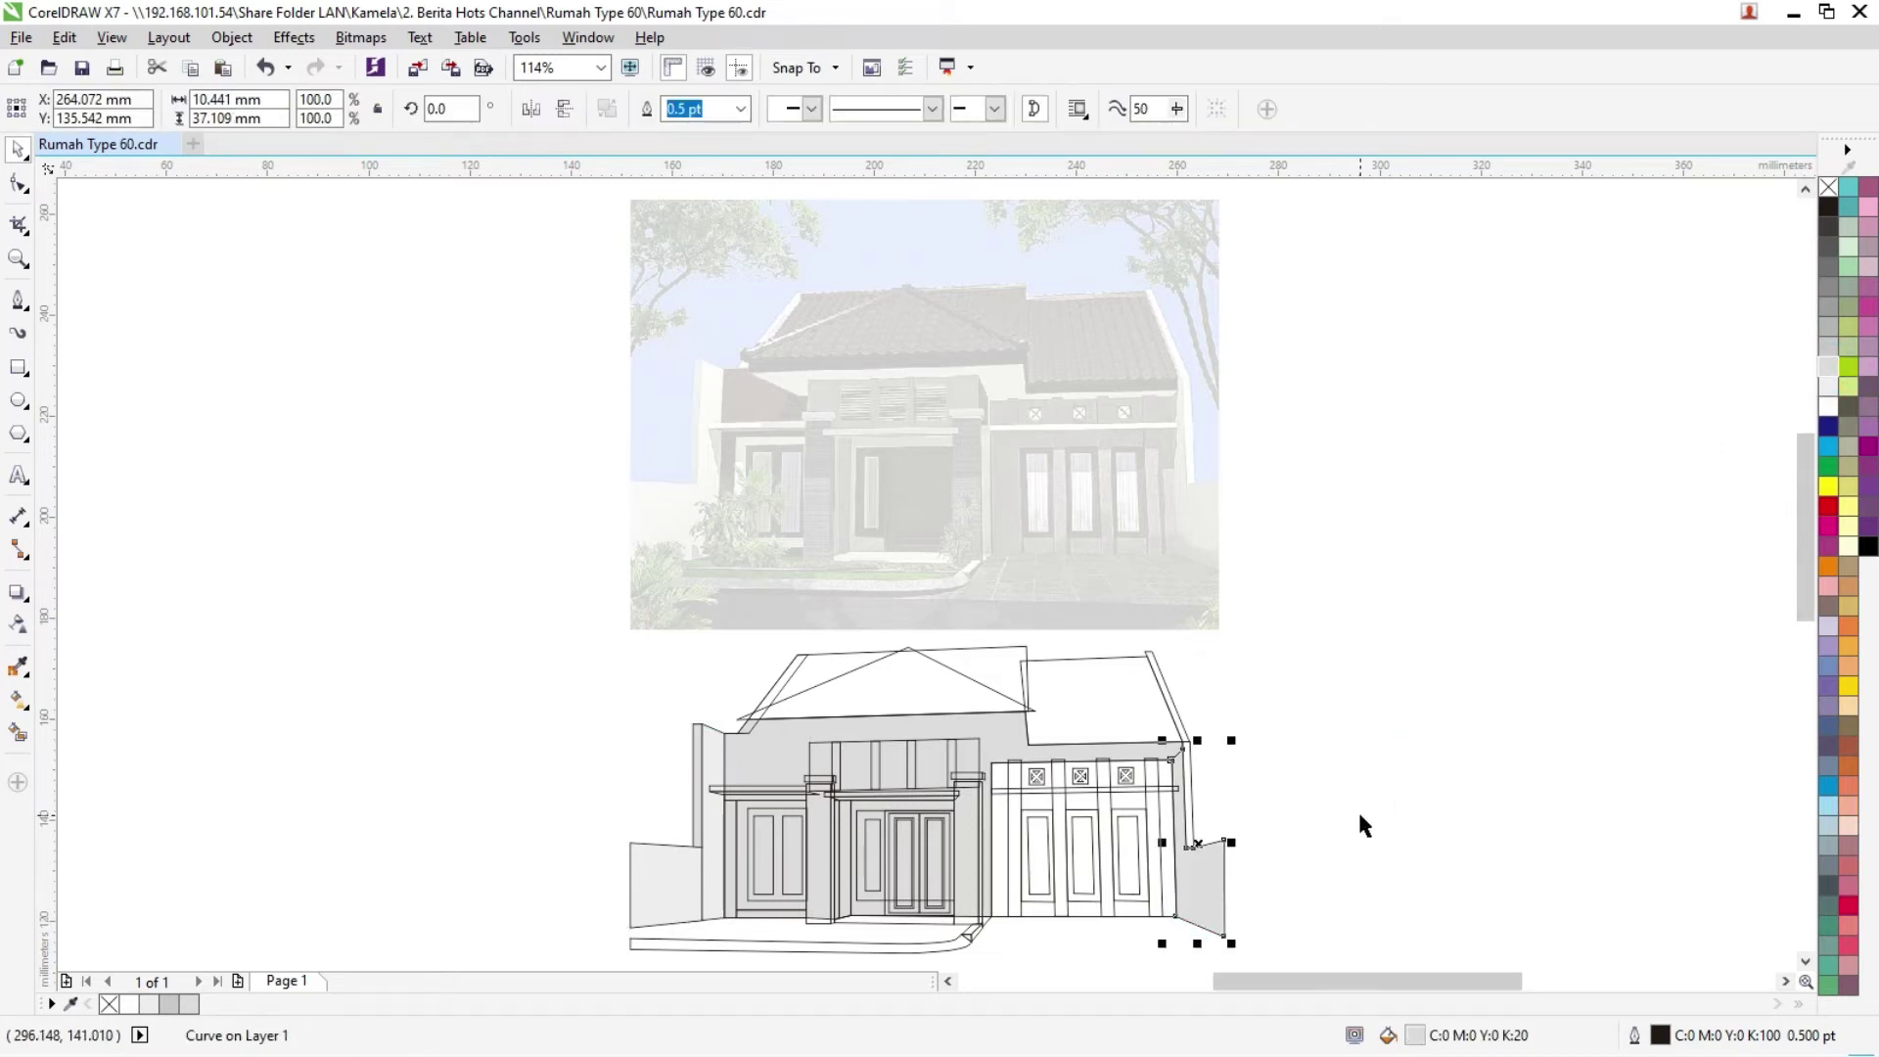
Step: Fill the right side wall's narrow strip and both slanted roof trims with 10% black
left_click(1187, 818)
left_click(1189, 789)
left_click(1828, 387)
left_click(1316, 693)
left_click(1176, 718)
left_click(1828, 387)
left_click(1425, 621)
left_click(776, 684)
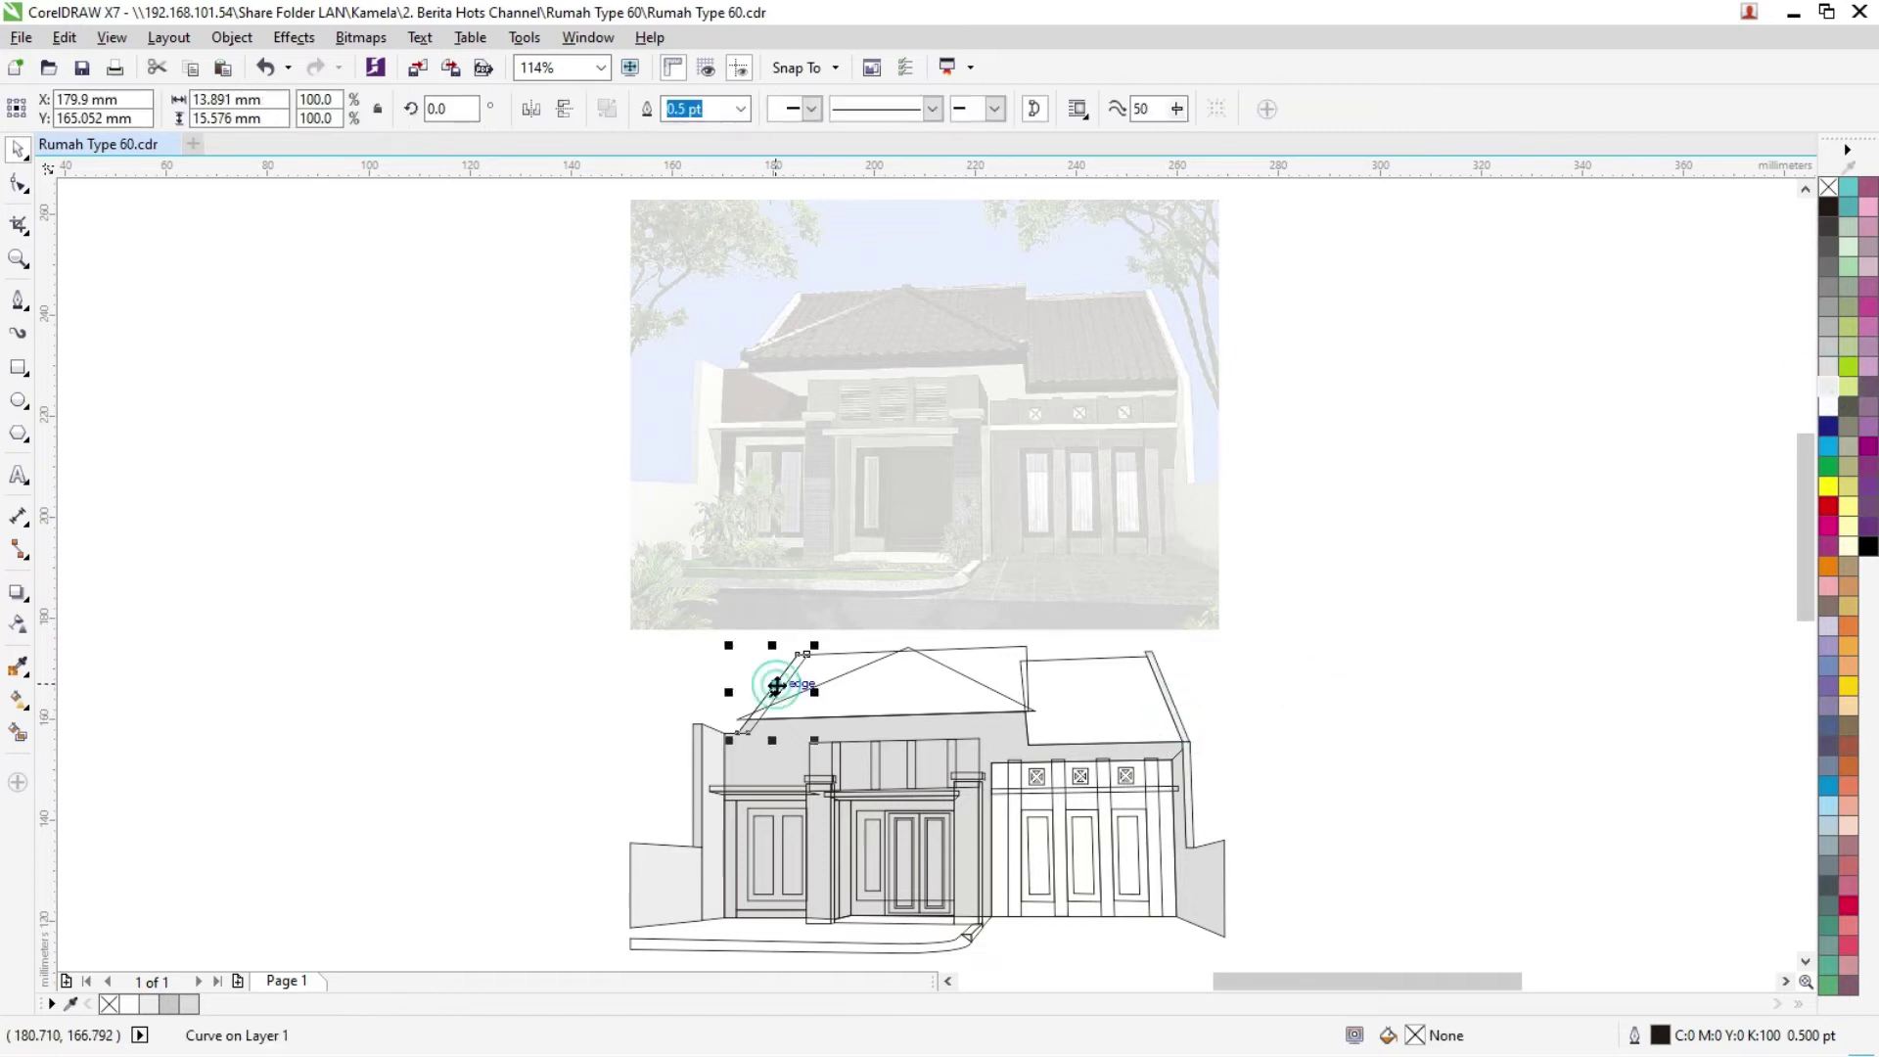
left_click(1828, 386)
left_click(1511, 585)
Step: Fill the triangular front roof with Brown (C:0 M:20 Y:40 K:40)
left_click(892, 682)
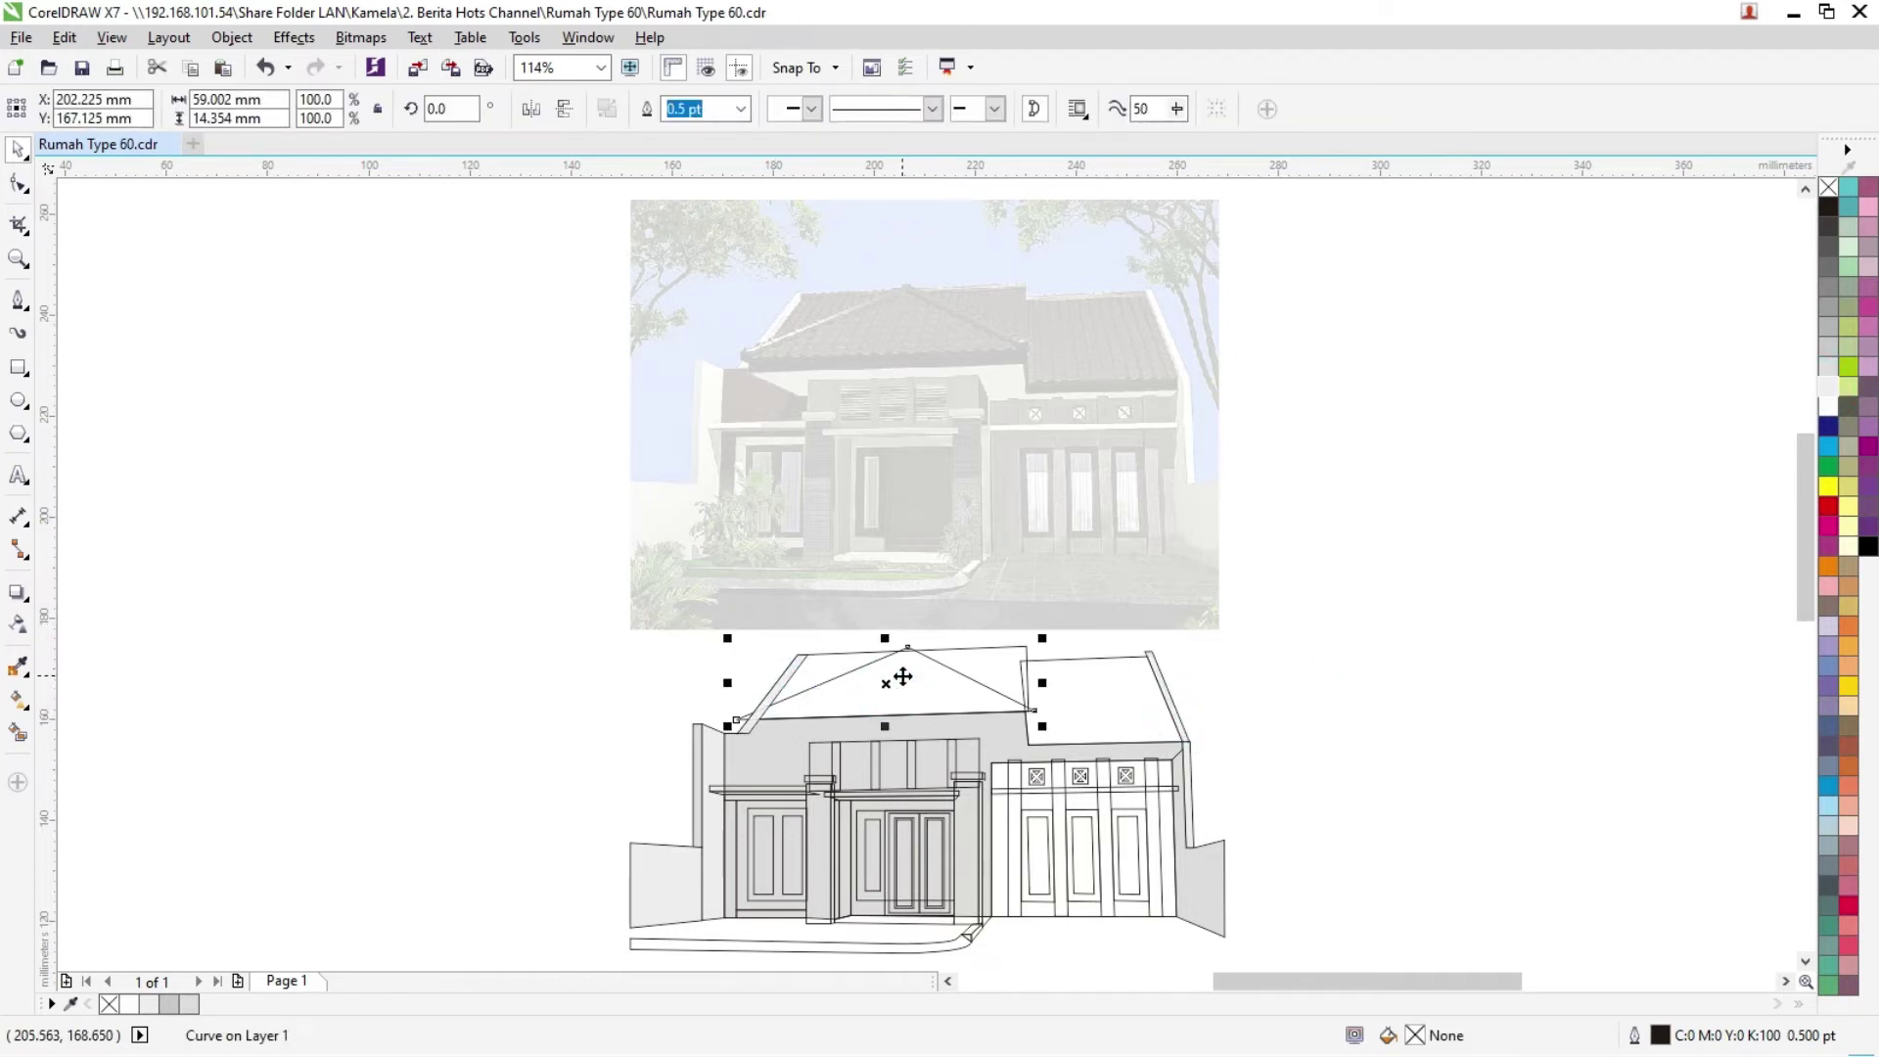
left_click(1346, 672)
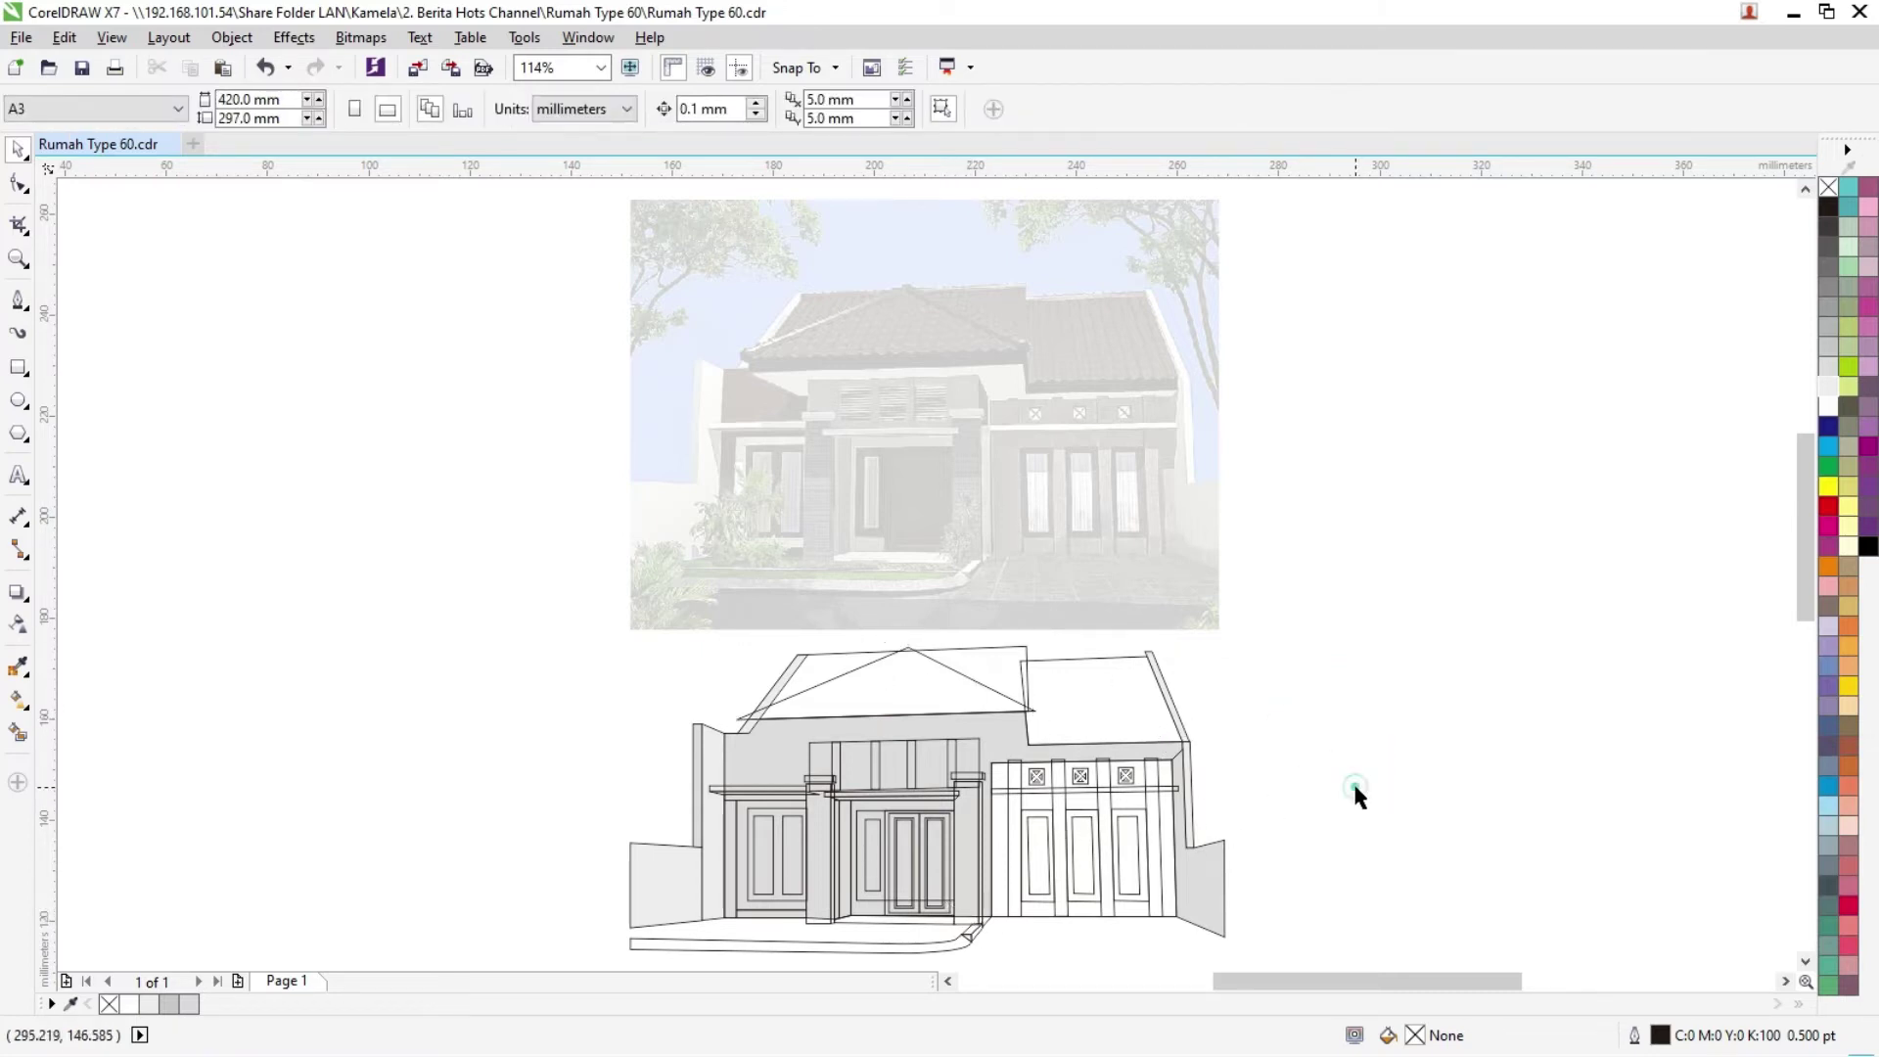
left_click(235, 343)
left_click(946, 666)
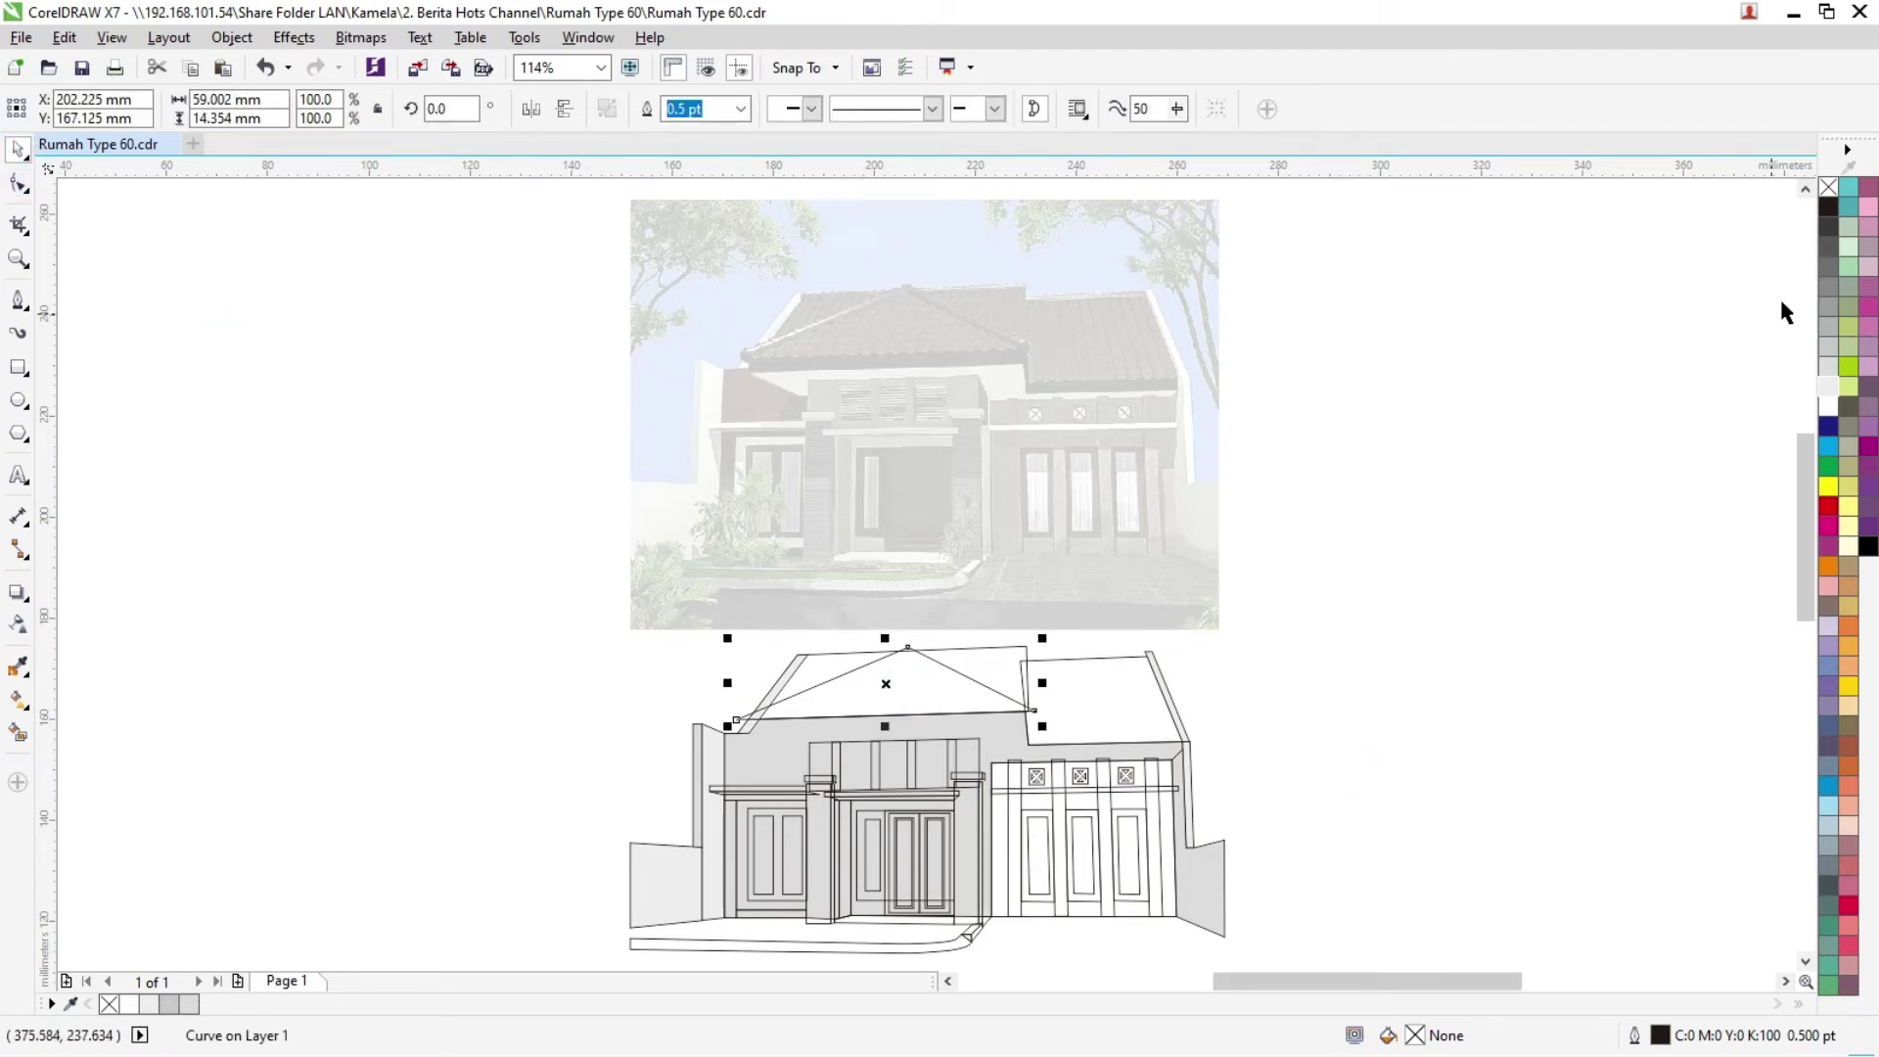
left_click(1848, 577)
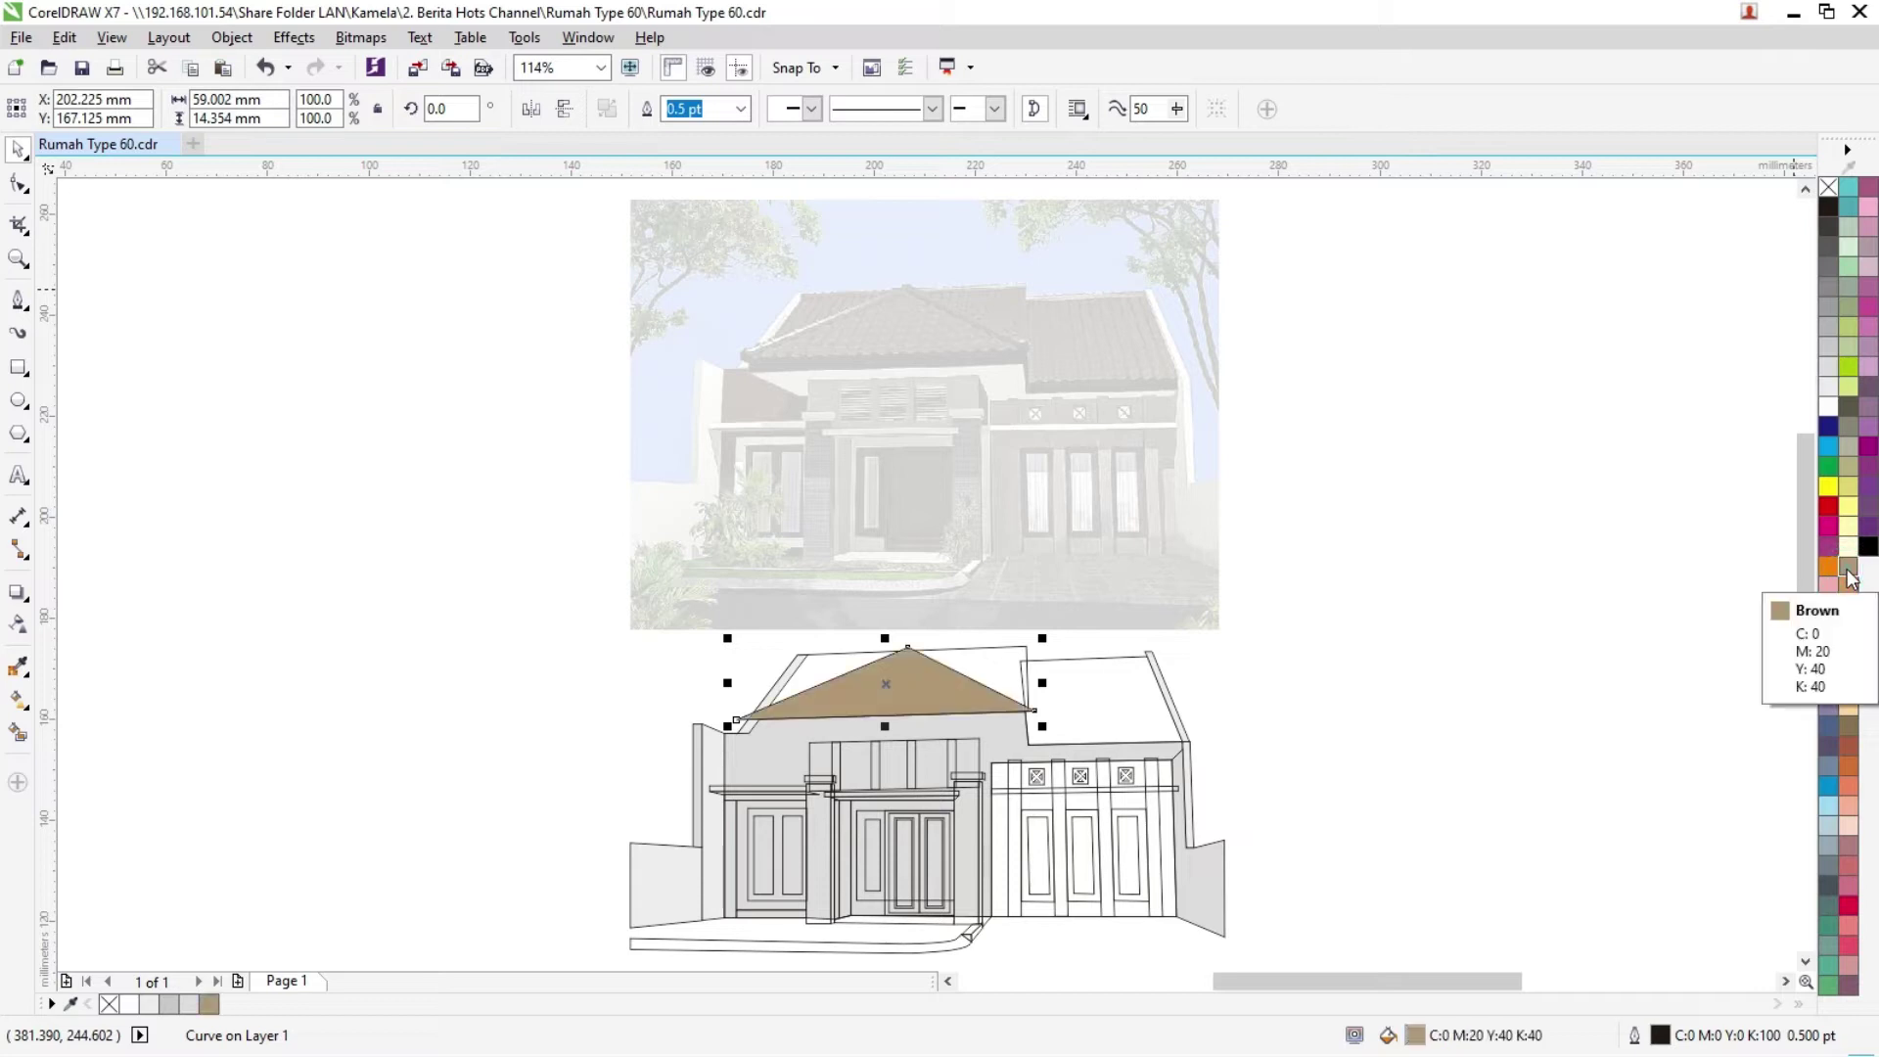
left_click(1478, 628)
Step: Fill the main roof behind the triangle and the right roof with the same Brown
left_click(994, 675)
left_click(1269, 696)
left_click(1120, 699)
left_click(1848, 567)
left_click(1424, 713)
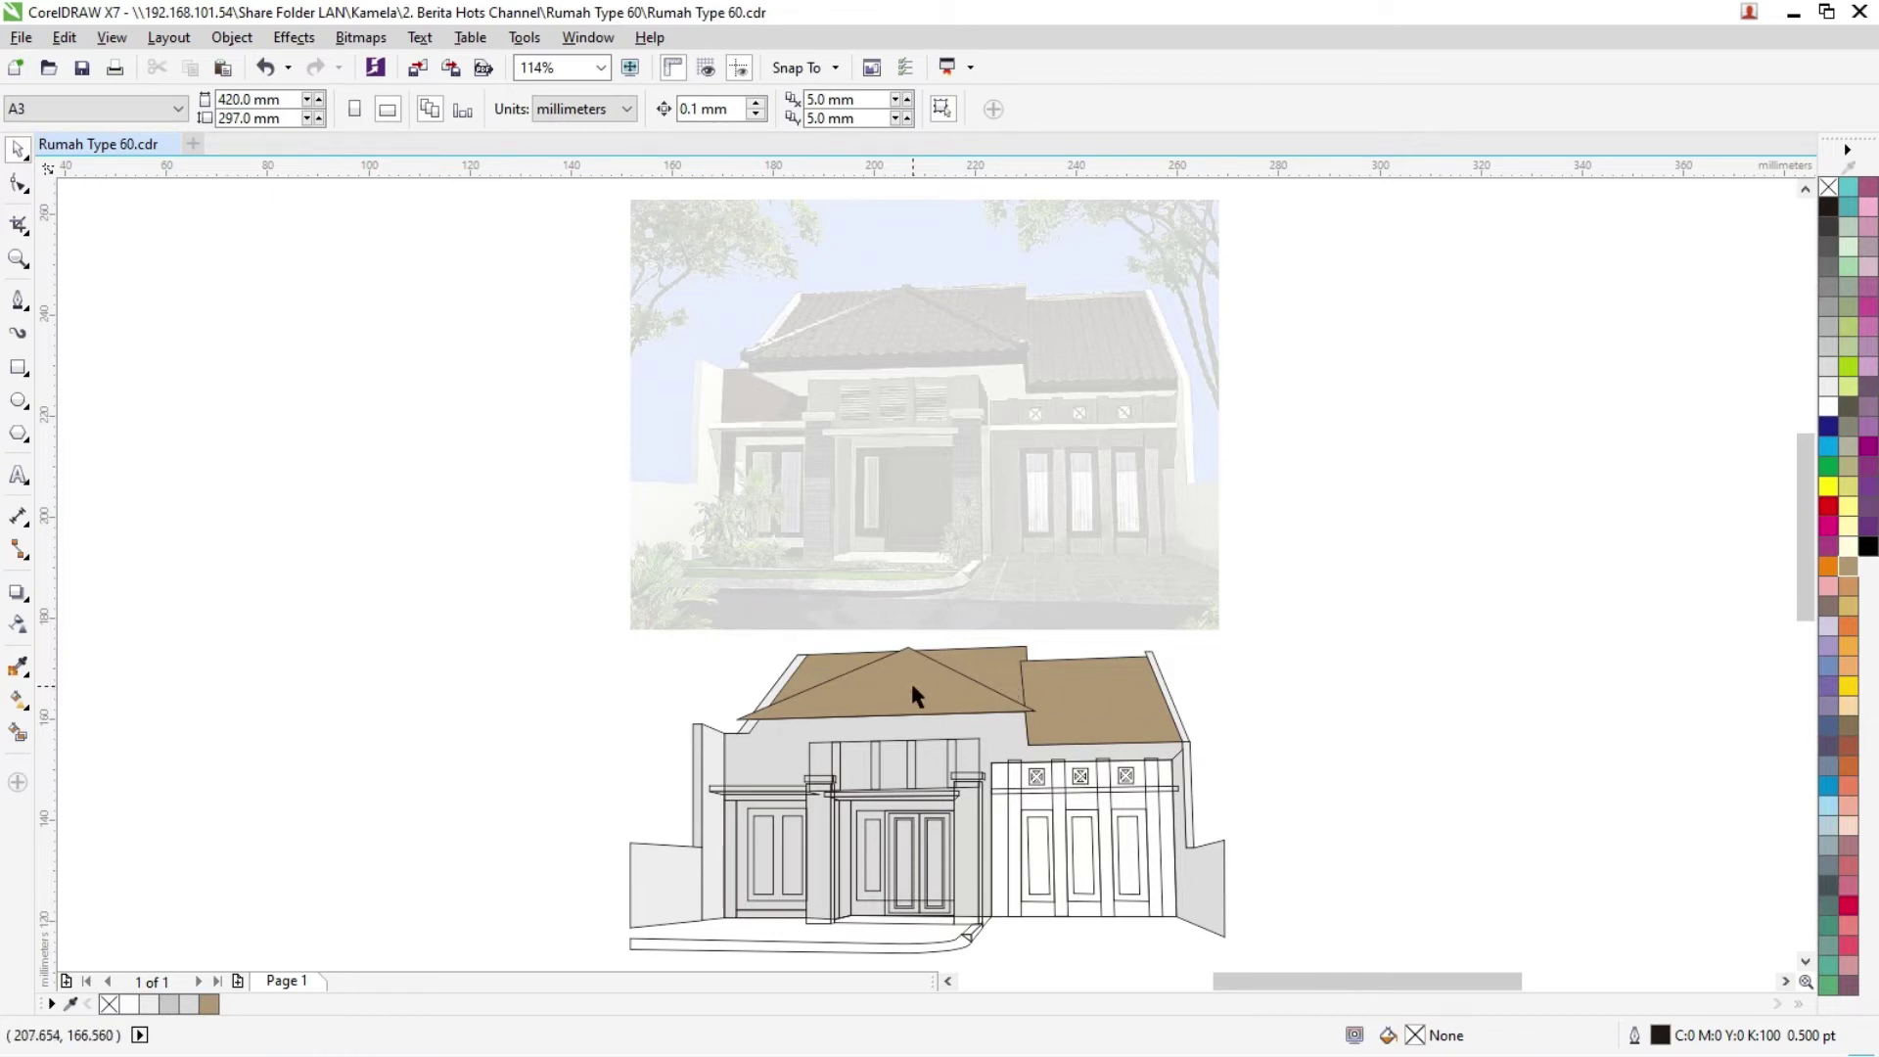
left_click(1472, 697)
left_click(1349, 766)
Step: Fill the glass panes of the left window, the entrance side window and the right wing's windows with white
left_click(764, 852)
scroll(959, 875, "up", 2)
left_click_drag(1806, 591, 1806, 609)
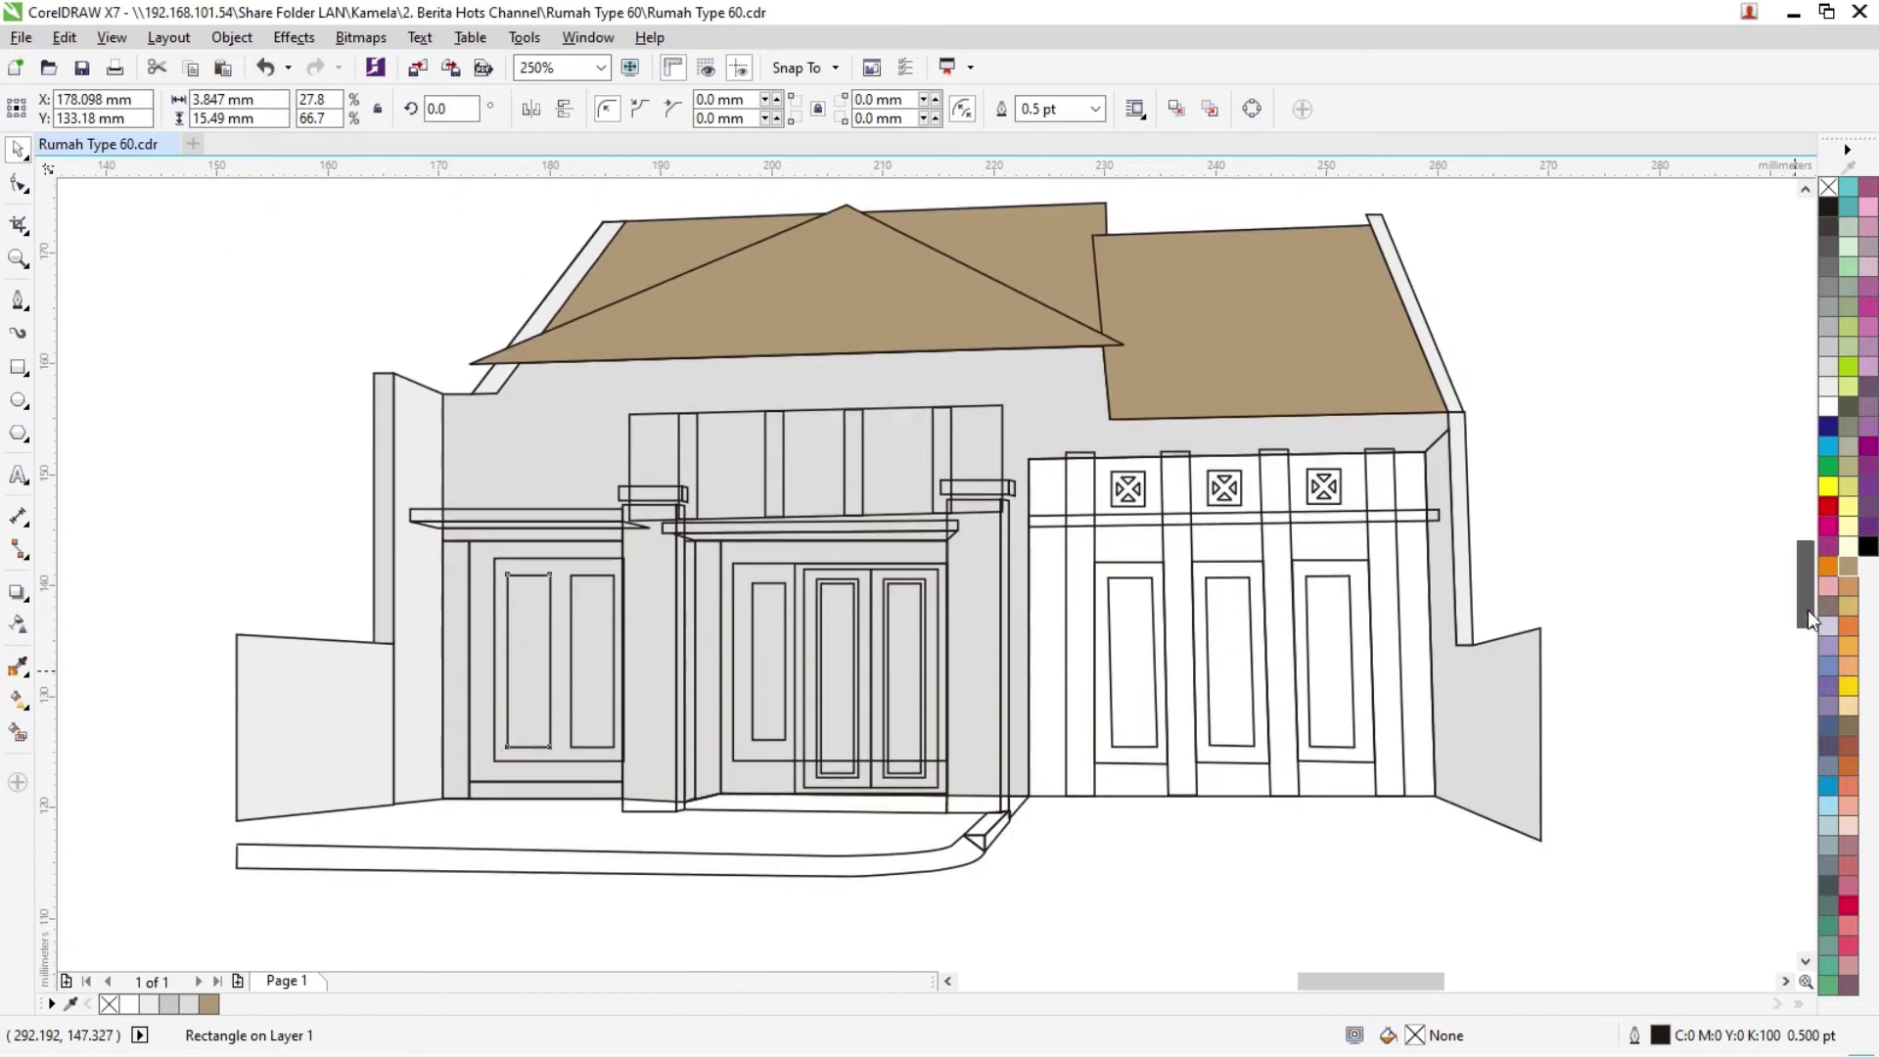
left_click(580, 613, "shift")
left_click(767, 629, "shift")
left_click(1132, 653, "shift")
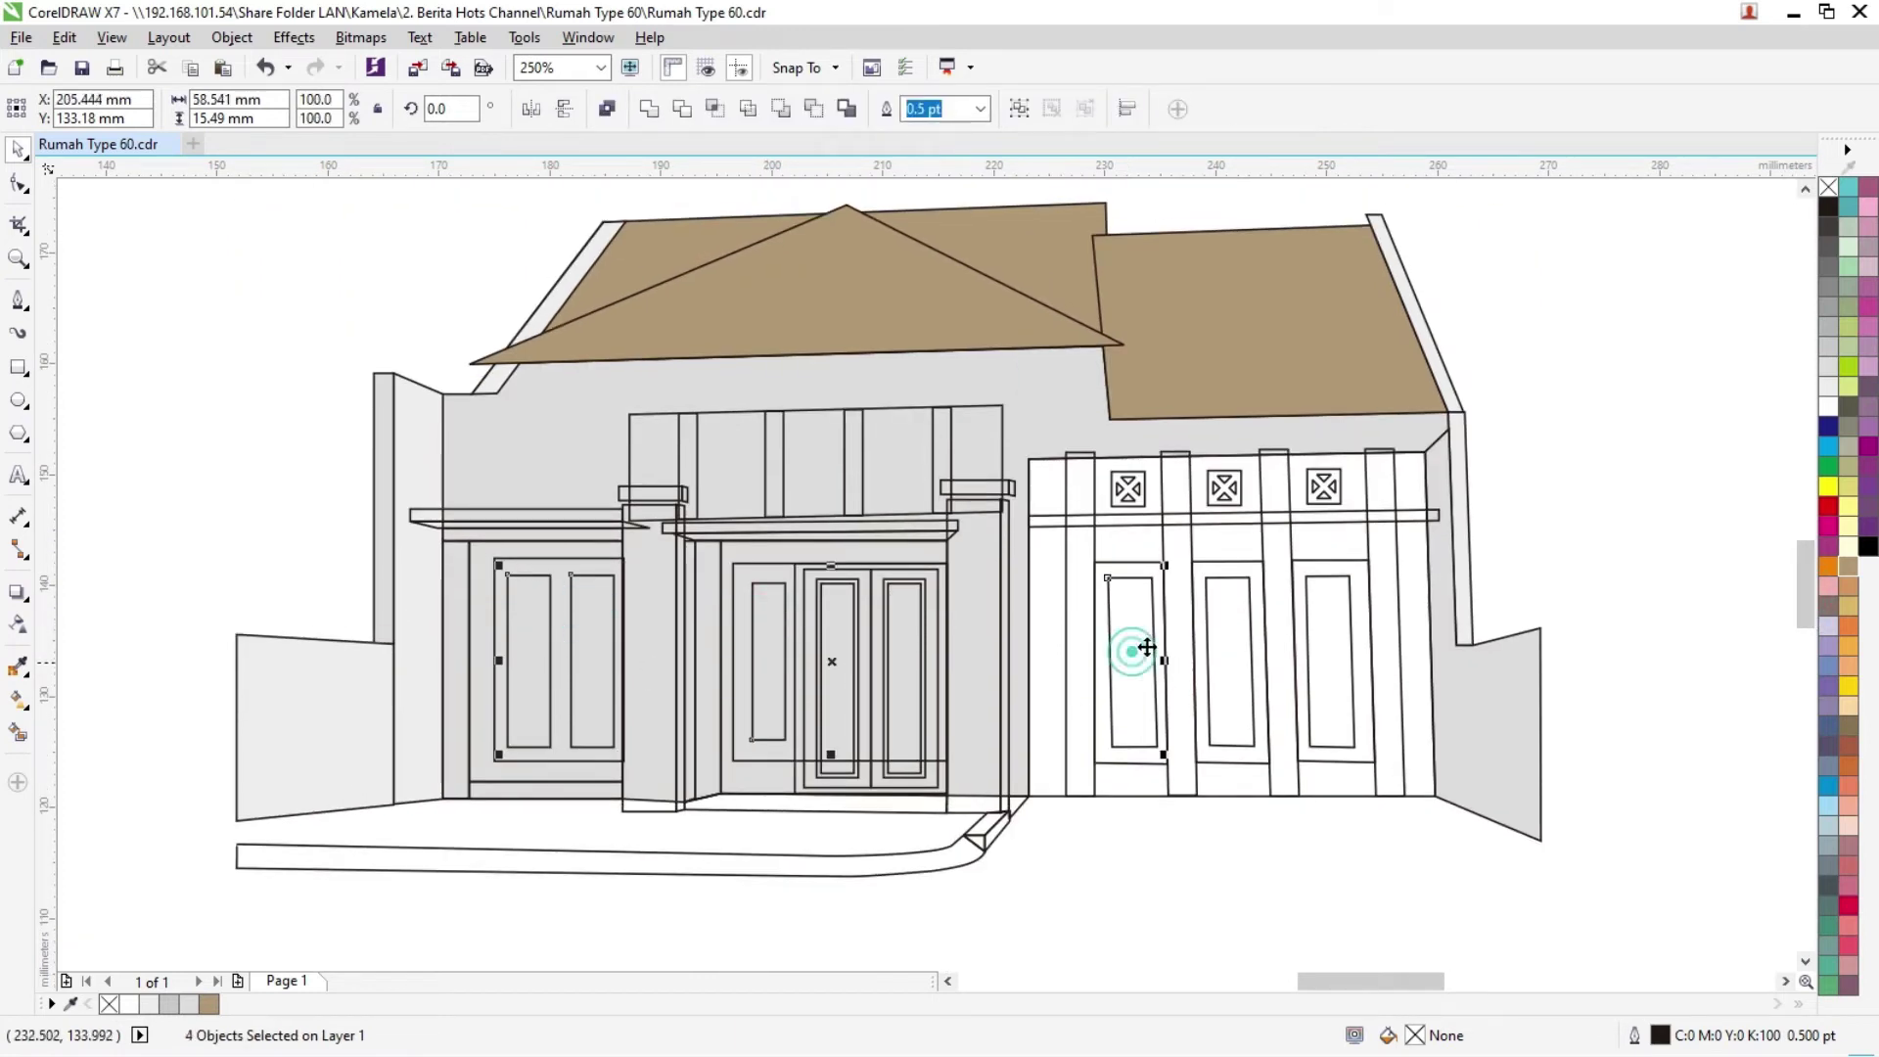
left_click(1329, 641, "shift")
left_click(1828, 407)
left_click(1657, 526)
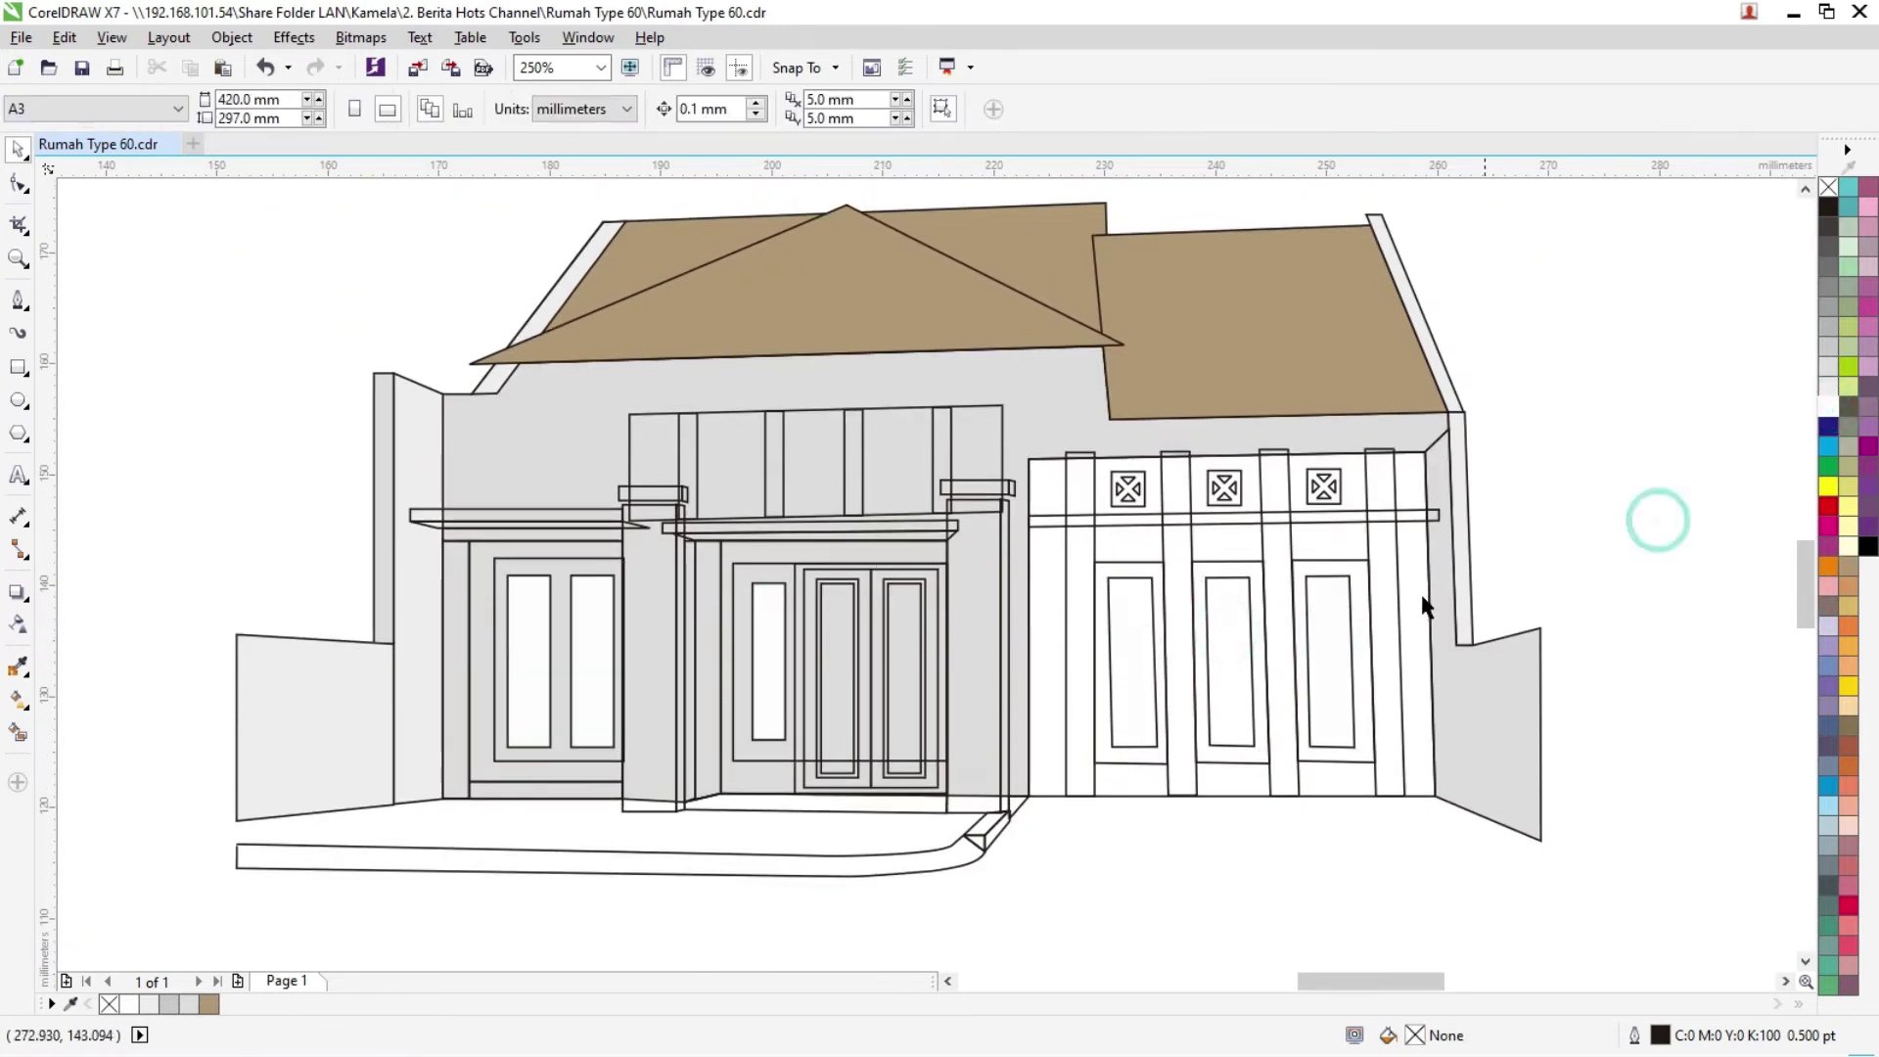
Step: Fill the thin porch floor strip below the entrance with 5% black (C:0 M:0 Y:0 K:5)
left_click(810, 810)
left_click(1606, 596)
left_click(747, 797)
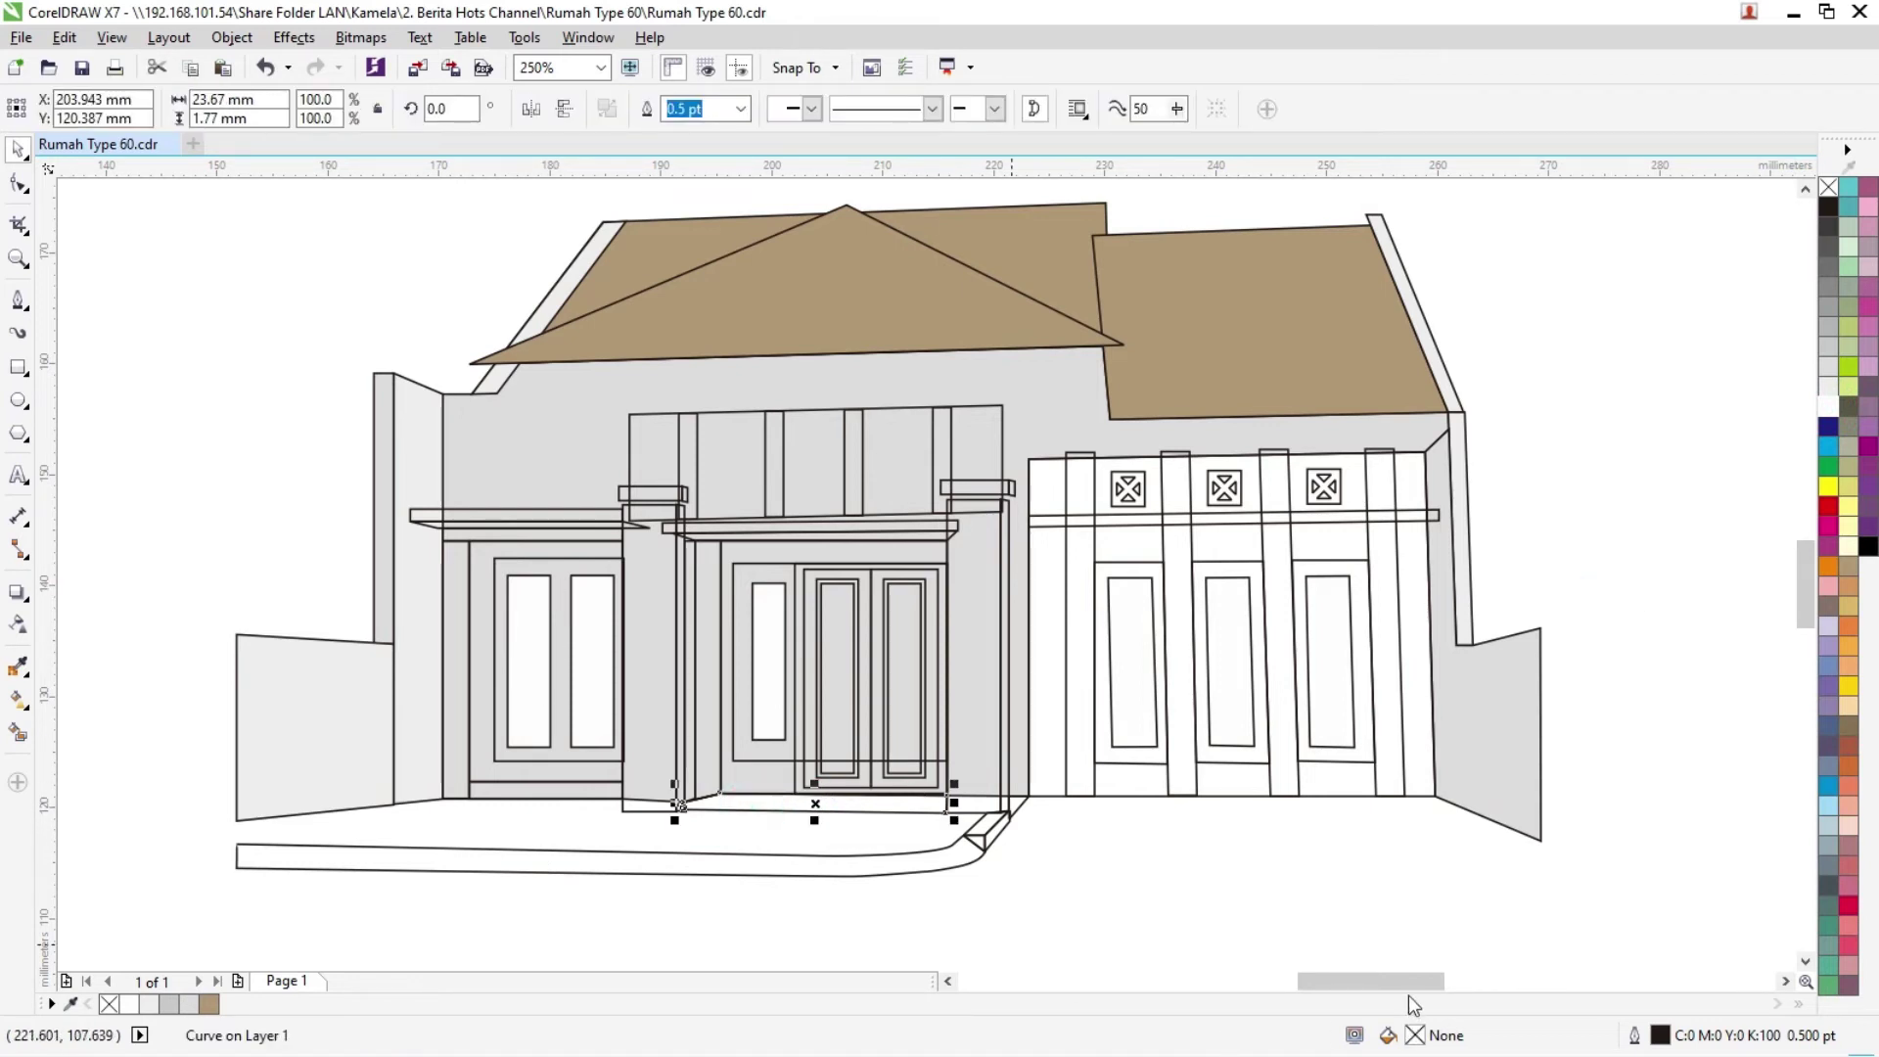
left_click(1832, 415)
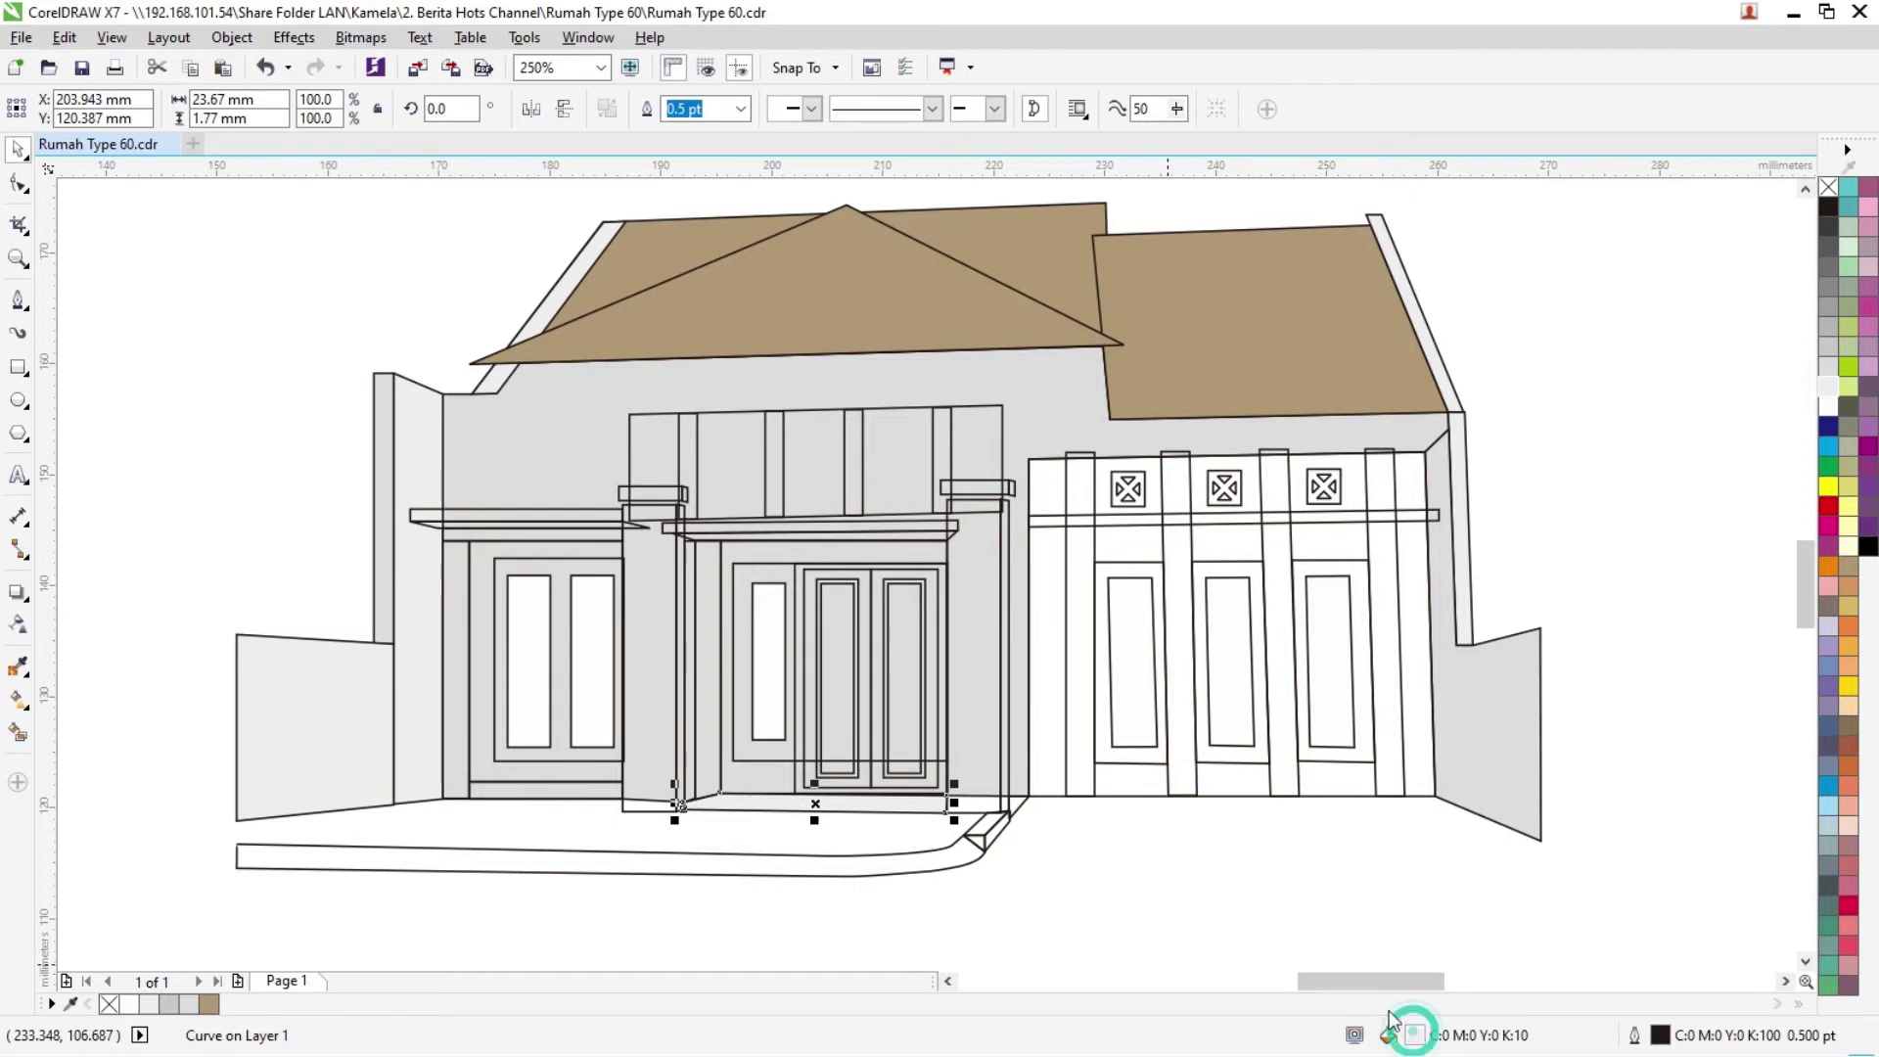
double_click(1415, 1035)
double_click(1562, 657)
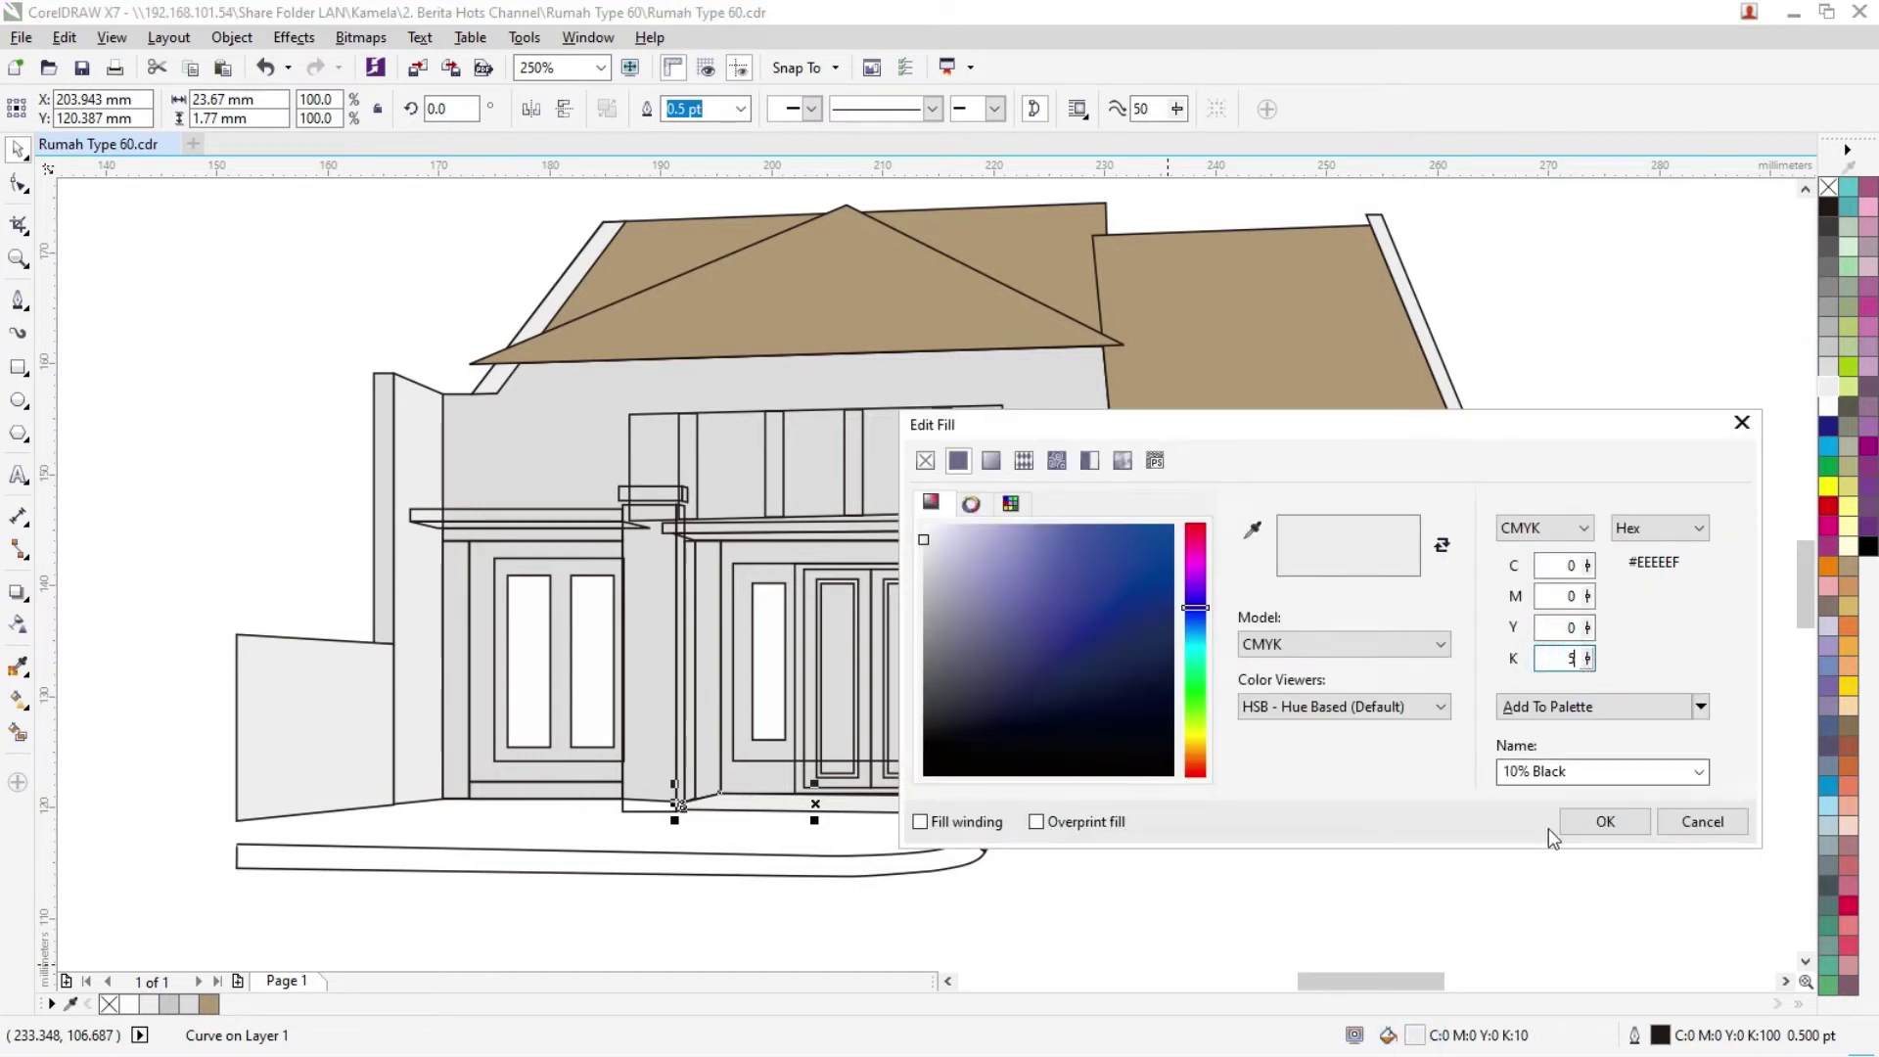
left_click(1576, 824)
left_click(701, 839)
left_click(643, 742)
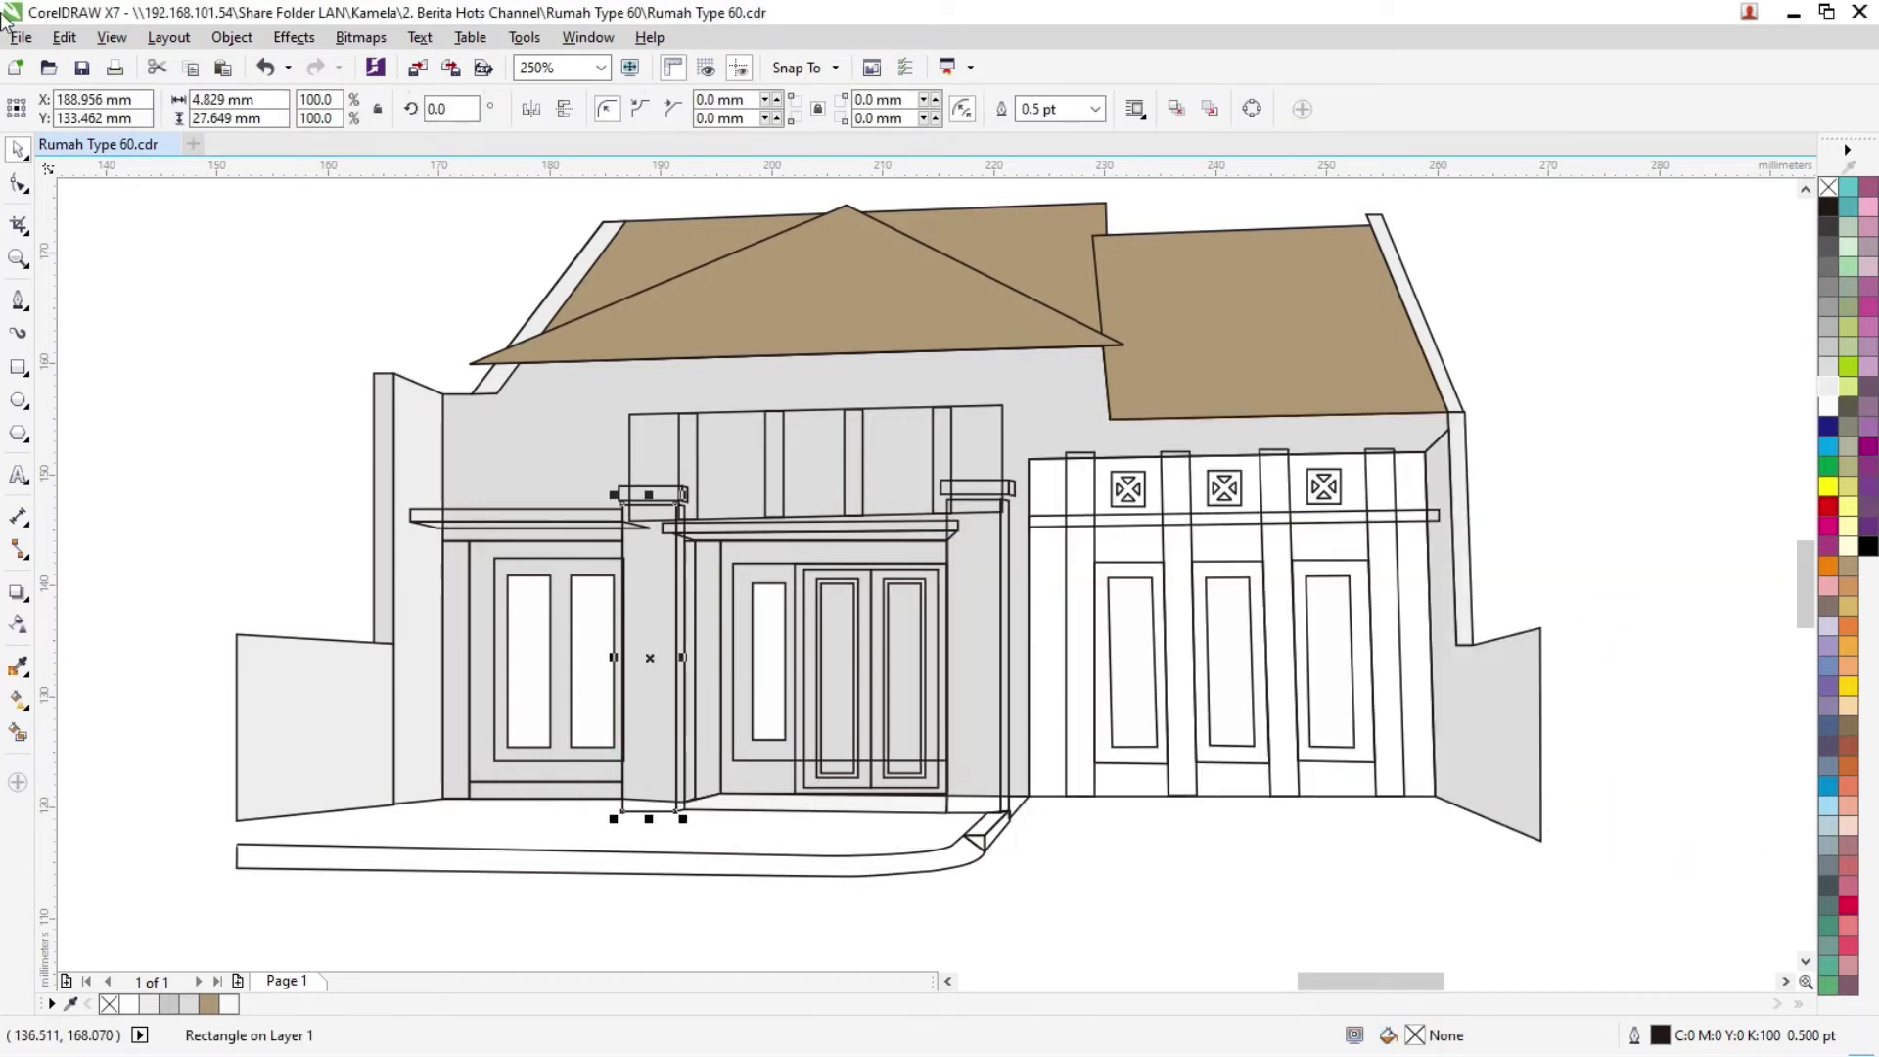
left_click(19, 153)
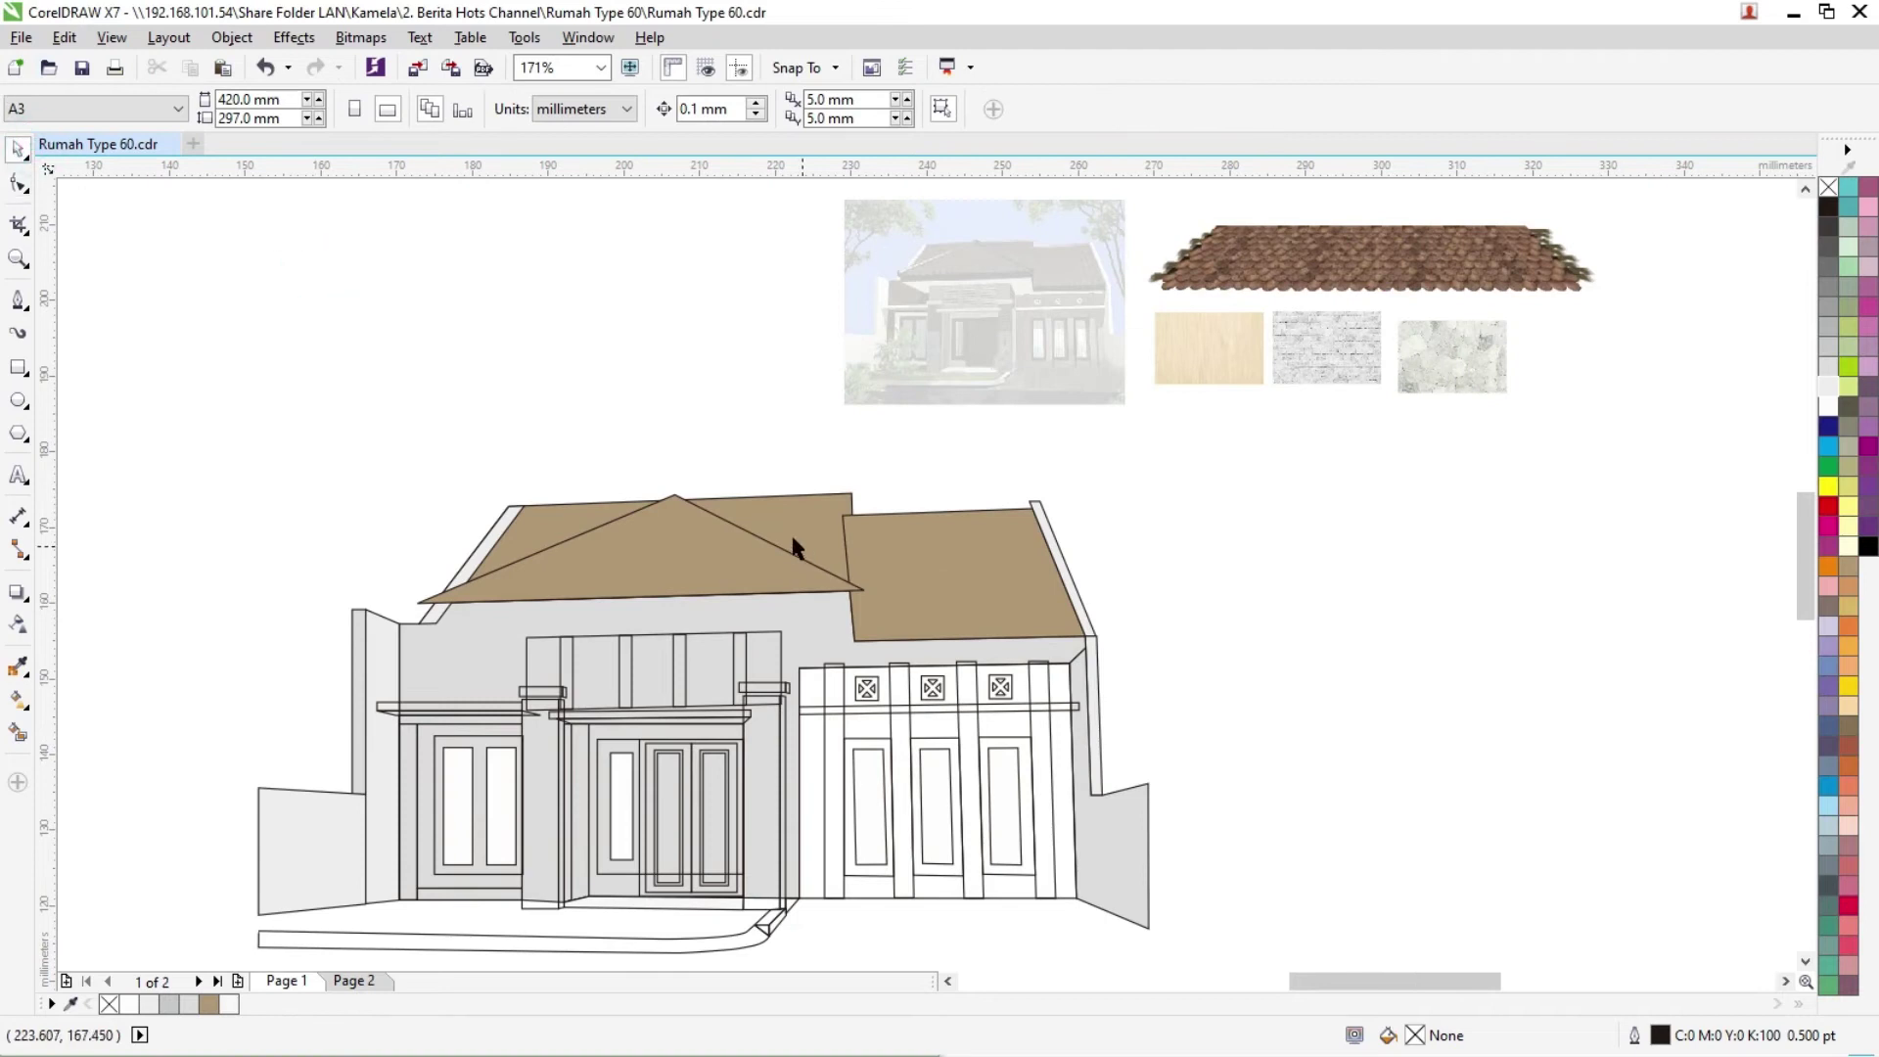
Step: Stretch the roof tile image to about 17.8 mm high and place a copy inside the triangular front roof with PowerClip
left_click(1394, 270)
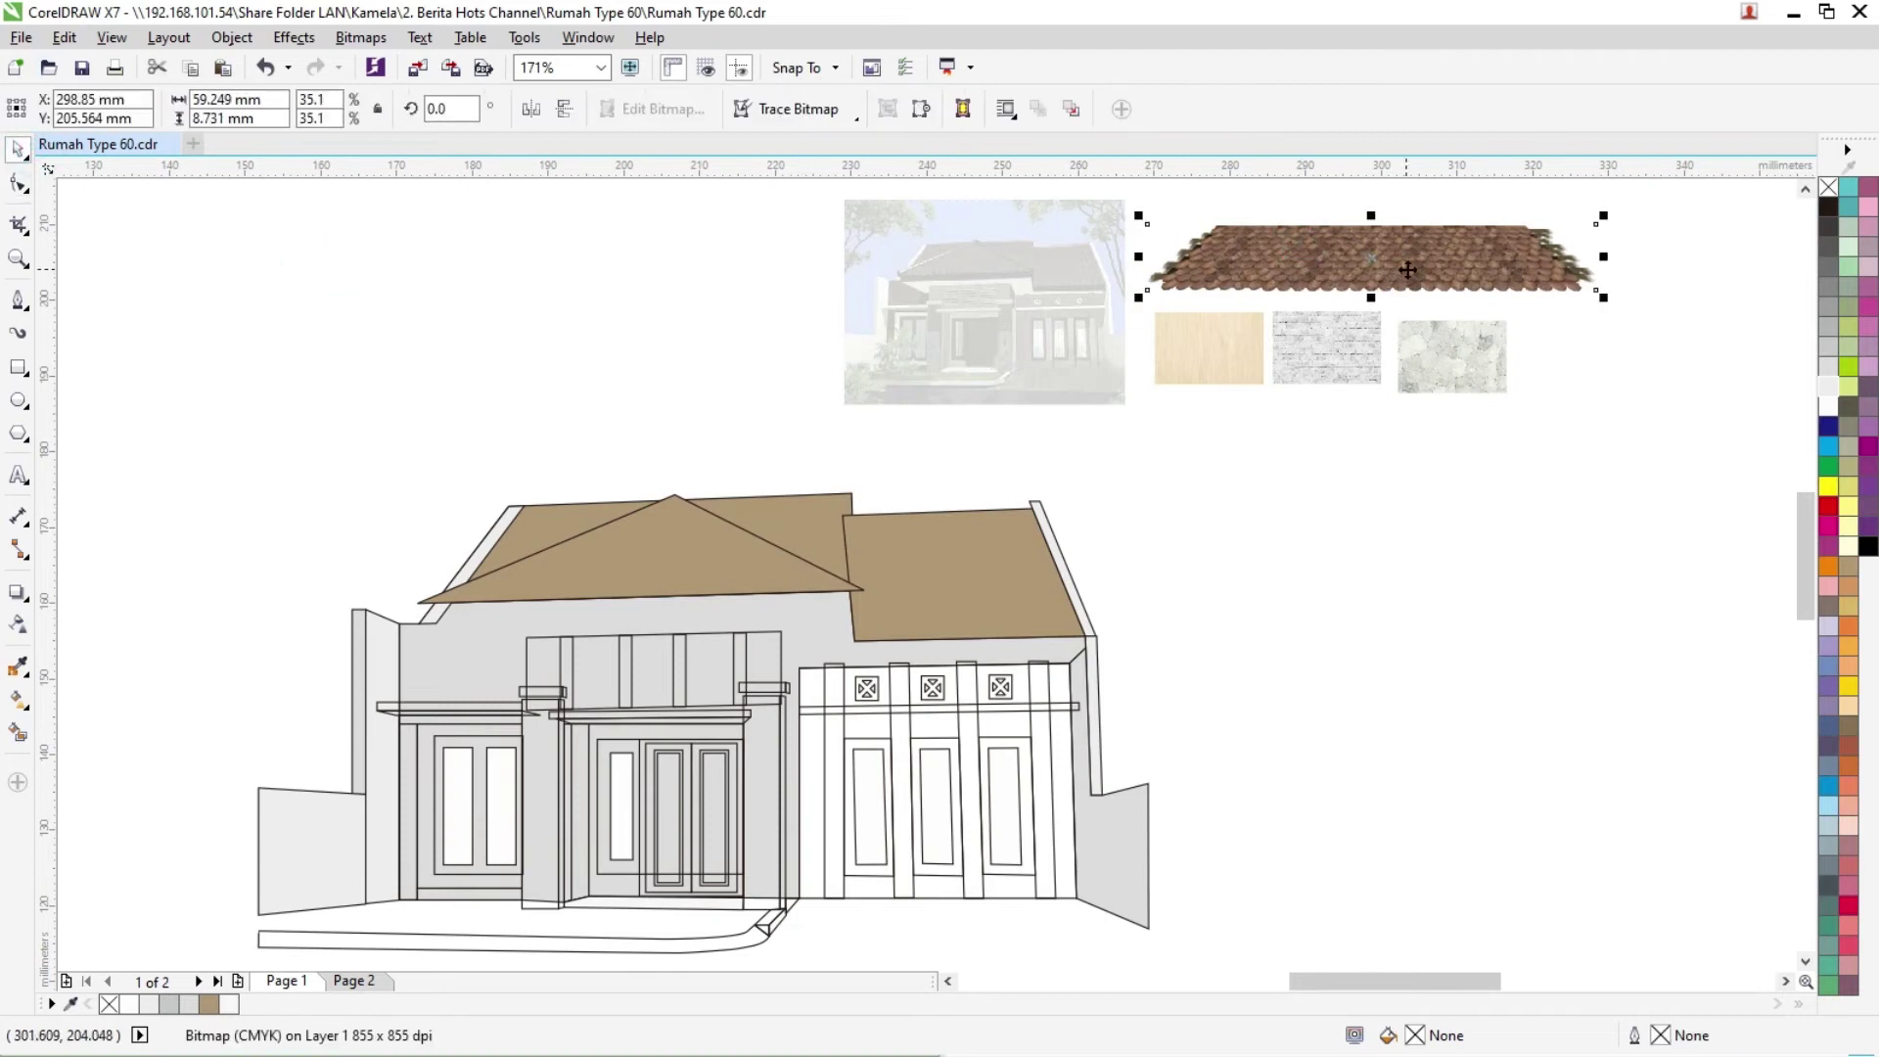
left_click_drag(1370, 297, 777, 524)
left_click(232, 37)
mouse_move(411, 191)
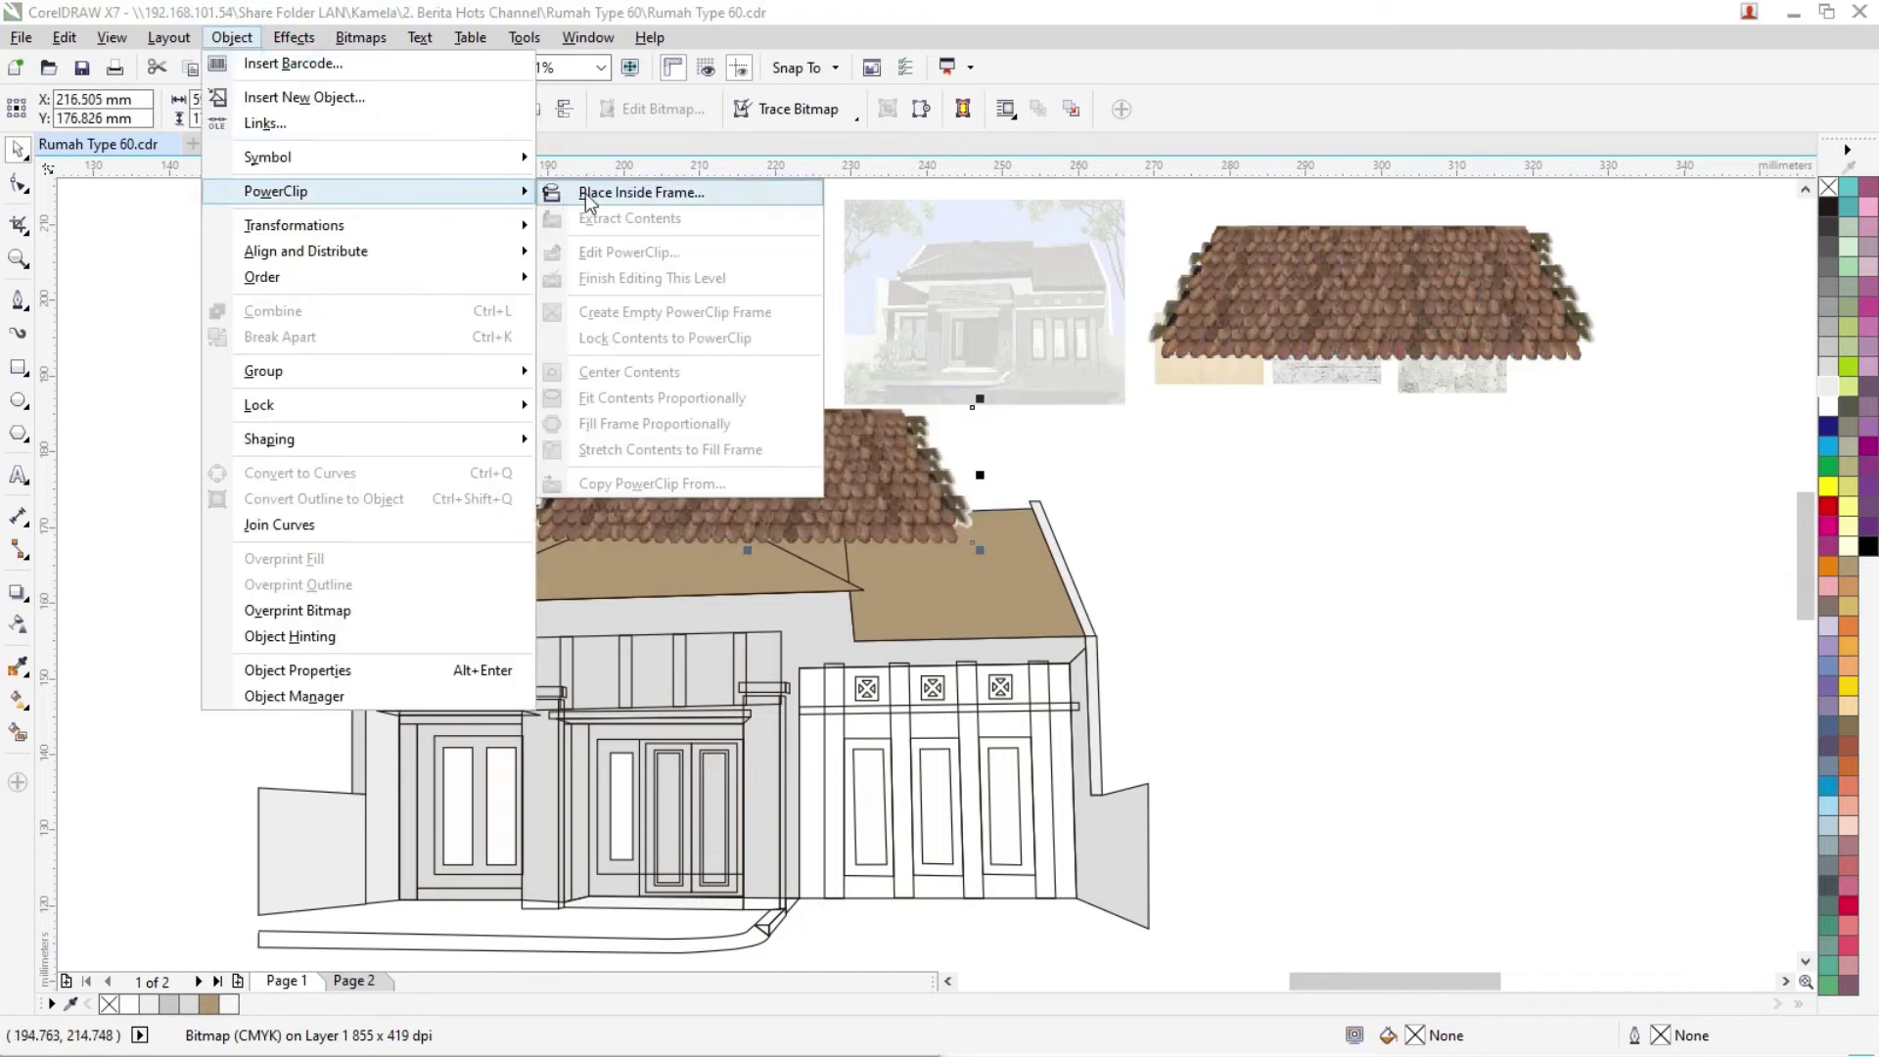
left_click(583, 195)
left_click(572, 570)
Step: Move and resize the tile image inside the triangular roof to about 62.4 × 17.5 mm, covering the triangle, and finish editing the PowerClip
right_click(631, 518)
left_click(724, 440)
left_click_drag(761, 459, 656, 548)
scroll(655, 558, "up", 2)
left_click_drag(1043, 668, 1071, 683)
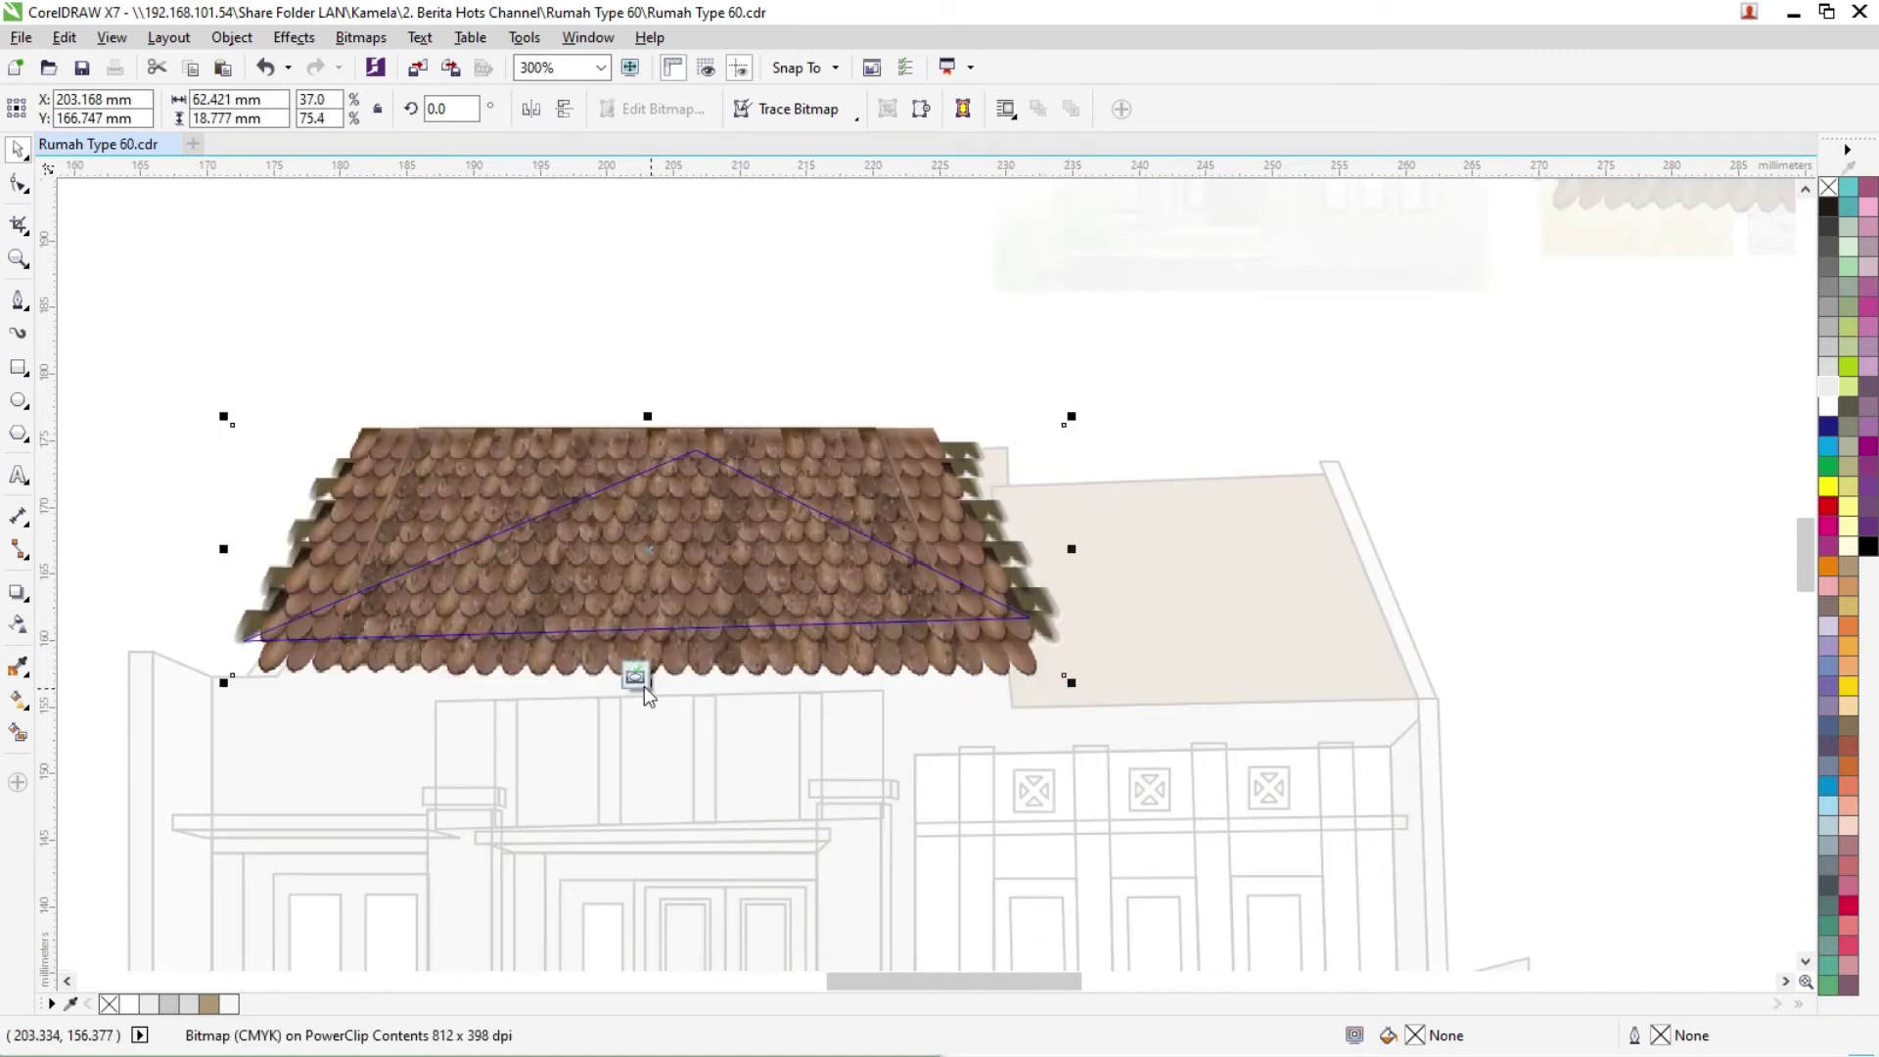
left_click_drag(647, 417, 649, 436)
left_click_drag(733, 580, 729, 586)
right_click(564, 573)
left_click(666, 519)
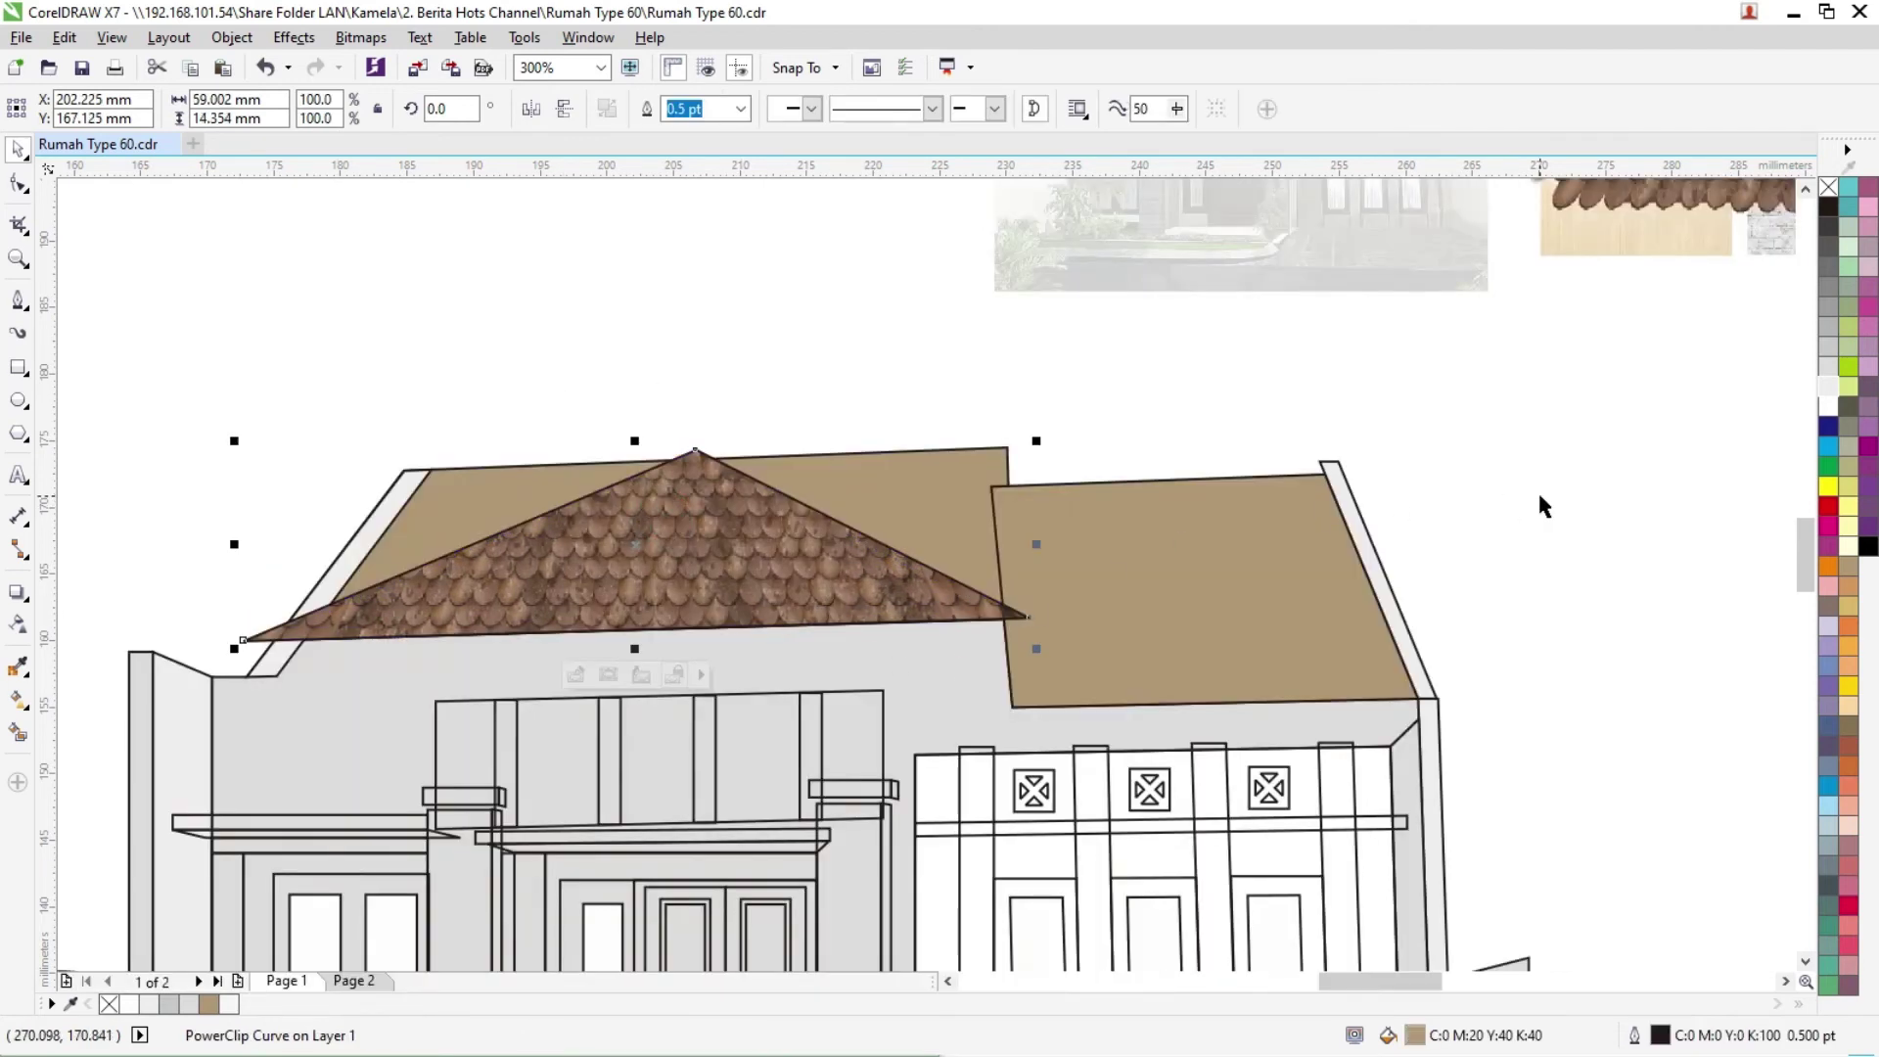
Step: Reshape the triangular front roof by lowering its right corner node so the bottom edge runs level
key("F10")
left_click_drag(1025, 617, 1032, 637)
left_click(18, 149)
key("Escape")
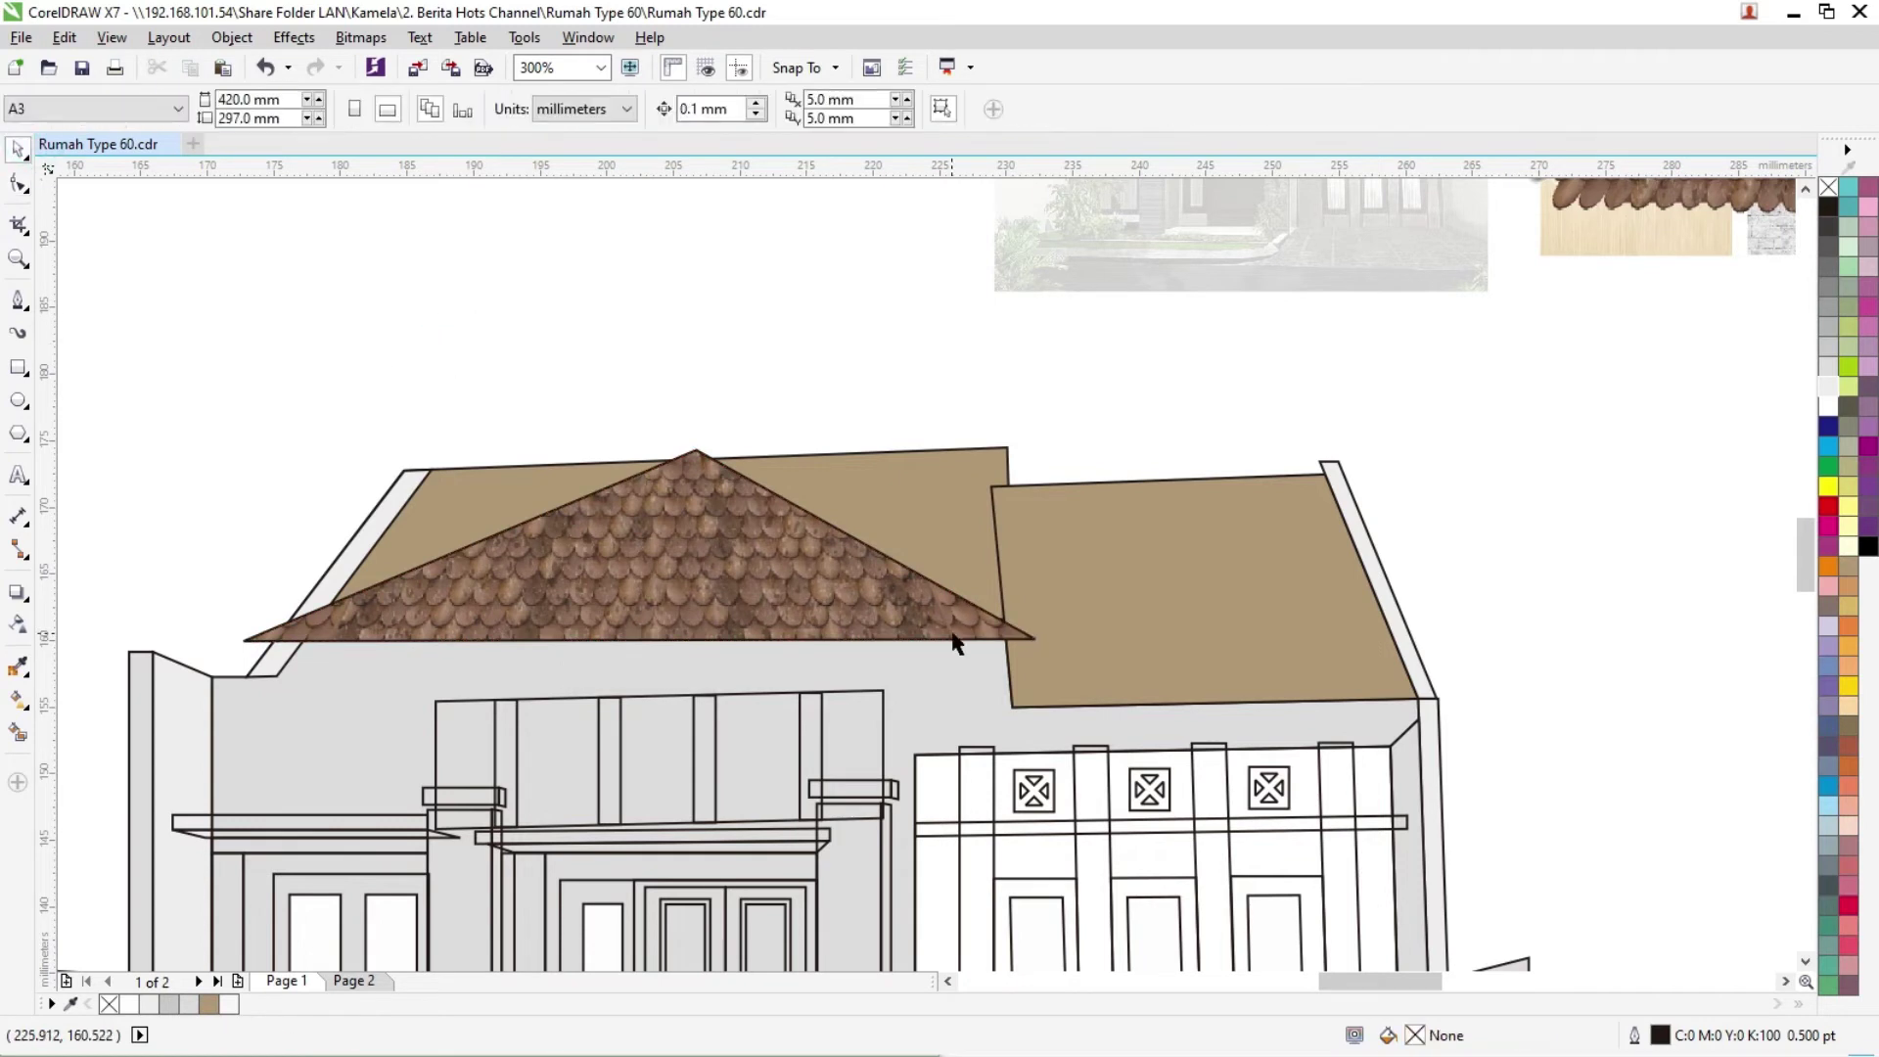
Step: Make another copy of the roof tile image and PowerClip it inside the main roof behind the triangle
scroll(954, 635, "down", 1)
left_click(855, 592)
left_click(859, 493)
left_click(1434, 349)
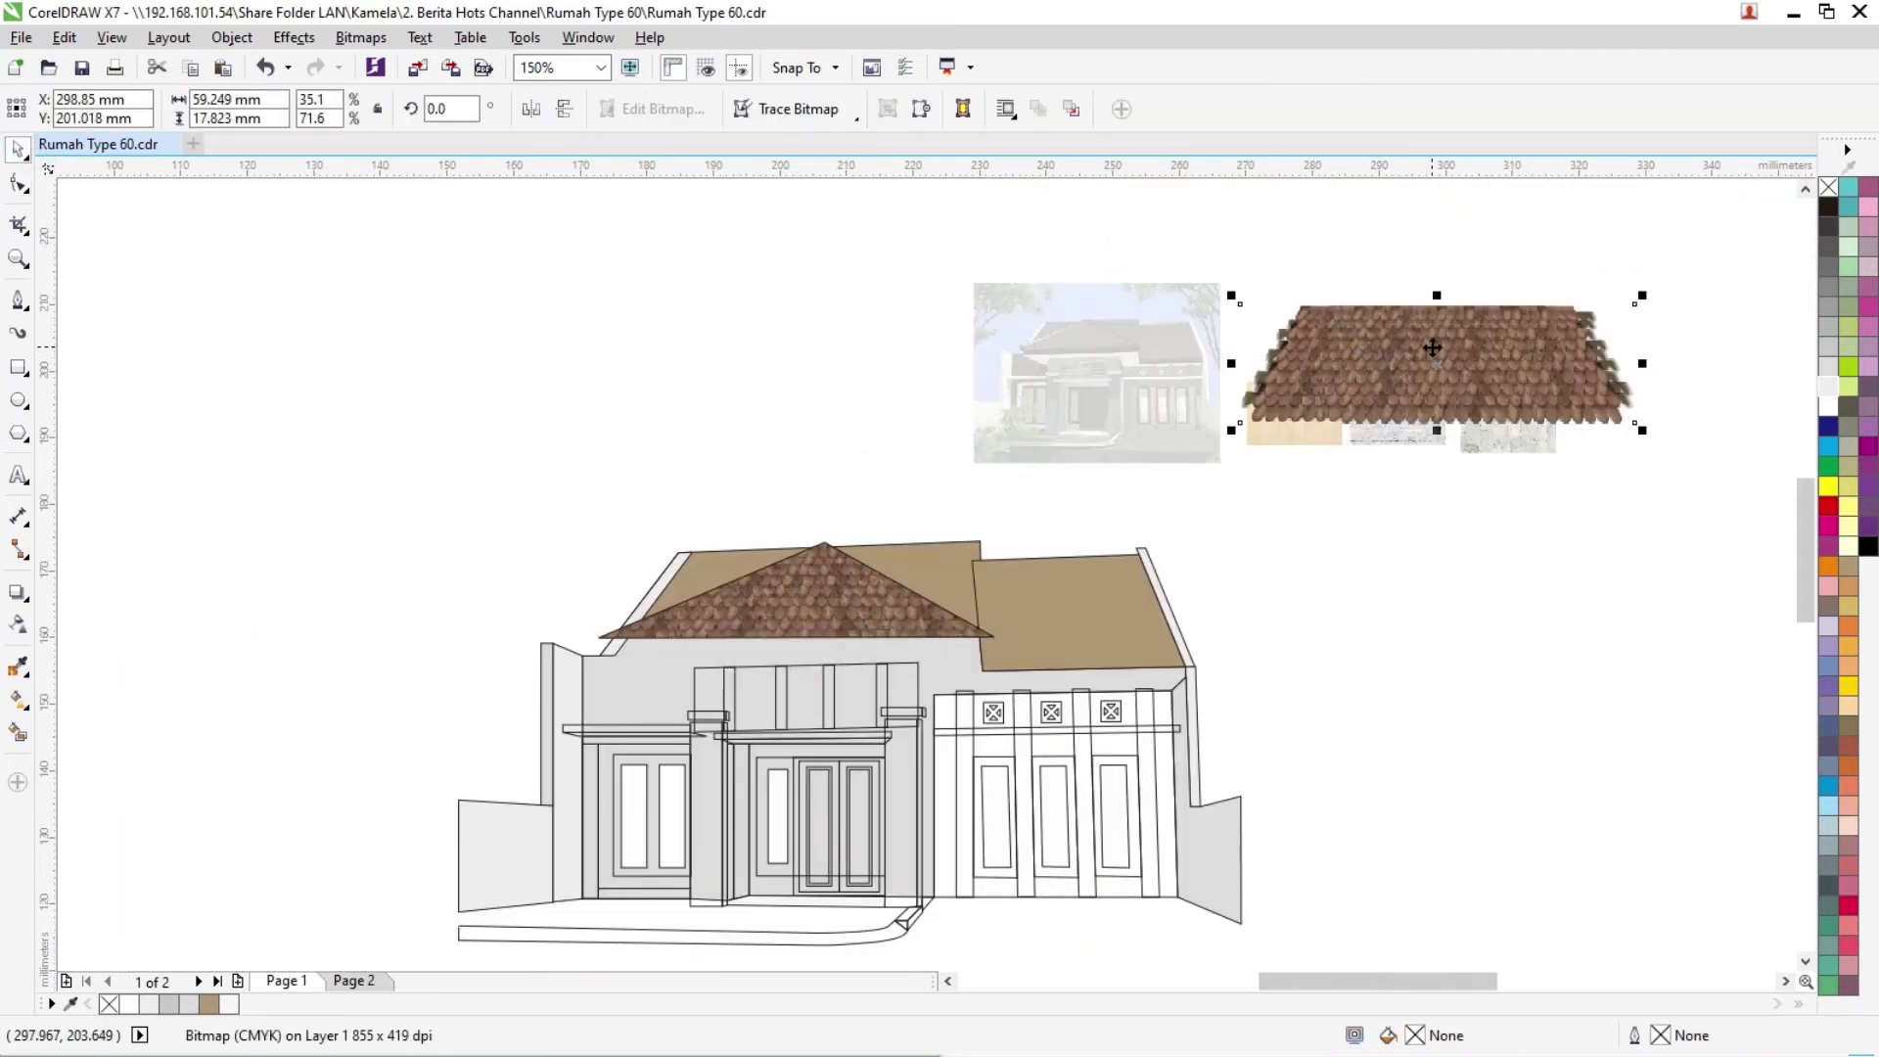
left_click_drag(1435, 348, 1203, 514)
right_click(1203, 514)
left_click(232, 37)
mouse_move(348, 193)
left_click(587, 227)
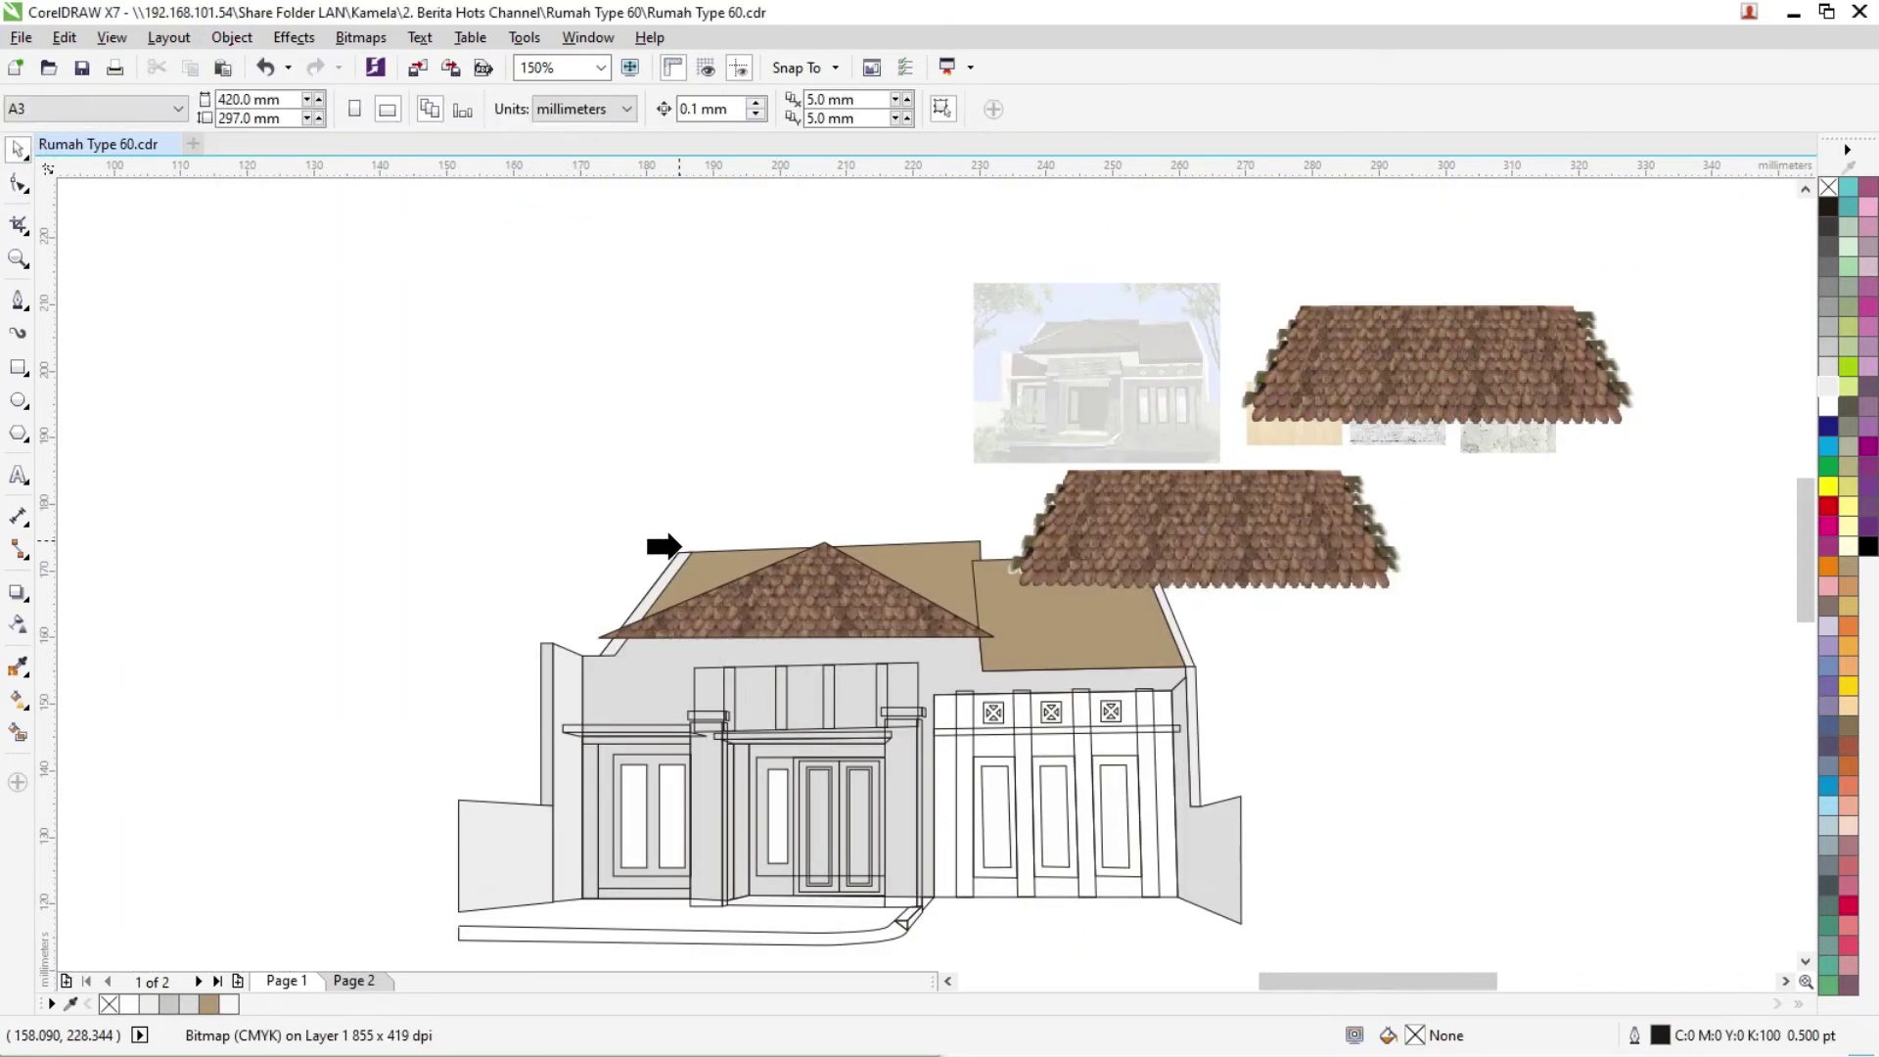
left_click(714, 560)
Step: Edit the main roof's PowerClip, shift the tile image slightly left and add a duplicate beside it to extend the tiles
right_click(715, 560)
left_click(789, 440)
left_click(786, 592)
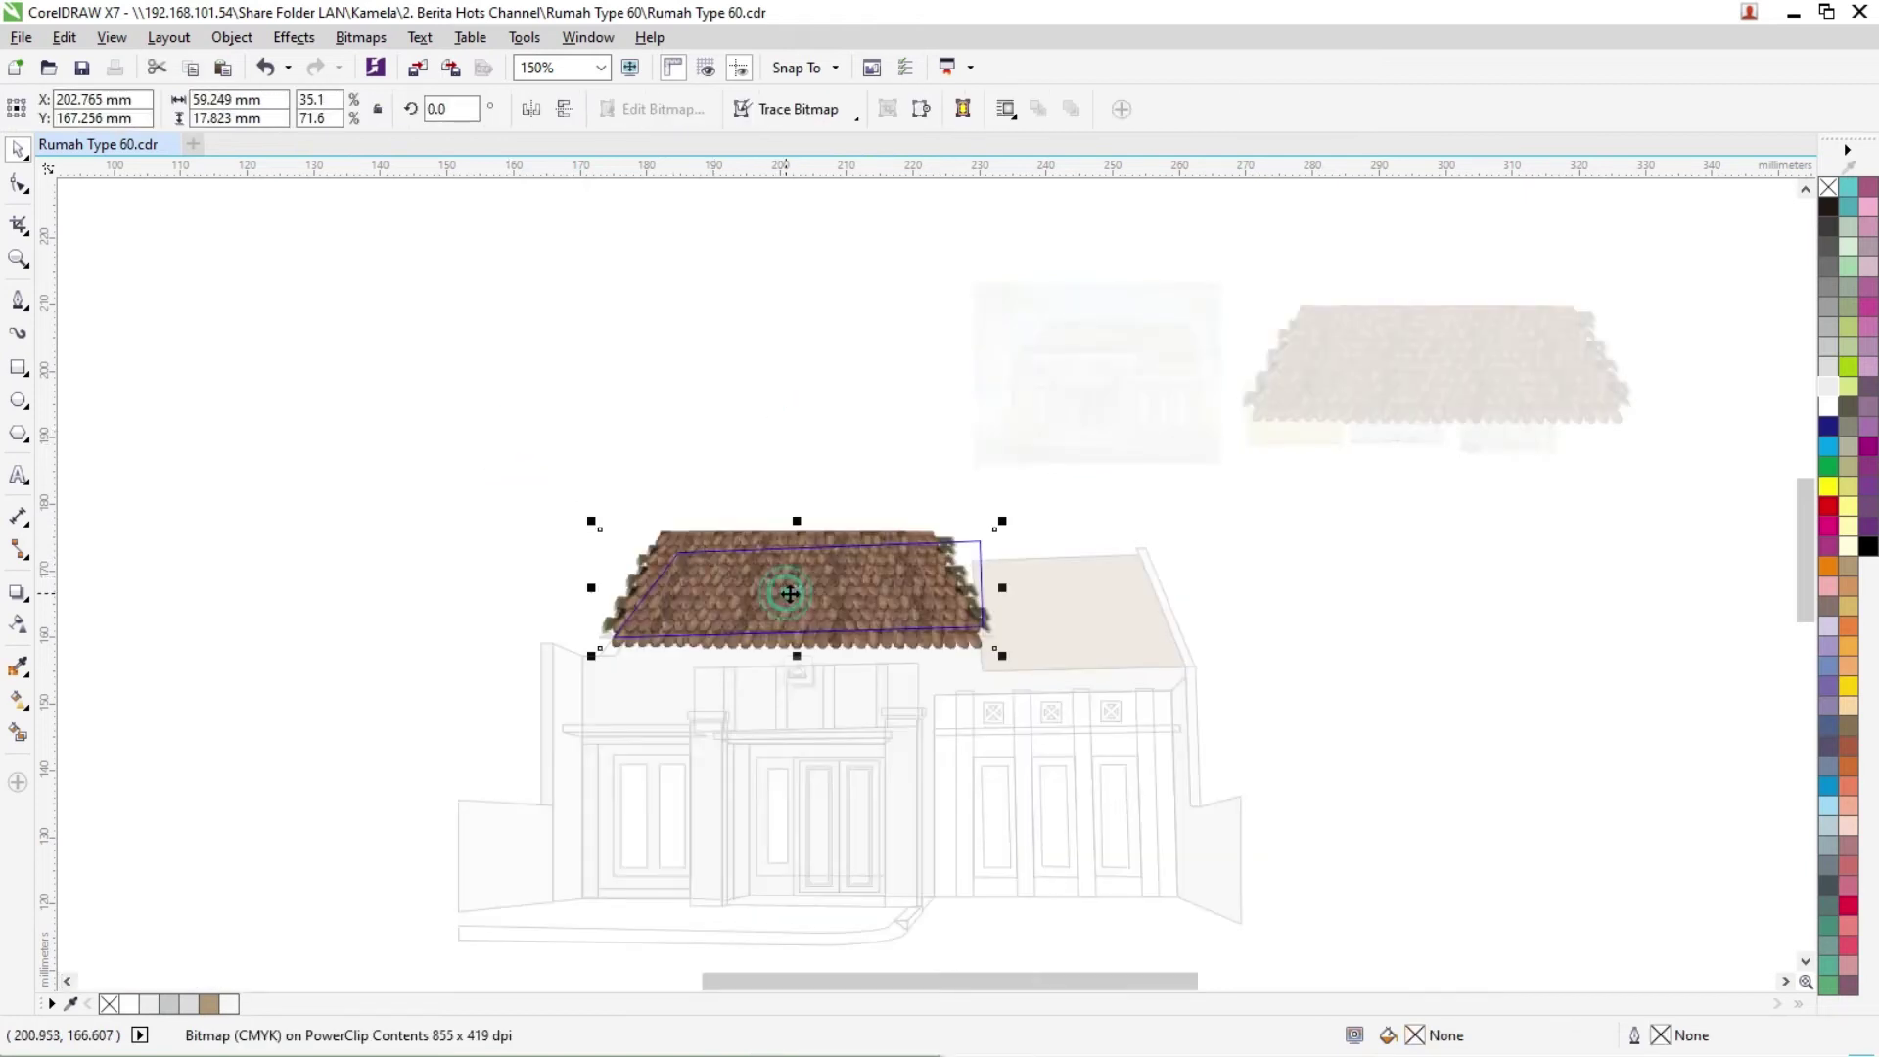
scroll(831, 593, "up", 1)
left_click_drag(831, 592, 819, 591)
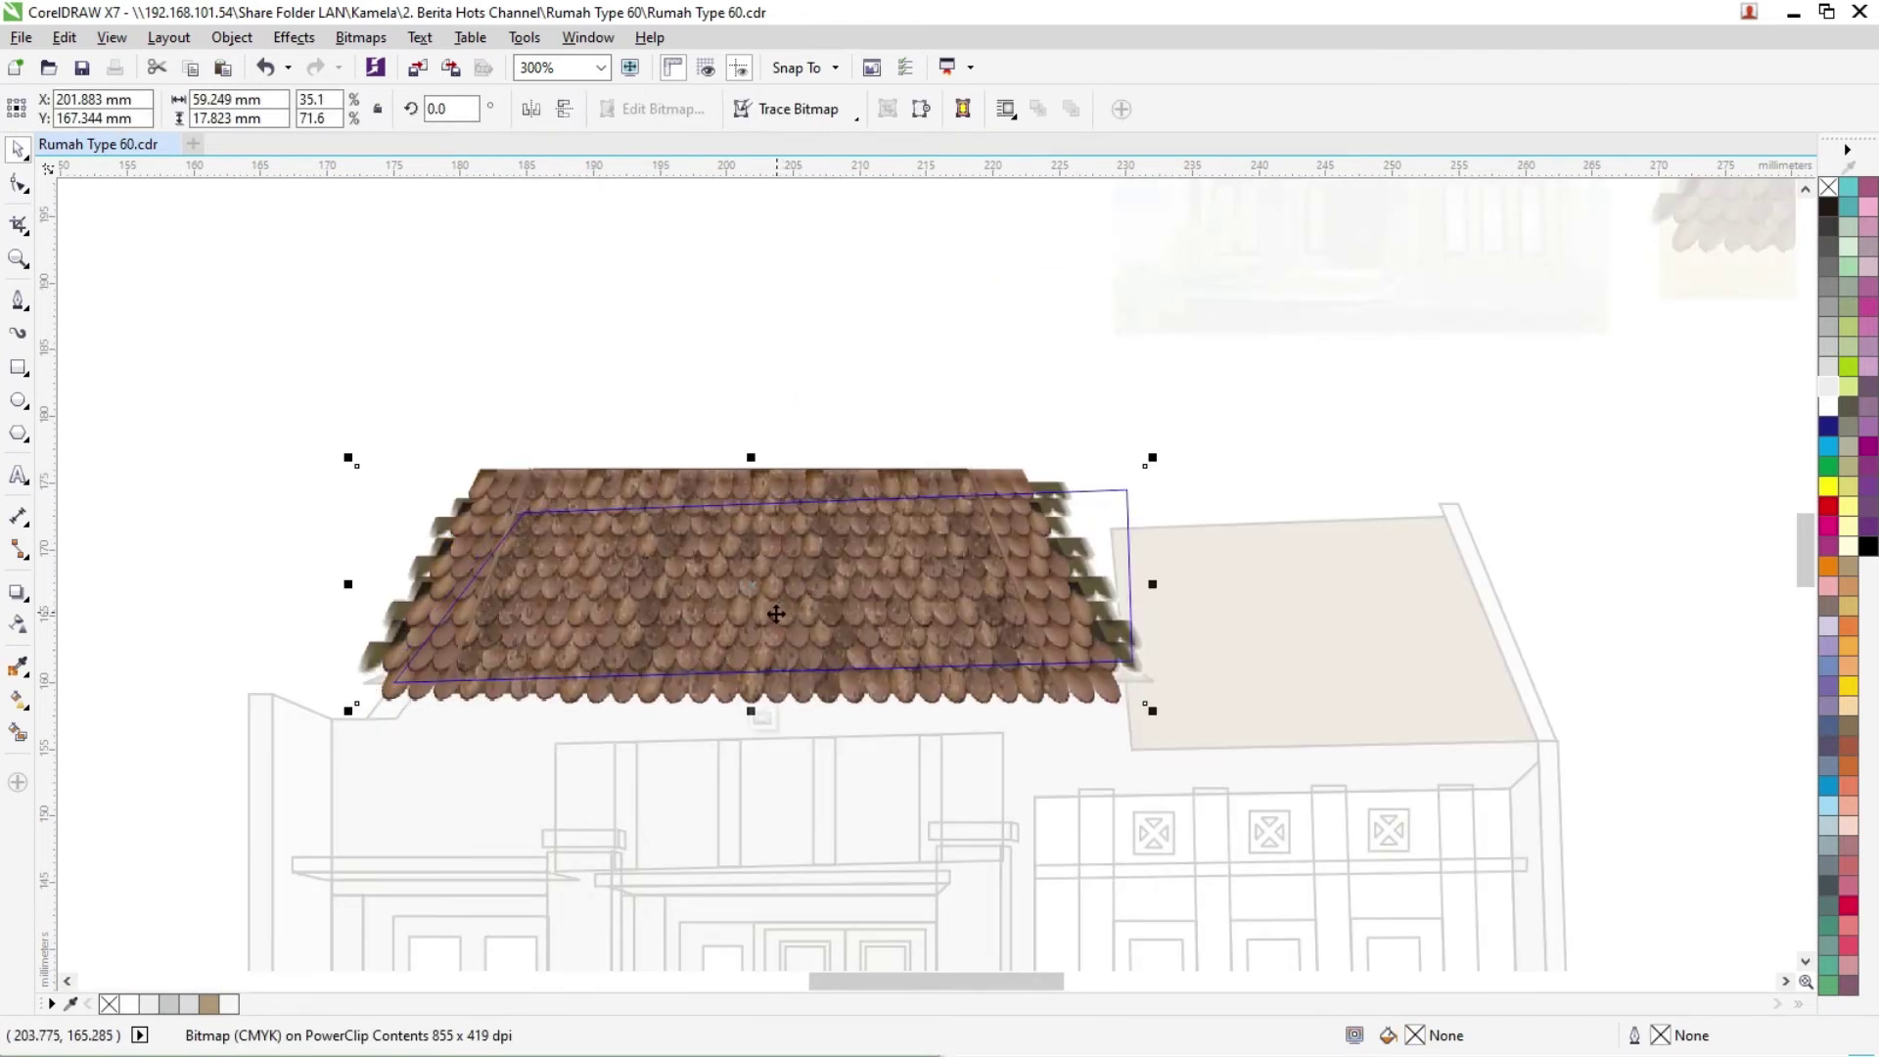
left_click_drag(346, 583, 965, 629)
right_click(1425, 613)
left_click(697, 542)
Step: Draw a four-sided Pen shape over the ragged seam between the tile images, trim the left image with it, and delete the shape
left_click(21, 297)
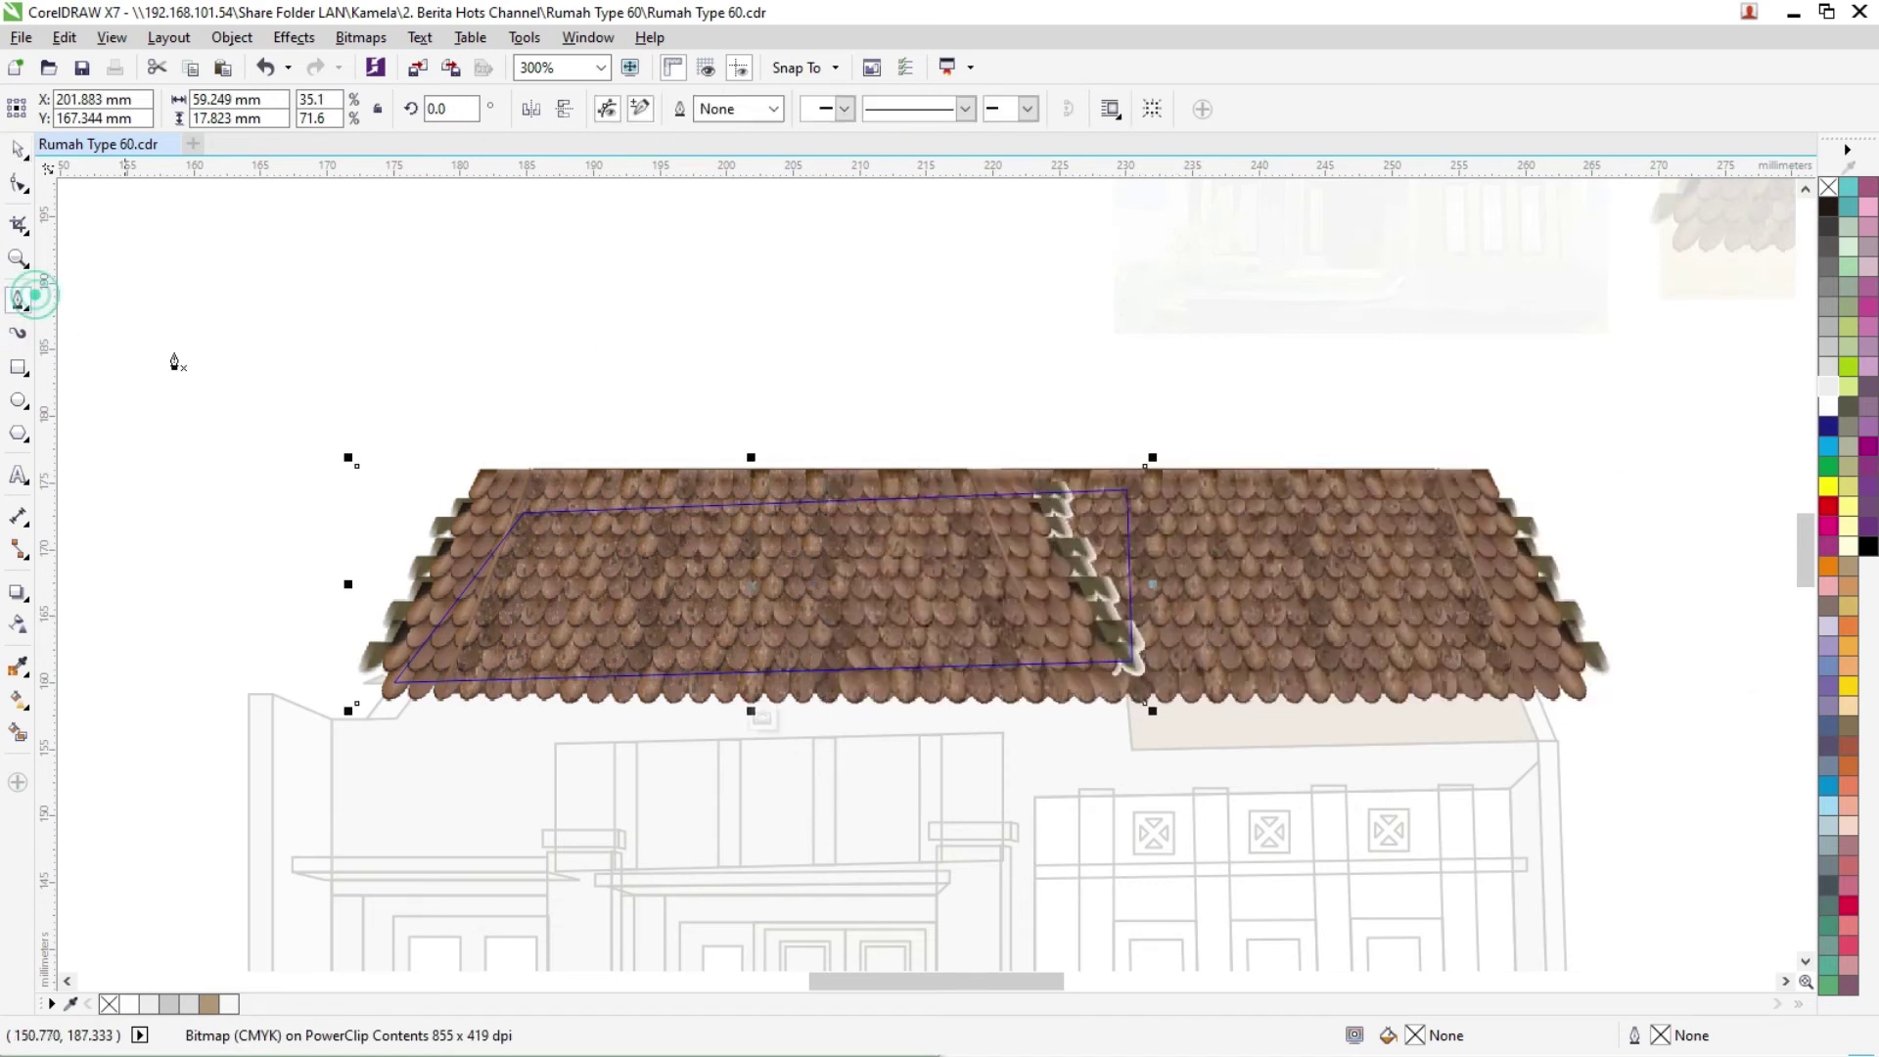
left_click(966, 467)
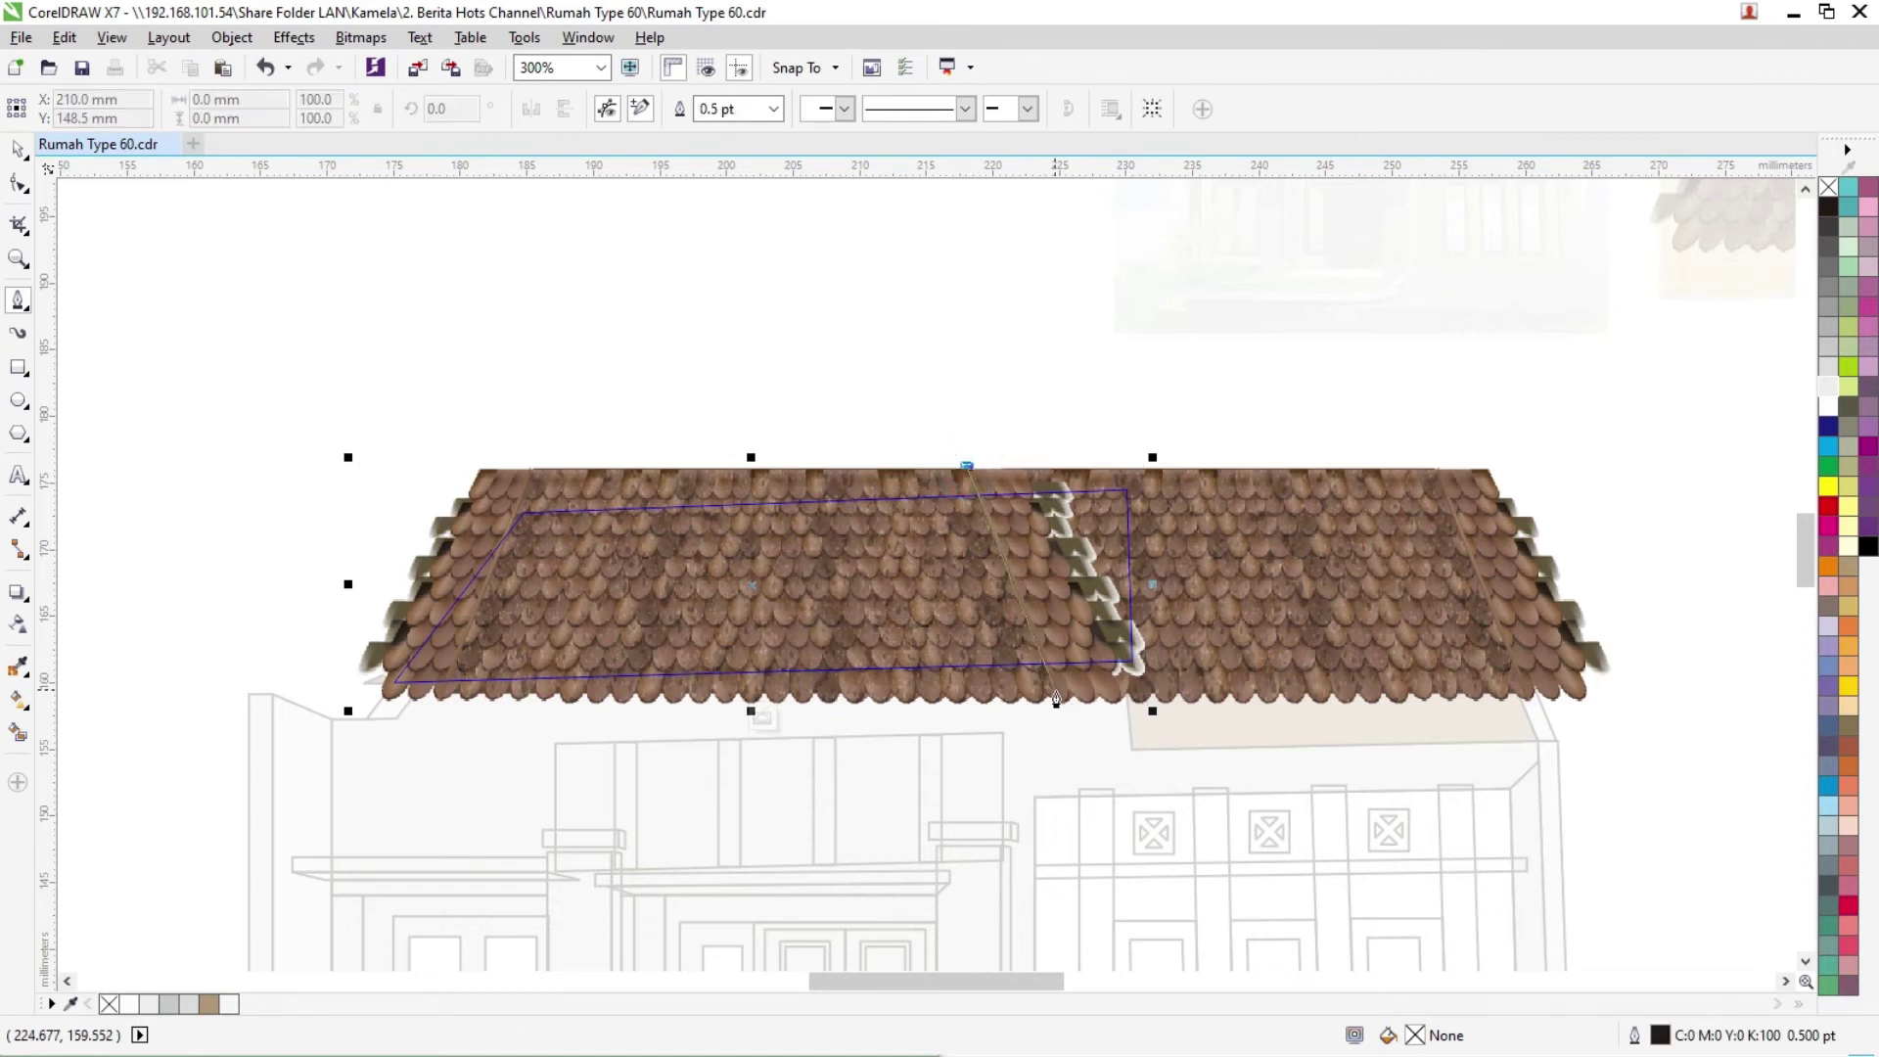
left_click(1078, 741)
left_click(1260, 746)
left_click(1138, 386)
left_click(967, 468)
key("space")
left_click(942, 497, "shift")
left_click(684, 109)
left_click(1114, 438)
key("Delete")
Step: Group the two tile images, scale the group to about 82.7 × 15.6 mm, position it over the main roof outline and finish editing
left_click(988, 514)
left_click(660, 532, "shift")
key("ctrl+g")
left_click_drag(1401, 568, 1322, 568)
left_click_drag(1538, 460, 1501, 471)
left_click_drag(802, 601, 789, 595)
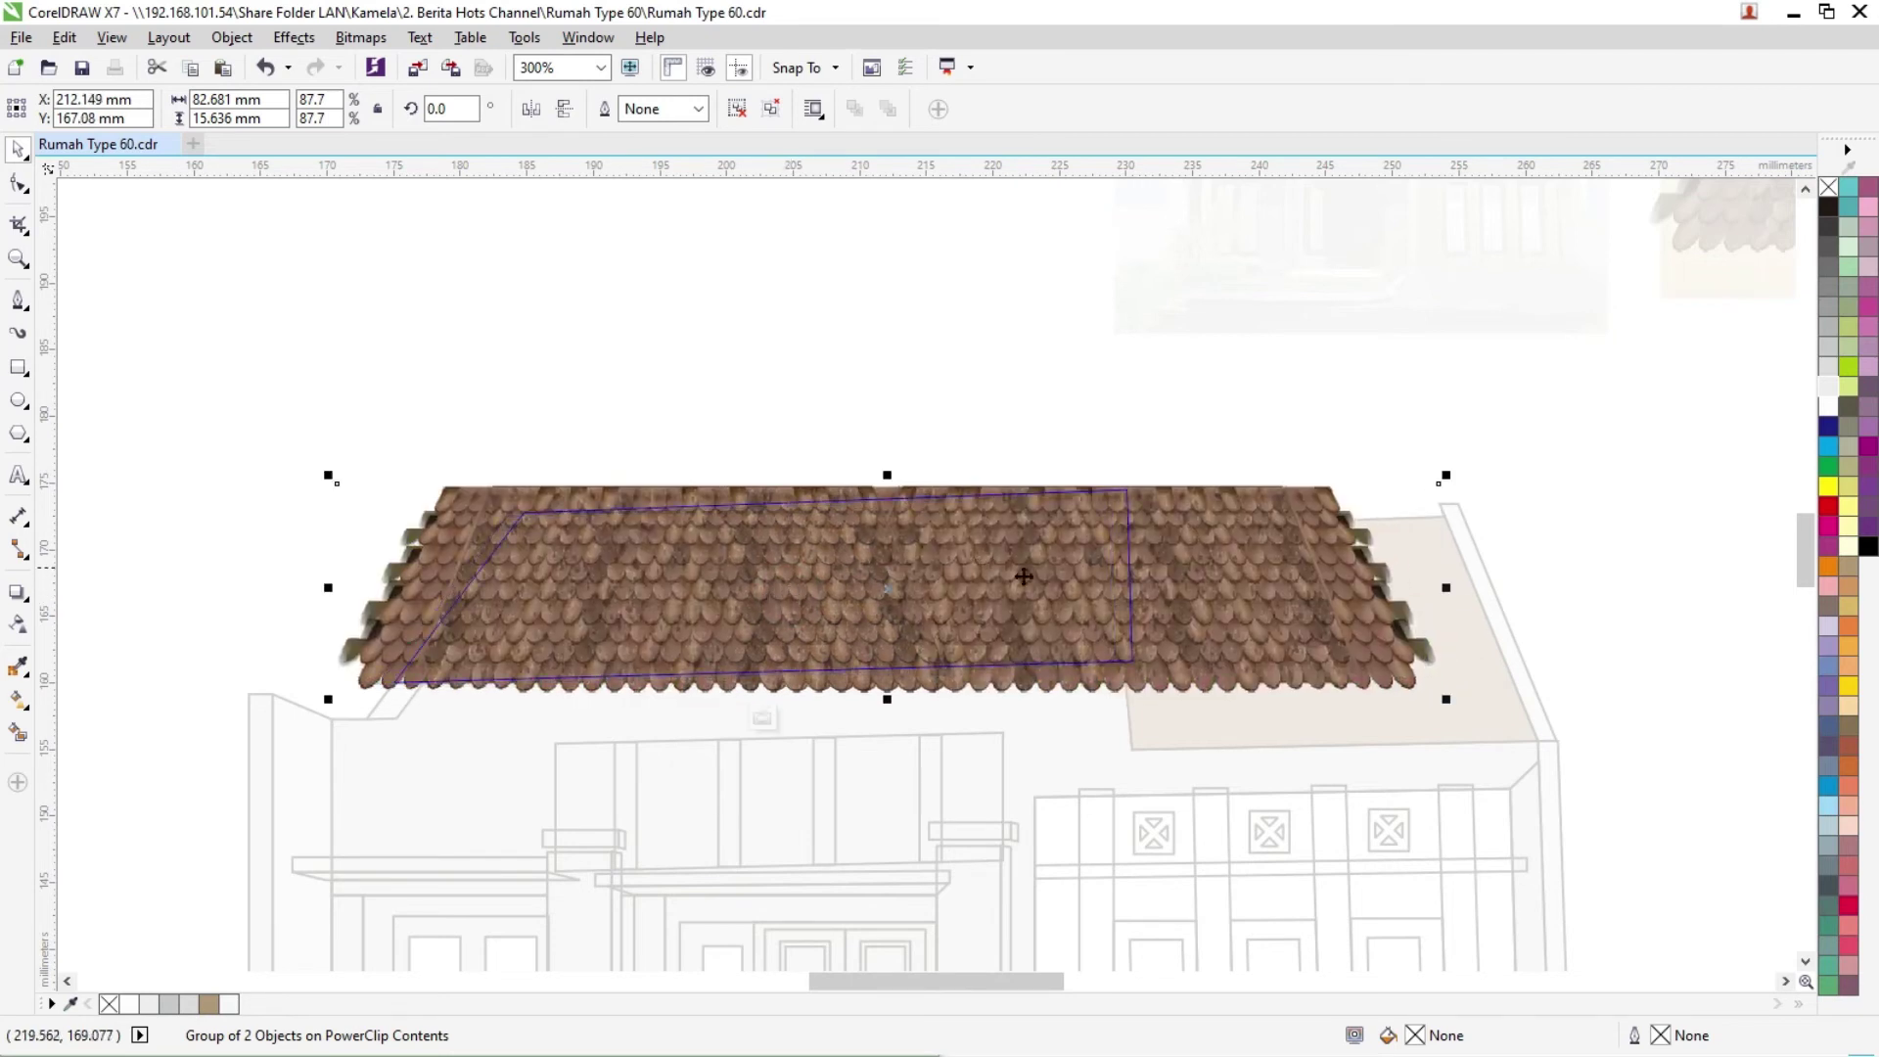
left_click_drag(1263, 586, 1231, 584)
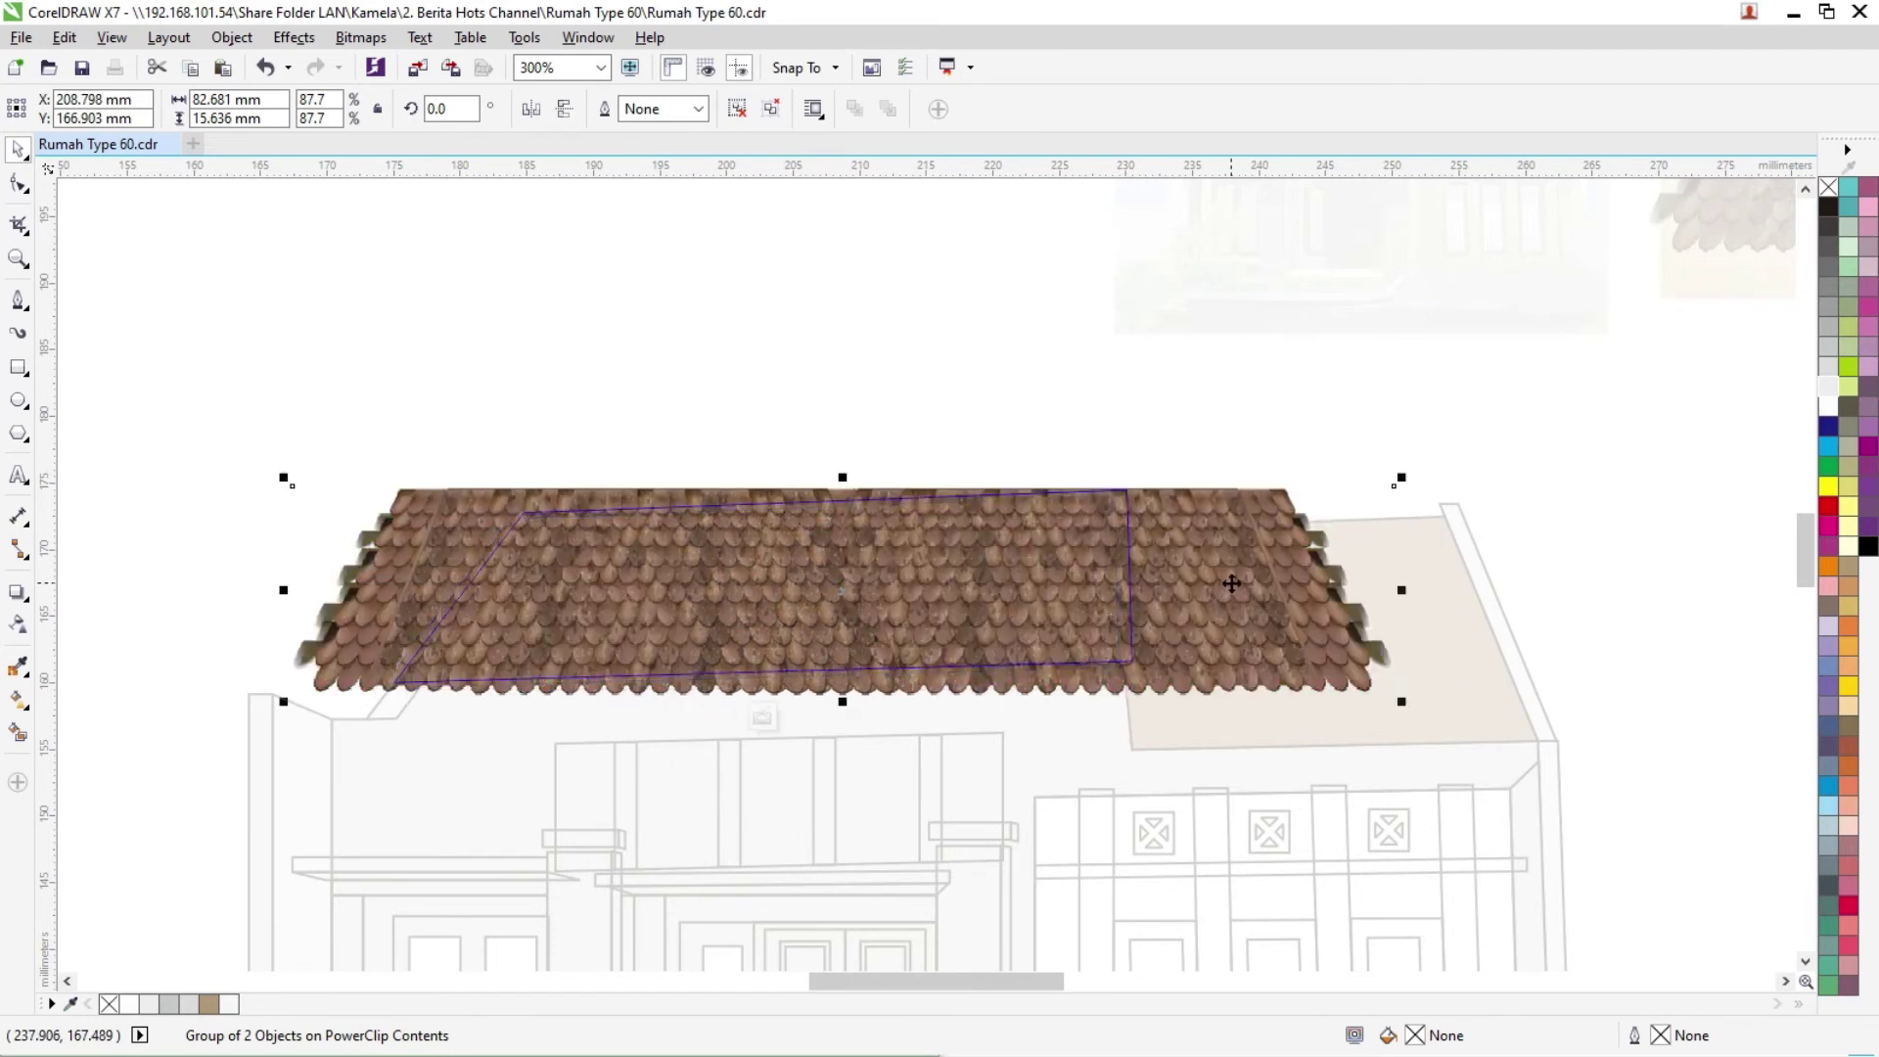
right_click(806, 583)
left_click(599, 591)
right_click(805, 540)
left_click(881, 518)
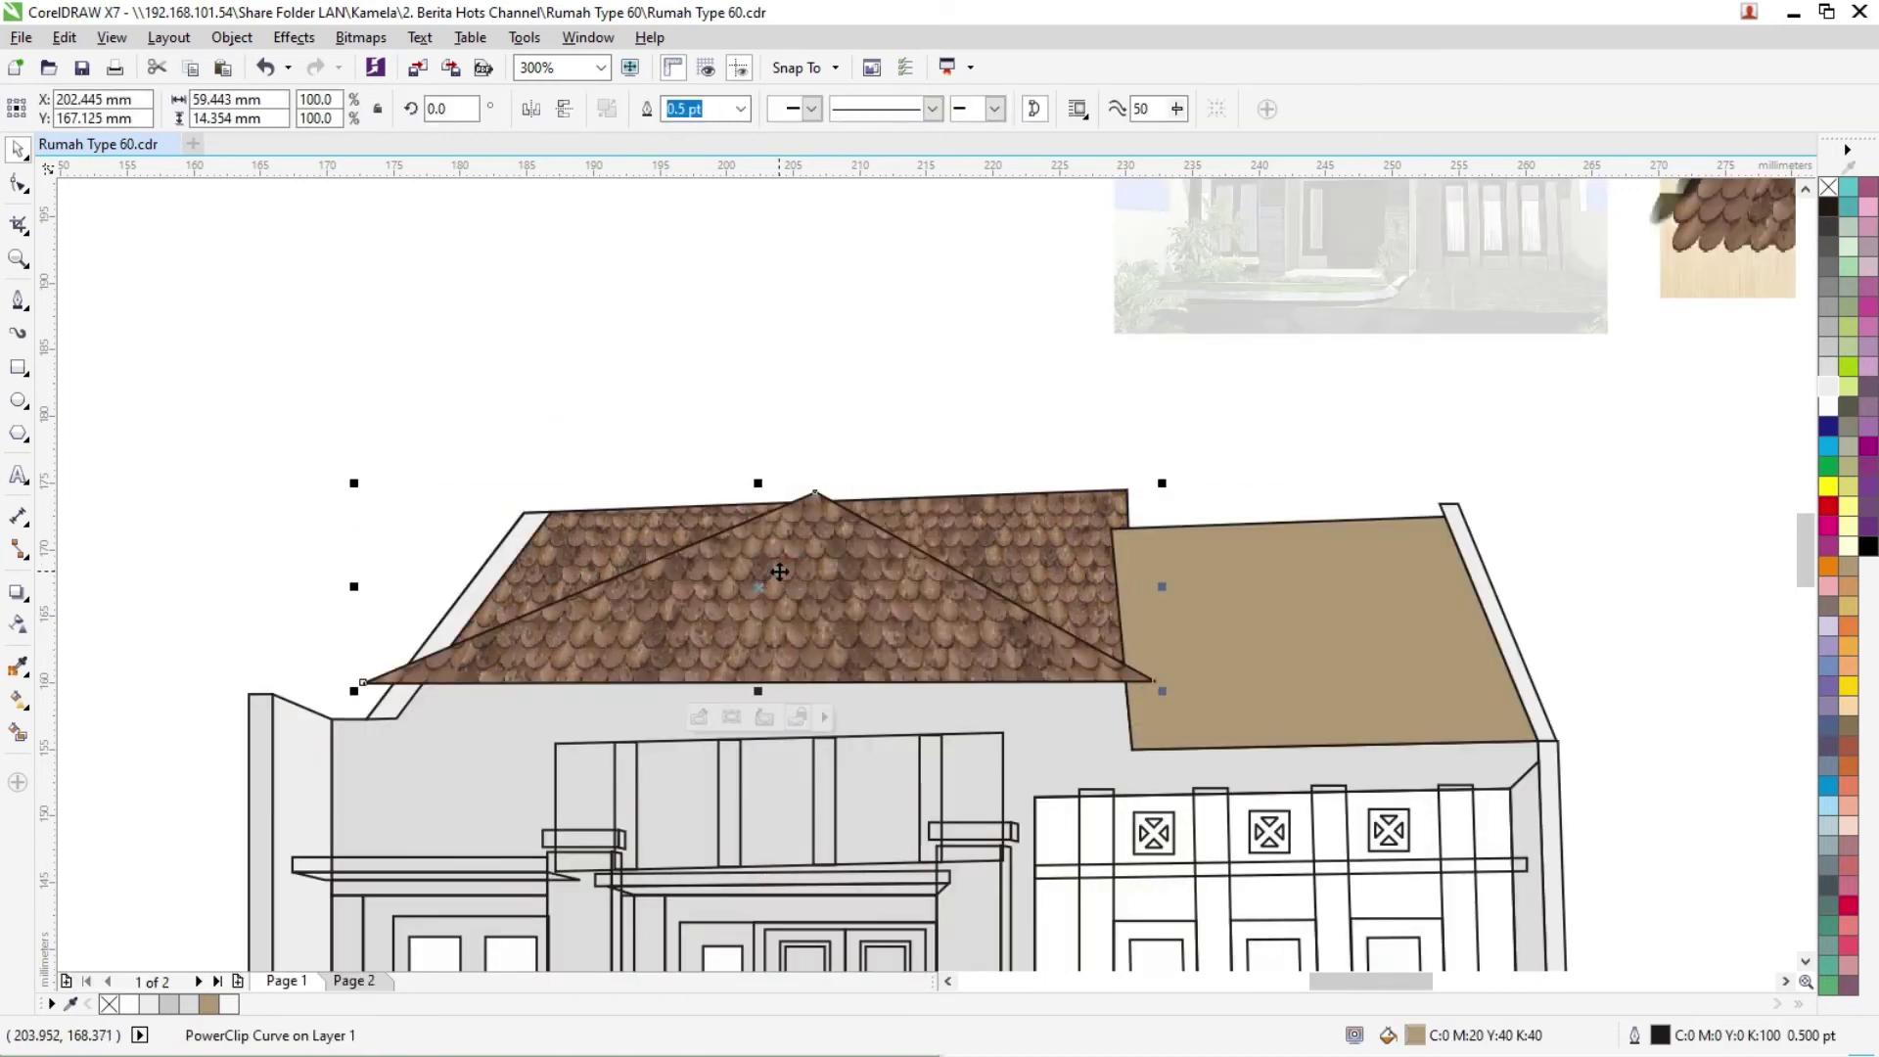
Step: Skew the grouped tiles inside the main roof to 1.952° so their rows follow the roof's slope, and finish editing the PowerClip
right_click(944, 450)
left_click(1018, 445)
left_click(1005, 535)
left_click_drag(1407, 585, 1406, 568)
right_click(541, 638)
left_click(630, 85)
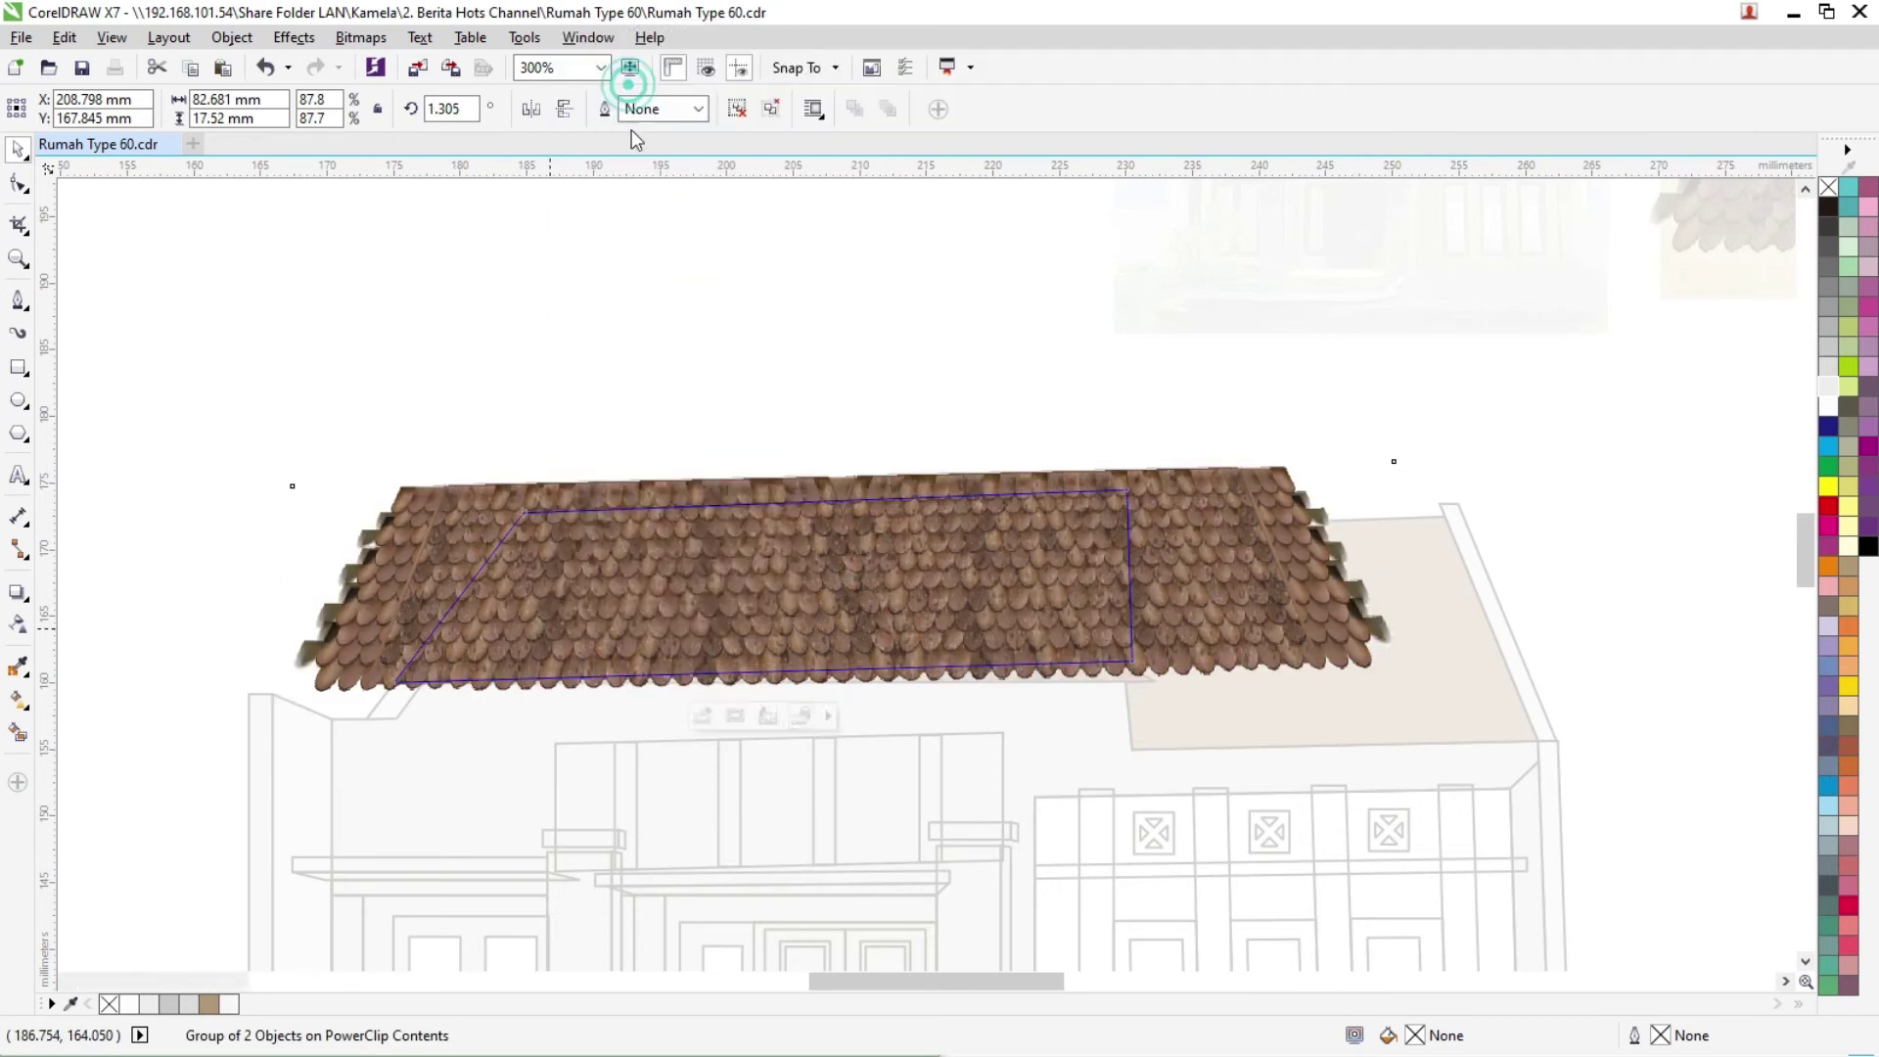
right_click(959, 504)
left_click(1274, 456)
left_click(1217, 579)
left_click_drag(1402, 577, 1401, 564)
right_click(912, 573)
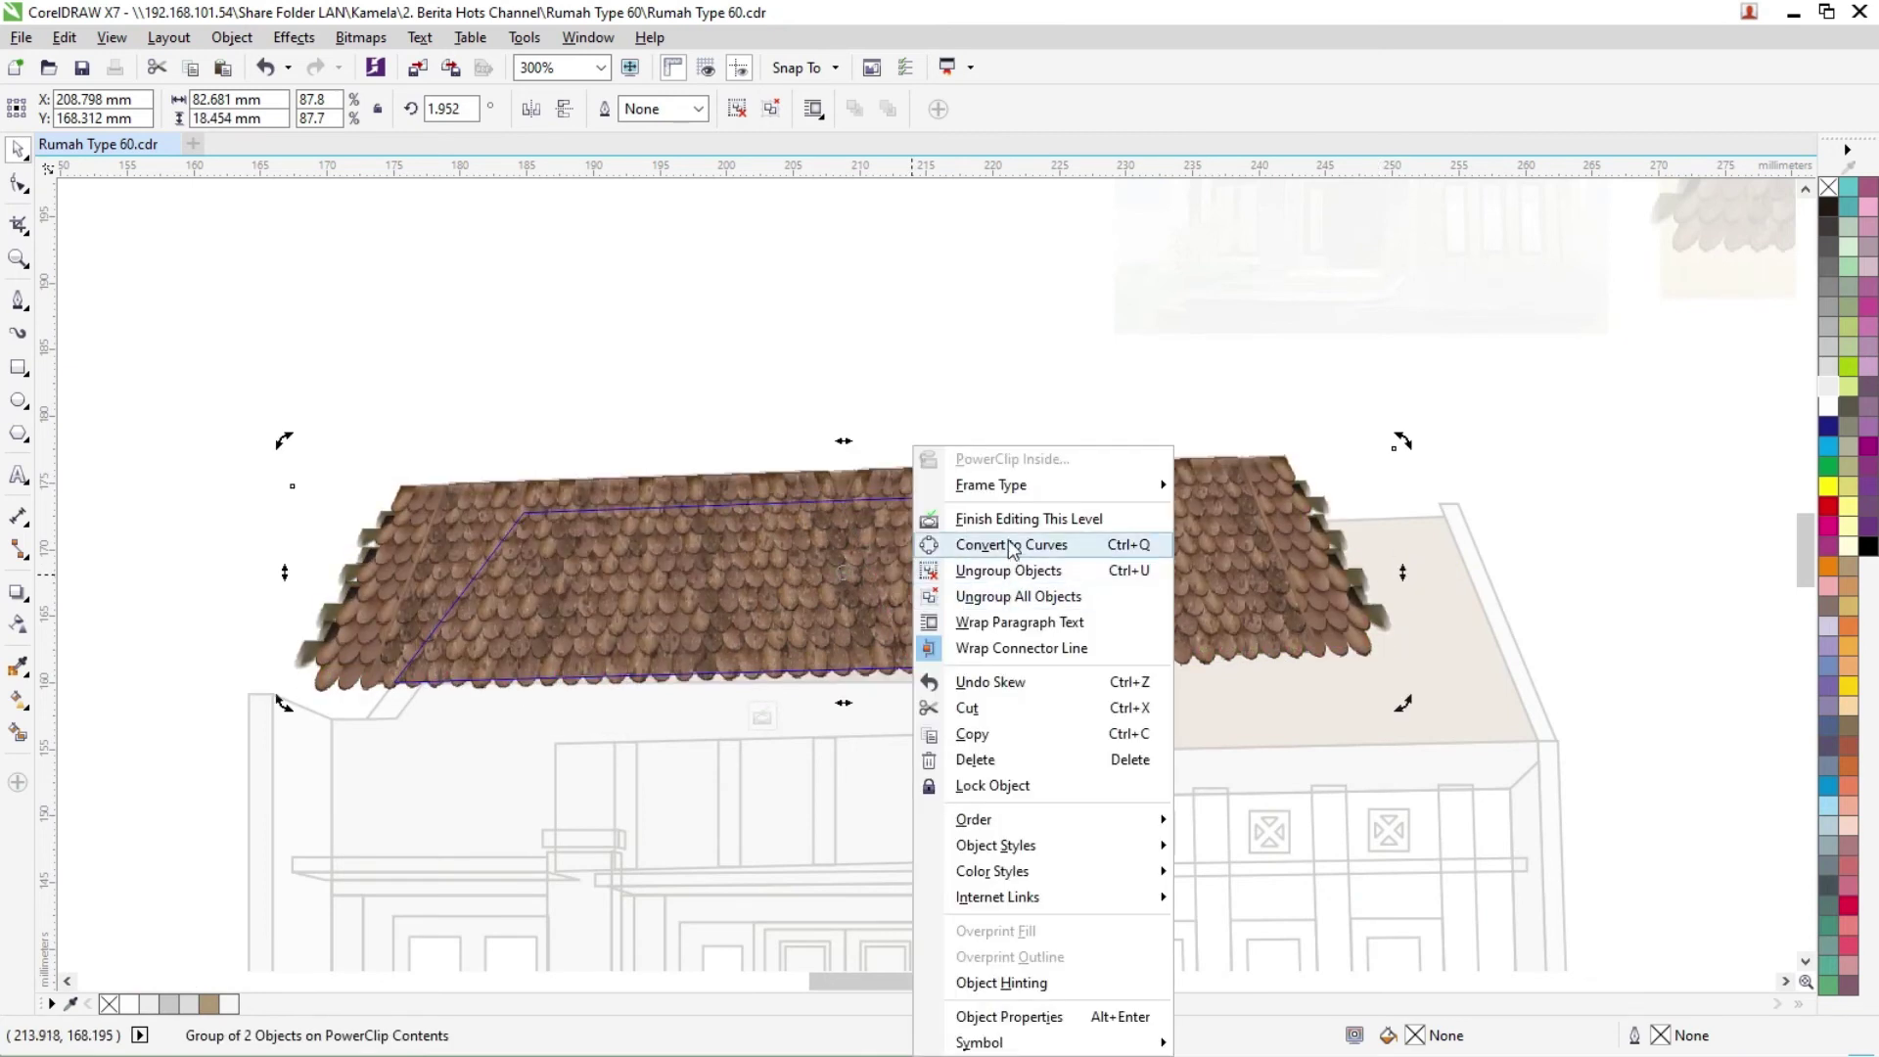
left_click(998, 518)
Step: Skew the tile image inside the triangular front roof to 0.355° and finish editing its PowerClip
left_click(822, 606)
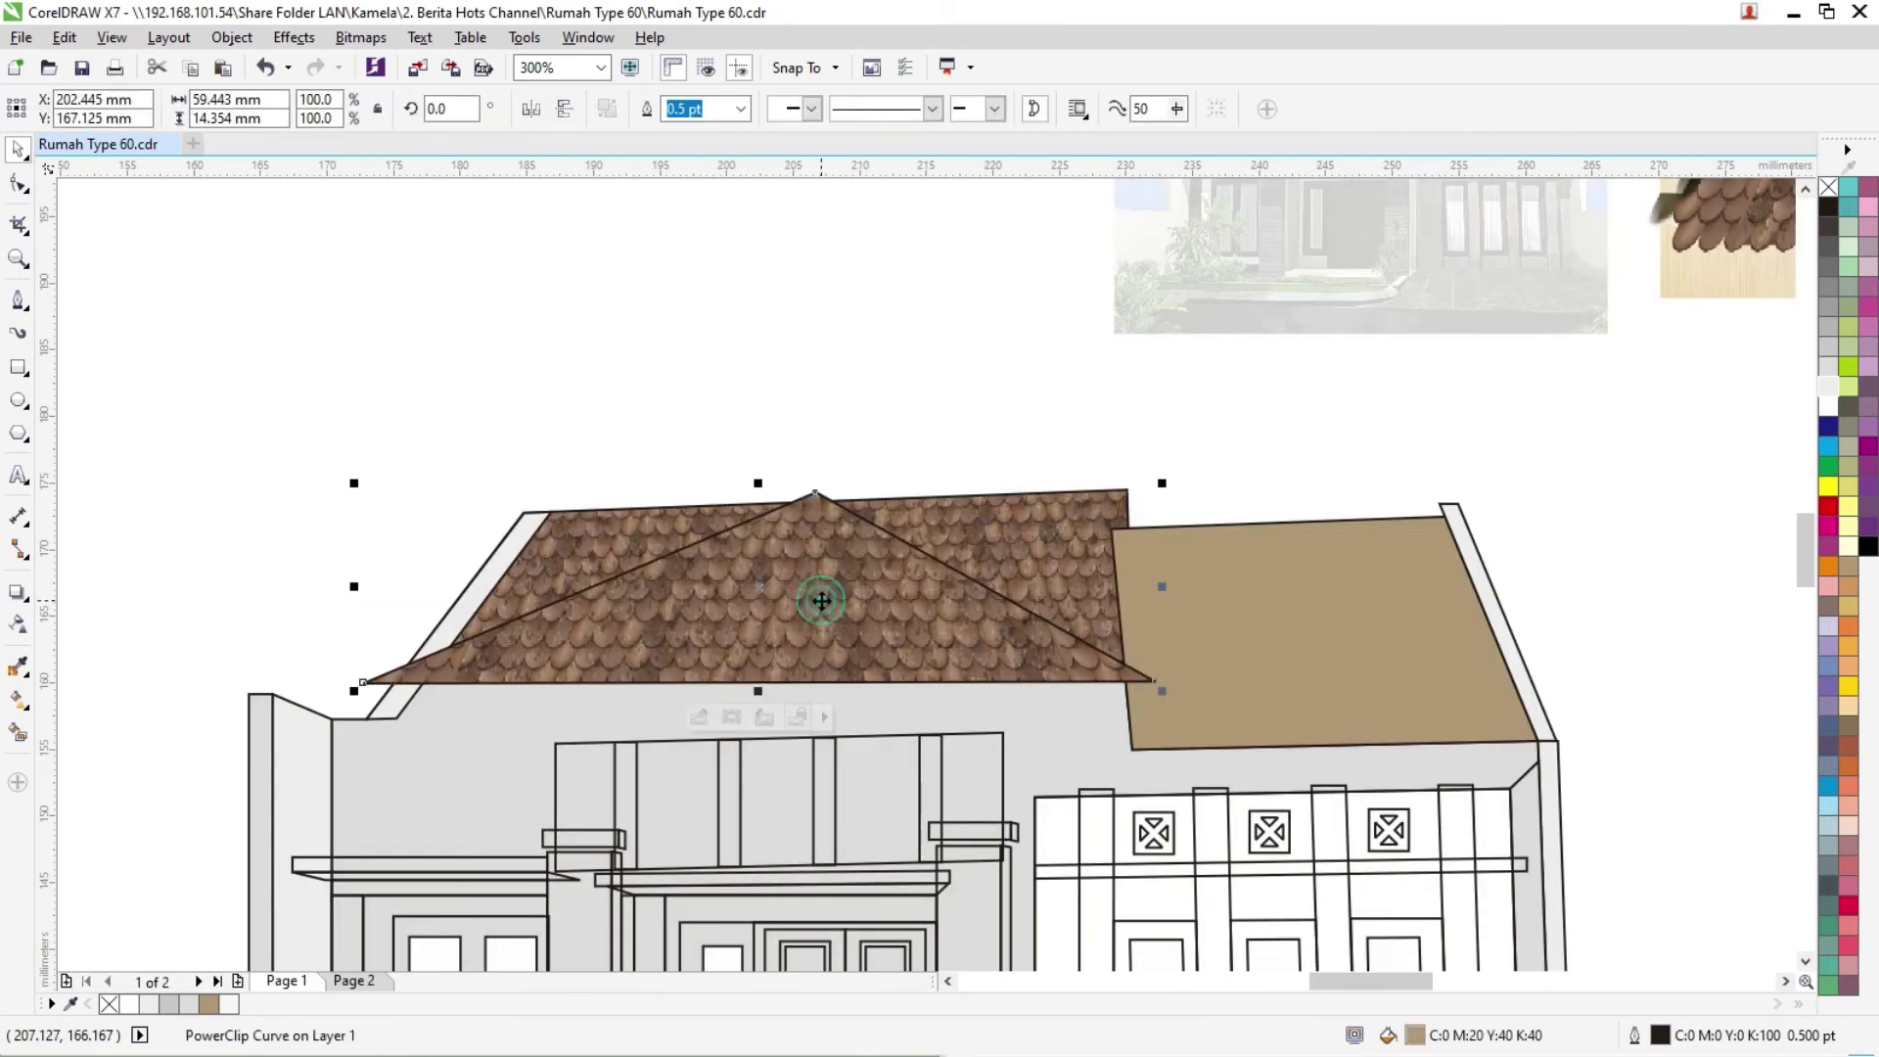
right_click(822, 601)
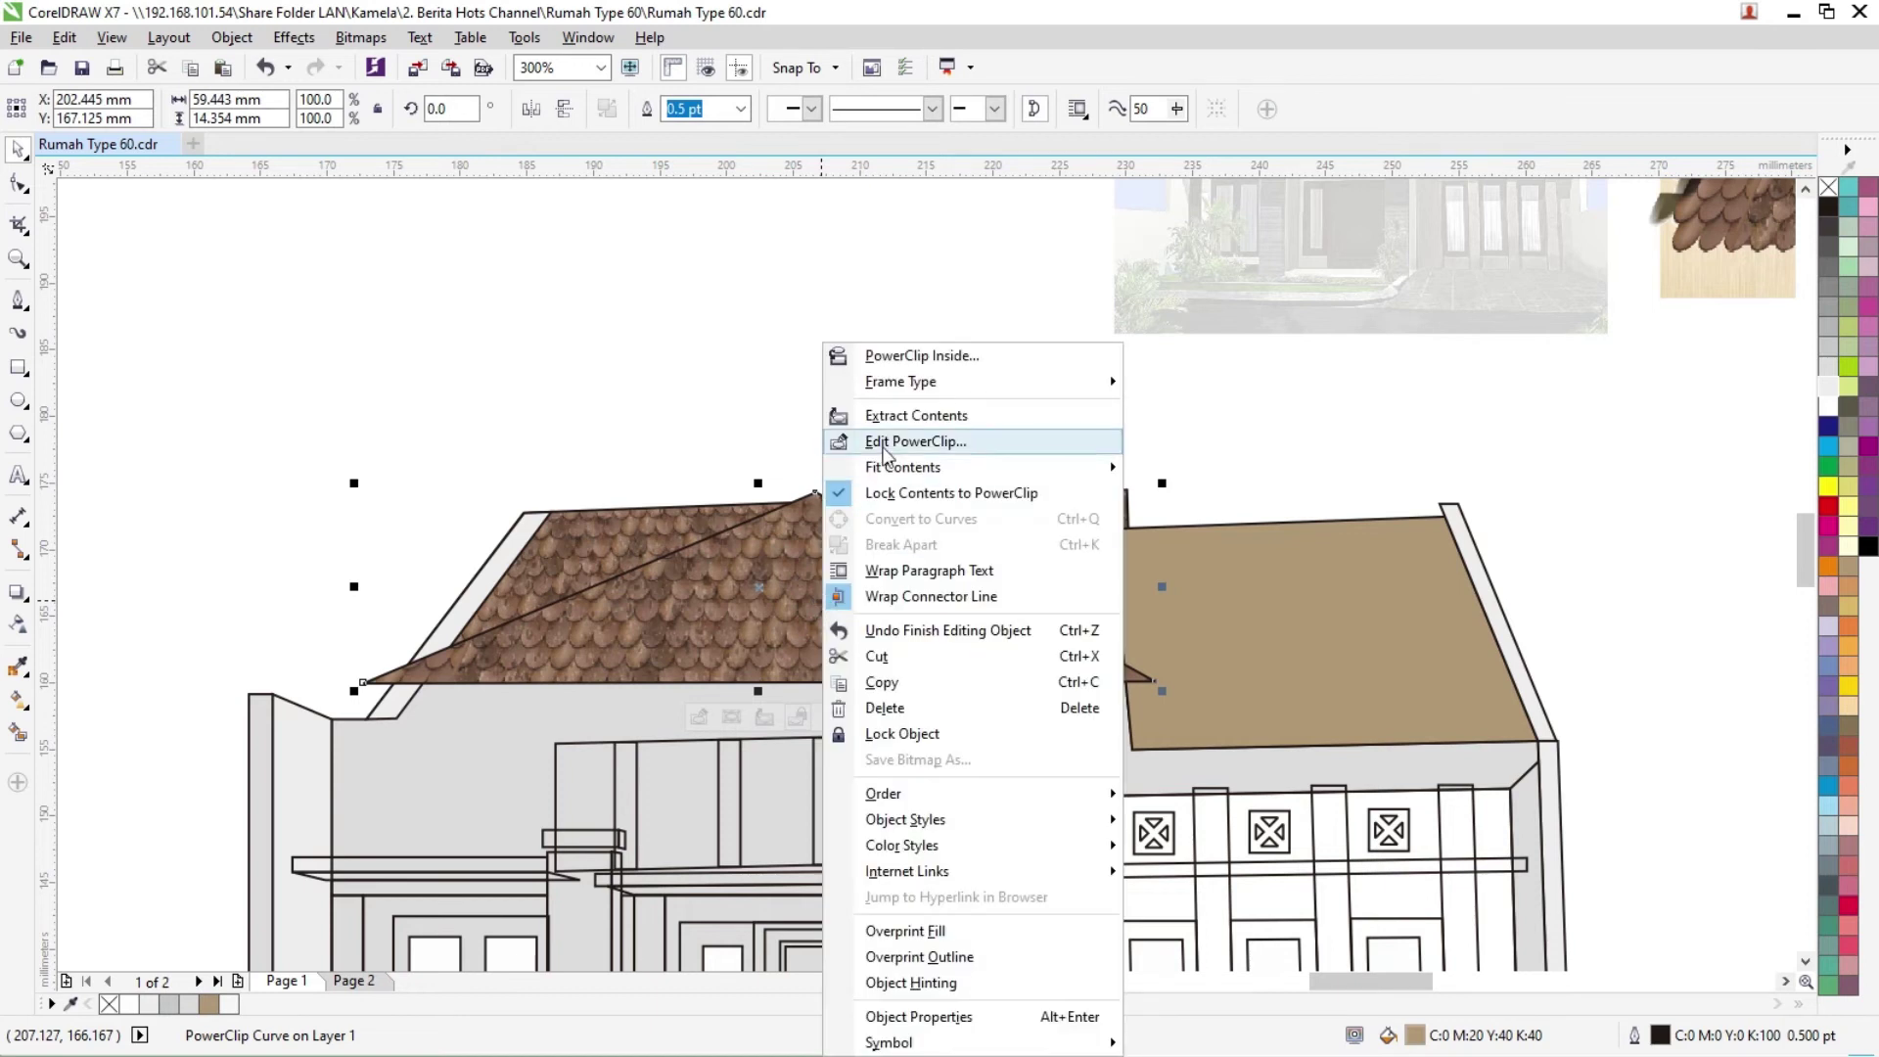
left_click(886, 421)
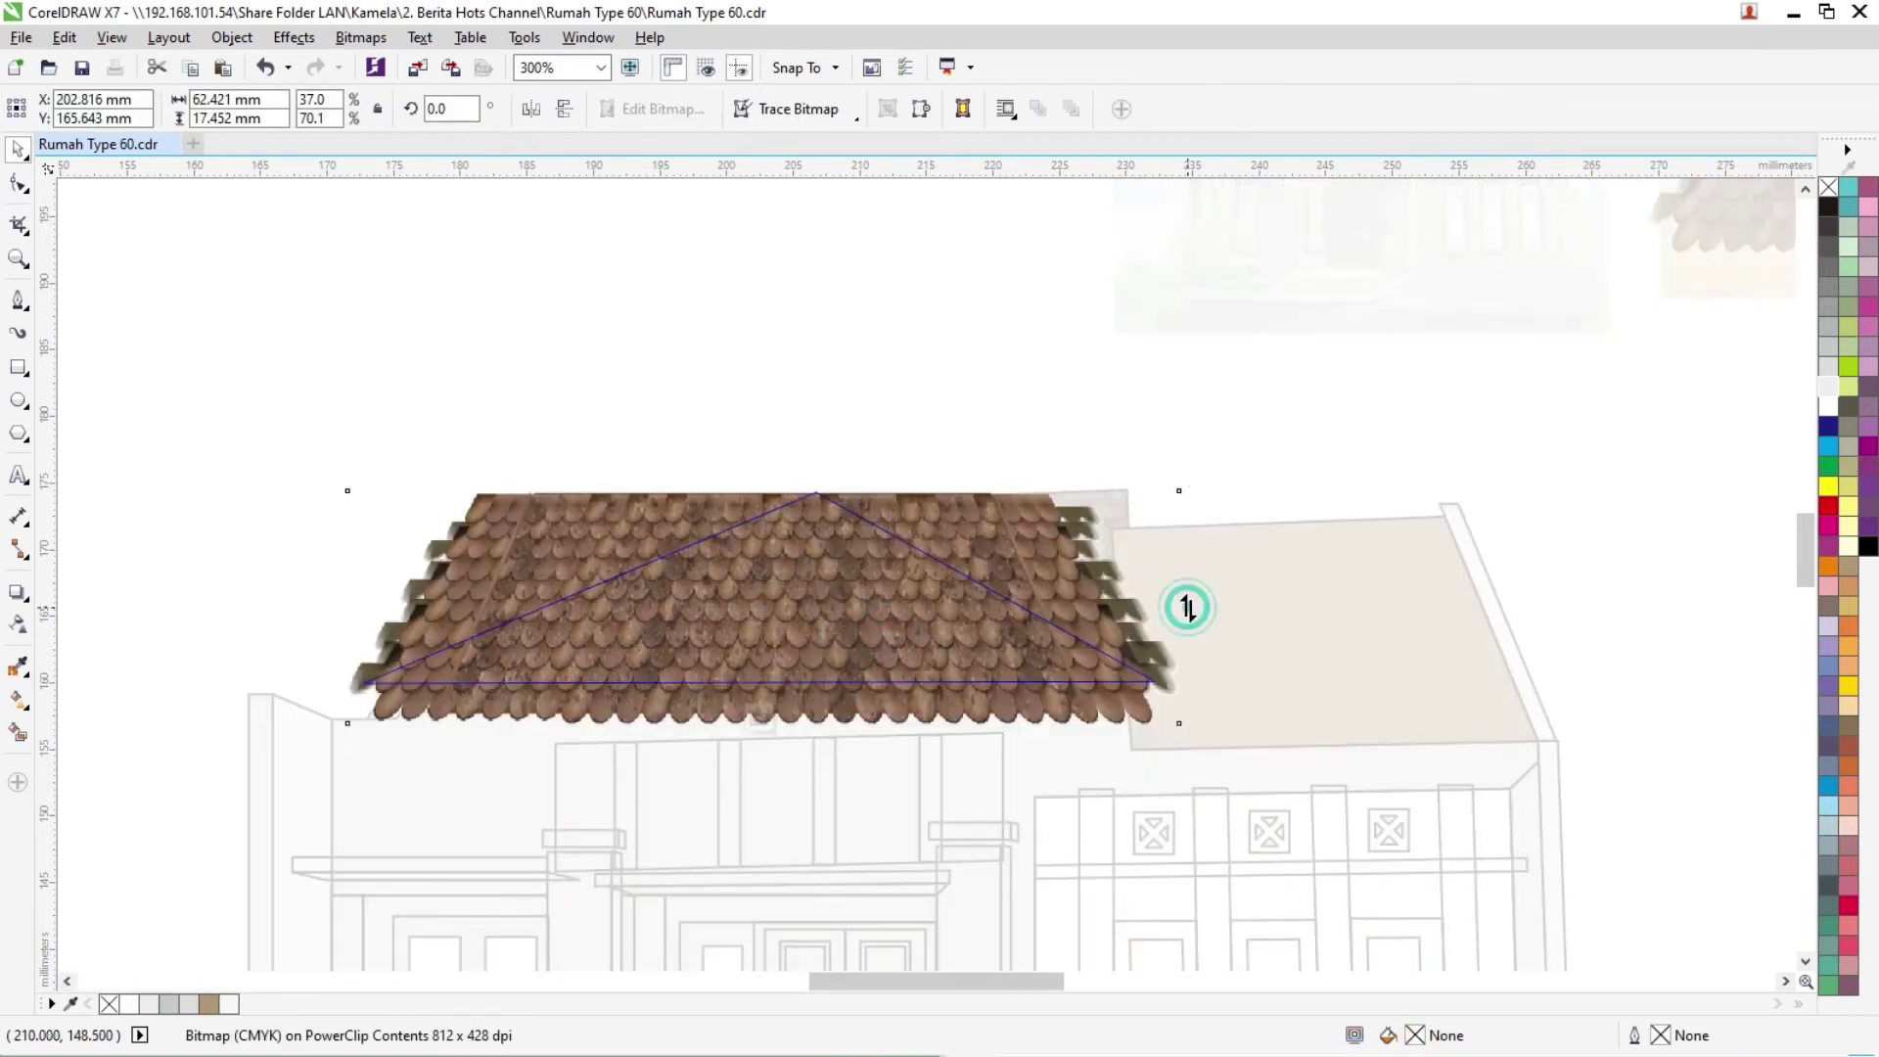
left_click_drag(1187, 607, 1200, 601)
scroll(1082, 648, "up", 1)
left_click_drag(1286, 555, 1286, 564)
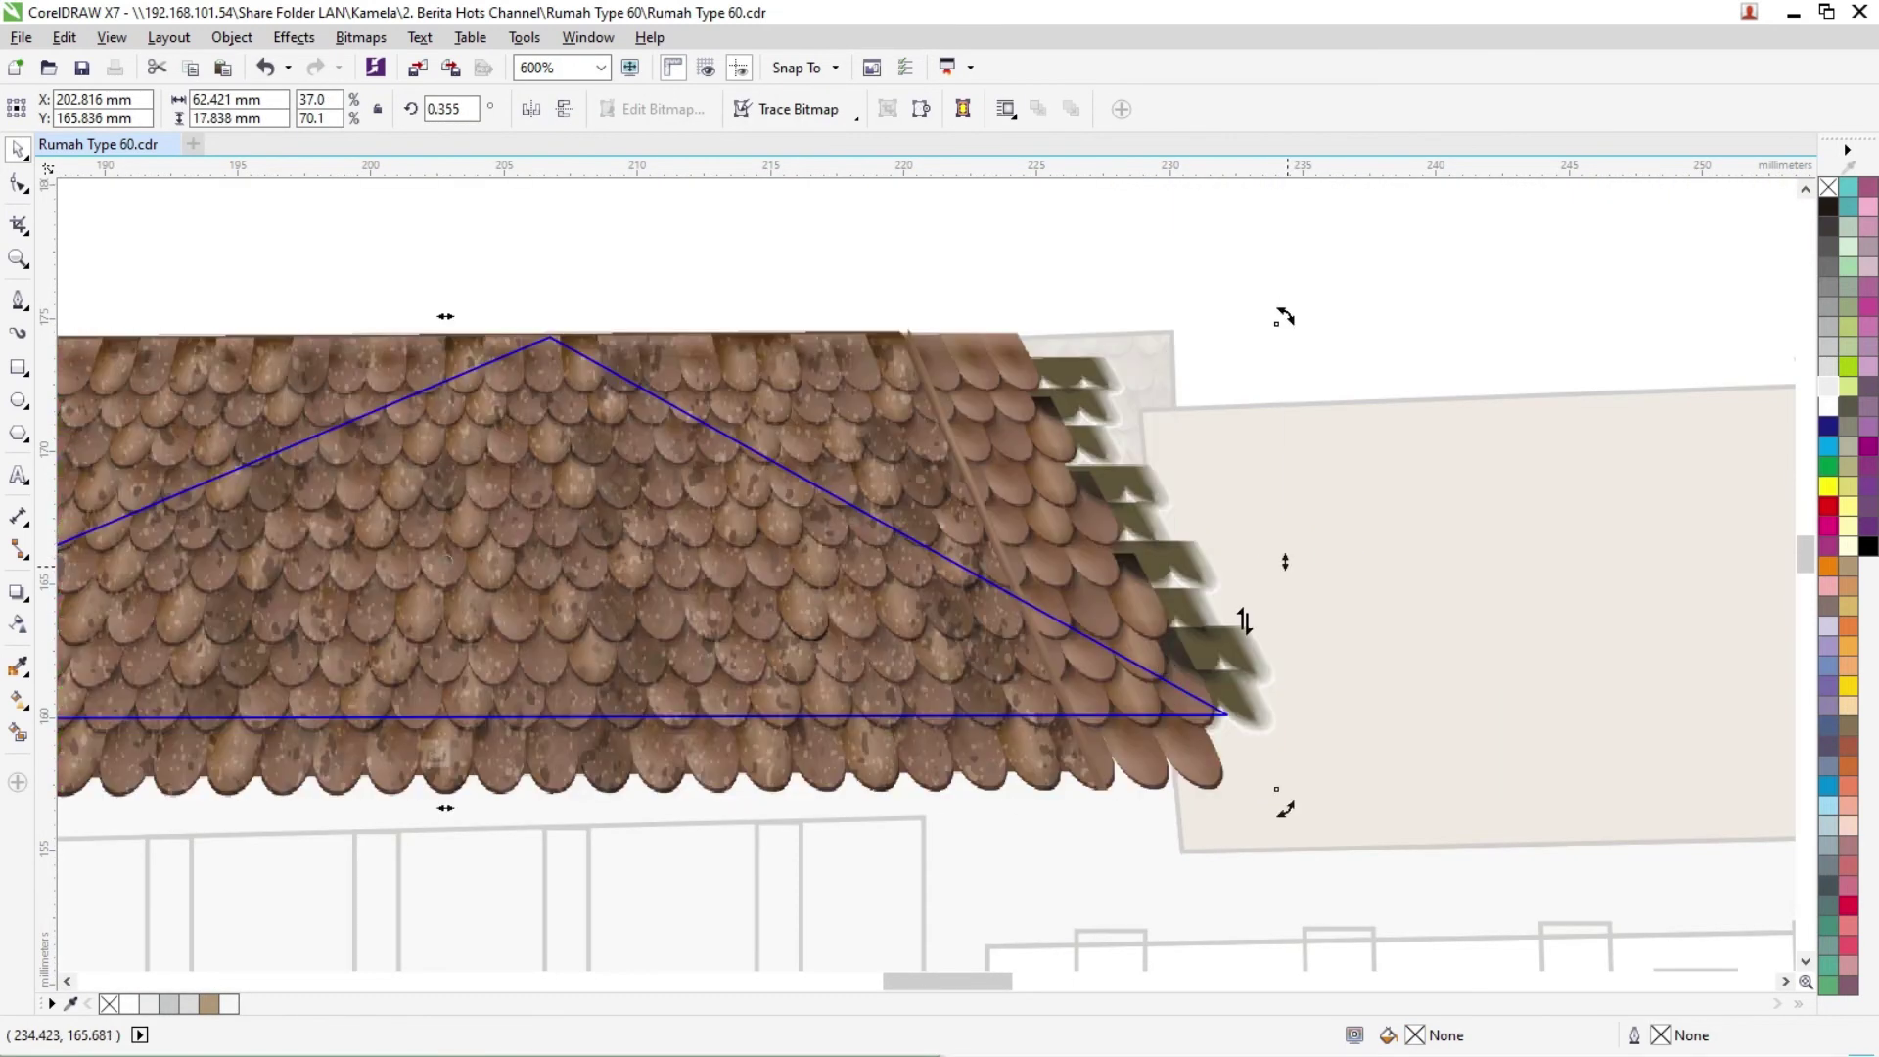
scroll(927, 716, "down", 1)
right_click(675, 575)
left_click(756, 521)
left_click(644, 477)
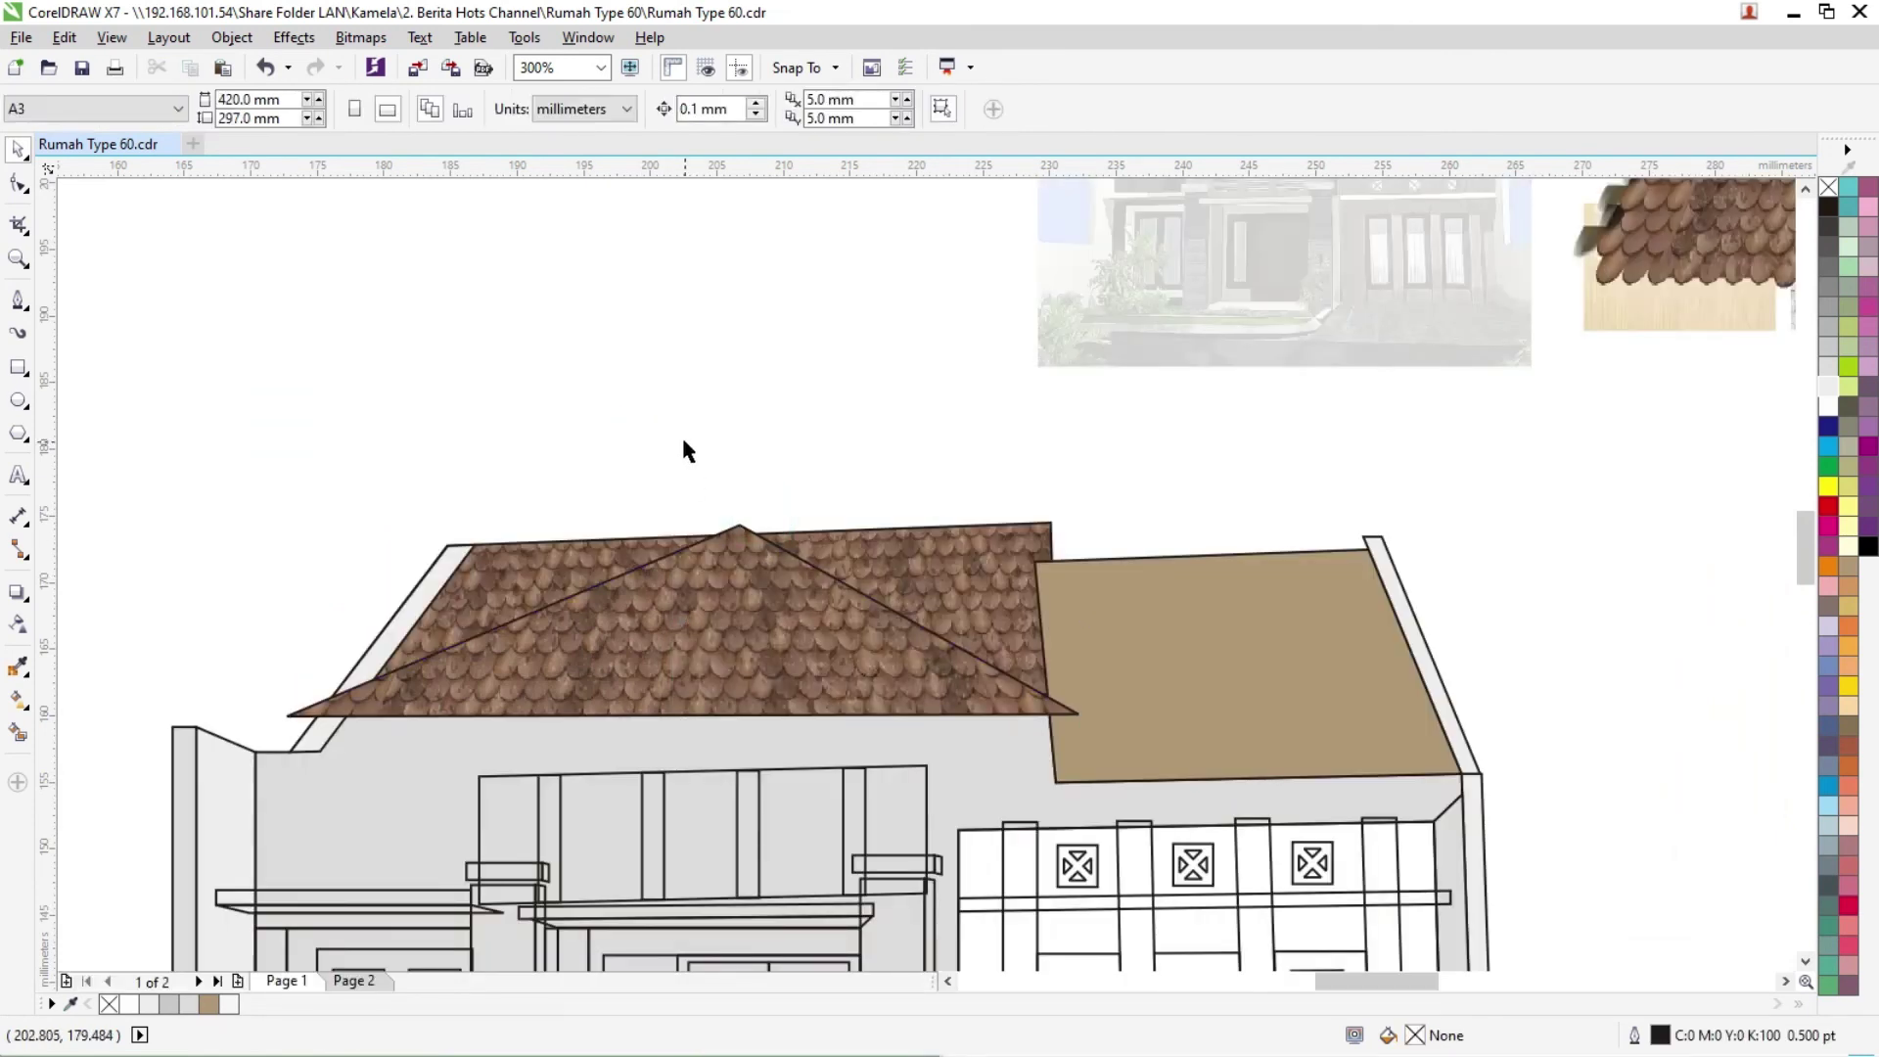
Step: Reshape the triangular front roof by moving its left corner node inward and slightly down to the inner edge of the slanted trim
left_click(848, 707)
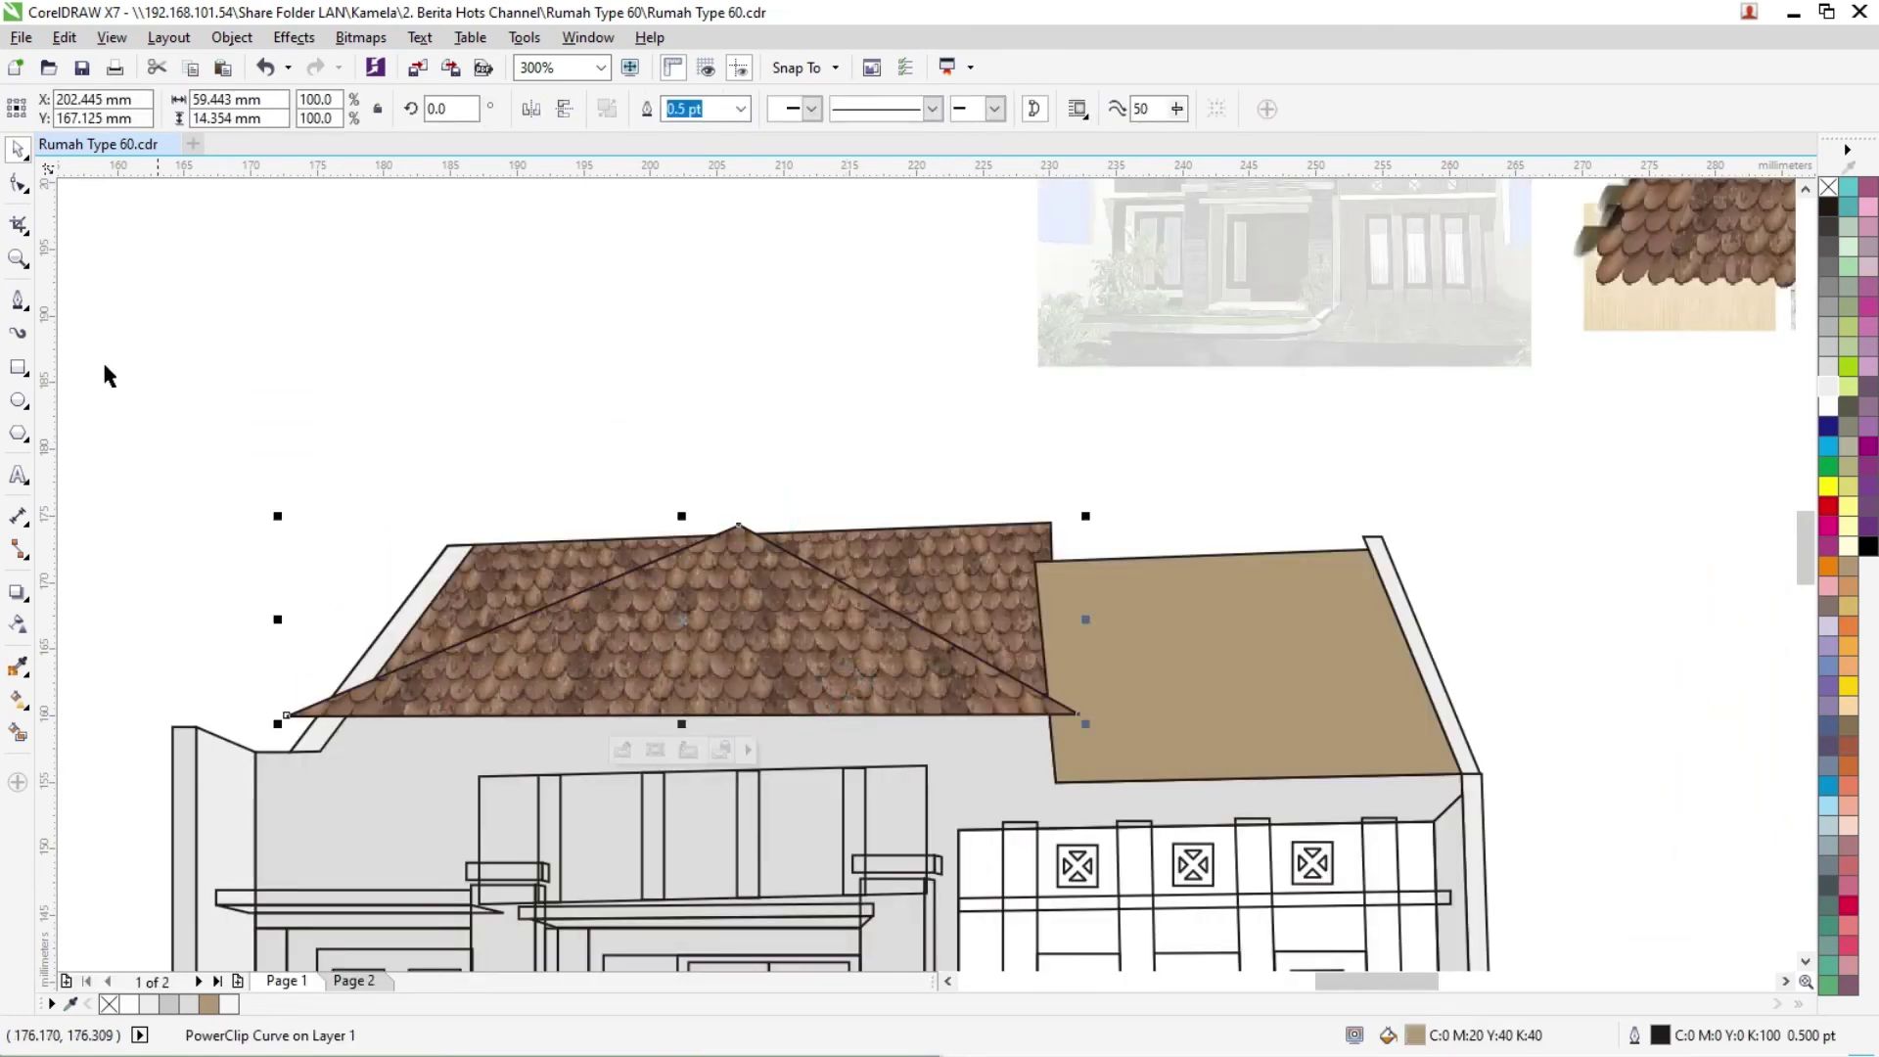
left_click(18, 185)
left_click_drag(287, 716, 352, 726)
left_click(18, 149)
left_click(277, 332)
left_click(697, 678)
left_click(18, 183)
left_click_drag(339, 715, 342, 726)
left_click(358, 719)
scroll(359, 719, "up", 1)
left_click_drag(235, 684, 295, 732)
left_click_drag(279, 713, 273, 725)
left_click(17, 148)
left_click(162, 311)
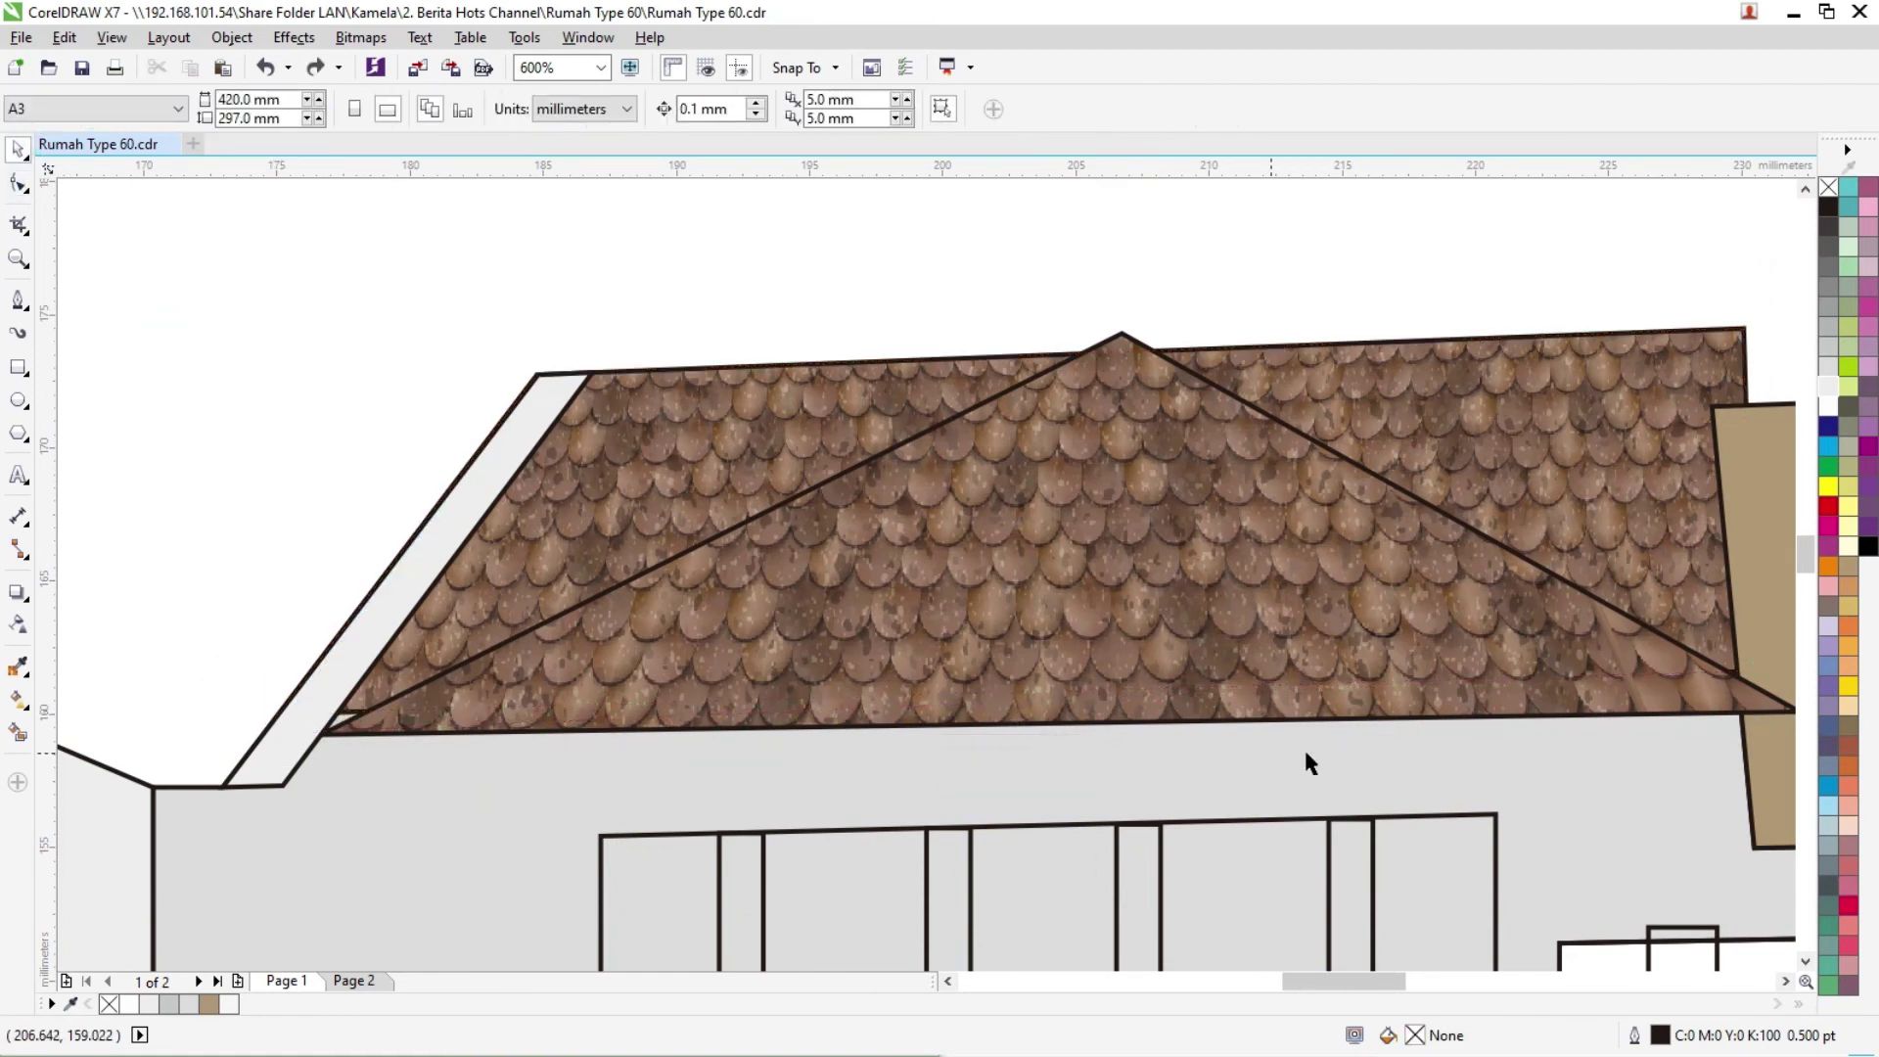
Step: Paste the grouped tile images, move them beside the house and PowerClip them inside the right roof
scroll(1209, 524, "down", 4)
left_click(1293, 297)
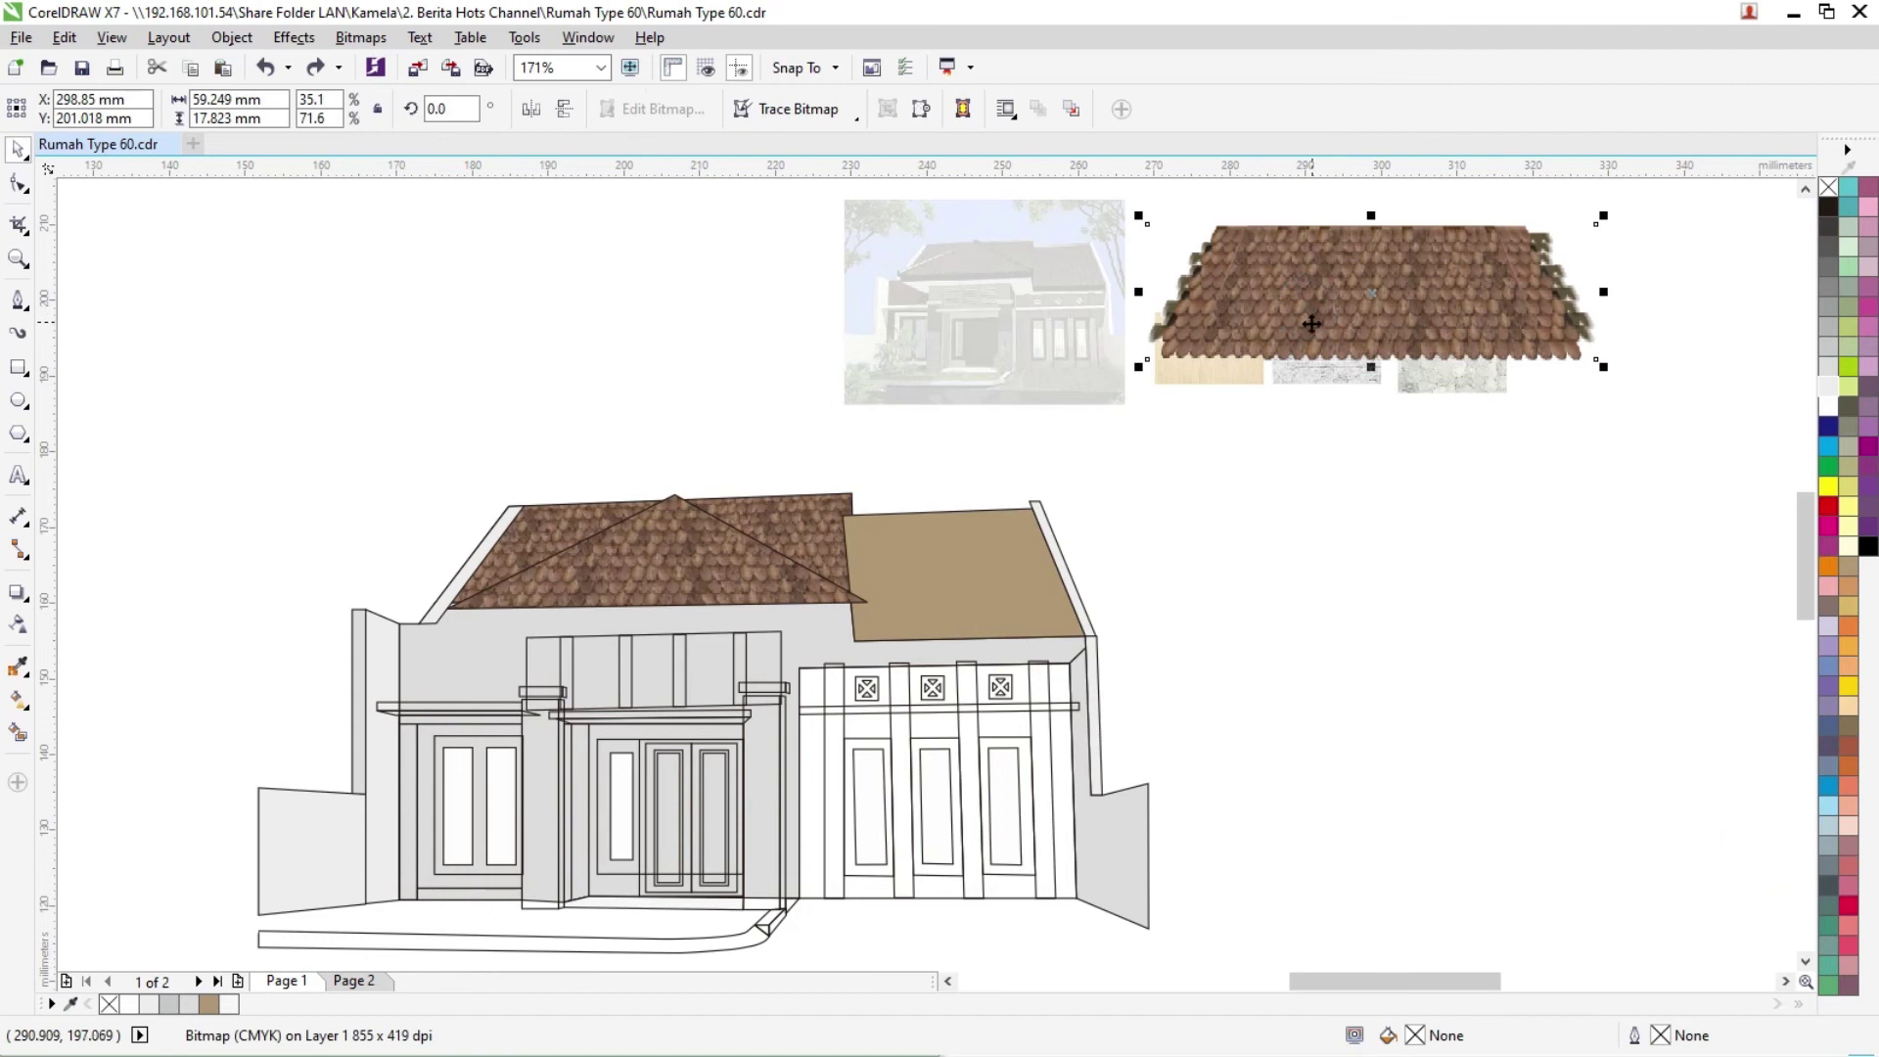
key("ctrl+v")
left_click_drag(695, 558, 1428, 567)
left_click(231, 37)
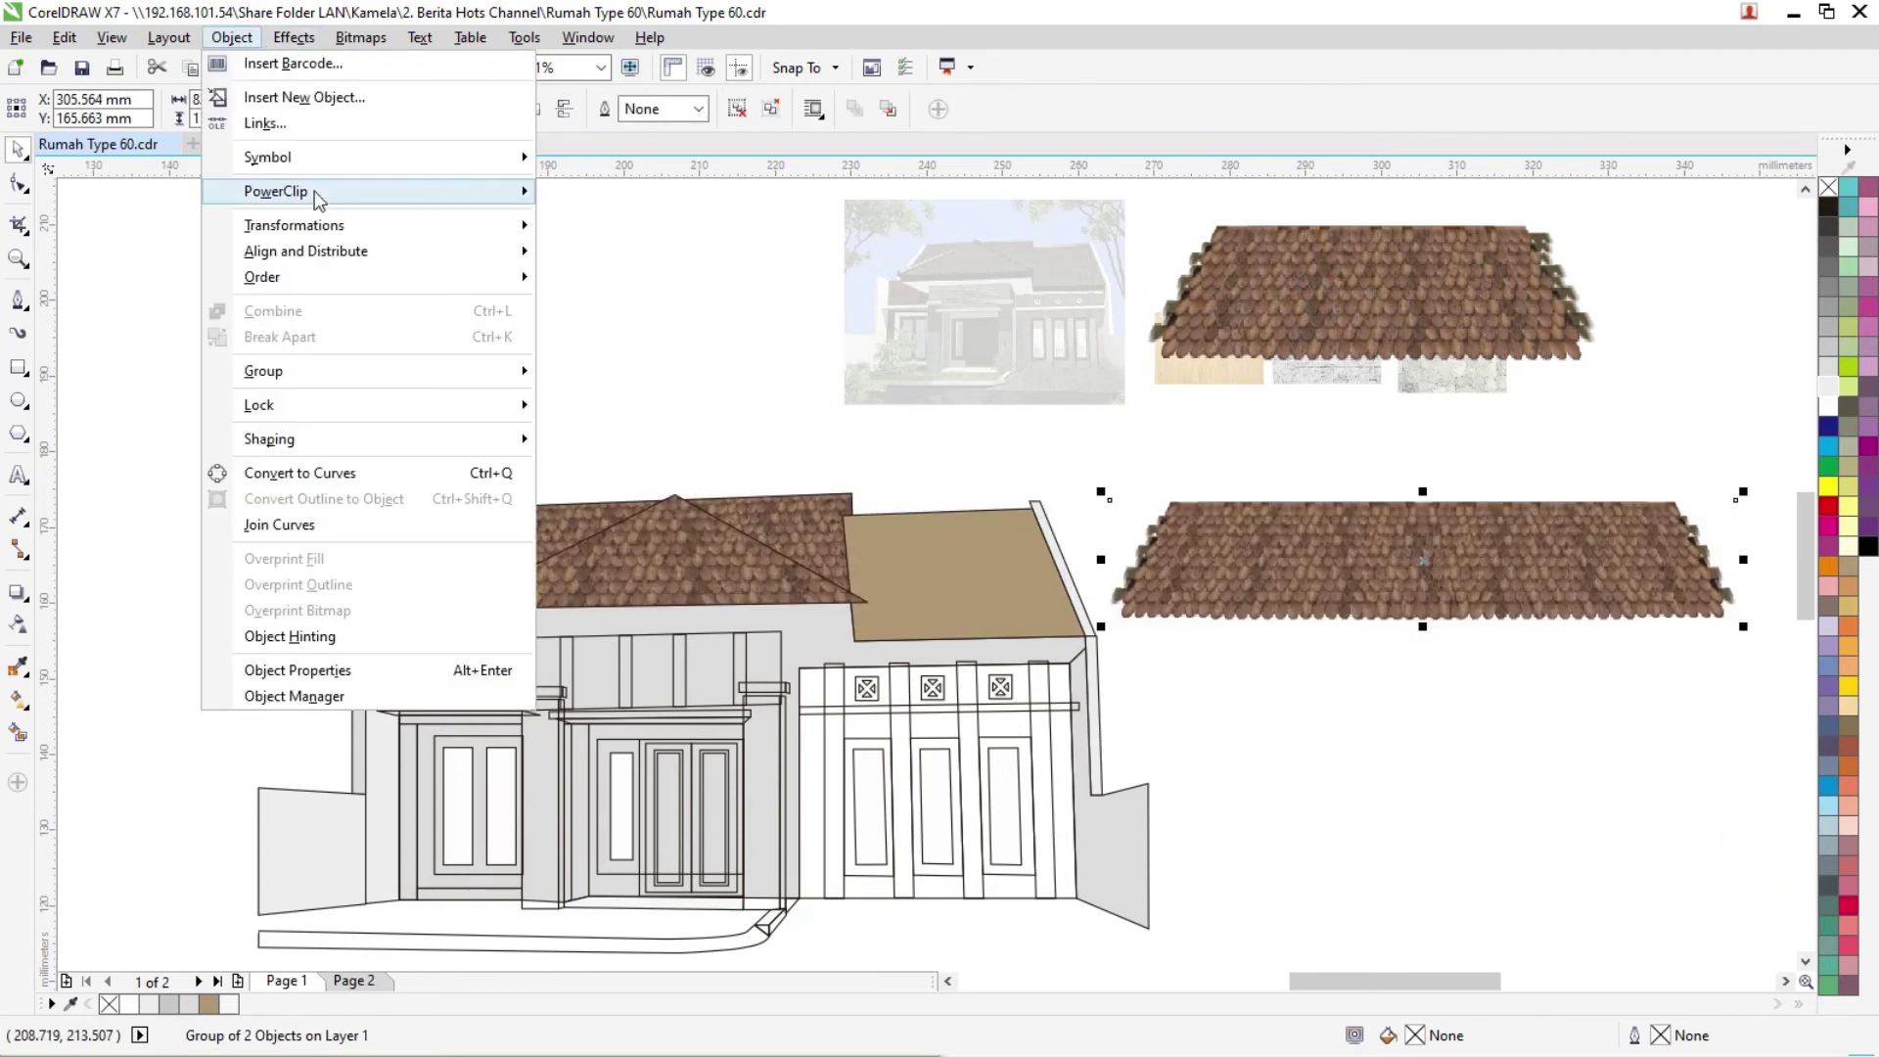
mouse_move(314, 191)
left_click(607, 192)
left_click(925, 576)
Step: Skew the tile group inside the right roof to 1.695°, duplicate it slightly lower to cover the bottom rows, and finish editing
left_click(968, 585, "ctrl")
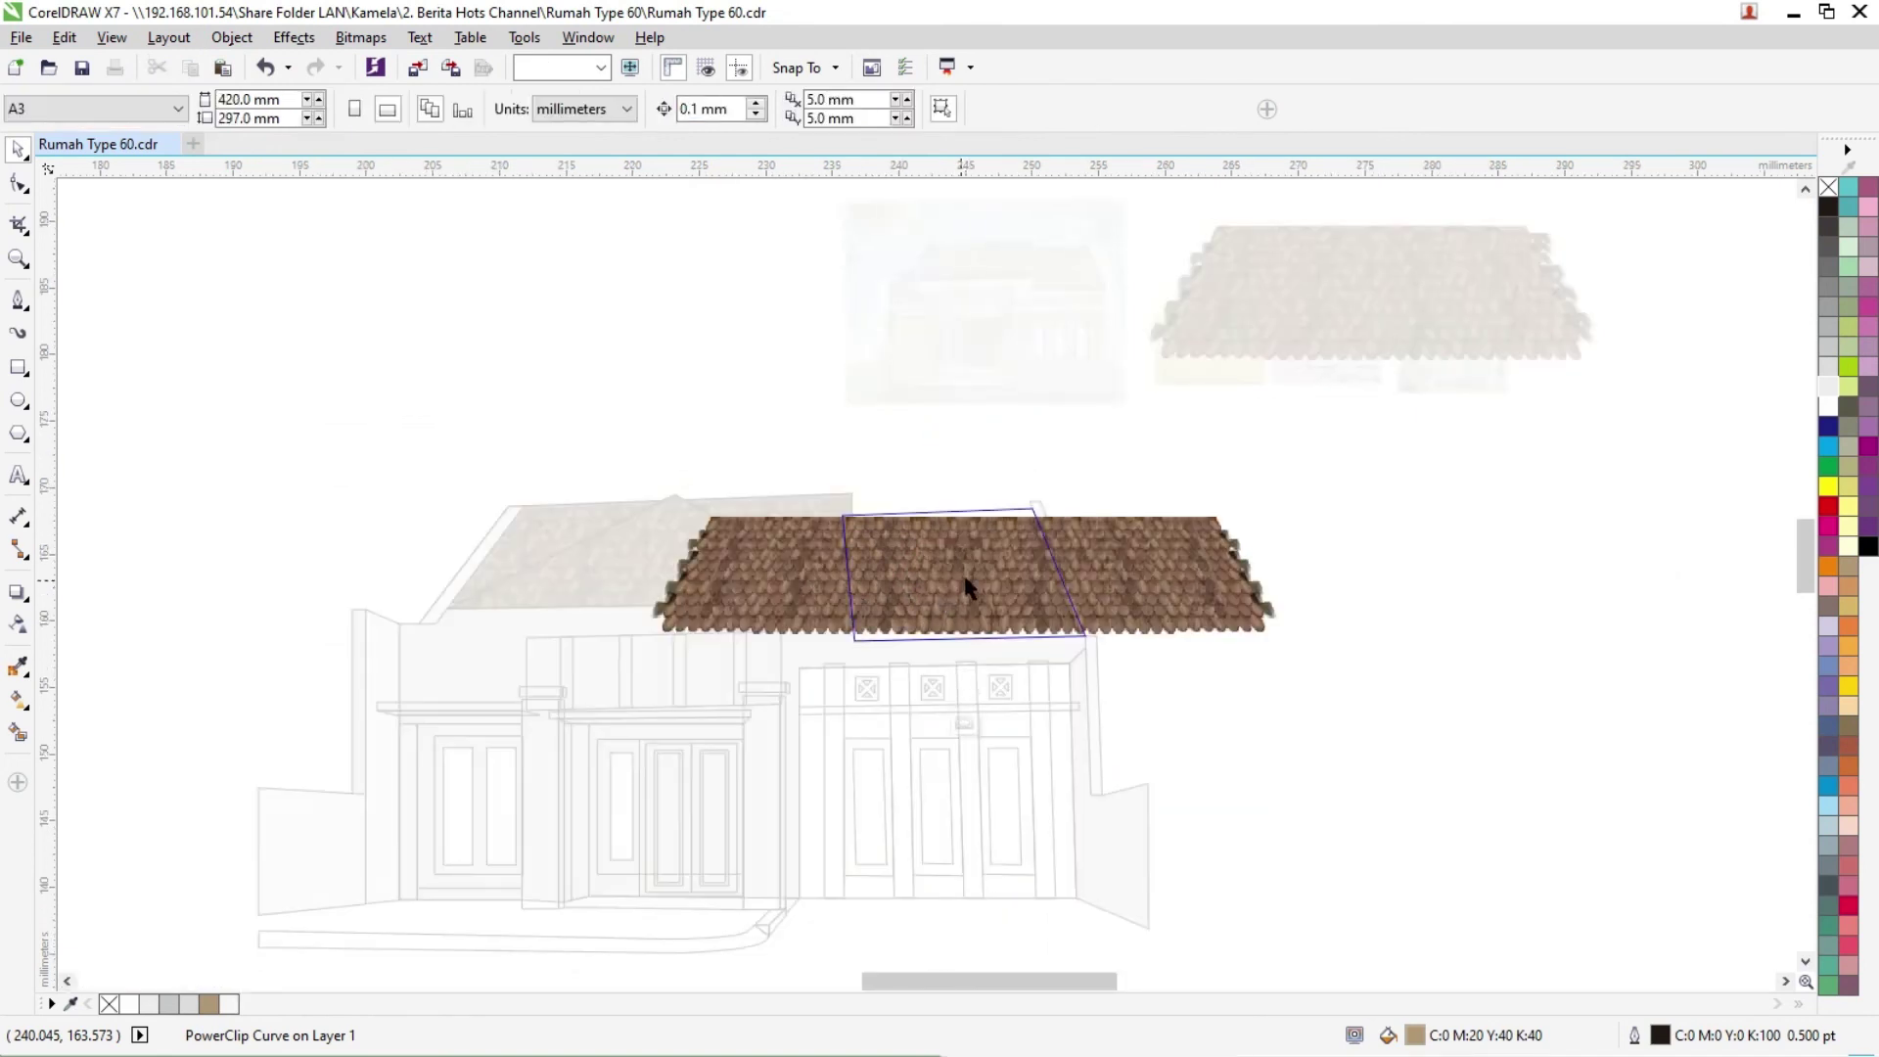
scroll(962, 580, "up", 2)
left_click(991, 568)
left_click_drag(1522, 575, 1531, 538)
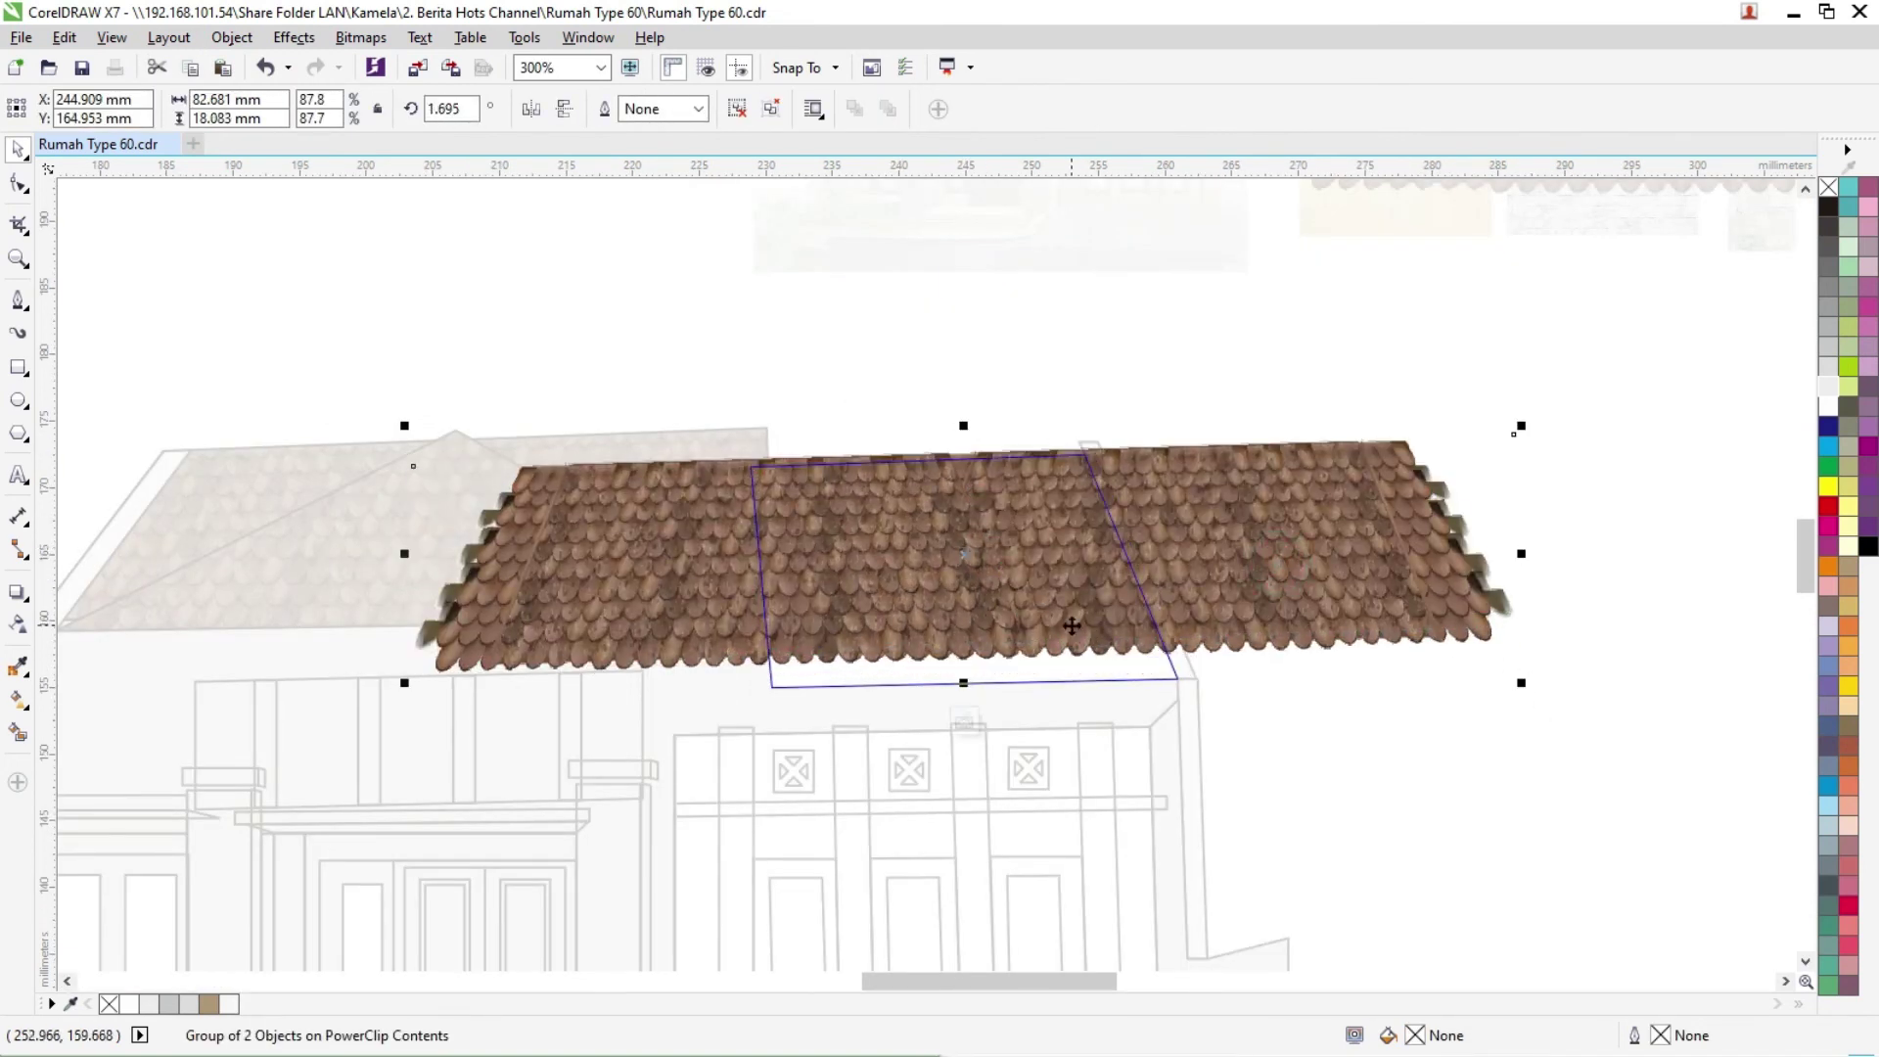
left_click_drag(1072, 626, 1016, 618)
right_click(891, 685)
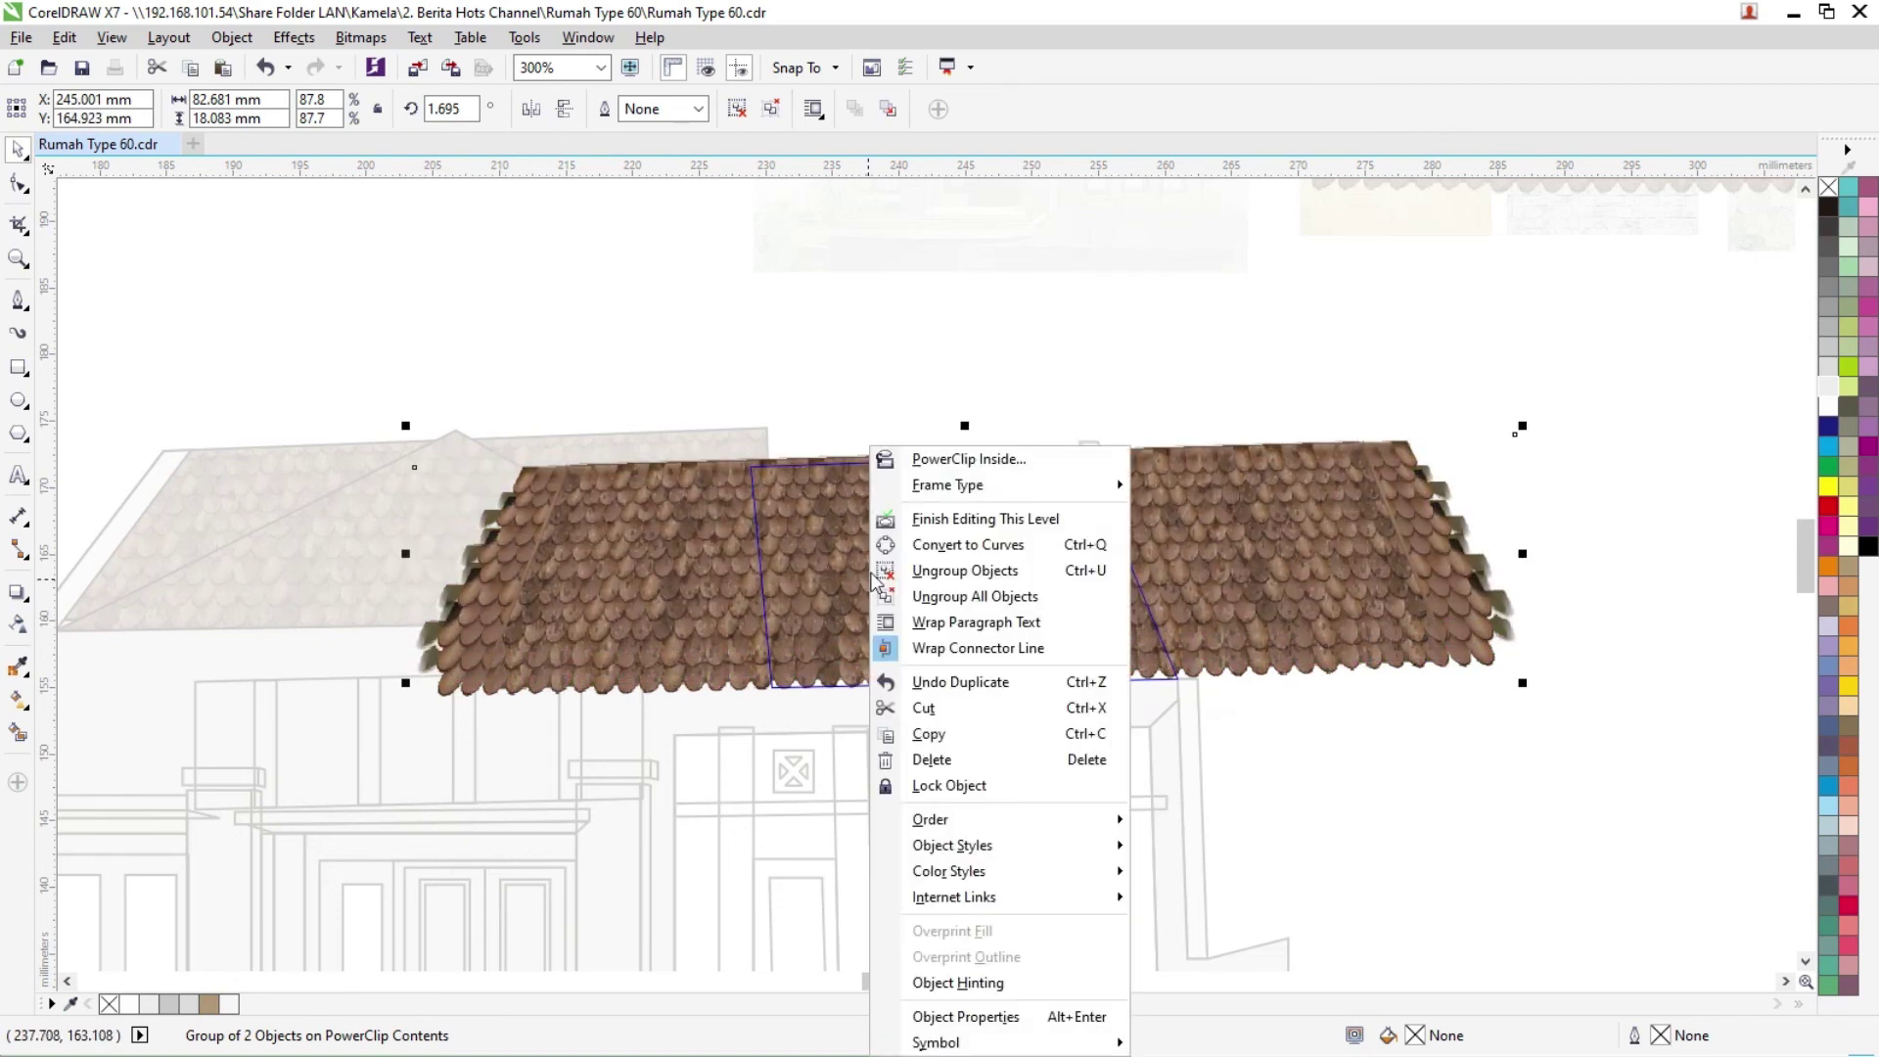
left_click(955, 516)
Step: Remove the outline and the brown fill from the right roof
right_click(1826, 187)
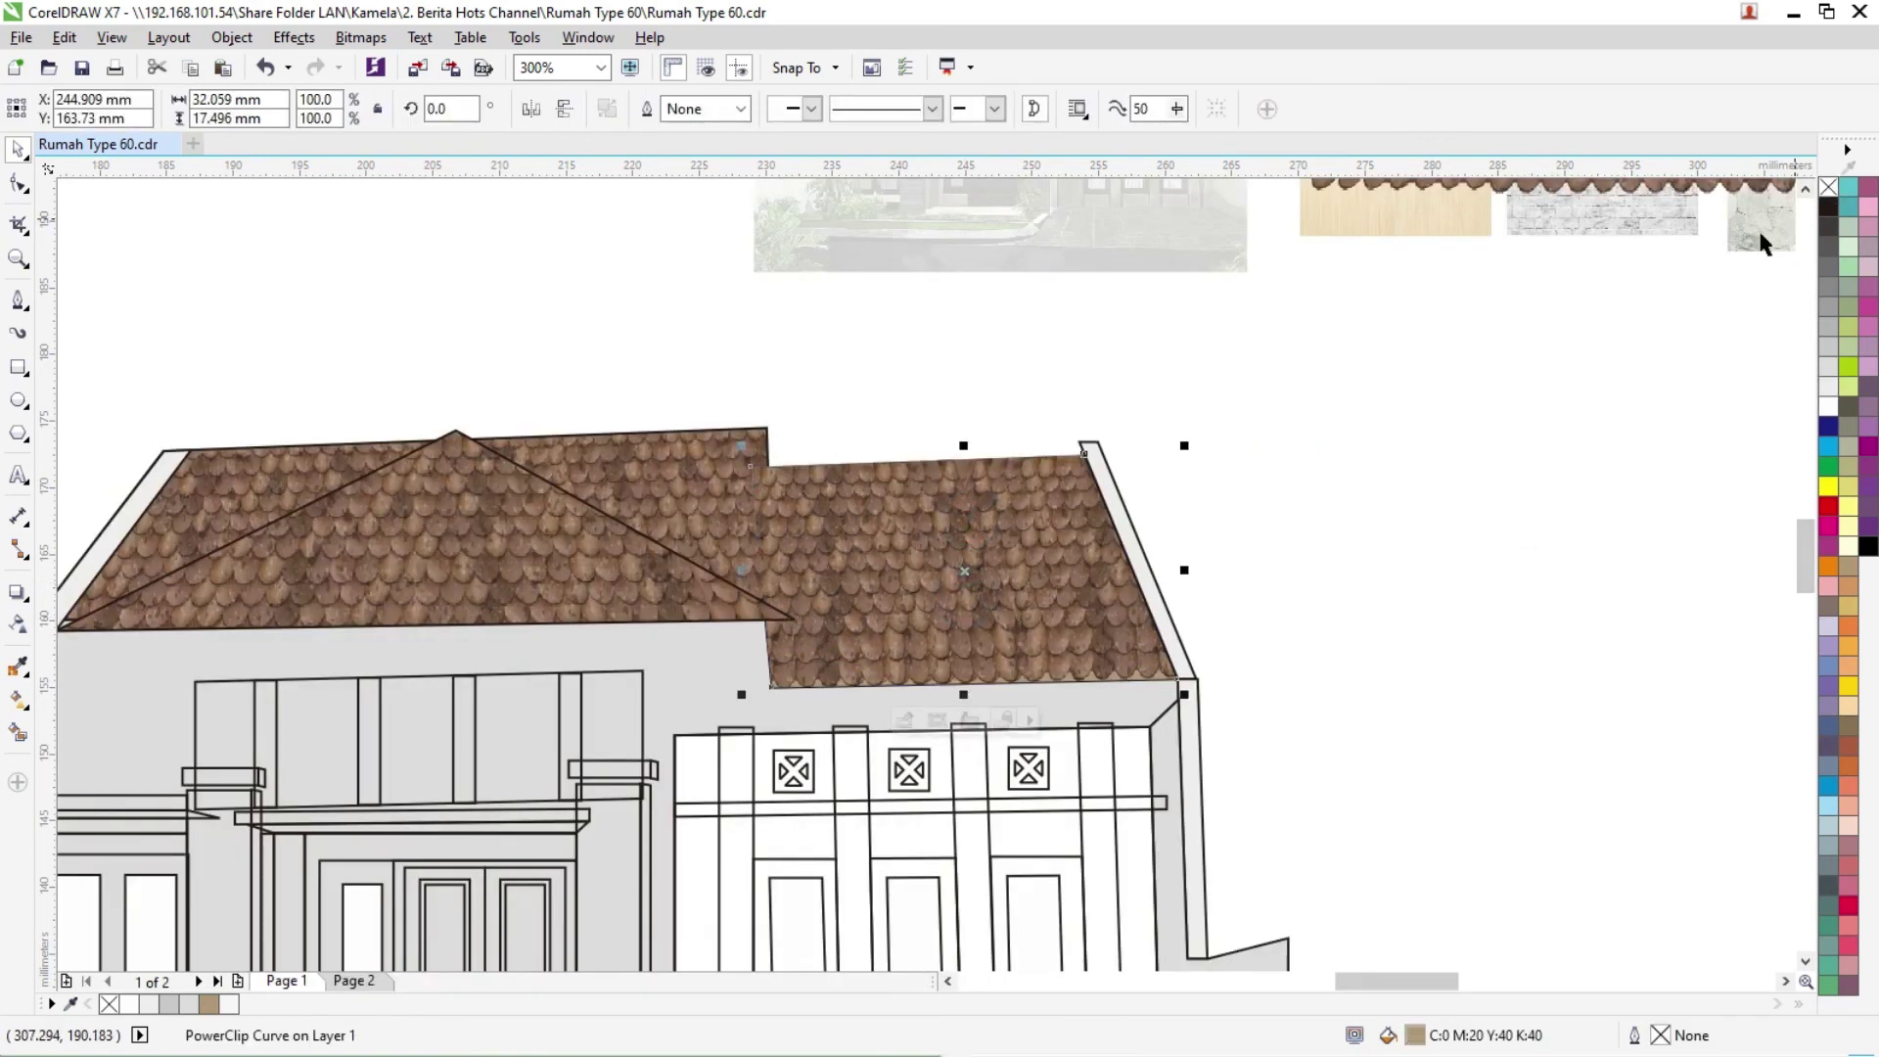
left_click(1829, 189)
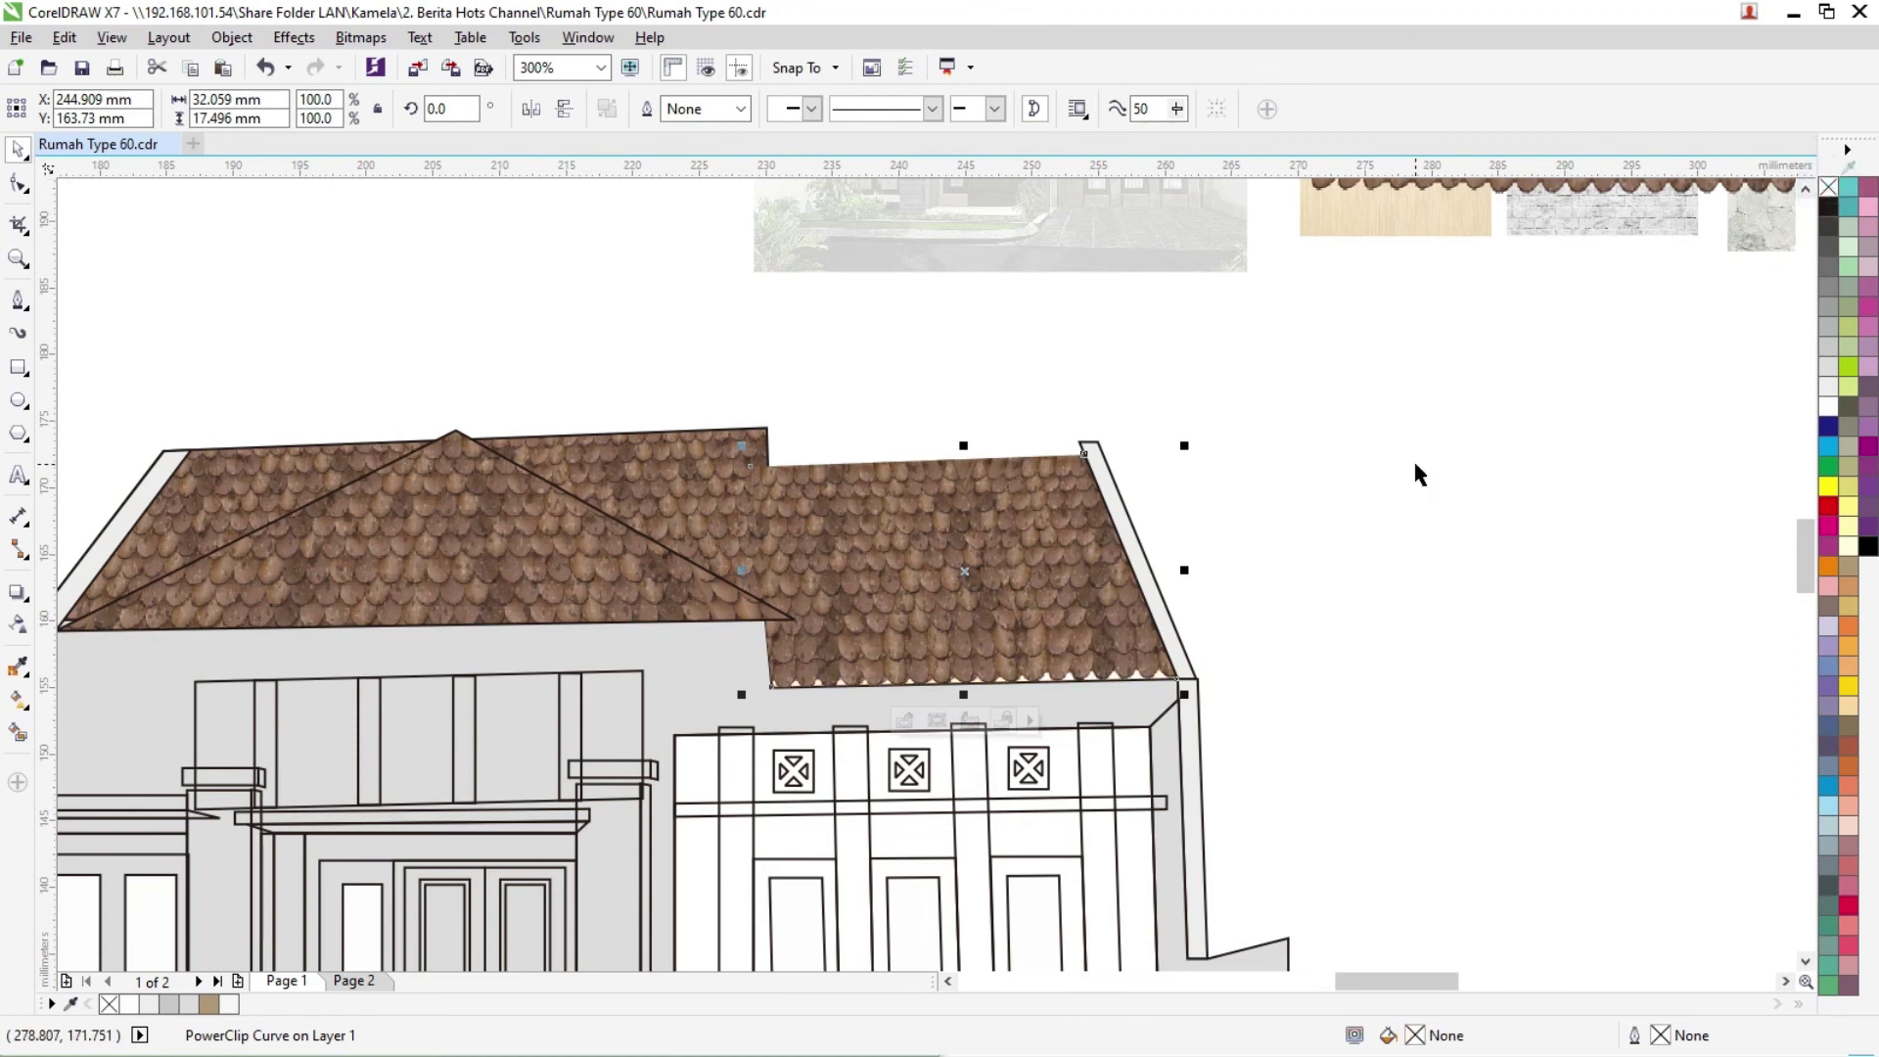
left_click(678, 470)
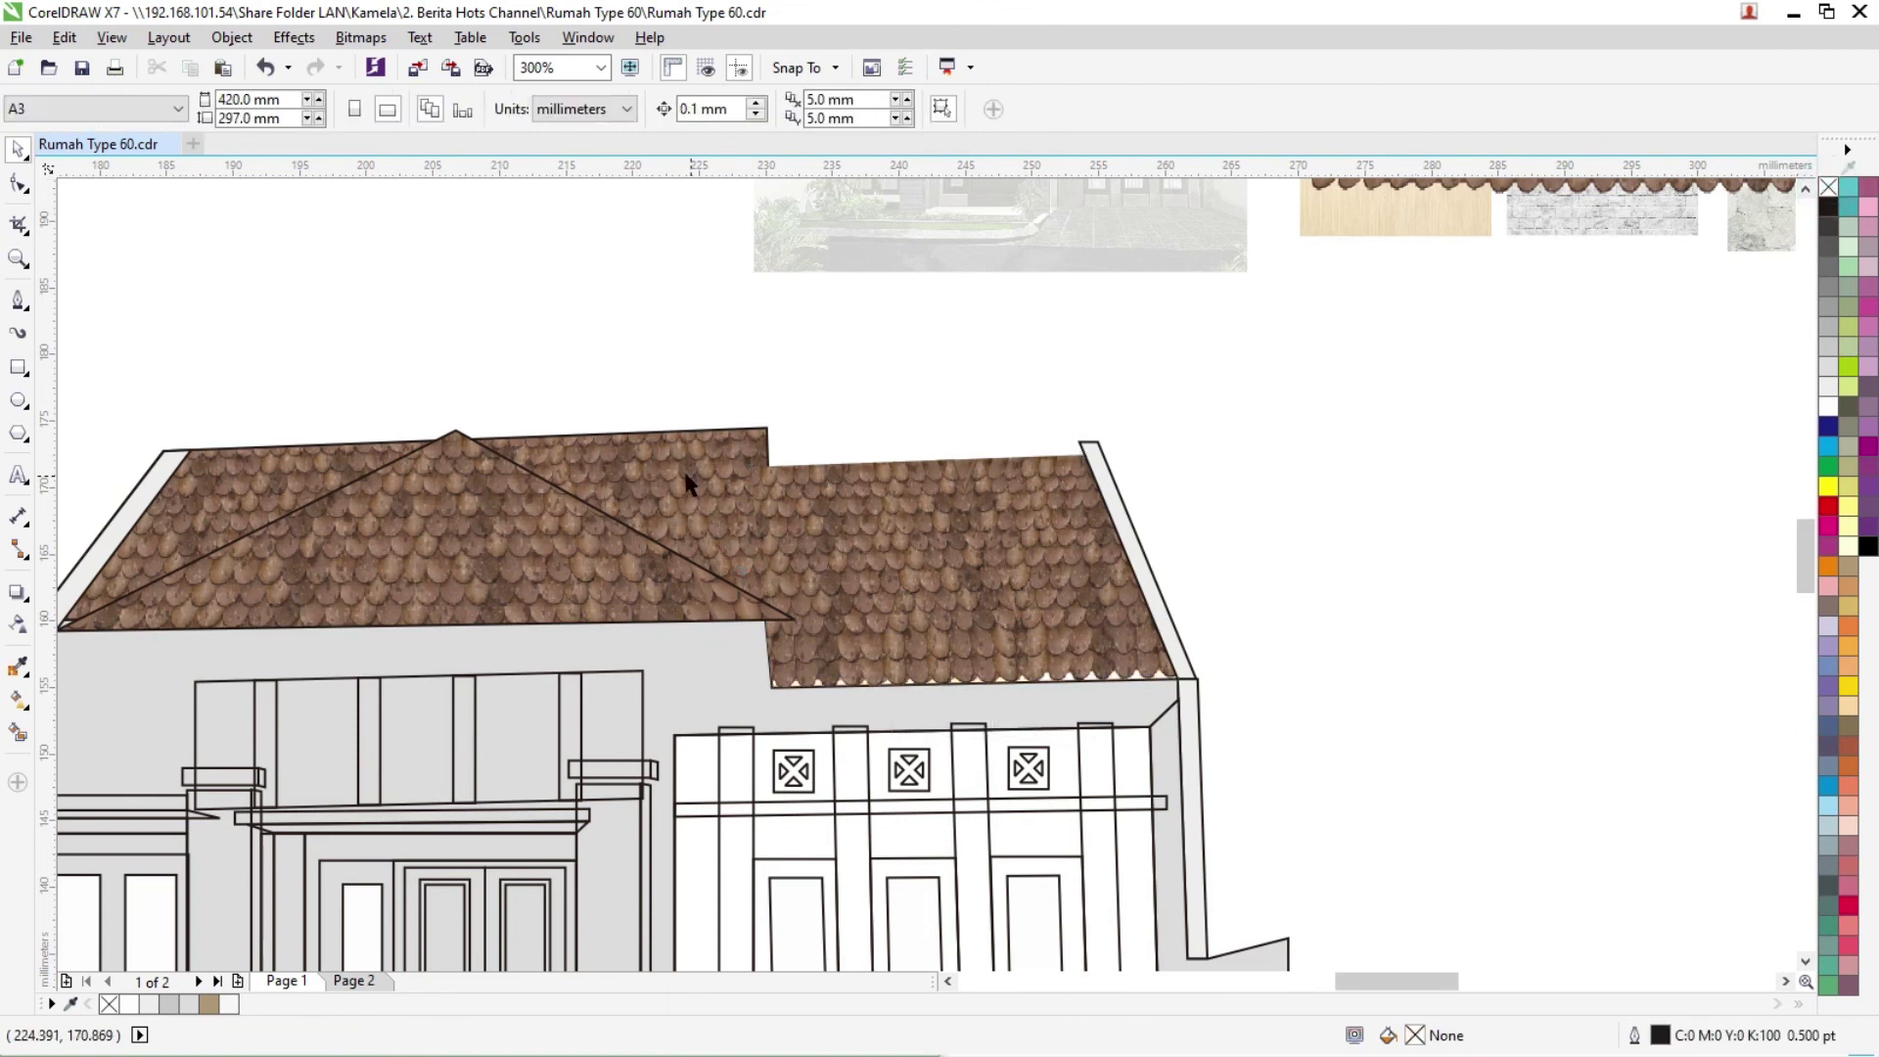
Step: Edit the triangular roof's PowerClip again, readjust the tile image slightly within the outline, and finish editing
right_click(475, 575)
left_click(549, 436)
left_click(451, 581)
left_click_drag(451, 581, 447, 573)
right_click(485, 577)
key("Escape")
left_click_drag(850, 521, 864, 514)
right_click(488, 558)
left_click(548, 519)
Step: Remove the outline and brown fill from the triangular front roof and select the main roof behind it
right_click(1829, 188)
left_click(1828, 188)
left_click(1450, 437)
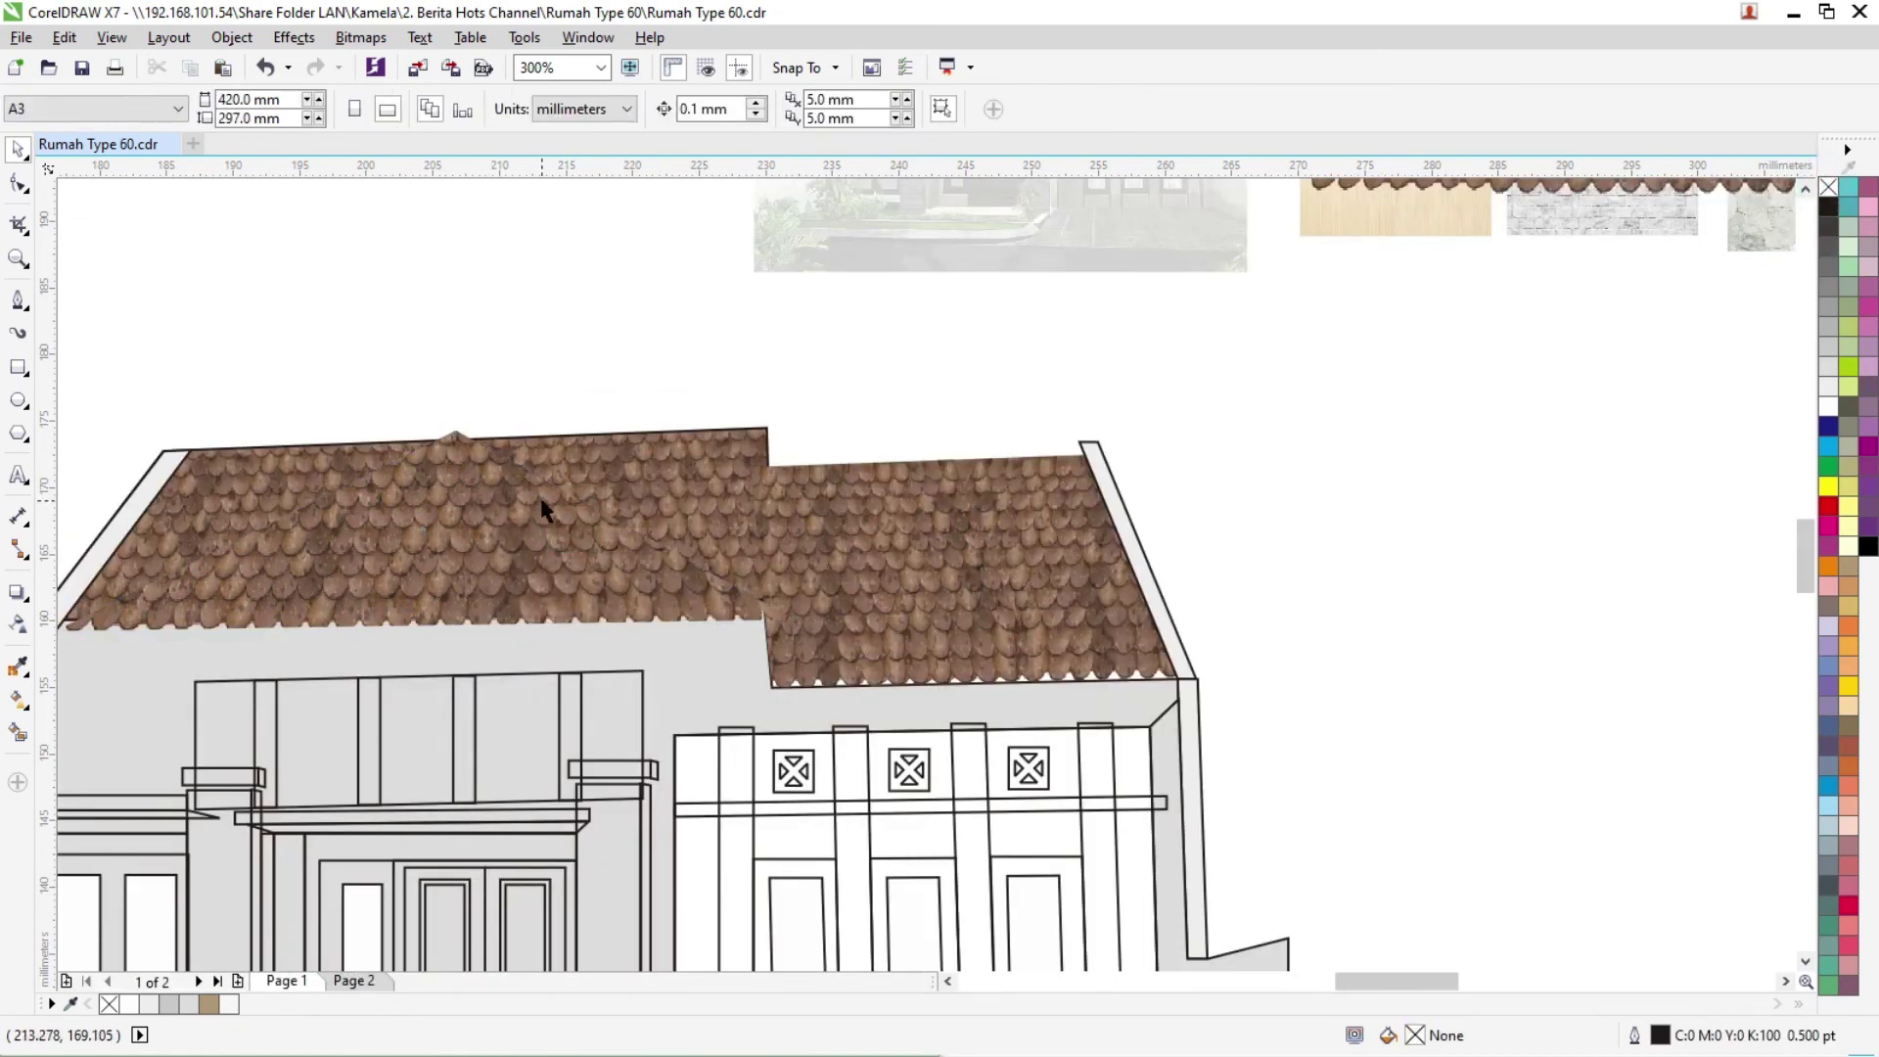
left_click(544, 507)
left_click(1828, 188)
left_click(1439, 411)
left_click(636, 444)
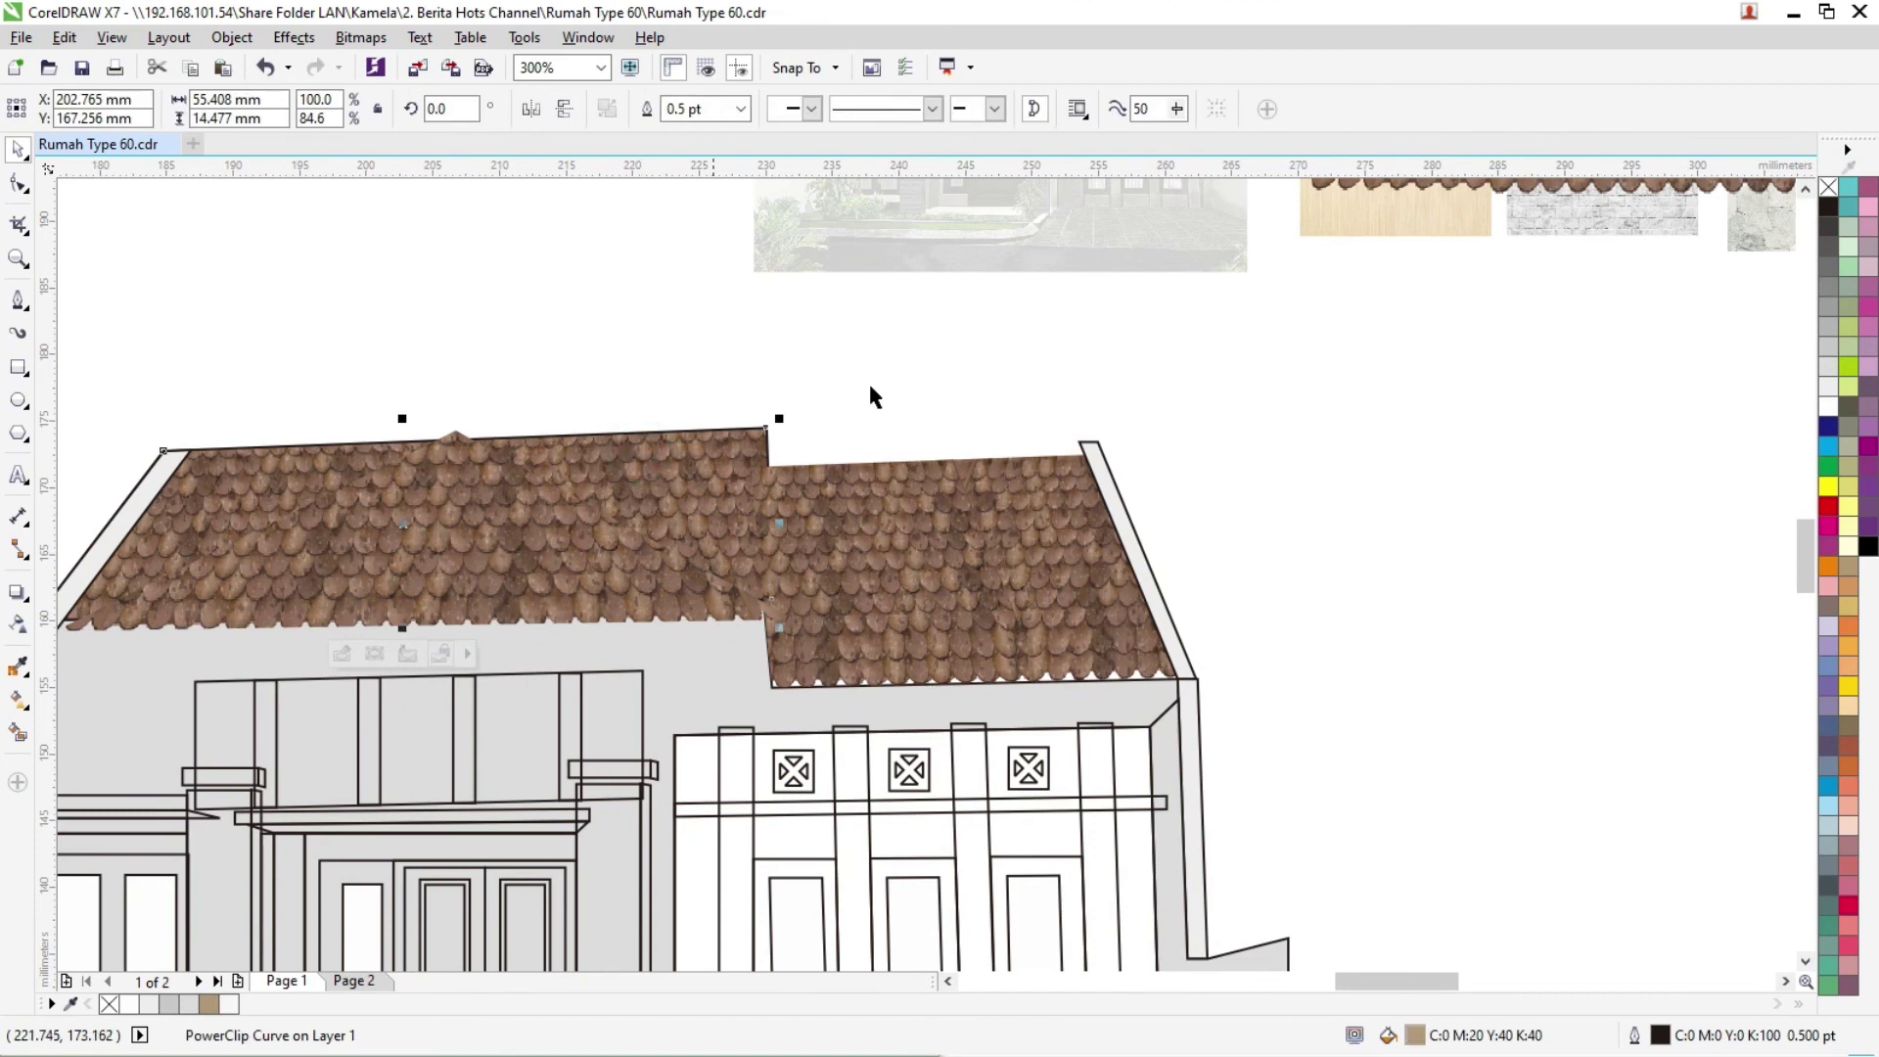